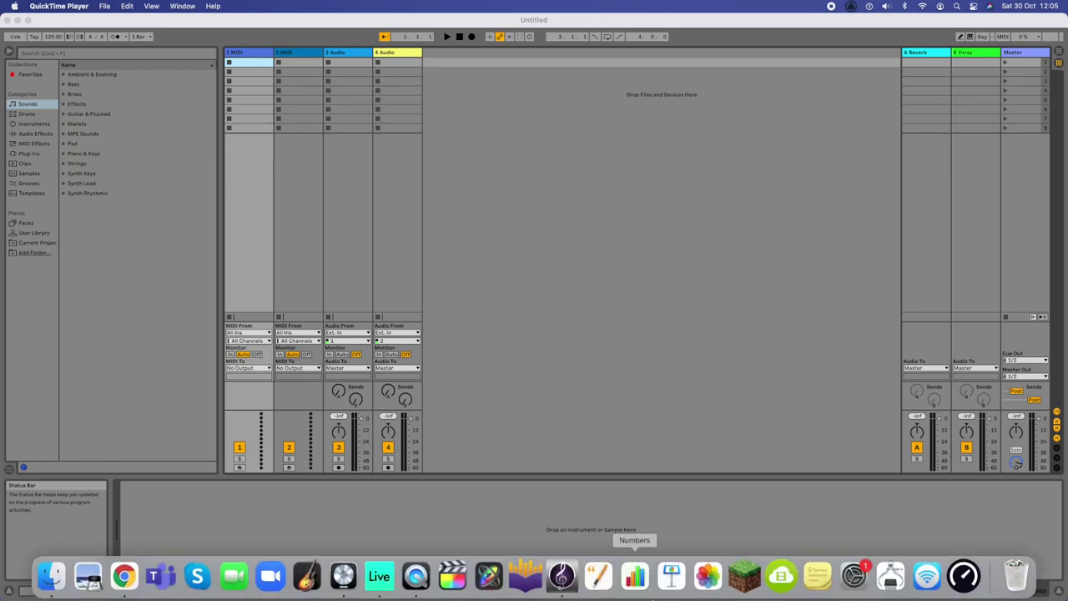
Switch to Arrangement View and delete the second MIDI track and both audio tracks.
click(557, 218)
key(Tab)
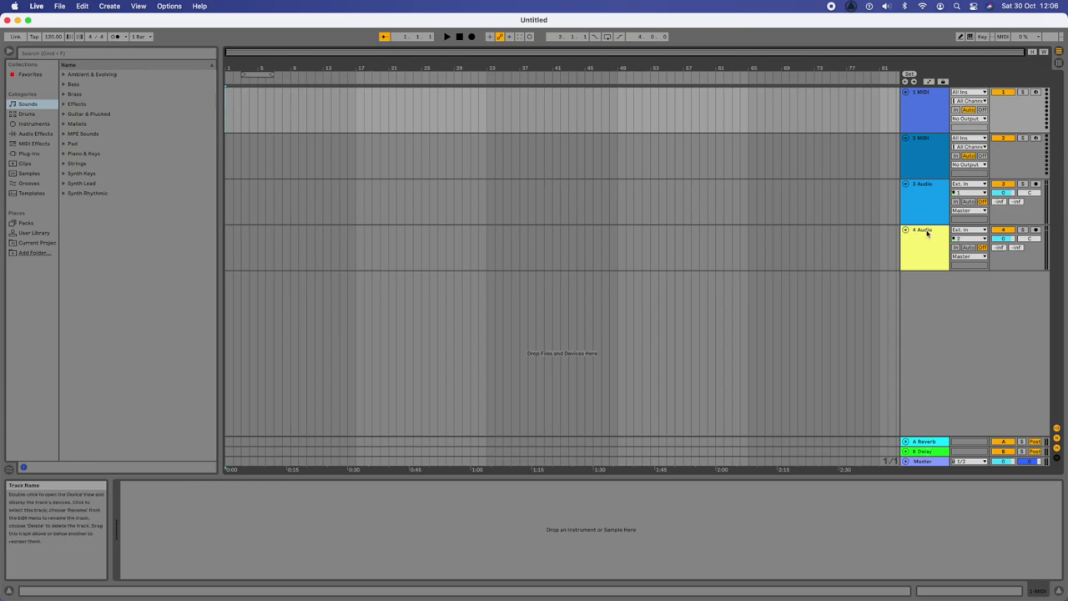
right_click(918, 161)
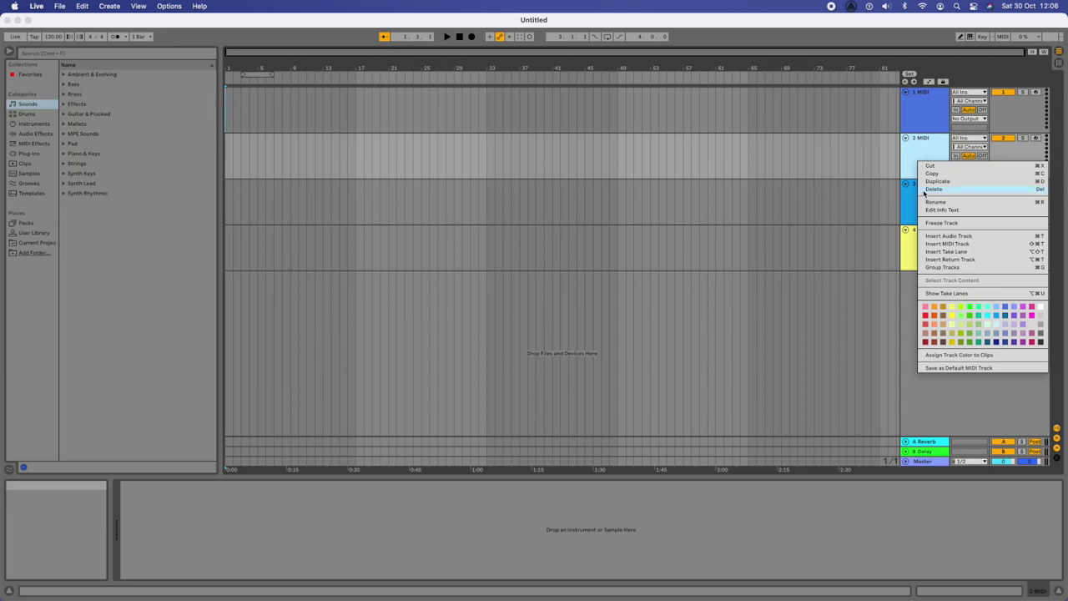
click(929, 189)
right_click(914, 163)
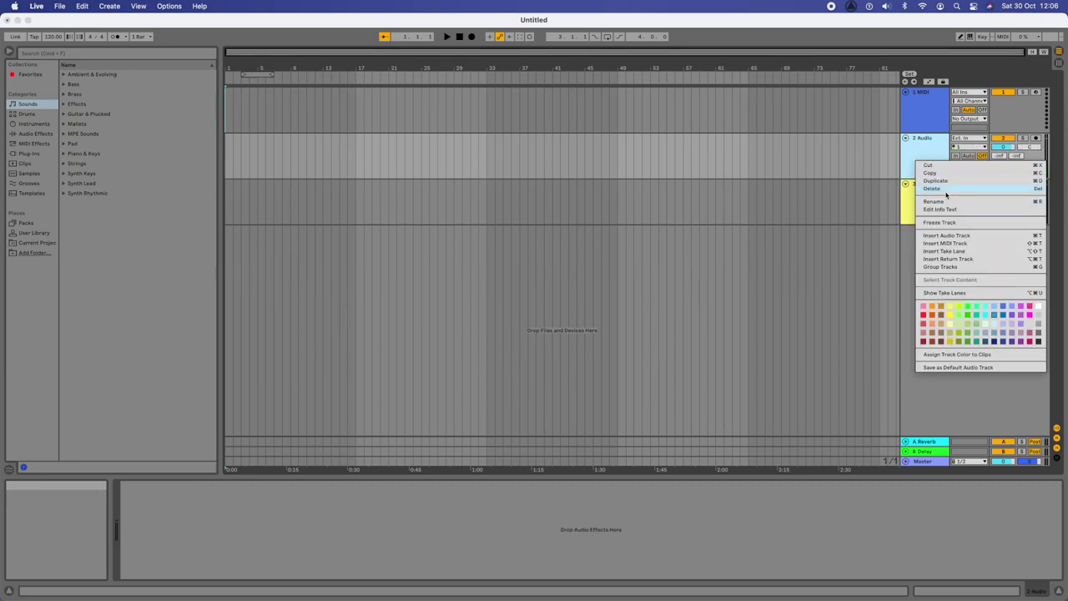
click(926, 192)
right_click(918, 157)
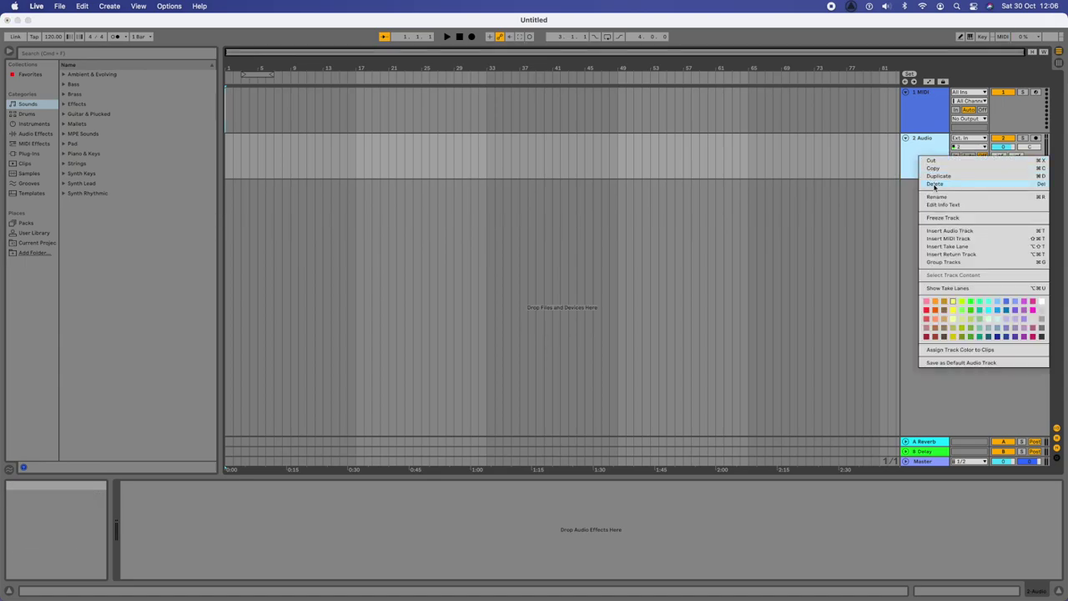
click(933, 186)
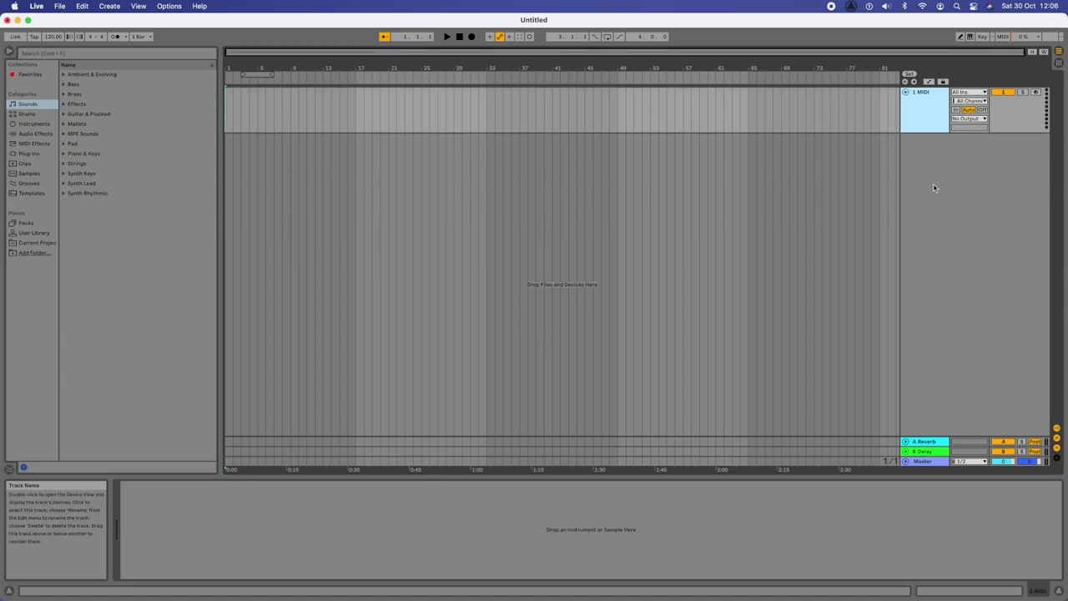
Delete the Reverb and Delay return tracks.
right_click(923, 445)
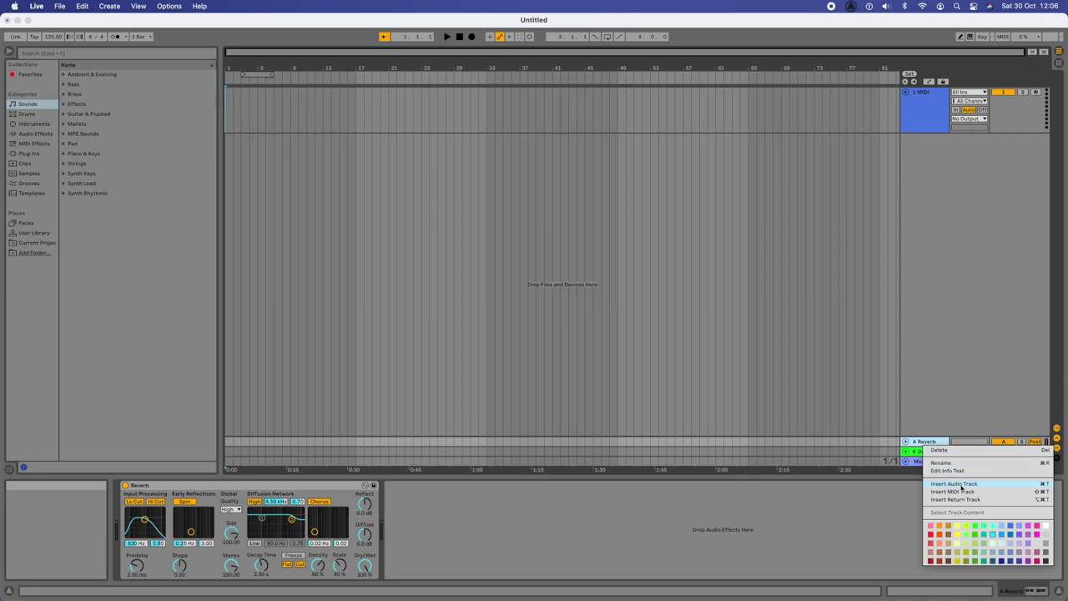
click(939, 450)
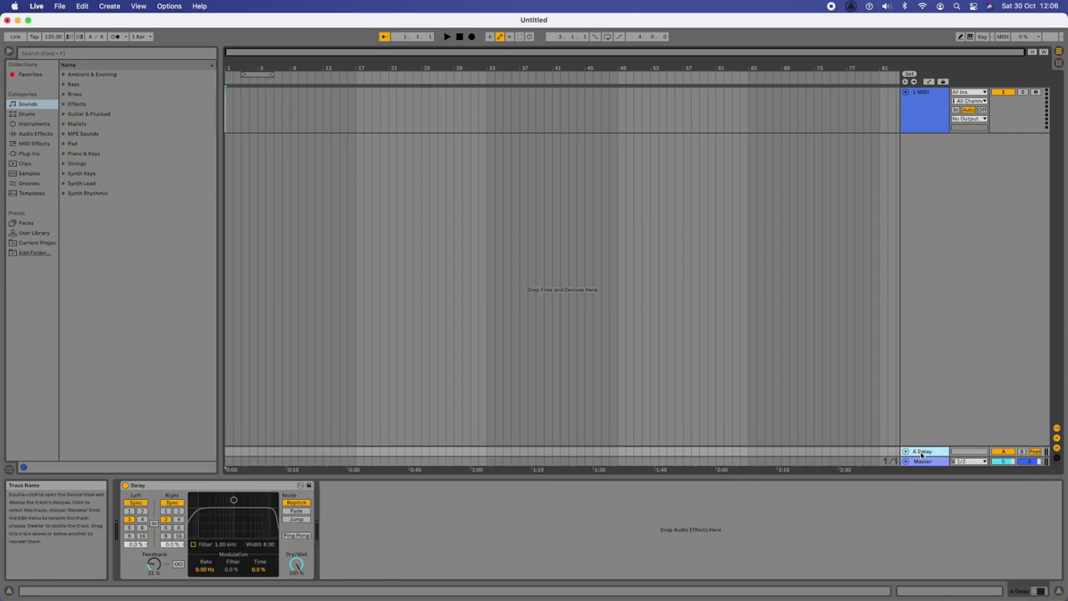
right_click(923, 454)
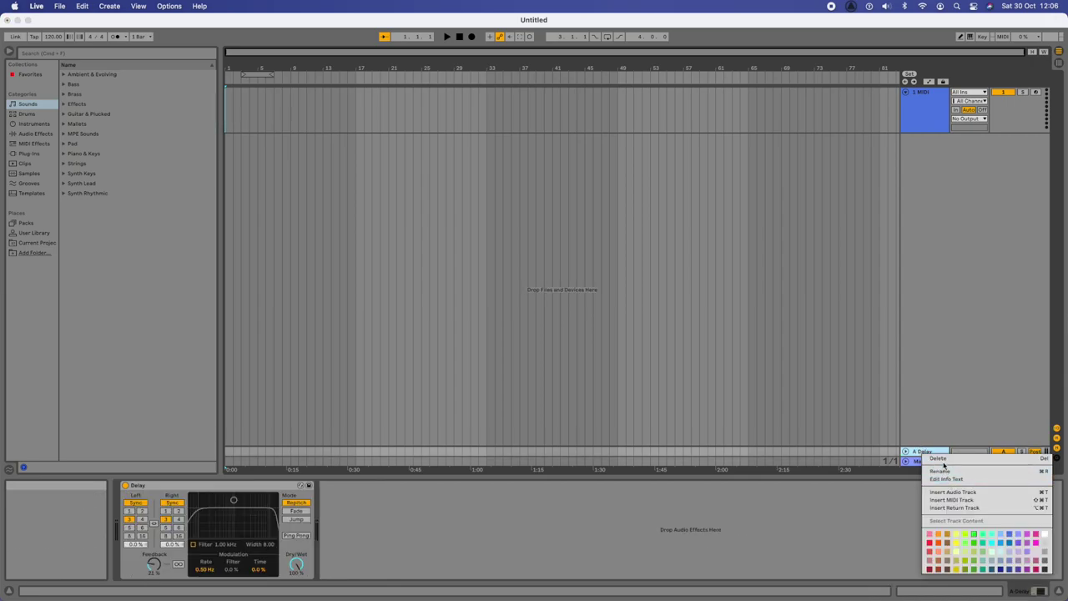
click(939, 459)
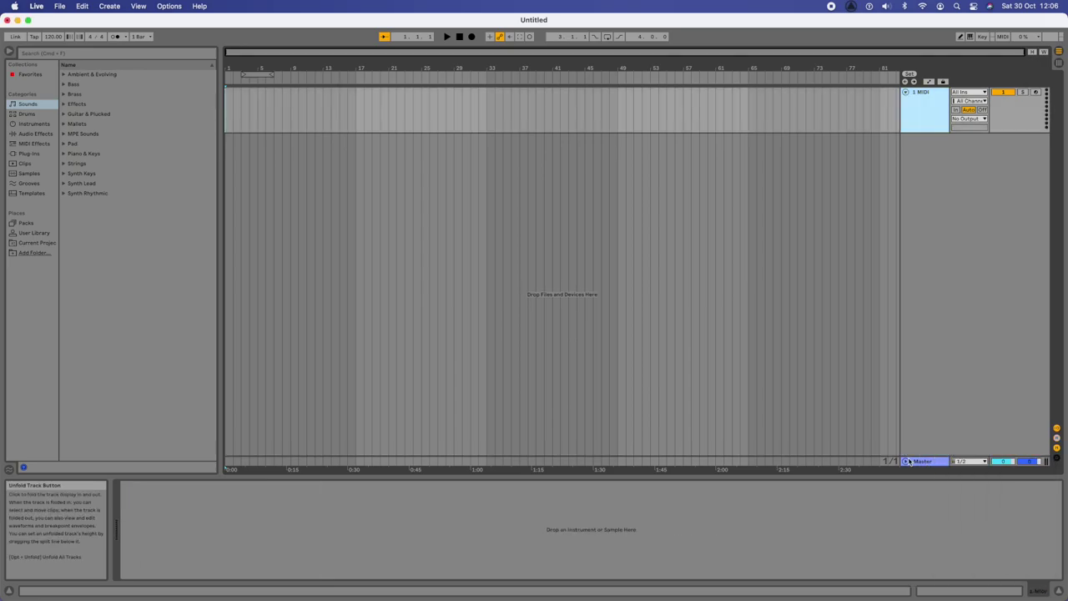
right_click(918, 463)
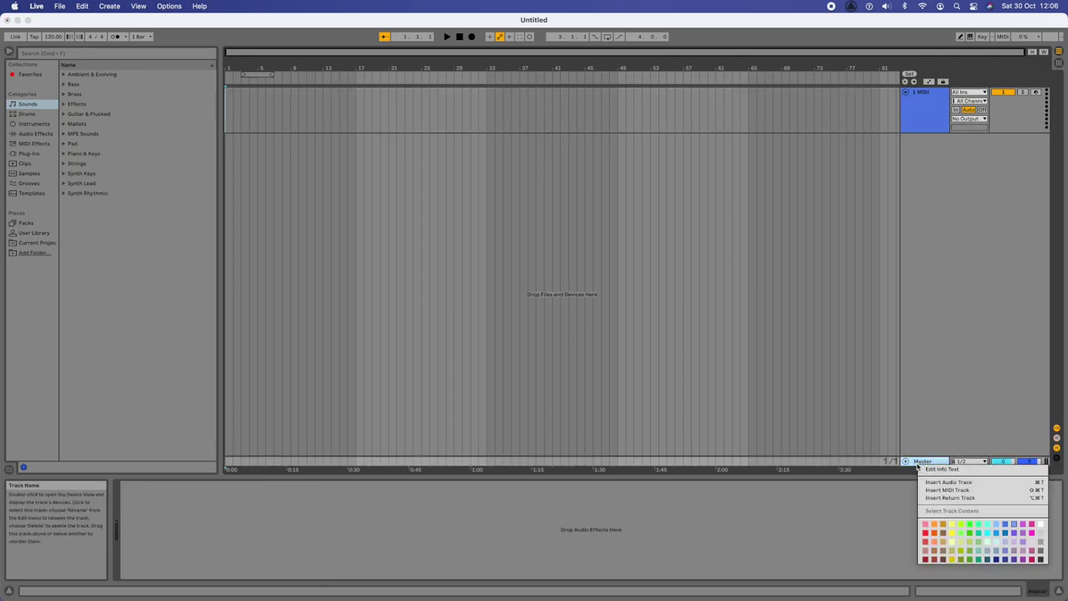
click(916, 420)
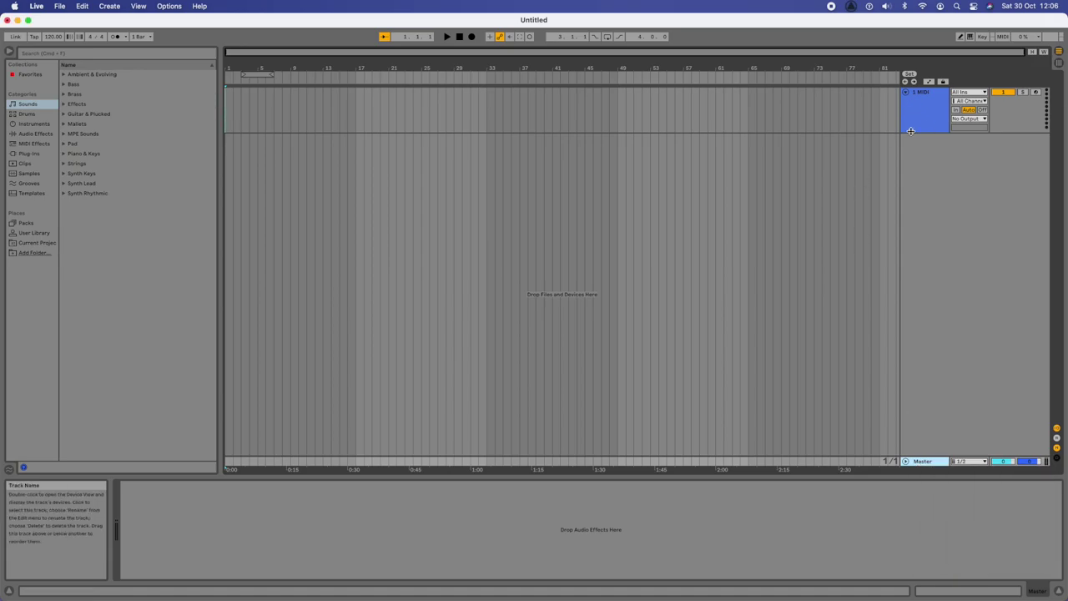
right_click(931, 117)
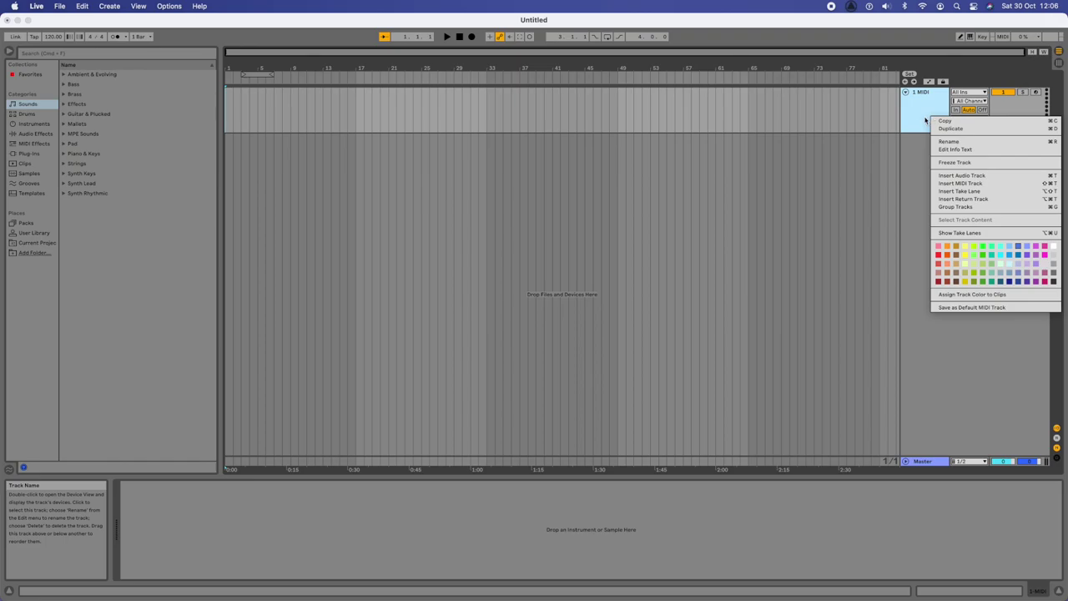
click(907, 153)
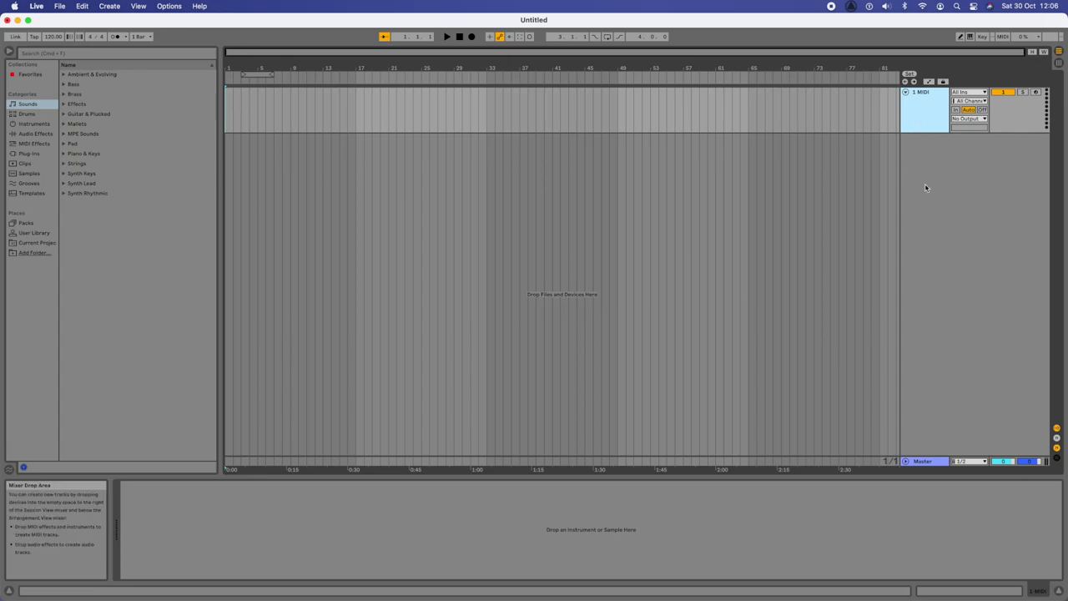
Colour the remaining MIDI track bright green and load the Grand Piano.adg preset from the Piano & Keys sounds onto it.
right_click(921, 113)
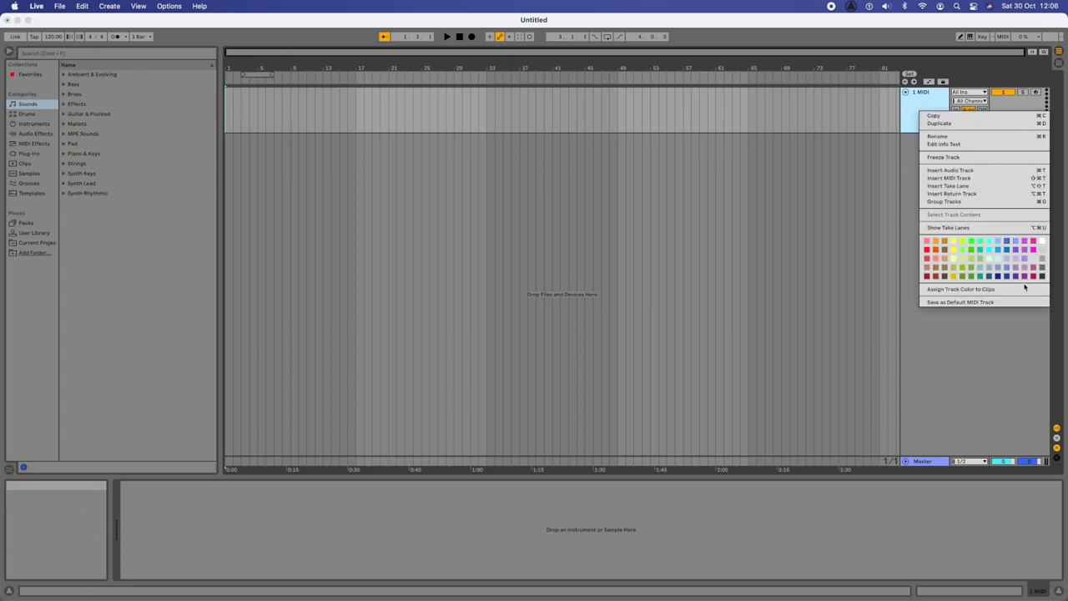
click(971, 243)
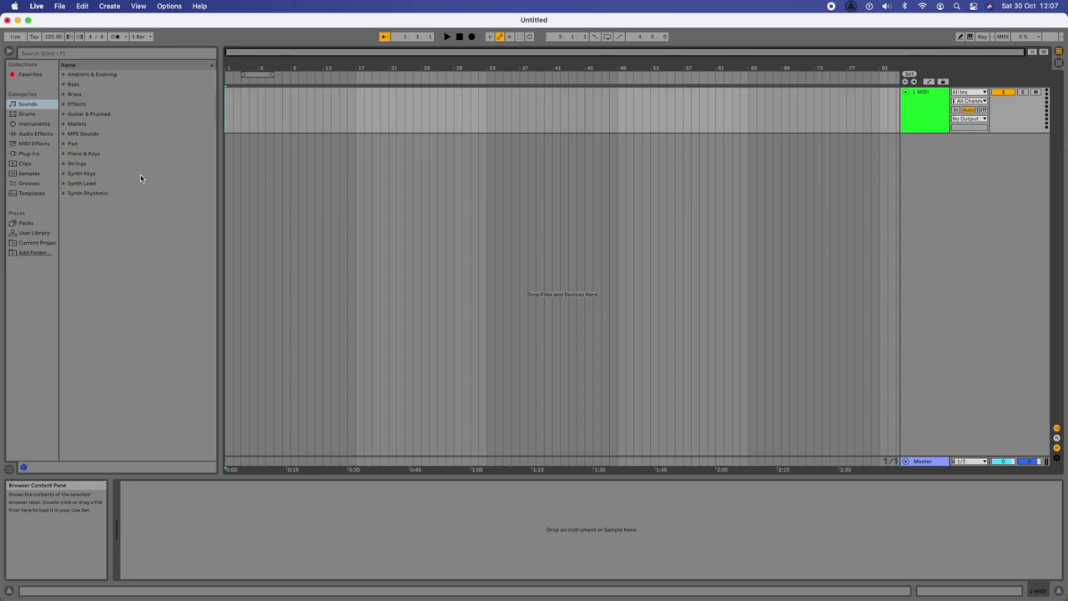
click(64, 156)
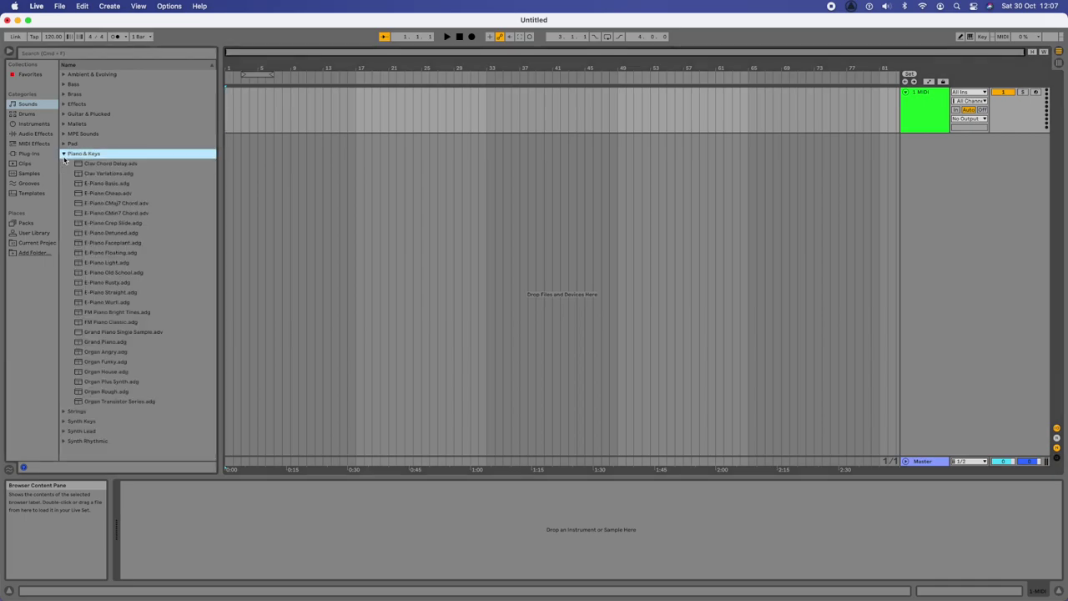
click(98, 344)
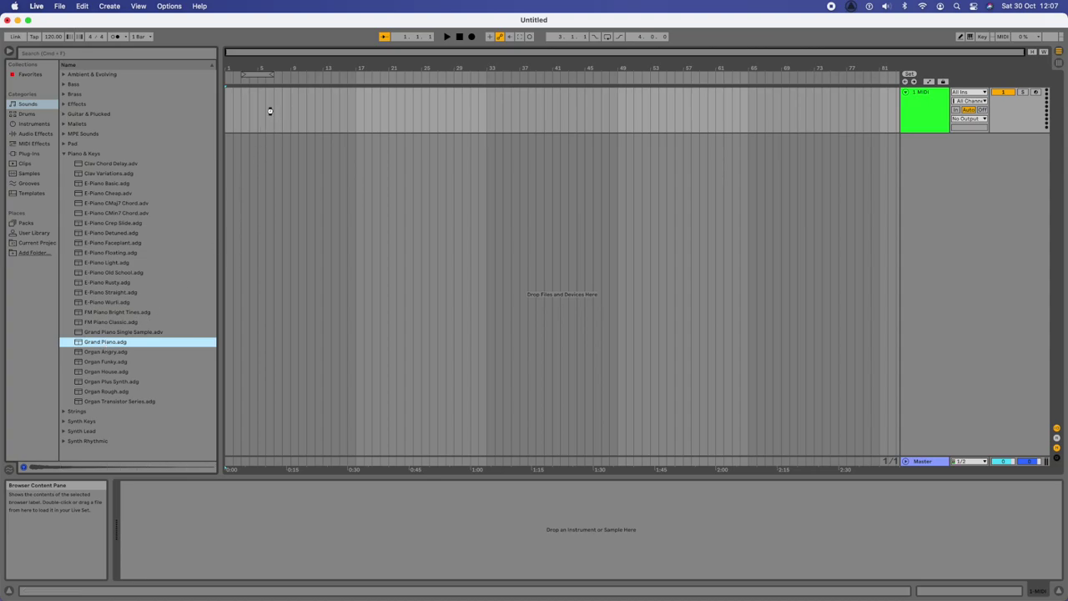
drag(269, 111, 270, 111)
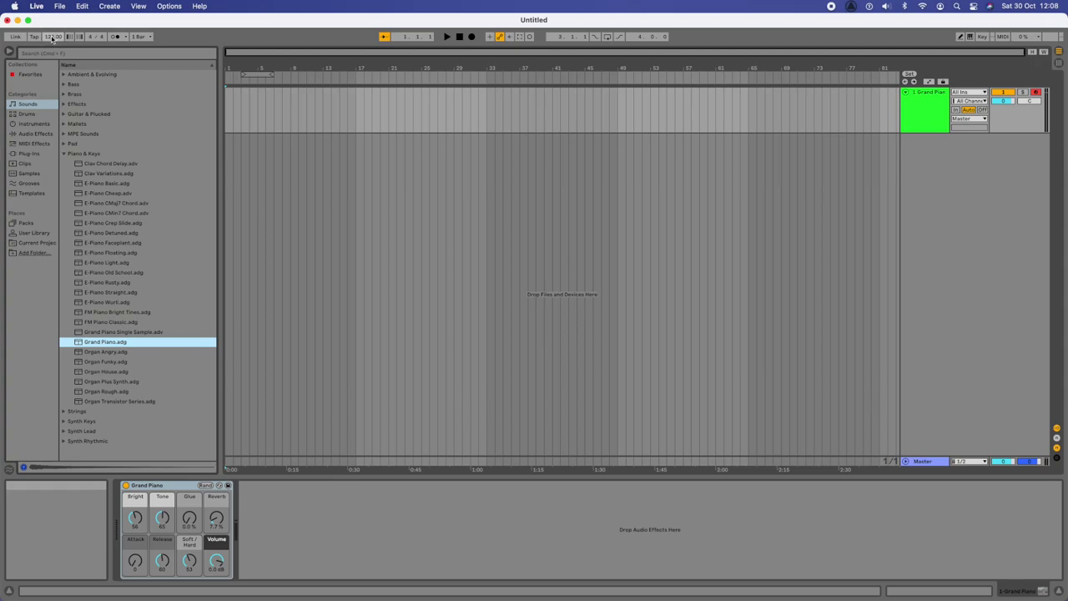
Turn on the metronome and play the arrangement briefly to compare playback without and with the click.
key(space)
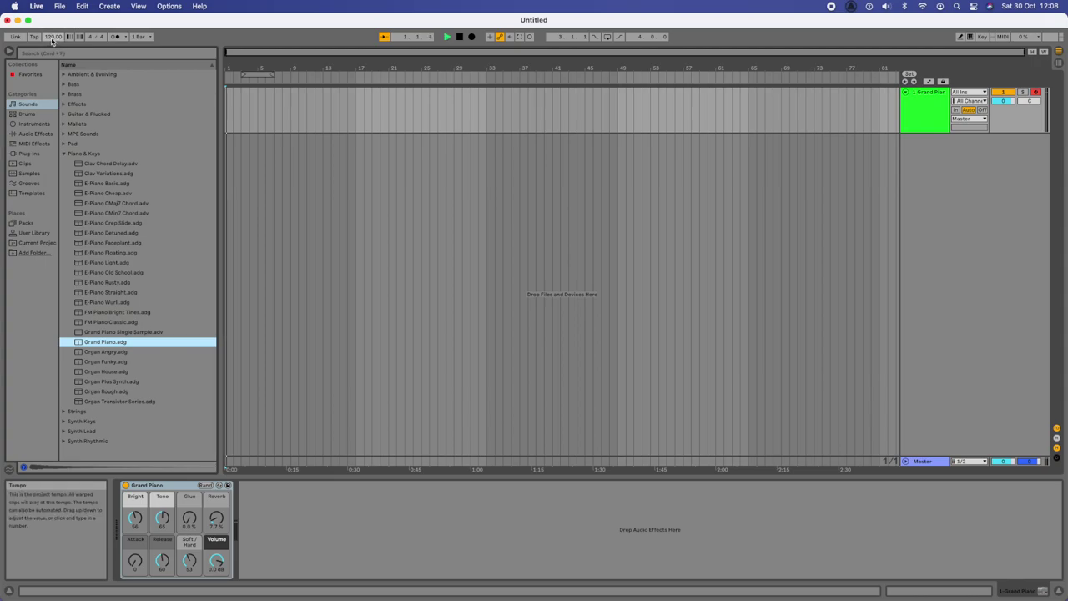
key(space)
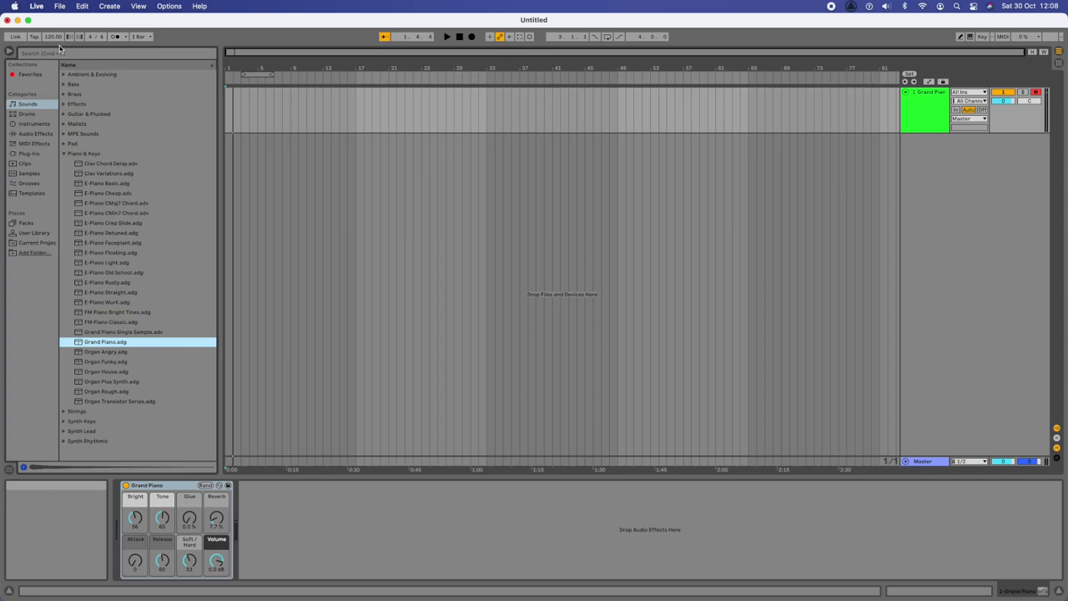
click(114, 37)
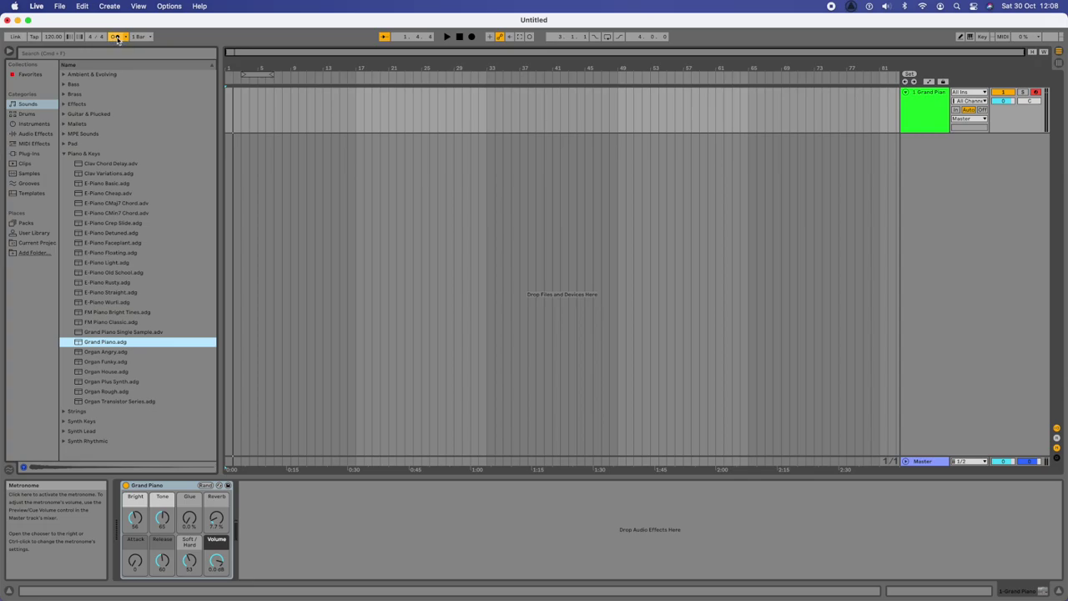
key(space)
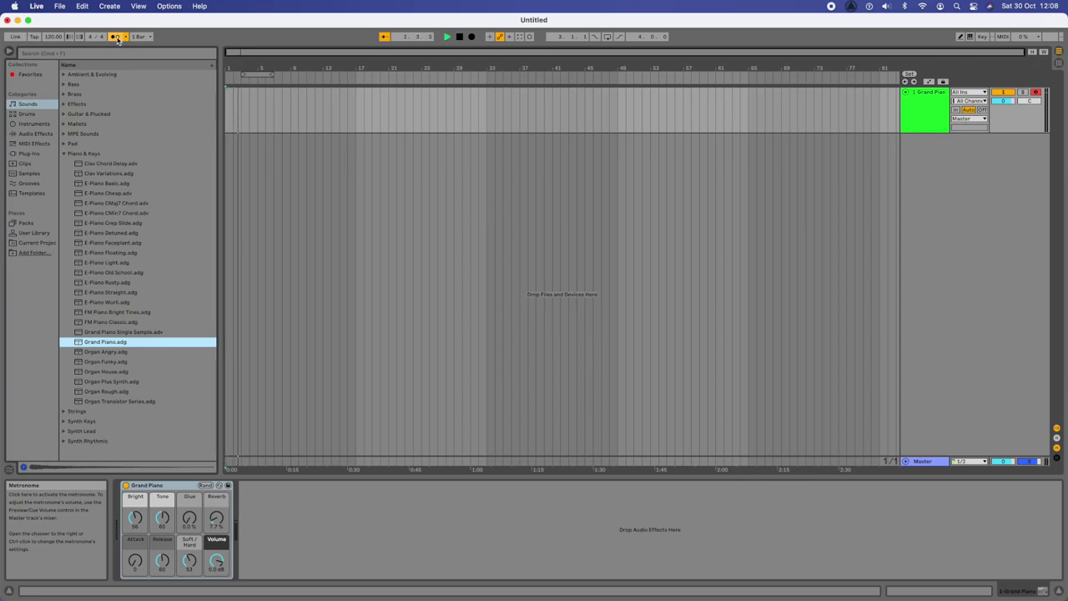
key(space)
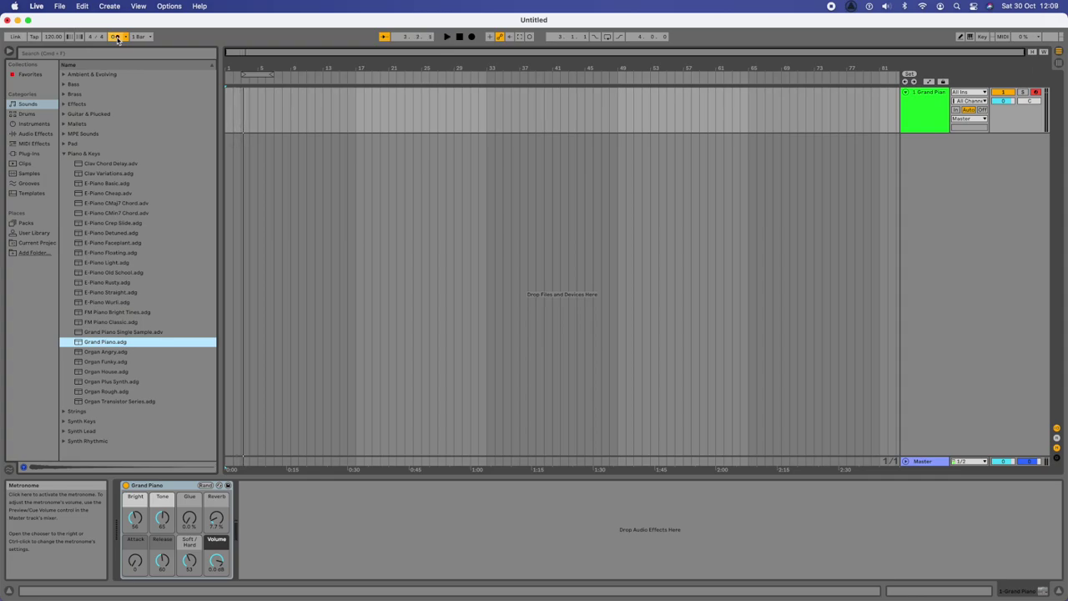
Set the project tempo to 85 BPM and play briefly to check the metronome speed.
click(52, 38)
text(5)
key(Return)
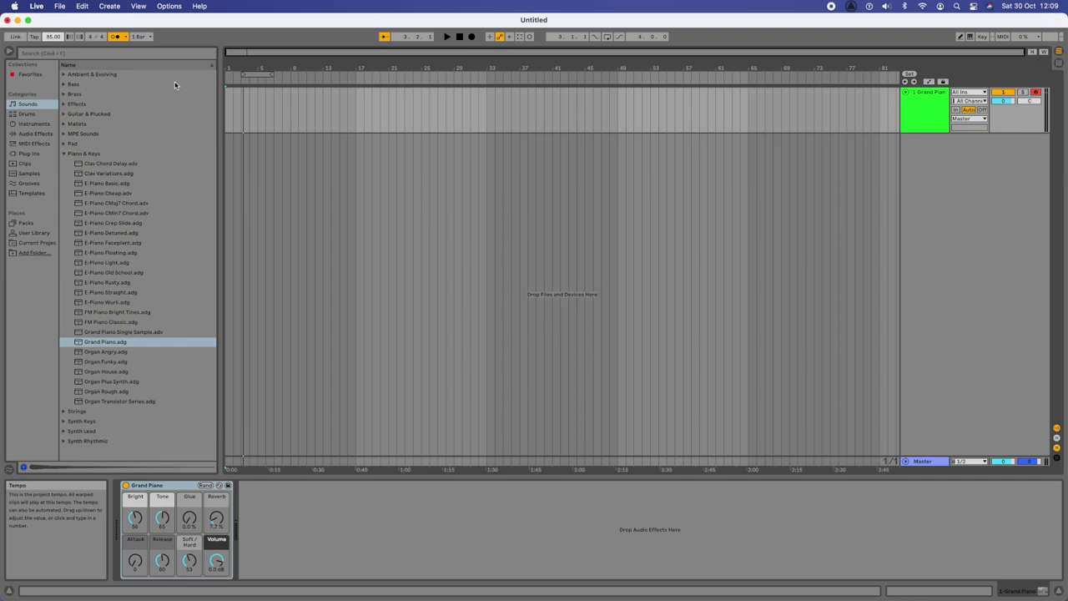
key(space)
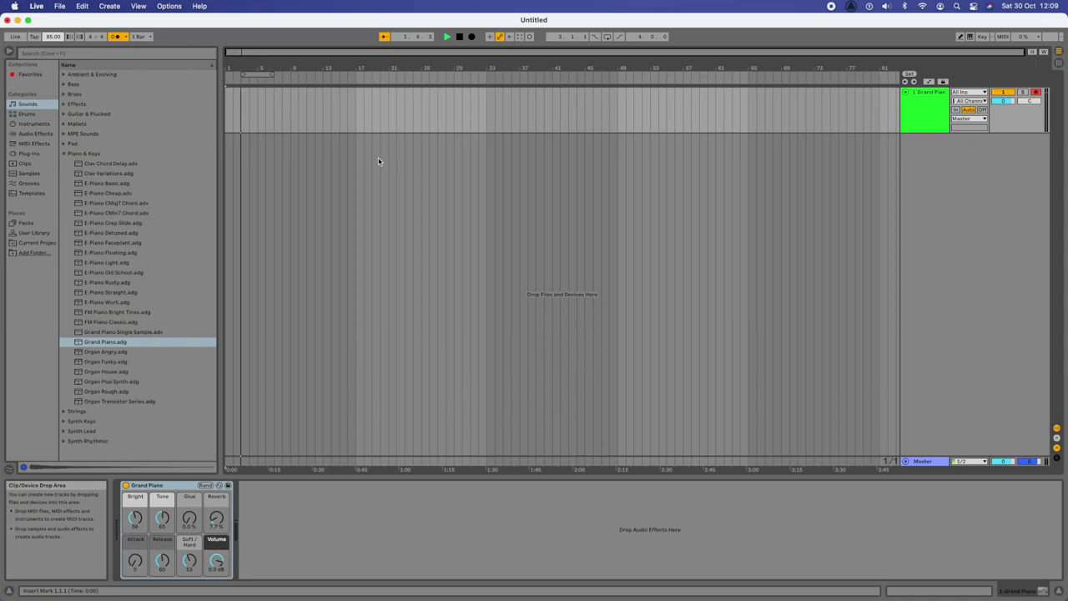
key(space)
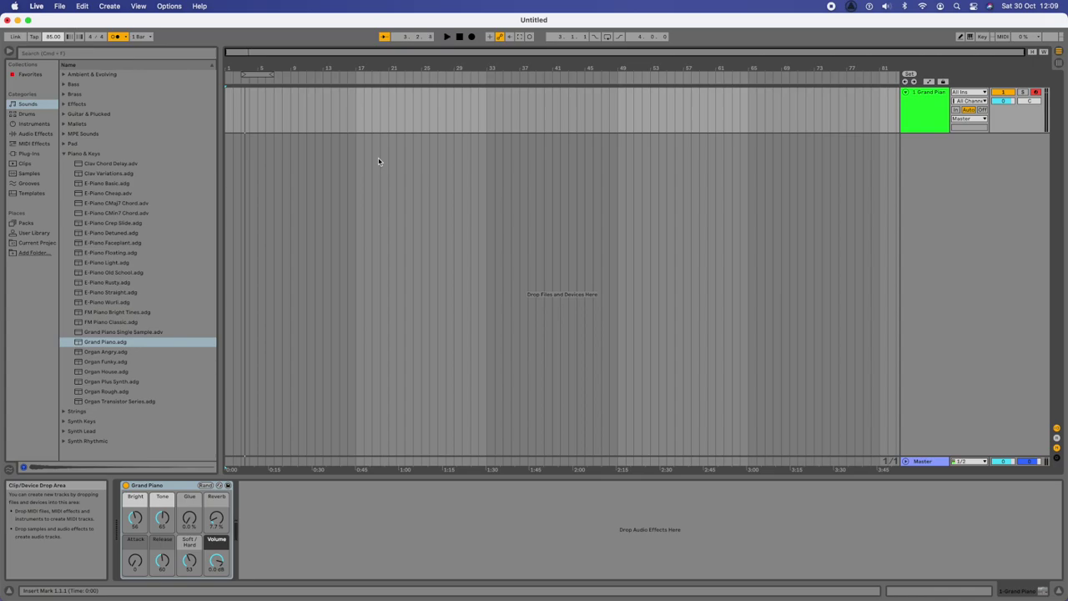
Insert an empty four-bar MIDI clip on the Grand Piano track, spanning 1.1.1 to 5.1.1.
right_click(230, 106)
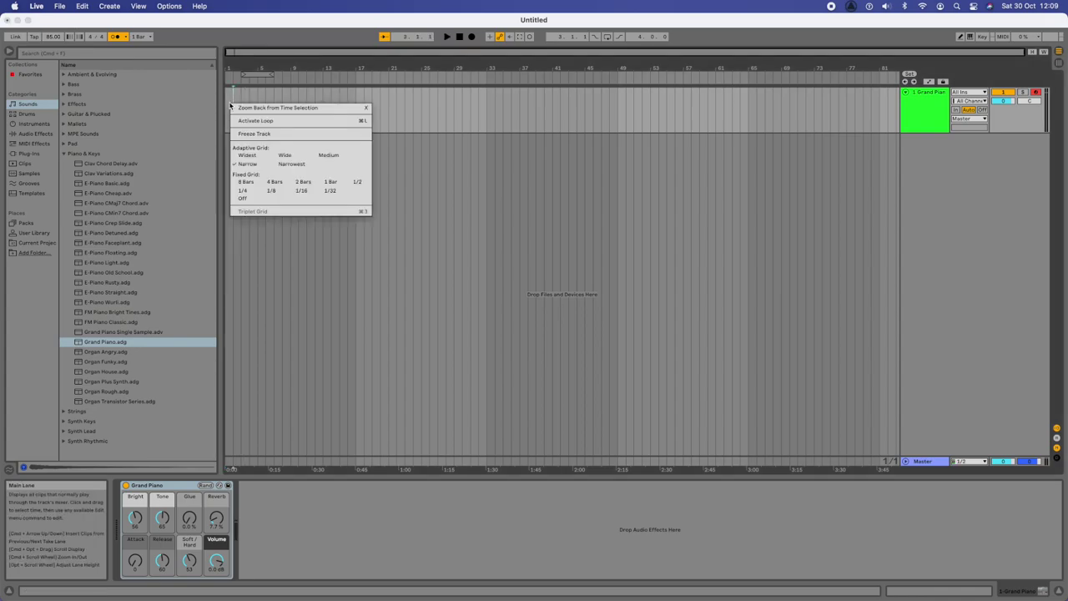
click(232, 102)
drag(227, 99, 252, 113)
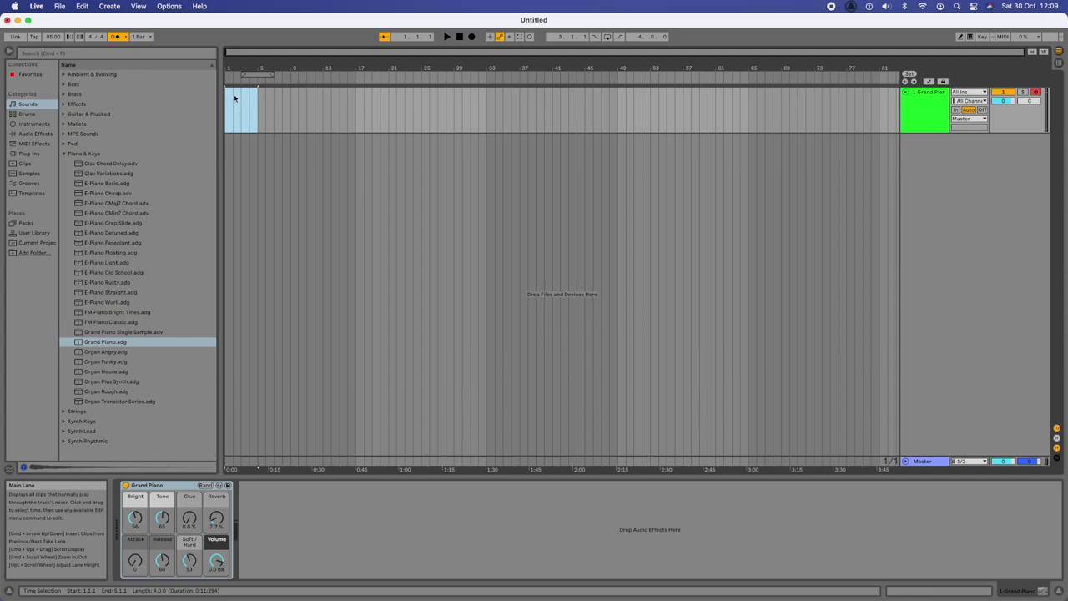
mouse_move(239, 109)
mouse_down()
mouse_move(232, 95)
mouse_move(258, 102)
mouse_move(229, 104)
mouse_move(256, 106)
mouse_up()
right_click(242, 112)
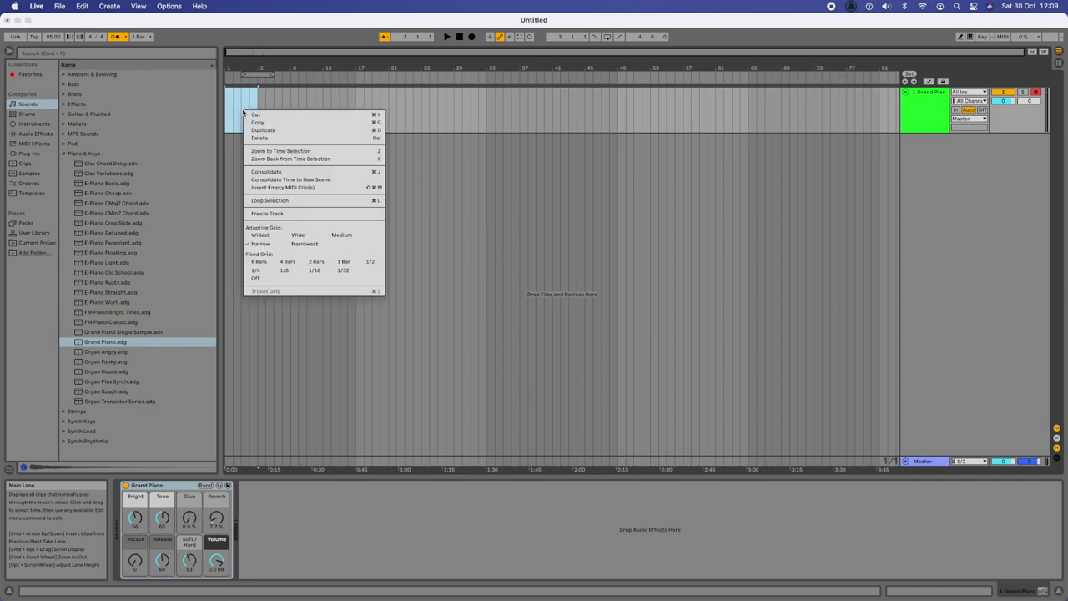
click(292, 188)
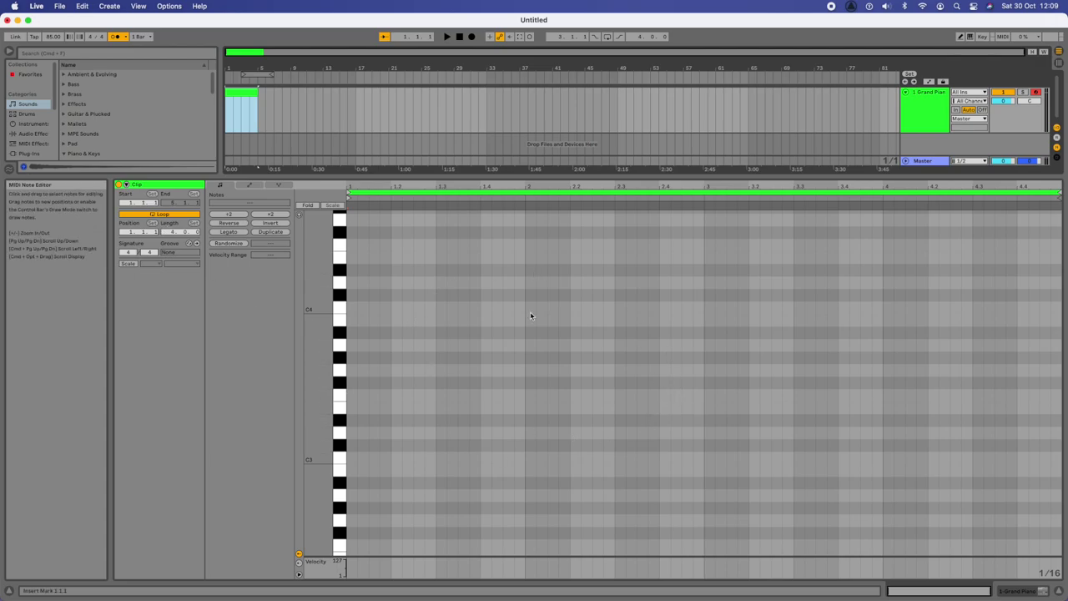
Look over the octaves of the piano roll in the empty Grand Piano clip.
scroll(530, 315, up, 5)
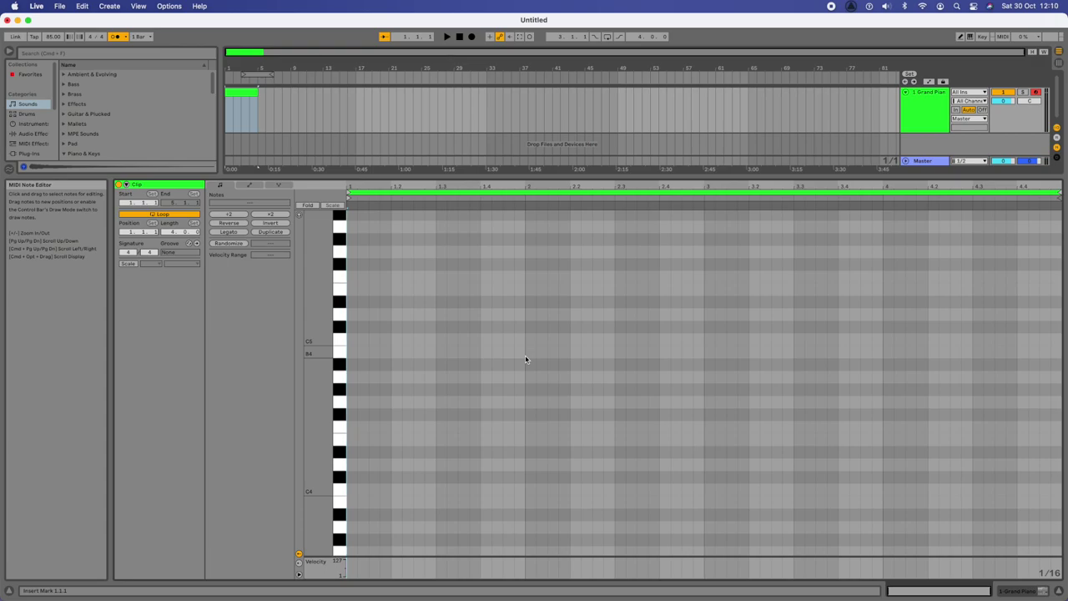
scroll(459, 322, down, 2)
scroll(460, 325, up, 5)
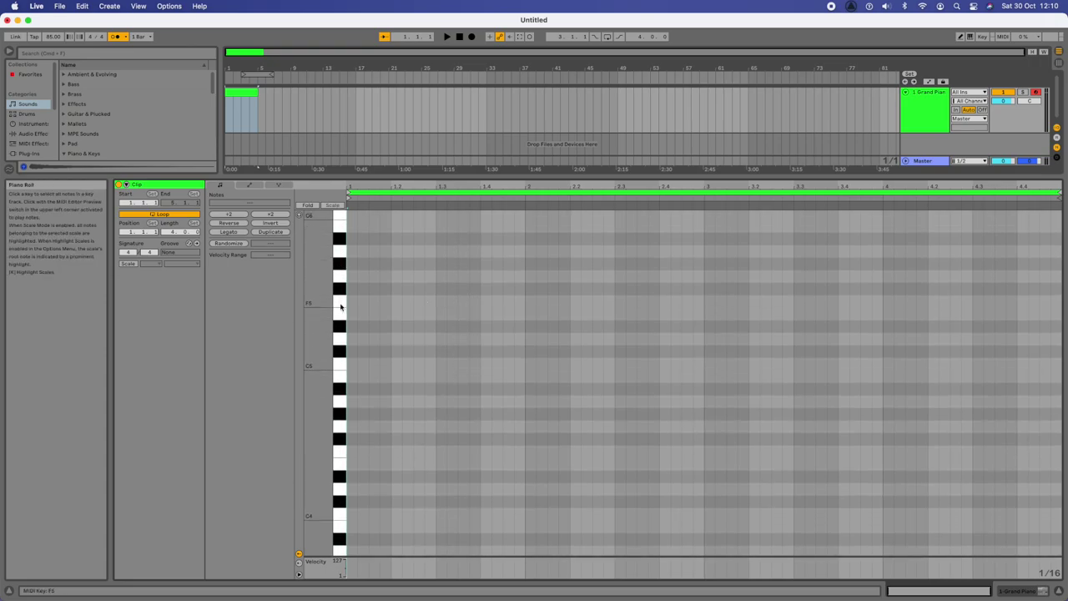
scroll(342, 456, up, 5)
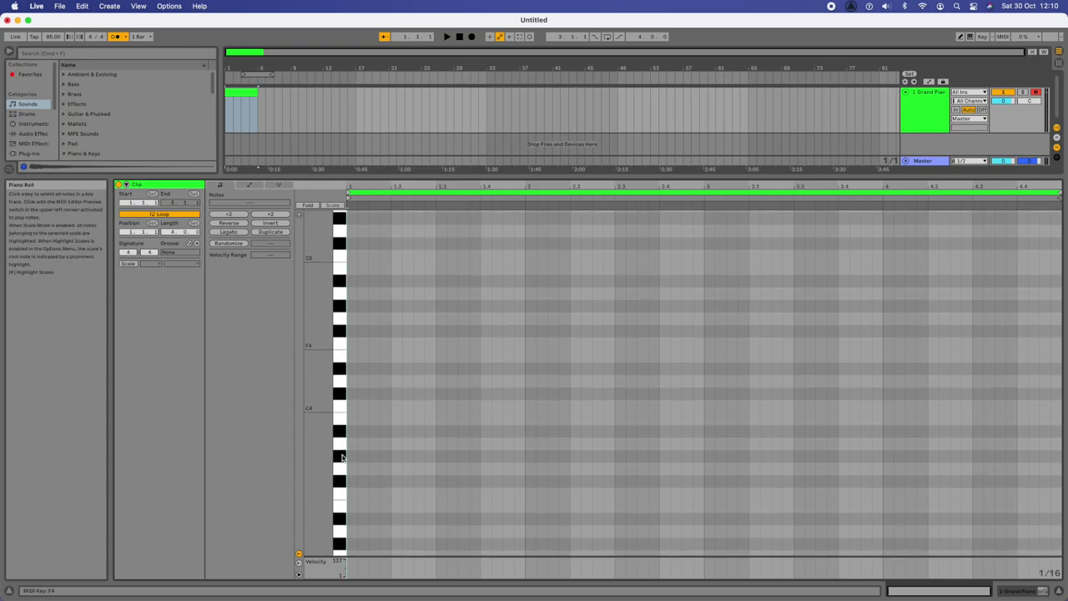
scroll(342, 456, up, 5)
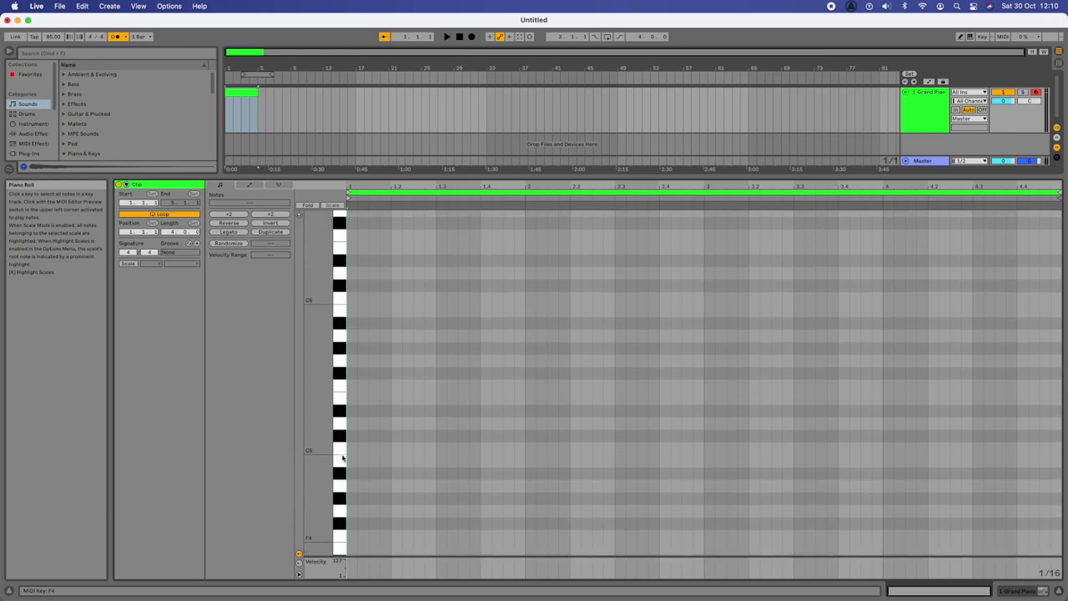
click(361, 399)
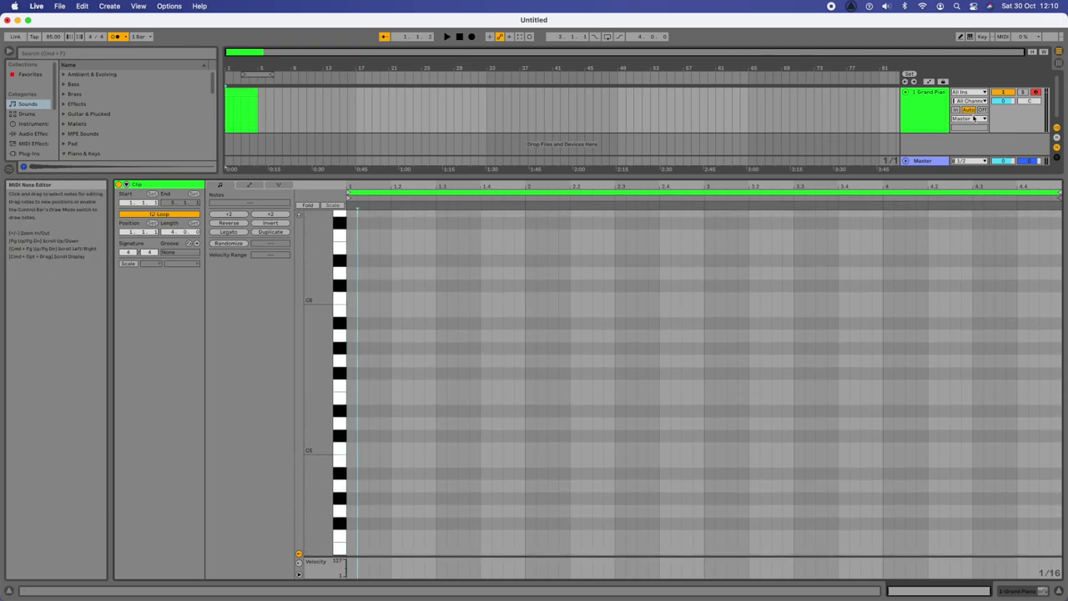
Try Draw Mode by adding and erasing single sixteenth notes on G5 and B5, and leave Draw Mode.
click(960, 36)
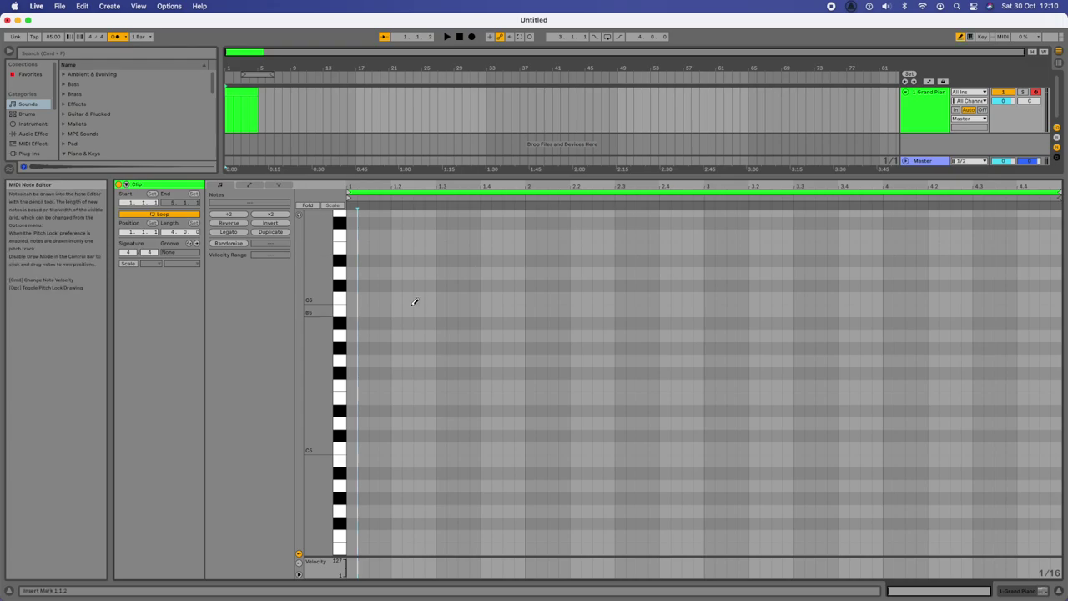
click(353, 359)
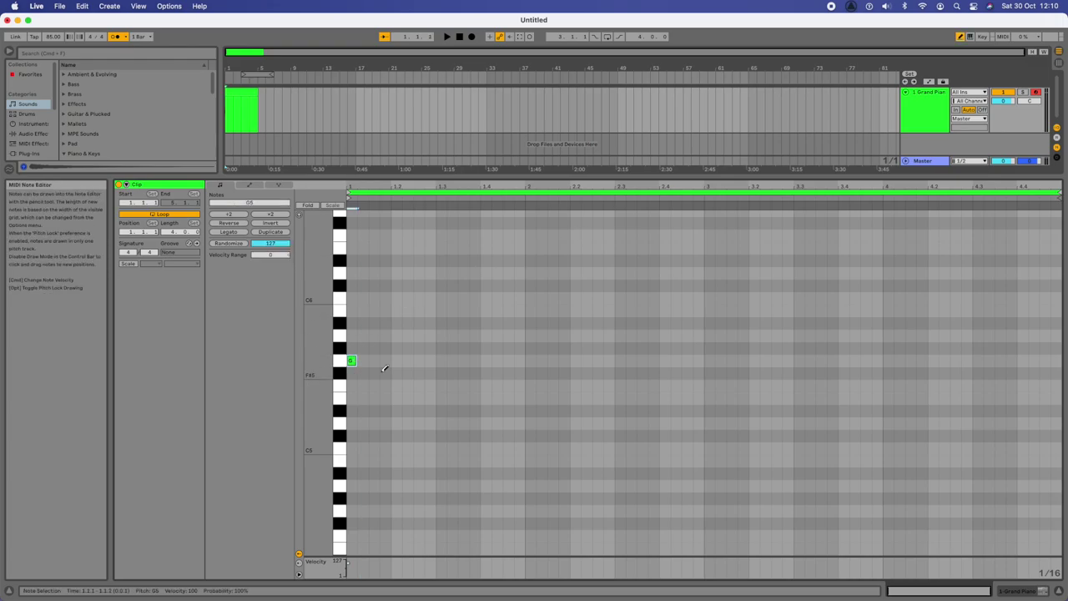
click(354, 359)
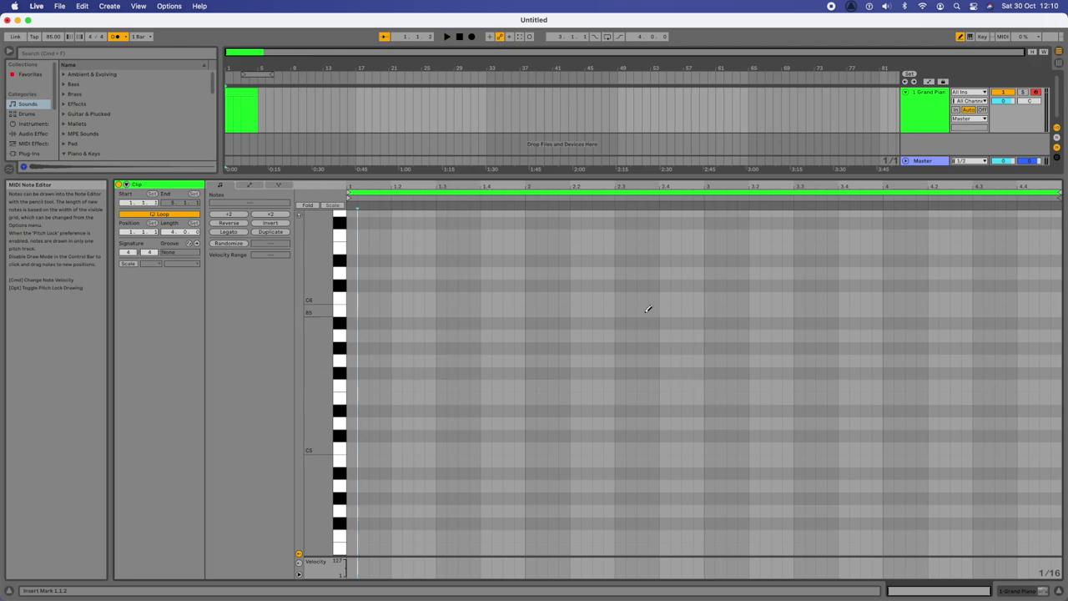
click(962, 38)
click(451, 311)
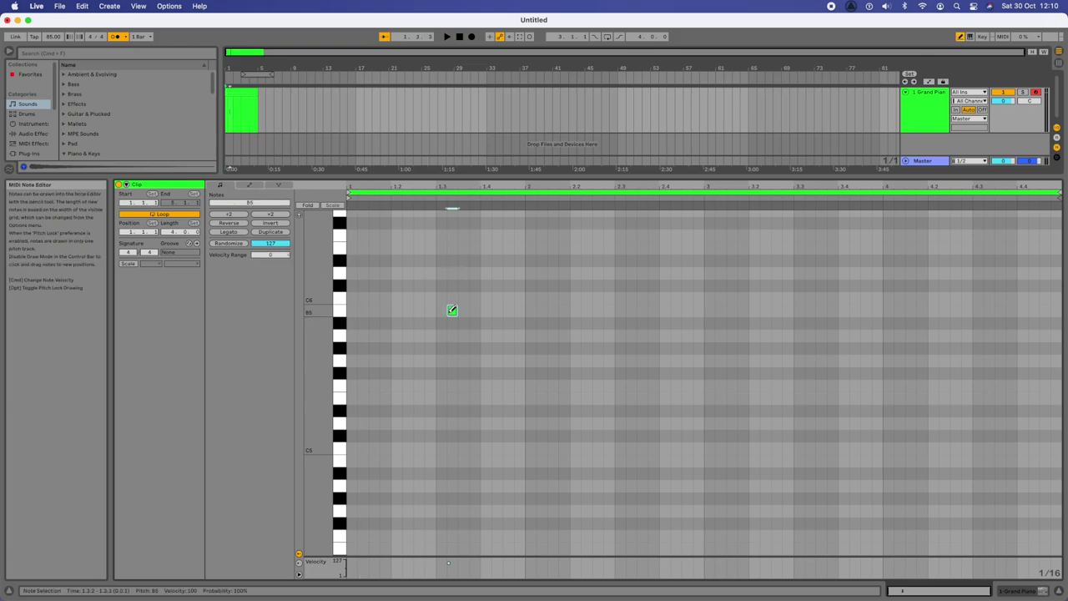
click(451, 311)
click(962, 38)
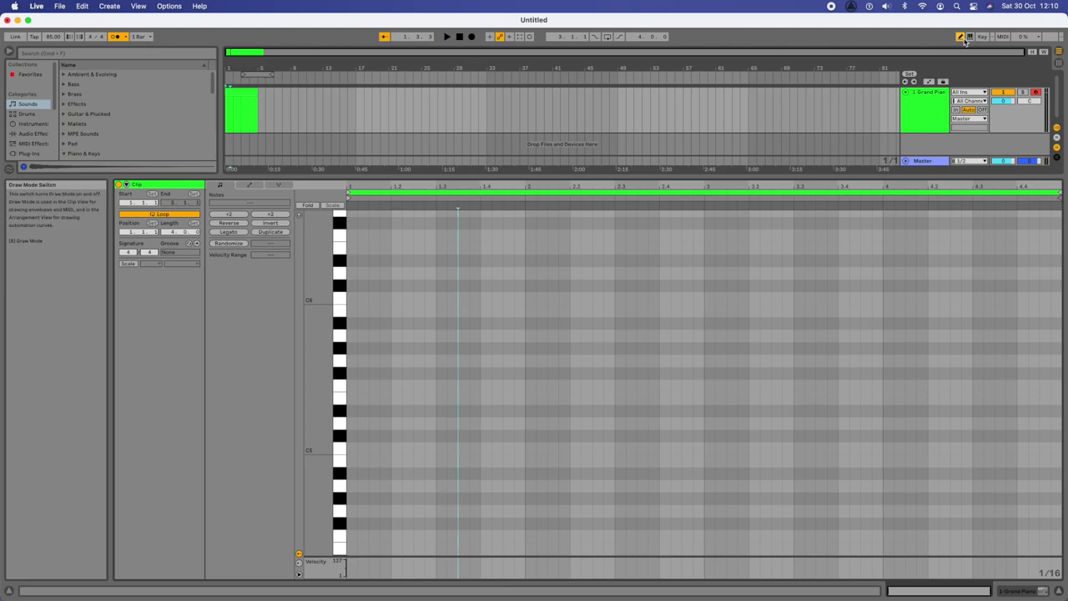
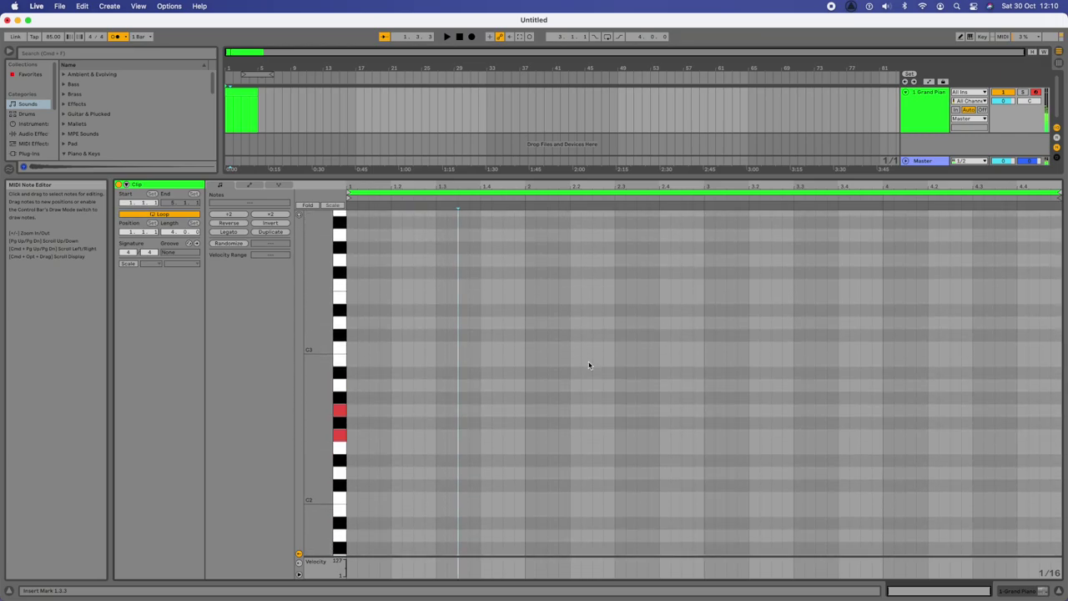
Play a few piano notes from the computer keyboard and locate them in the lower octaves of the piano roll.
scroll(588, 364, down, 2)
key(s)
key(f)
key(h)
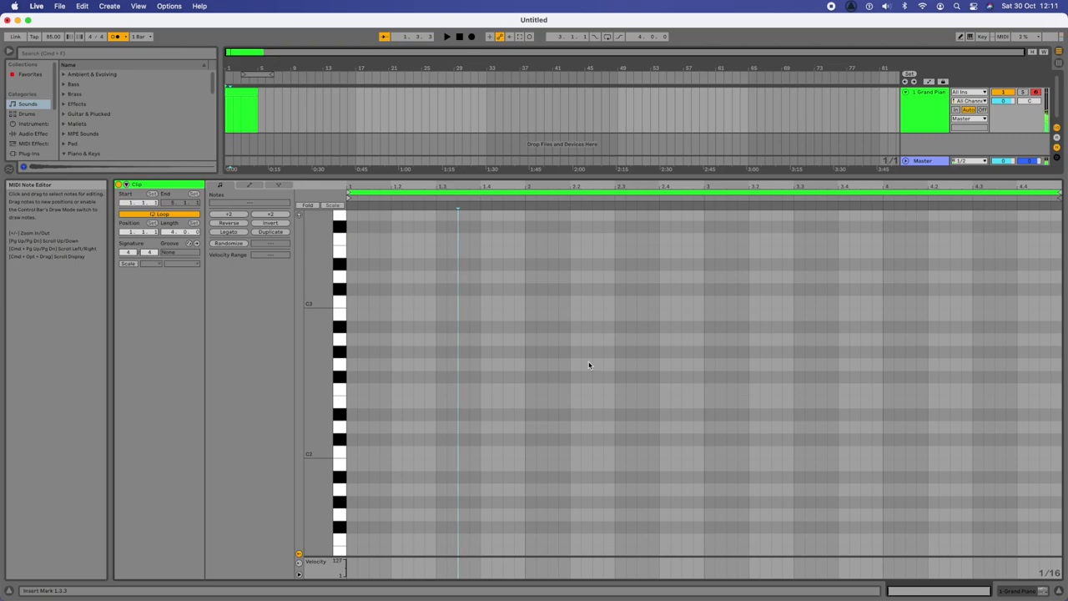
Raise the system volume and play a few piano notes to check the loudness.
key(XF86AudioRaiseVolume)
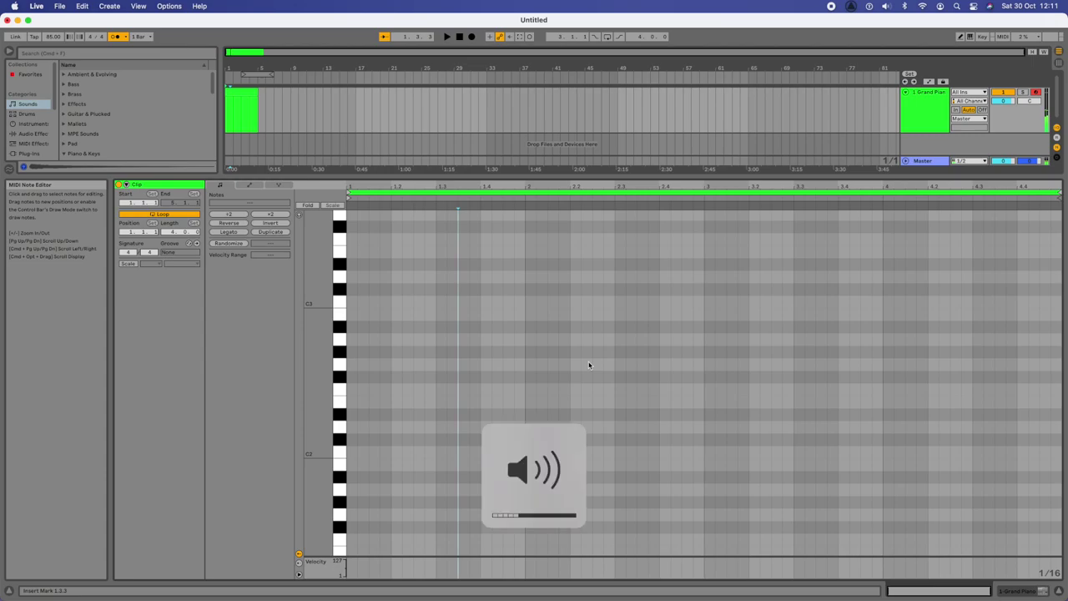
key(XF86AudioRaiseVolume)
key(XF86AudioRaiseVolume)
key(XF86AudioRaiseVolume)
key(XF86AudioRaiseVolume)
key(XF86AudioRaiseVolume)
key(XF86AudioRaiseVolume)
key(XF86AudioRaiseVolume)
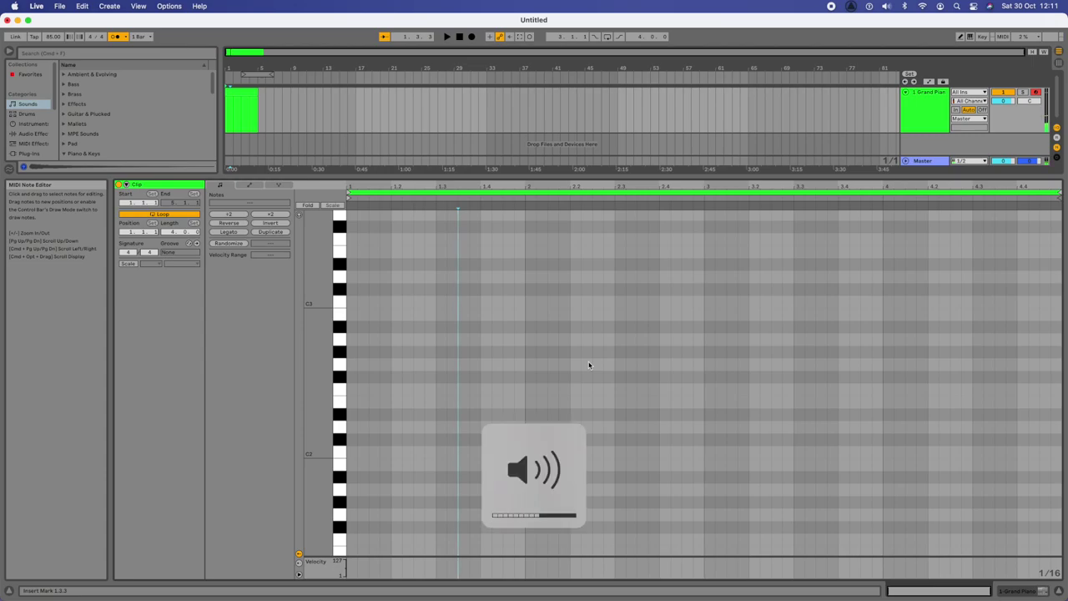
key(d)
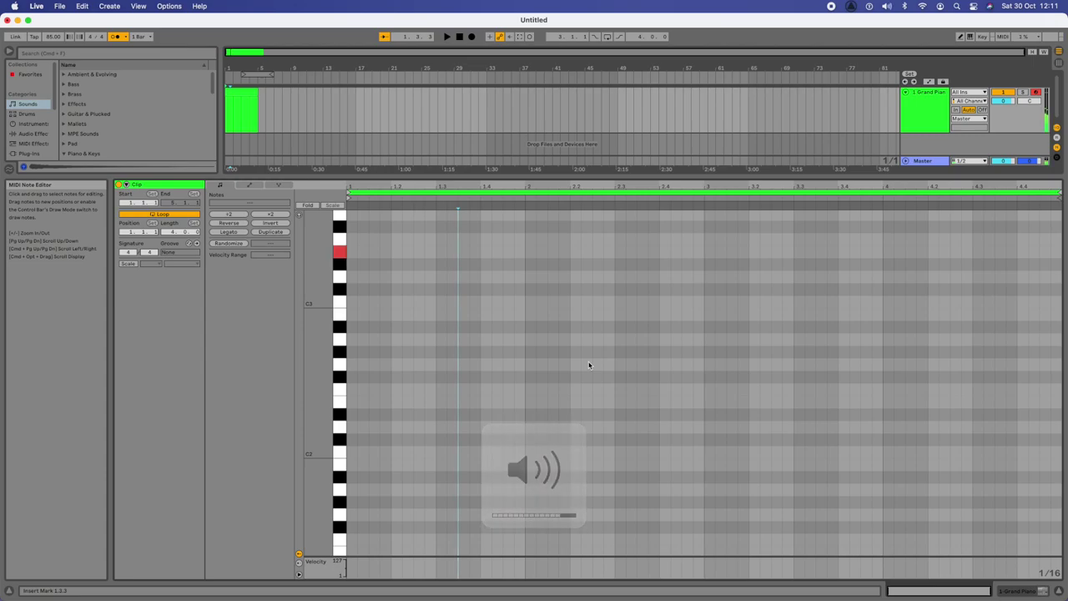
key(s)
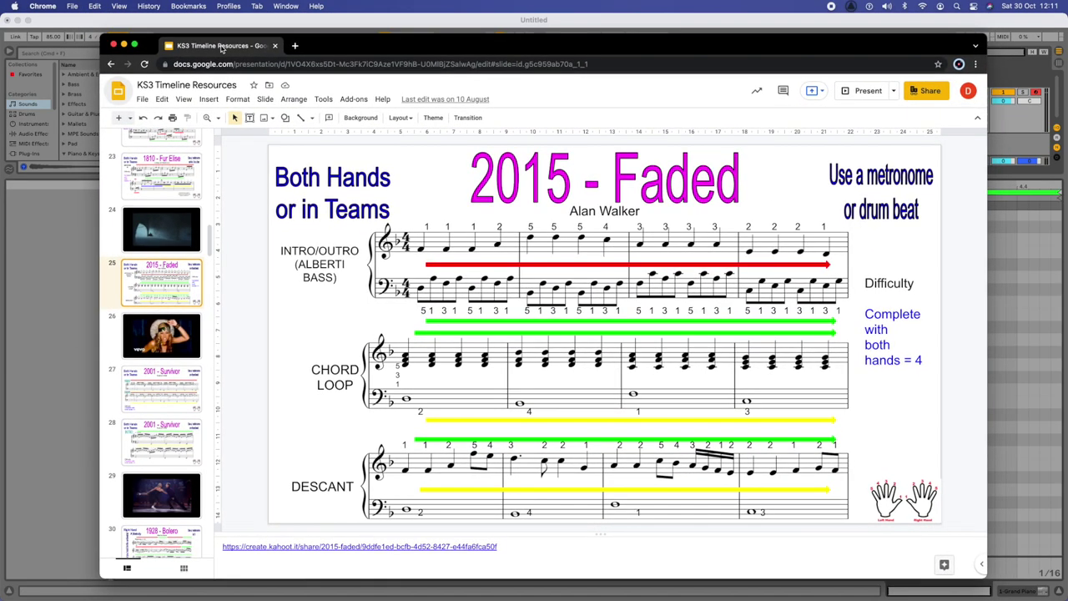
Consult the intro melody on the 2015 - Faded slide in Chrome, and preview its starting note F3 in Live's piano roll.
drag(221, 48, 219, 43)
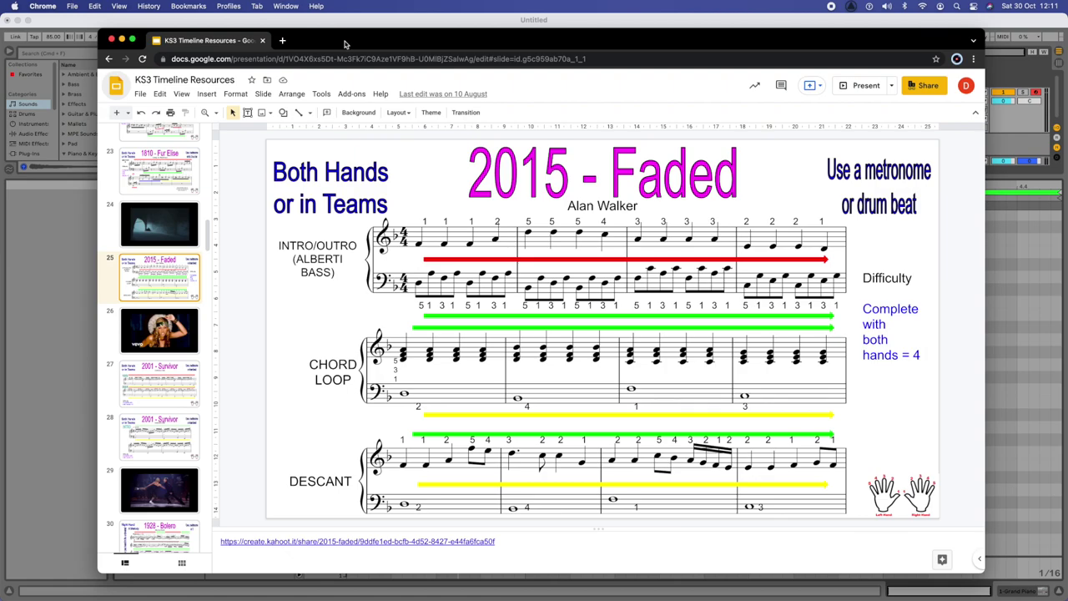
key(super+h)
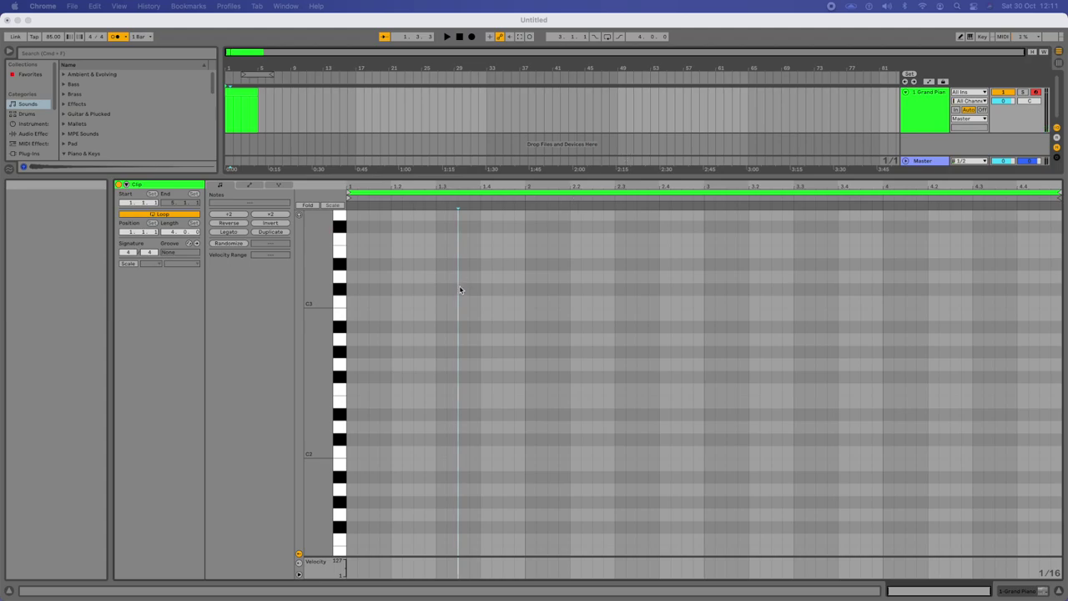
scroll(459, 290, up, 6)
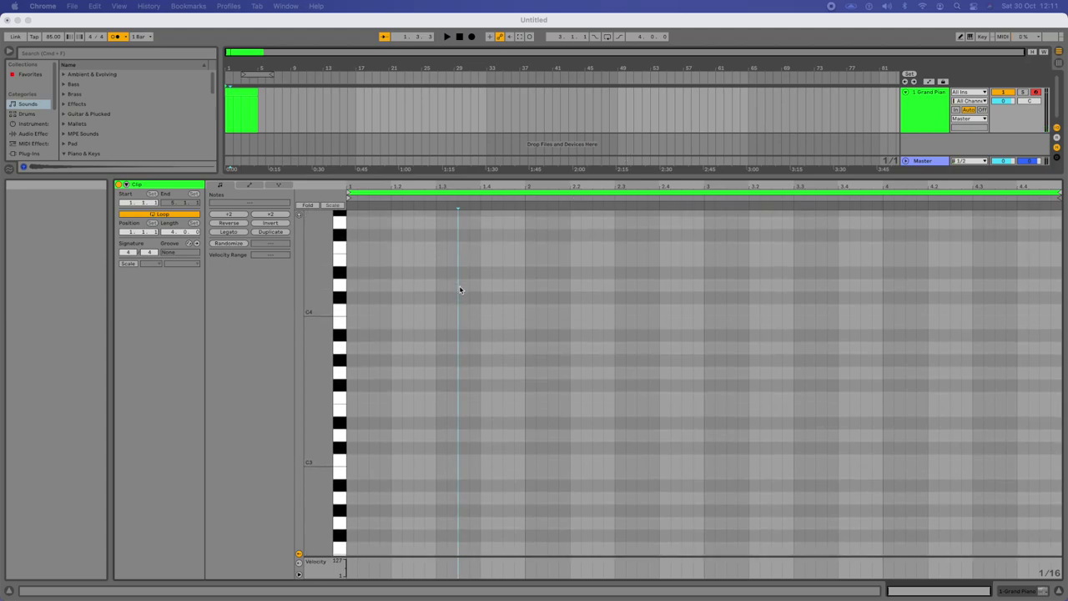
click(340, 400)
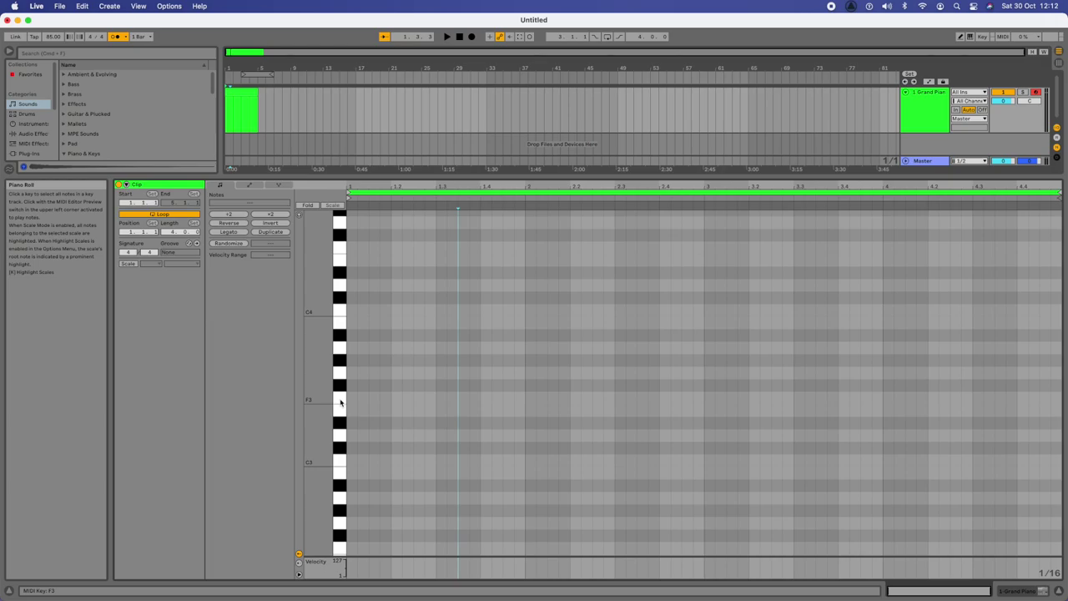
click(340, 401)
click(339, 402)
Draw an F3 note at 1.1.1 in Draw Mode and stretch it to one beat, checking it with brief playback.
click(960, 36)
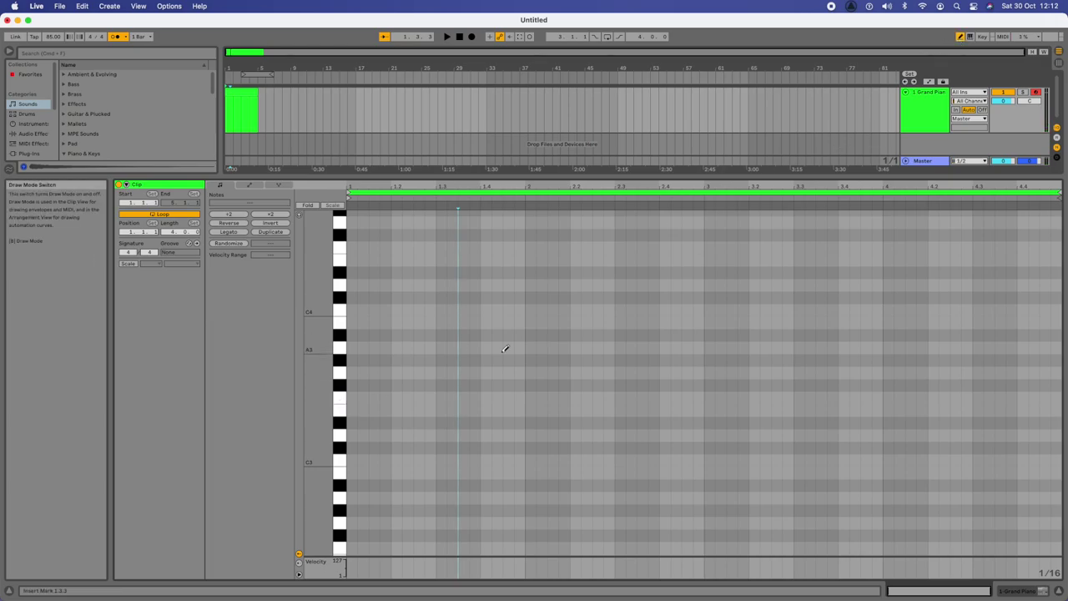
click(352, 398)
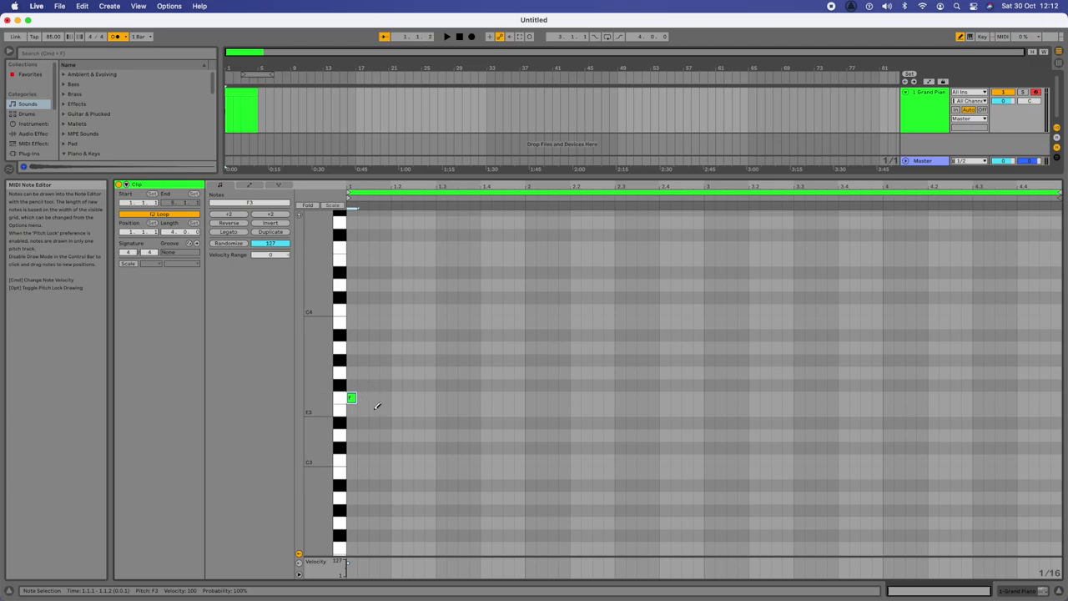
key(space)
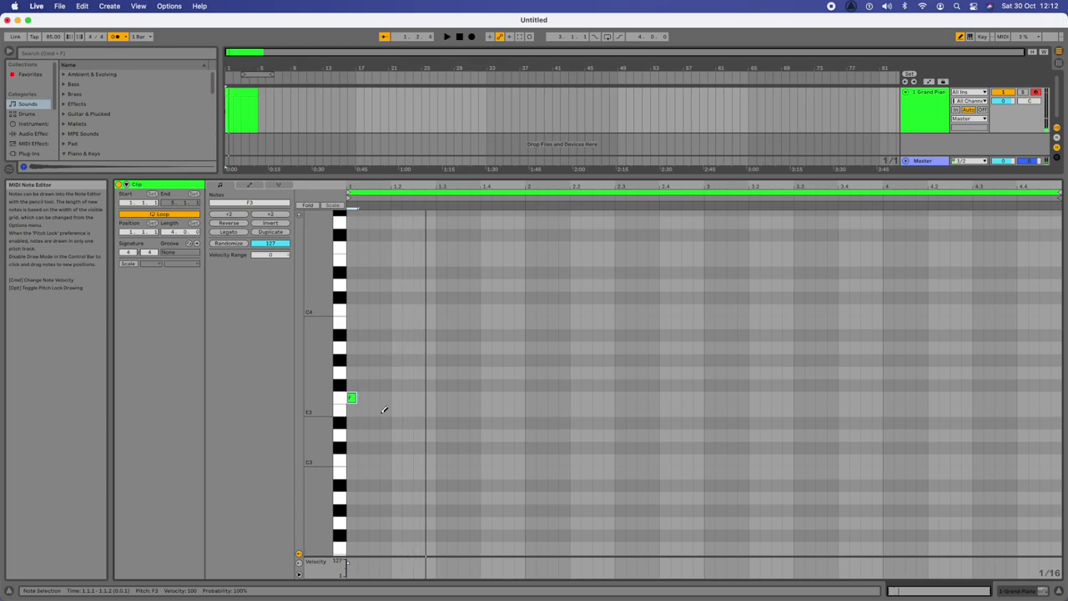
key(space)
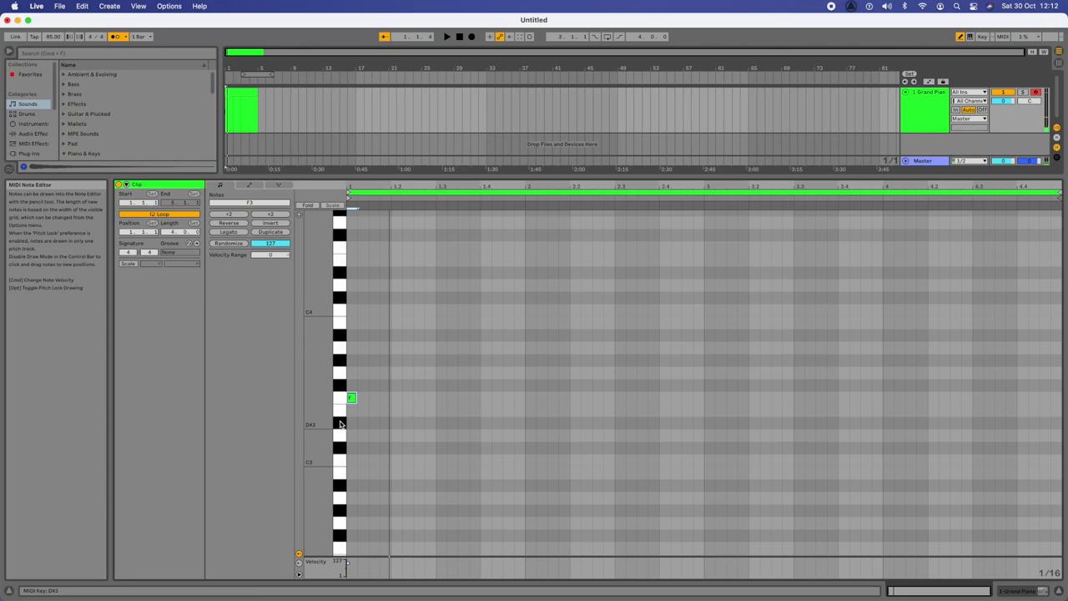
click(270, 215)
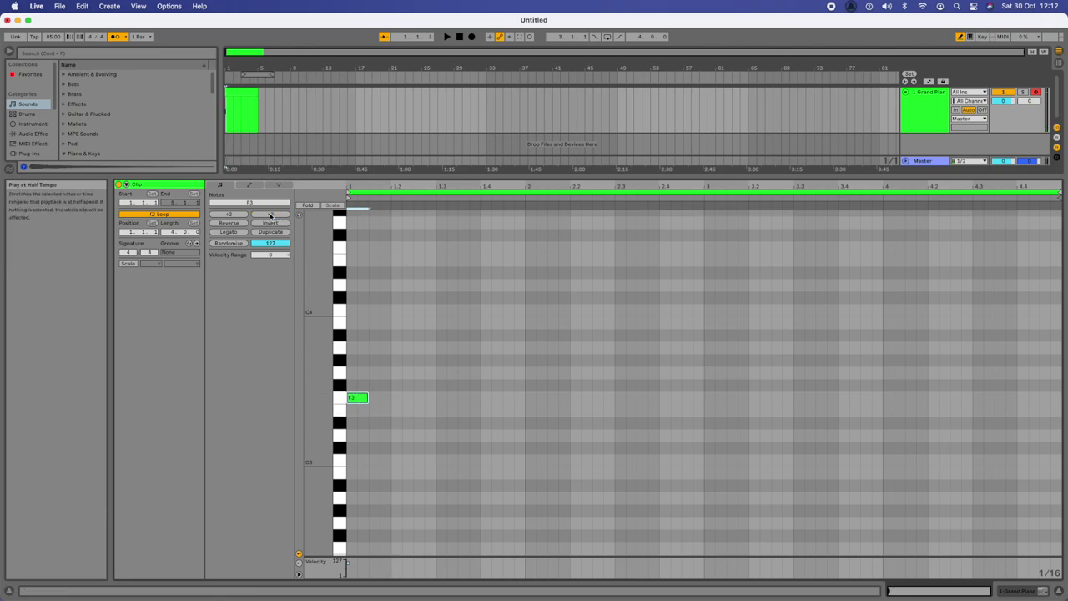
click(270, 215)
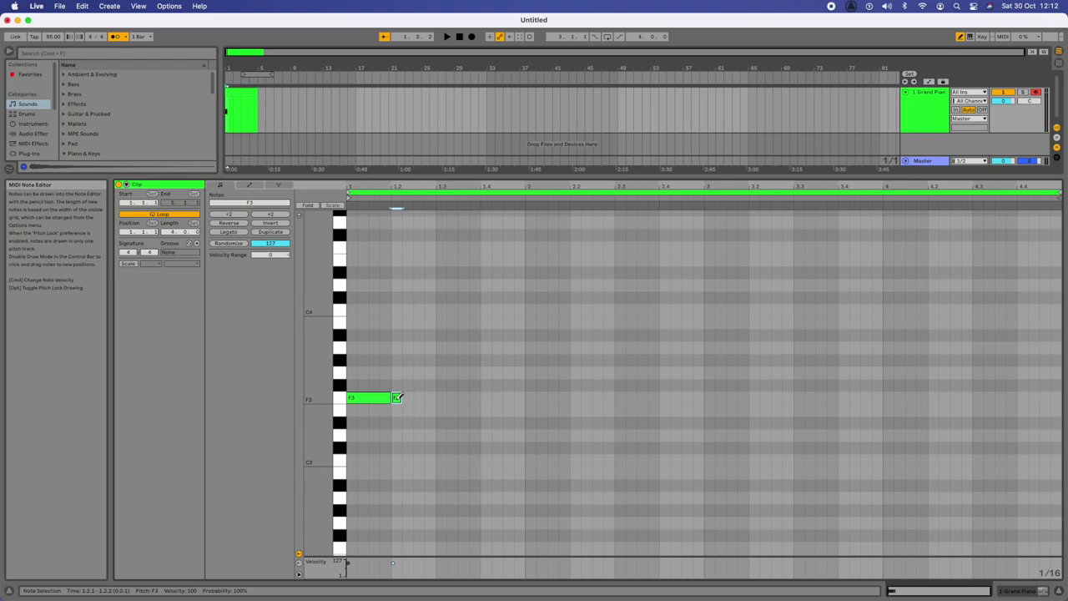
Add one-beat F3 notes on beats 1.2 and 1.3 and play back the three repeated notes.
key(super+d)
double_click(442, 397)
double_click(277, 214)
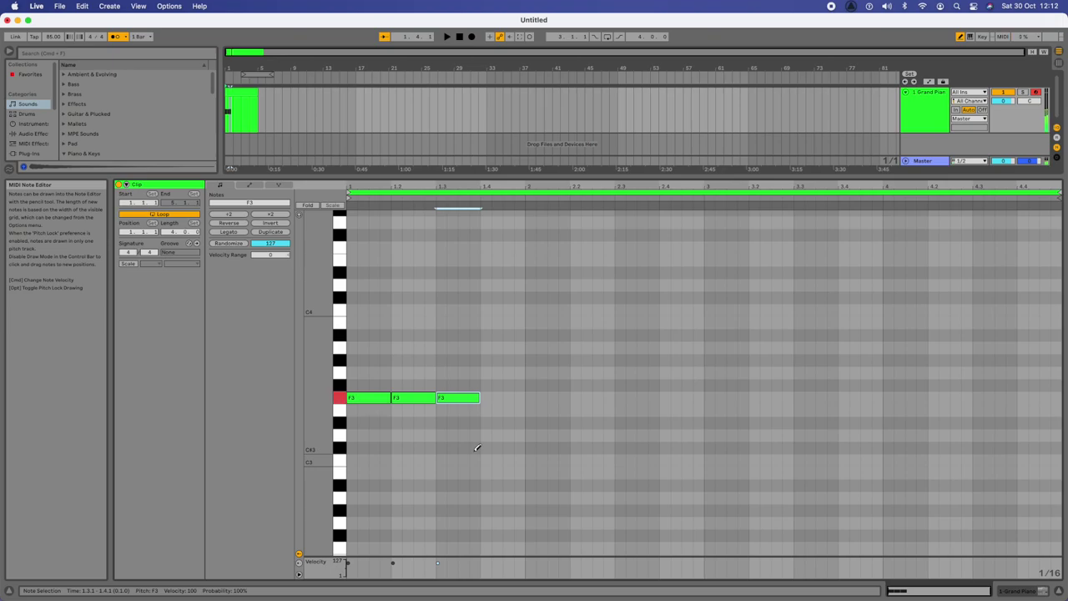
key(space)
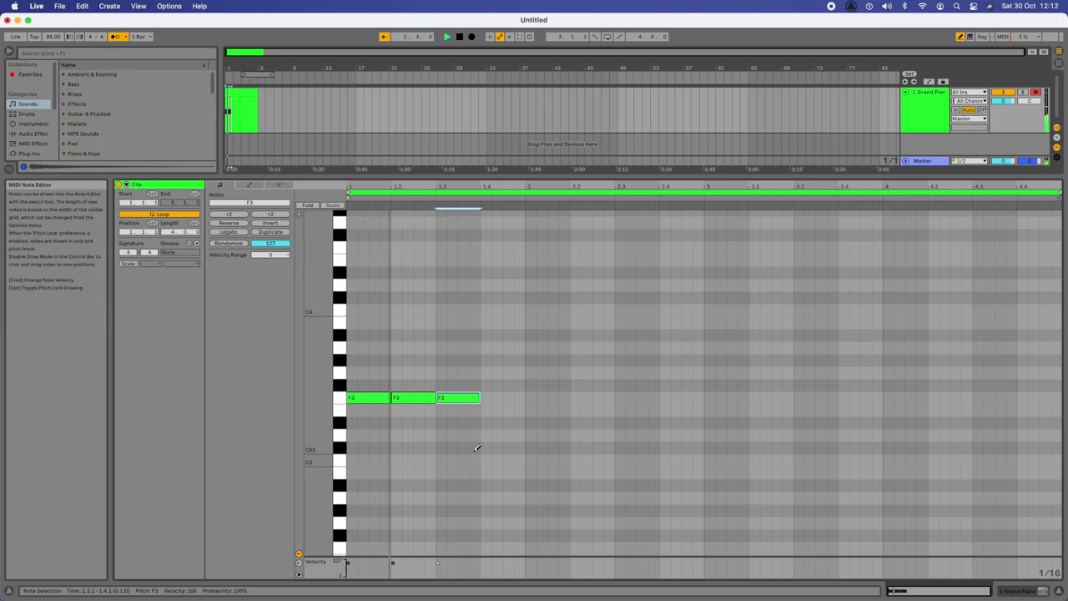
key(space)
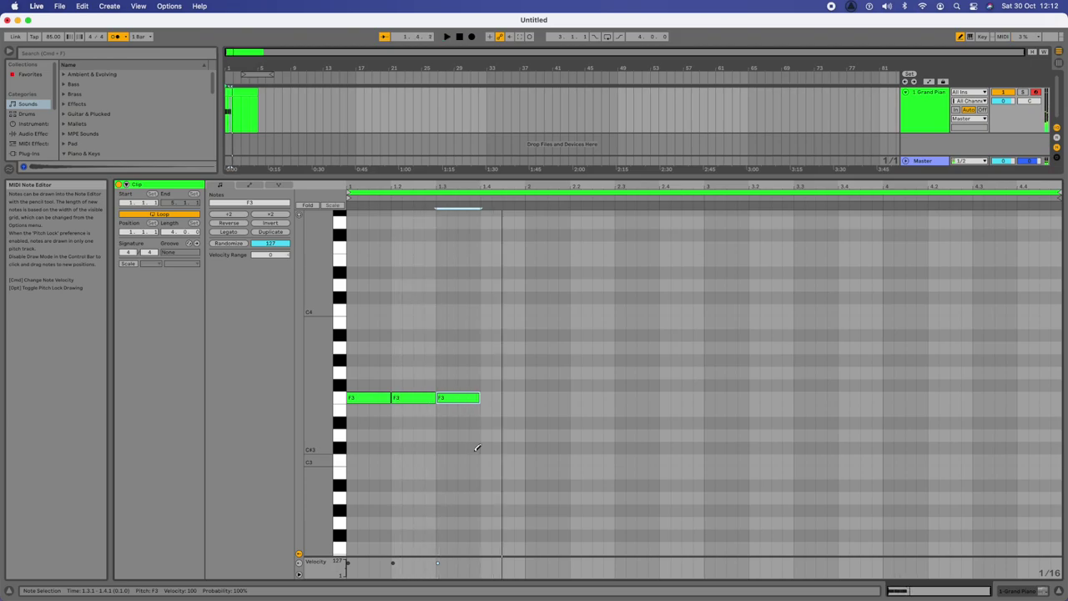
Draw an A3 note on beat 1.4 and stretch it to one beat.
key(h)
click(486, 347)
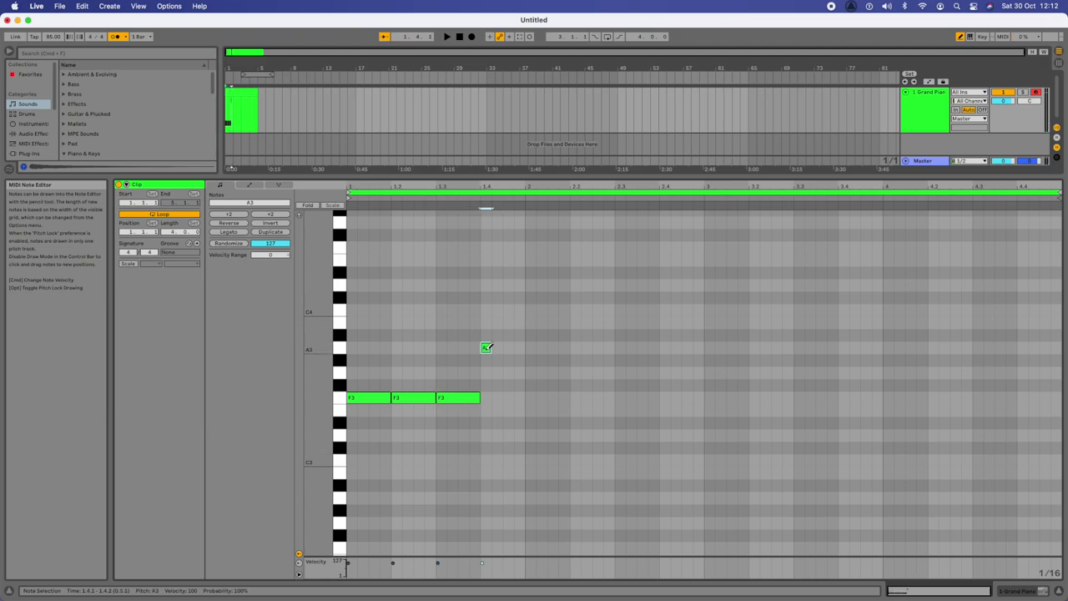
click(270, 215)
click(270, 216)
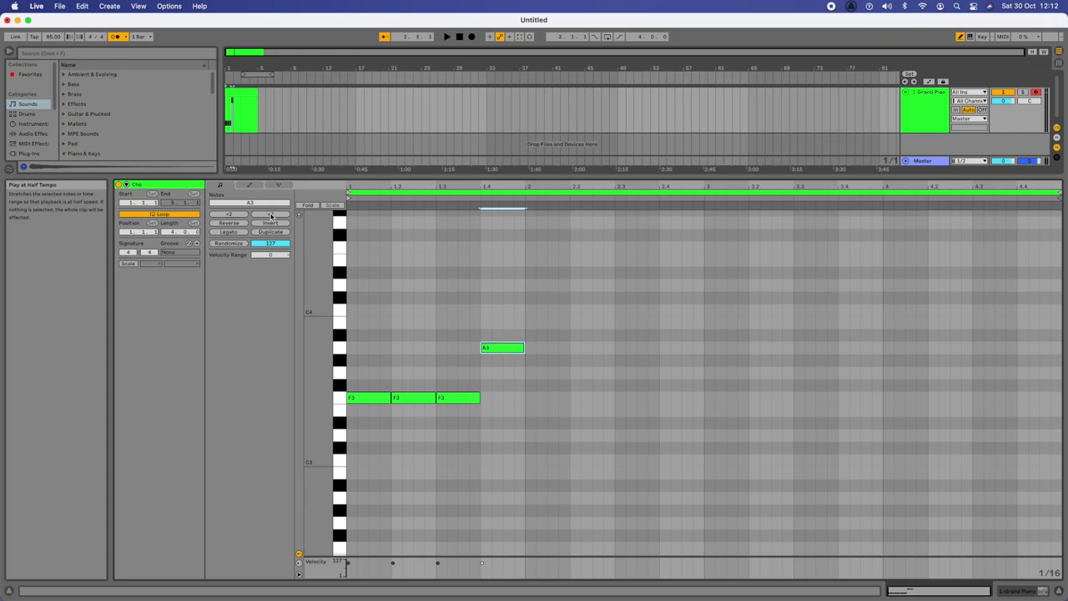
Draw three one-beat D4 notes on beats 2.1, 2.2 and 2.3.
key(l)
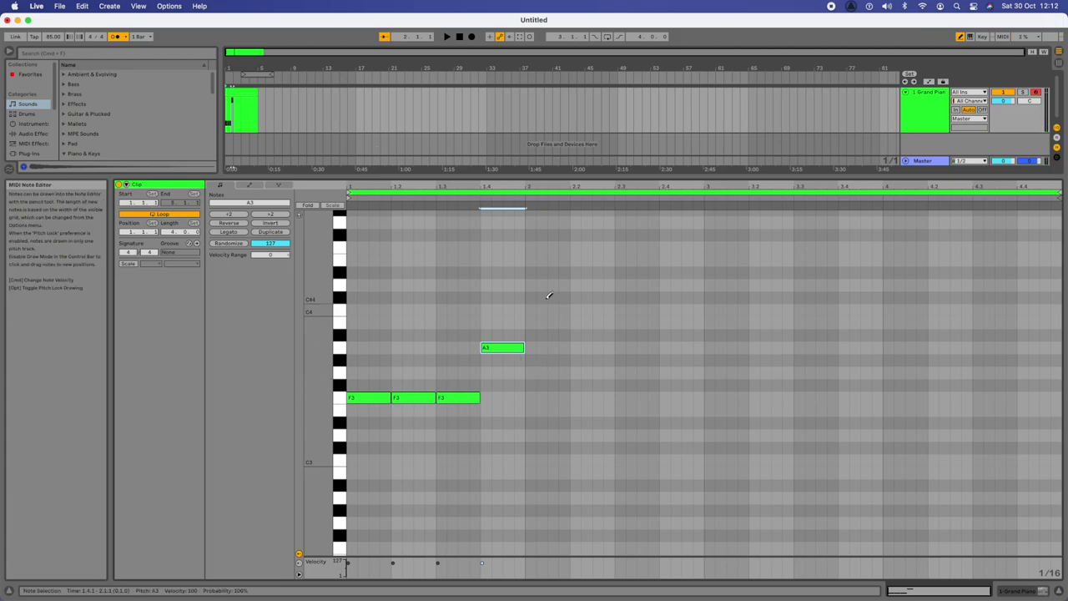
click(531, 284)
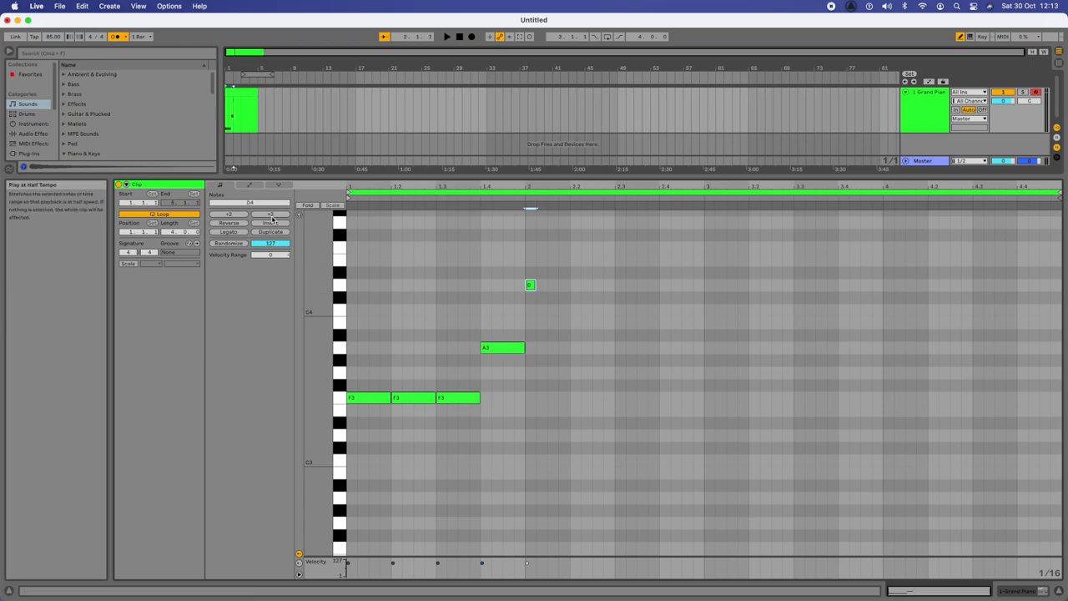
click(272, 215)
click(271, 215)
click(574, 285)
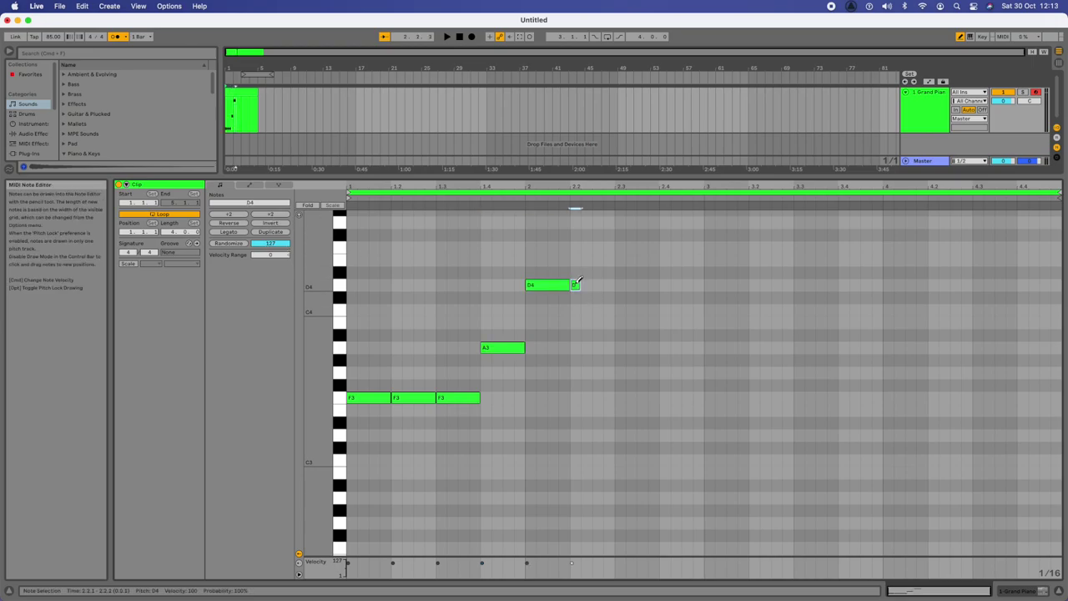
drag(578, 285, 615, 284)
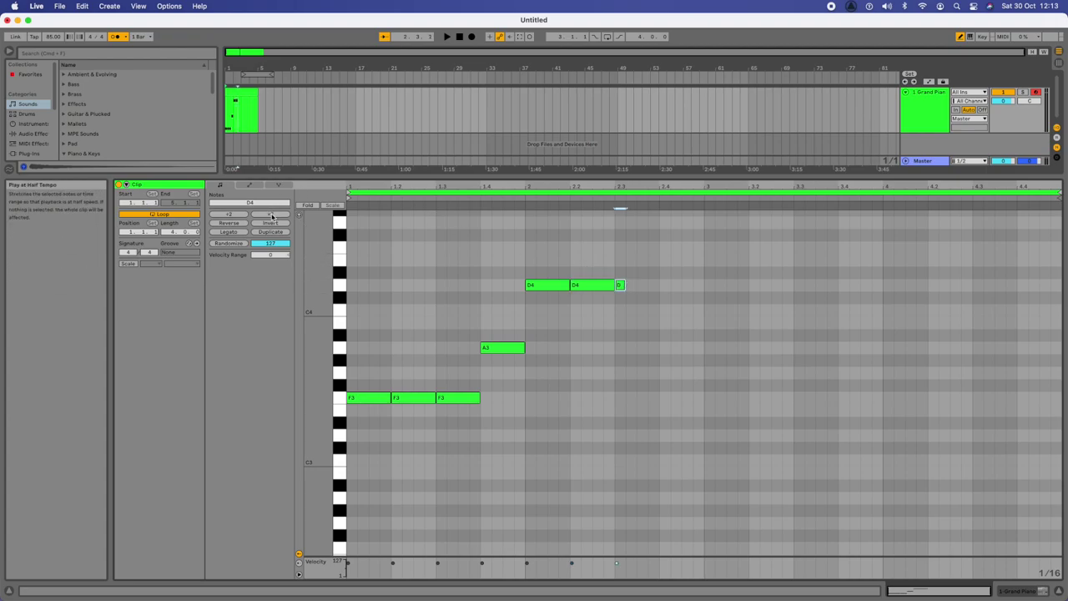
key(super+d)
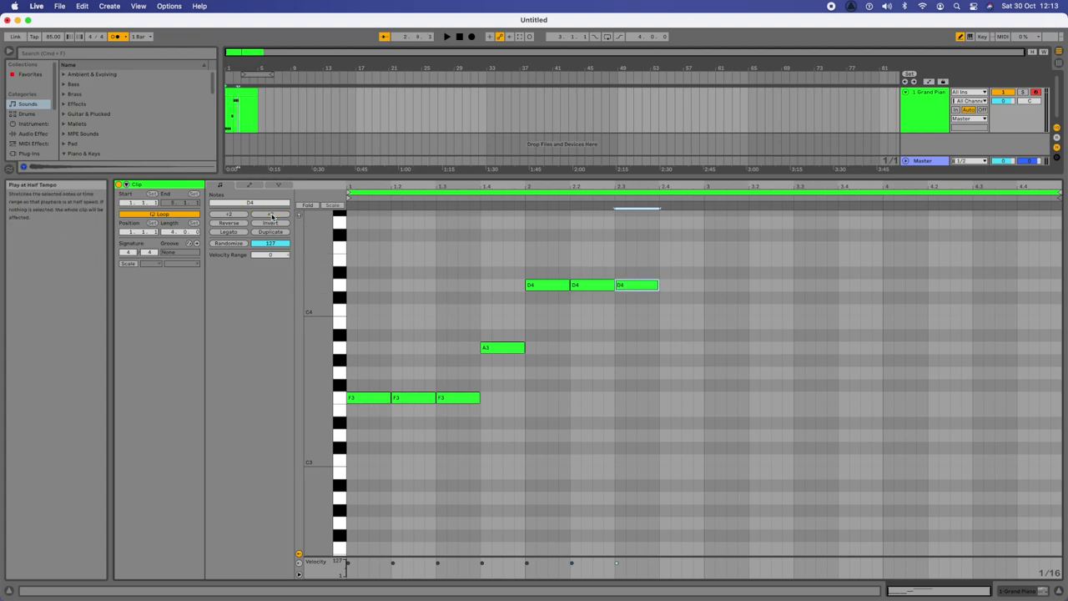
Draw a one-beat C4 note on beat 2.4 and play back the first two bars.
click(667, 309)
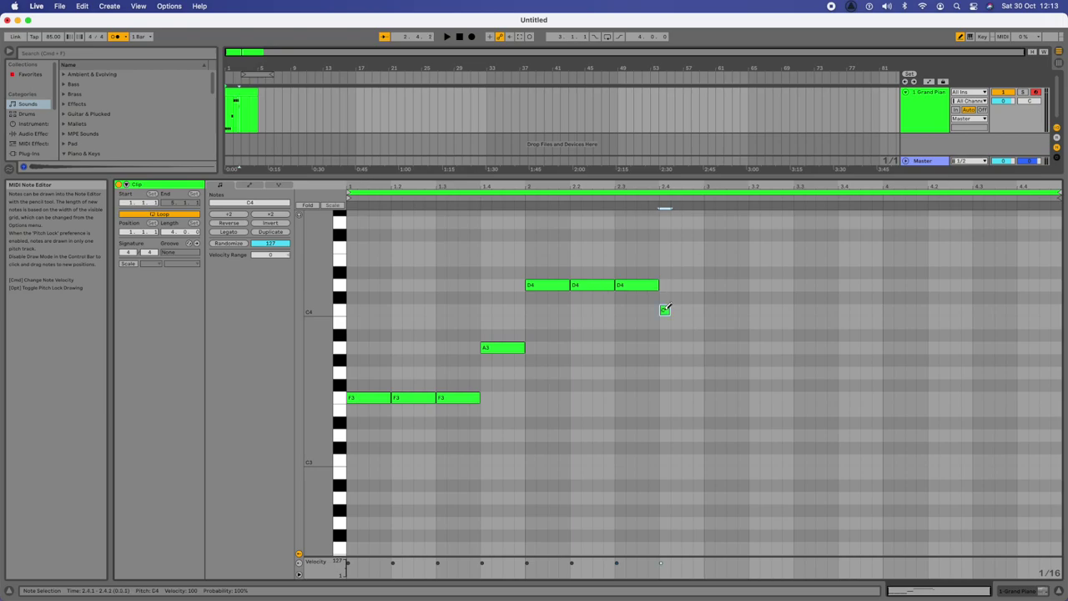
click(273, 217)
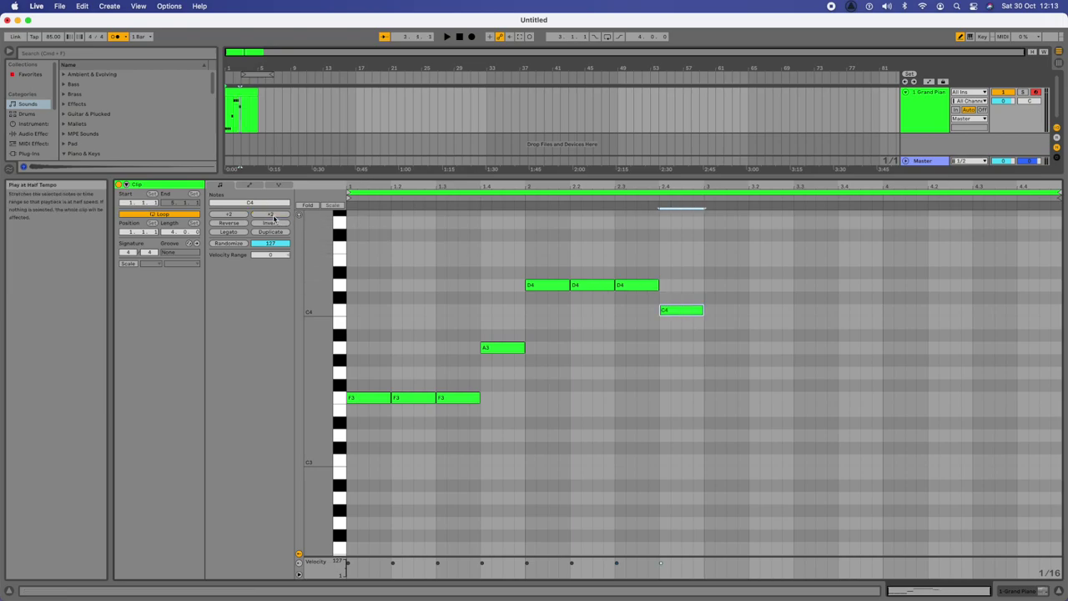
key(space)
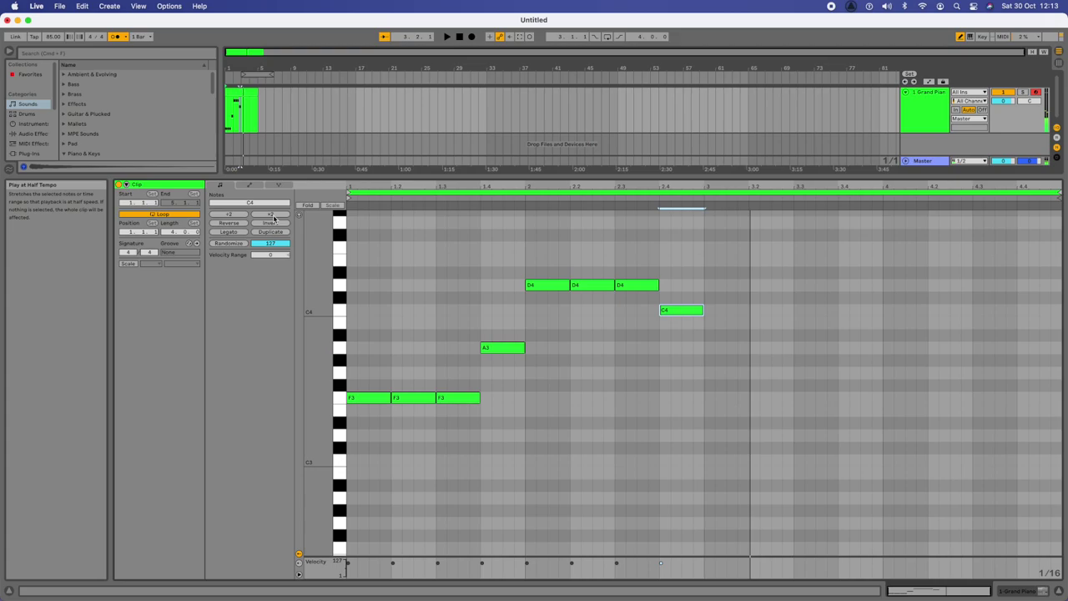
Draw one-beat A3 notes on beats 3.1 and 3.2.
click(707, 345)
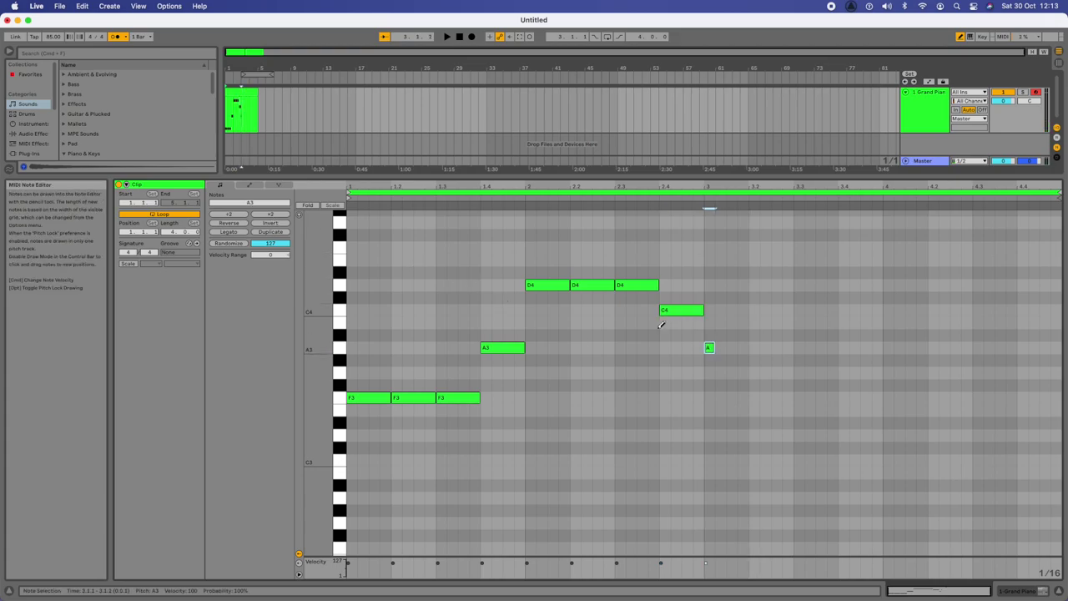
click(274, 218)
click(275, 218)
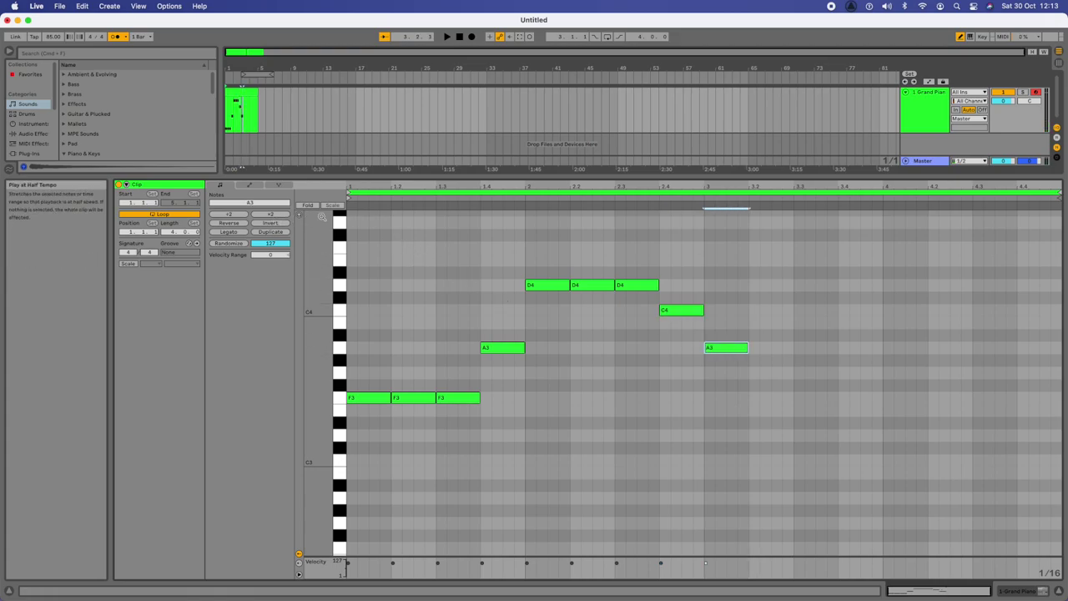
click(754, 348)
click(263, 216)
click(263, 216)
Add one-beat A3 notes on beats 3.3 and 3.4 to complete bar 3.
click(799, 347)
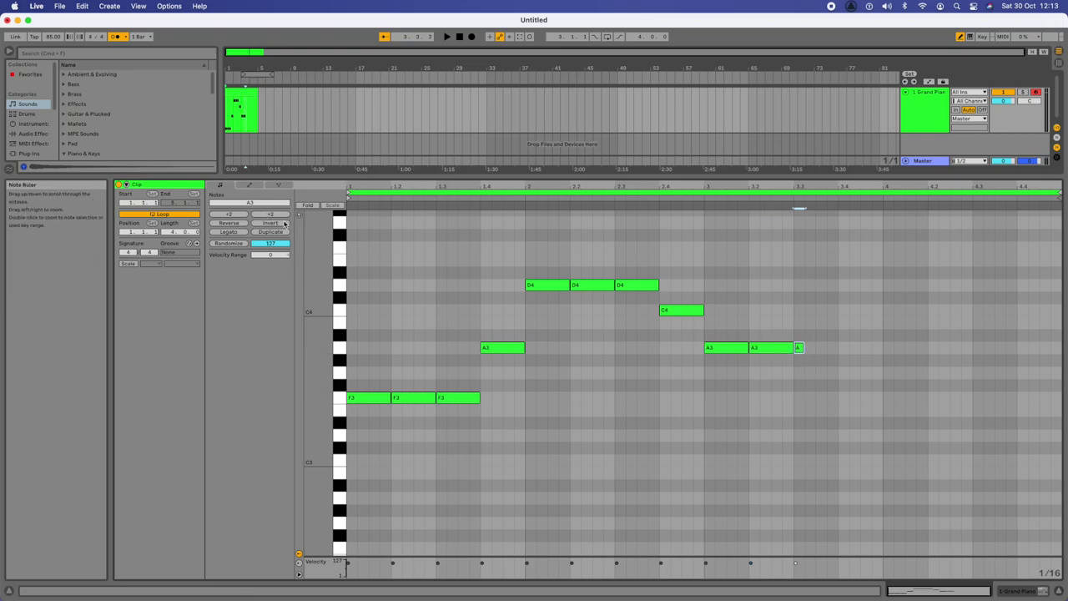
click(271, 215)
click(270, 215)
click(848, 345)
click(286, 215)
click(285, 215)
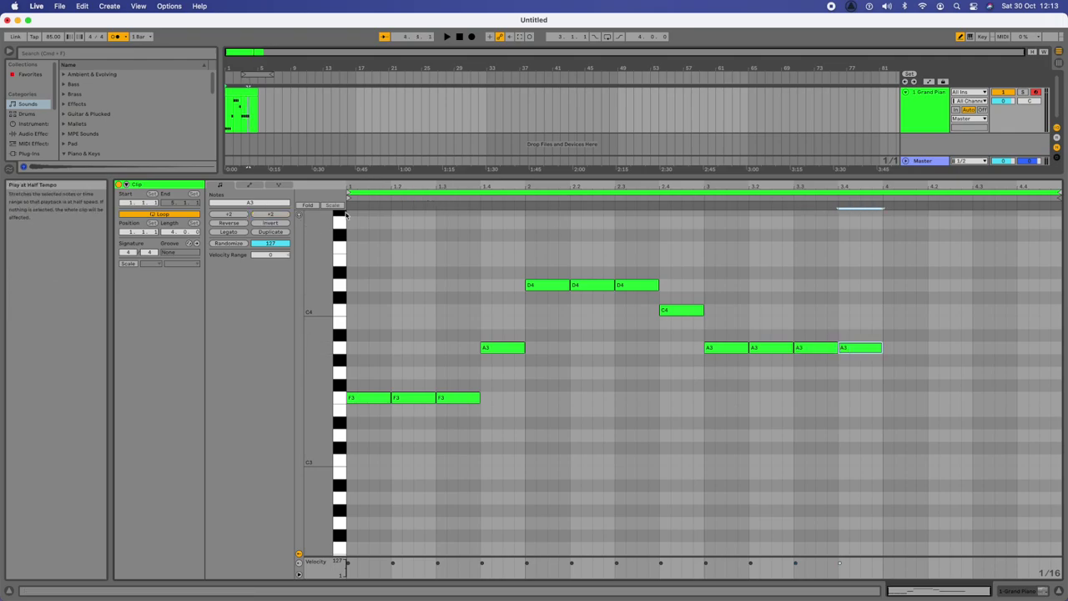
Draw three one-beat E3 notes on beats 4.1, 4.2 and 4.3.
key(d)
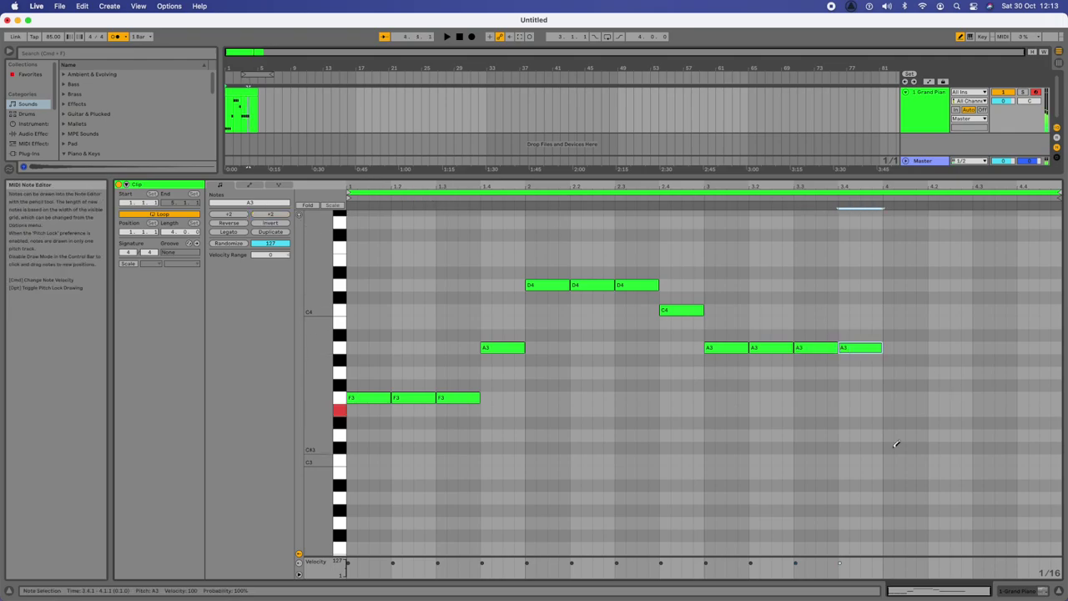
click(888, 410)
key(shift+Right)
key(shift+Right)
key(shift+Right)
click(934, 409)
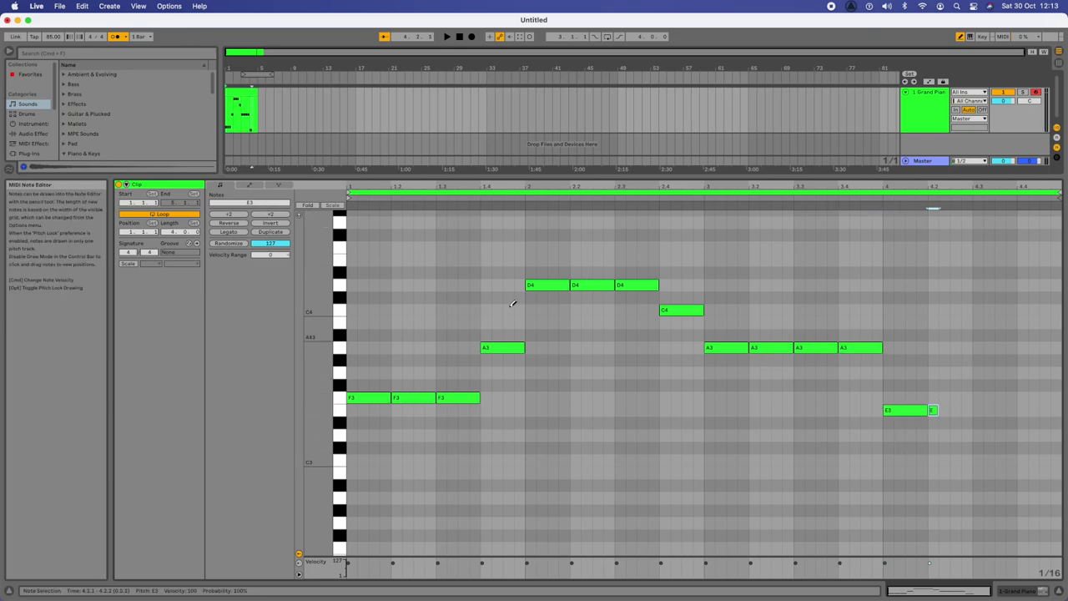
key(shift+Right)
key(shift+Right)
key(shift+Right)
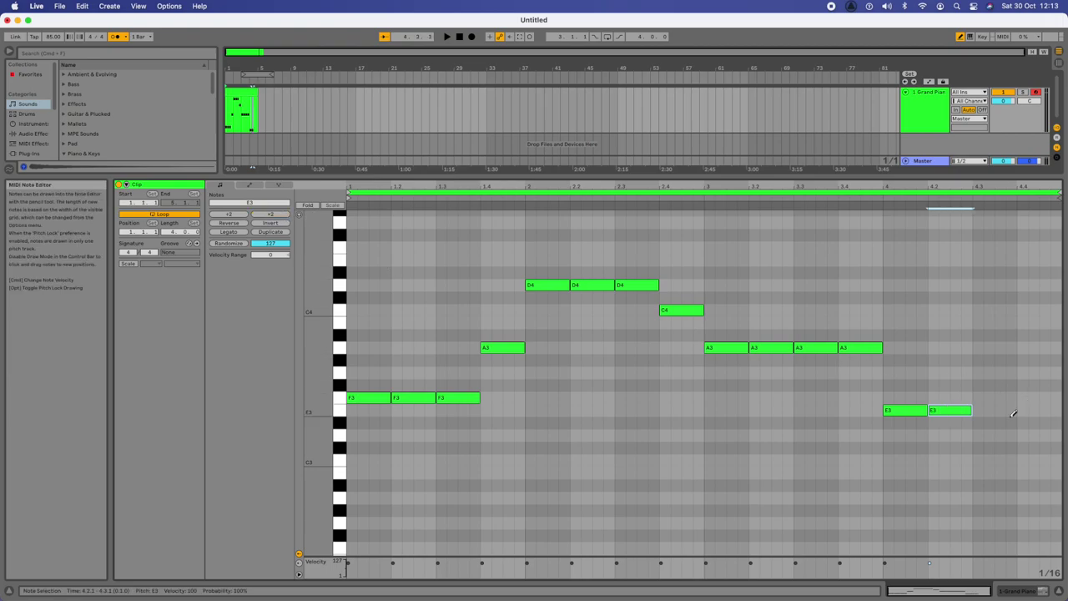
click(978, 410)
key(shift+Right)
key(shift+Right)
key(shift+Right)
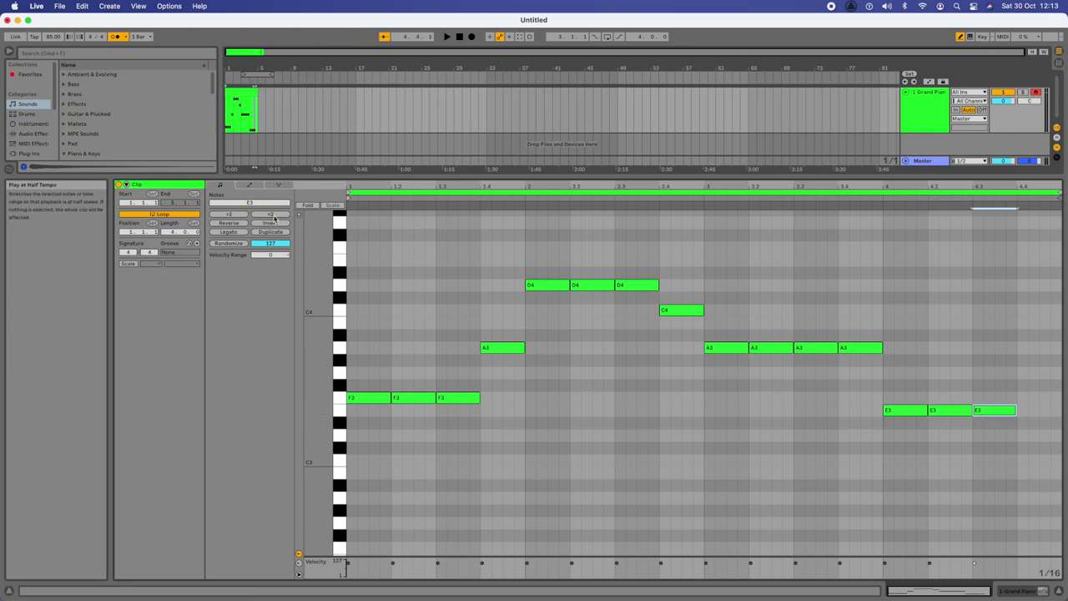
Draw a one-beat D3 note on beat 4.4 and play back the complete four-bar melody.
click(1025, 434)
click(272, 216)
click(272, 217)
key(space)
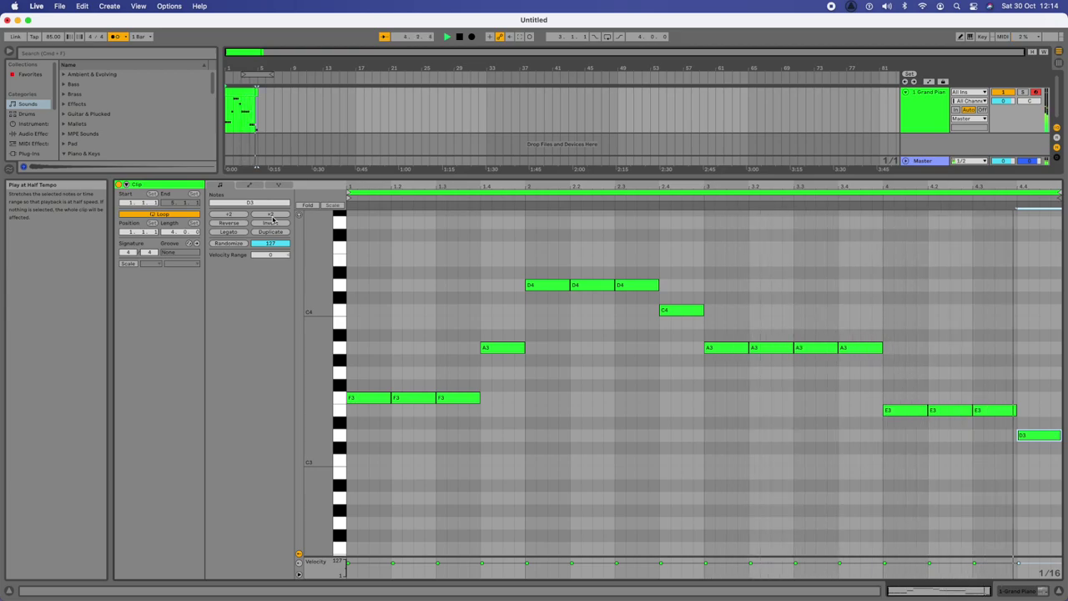
key(space)
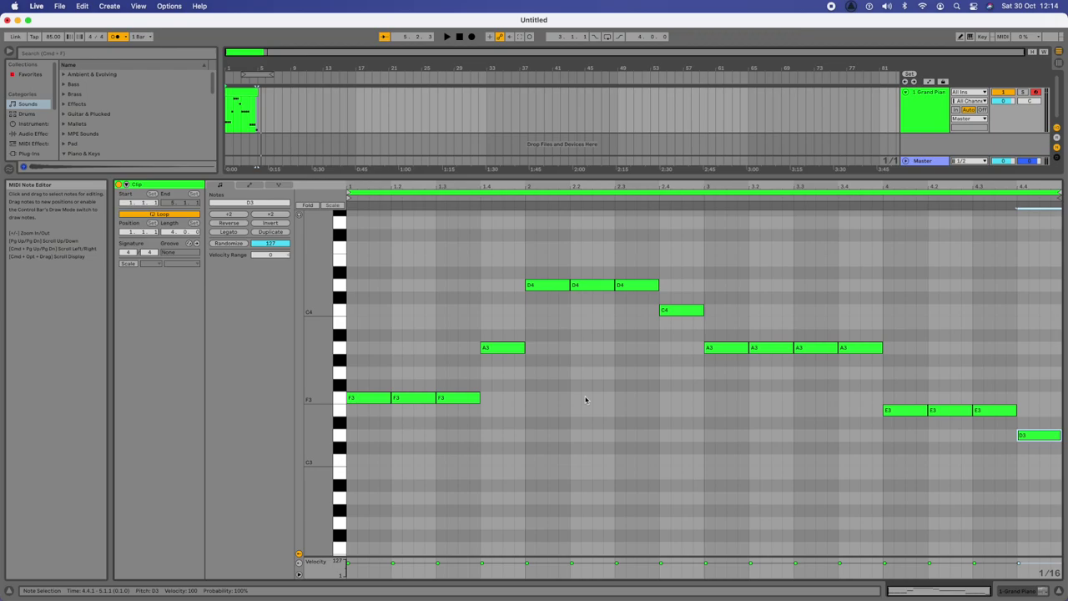
key(space)
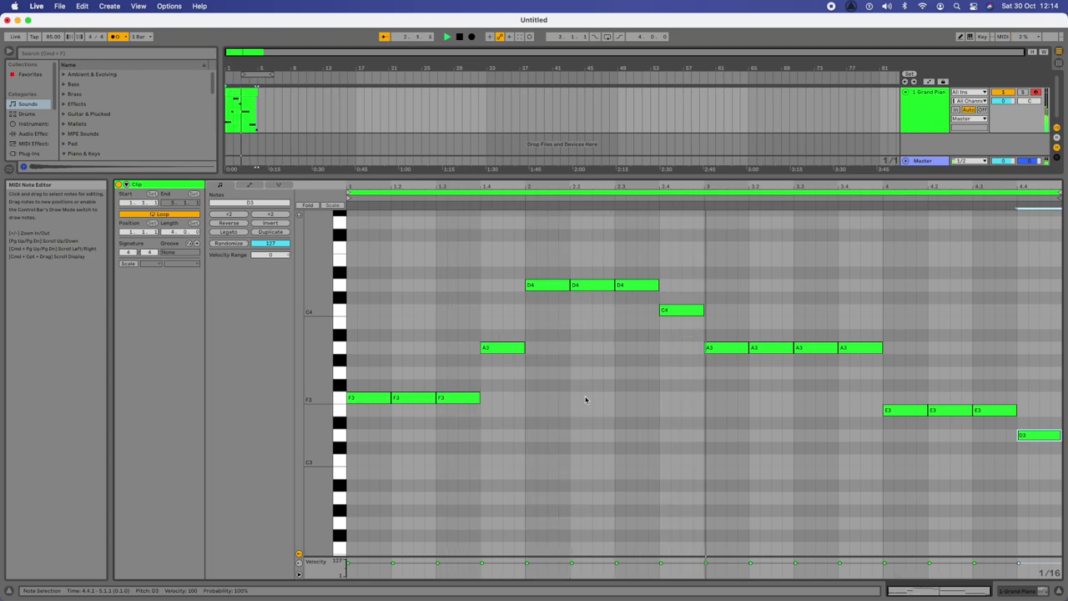
key(space)
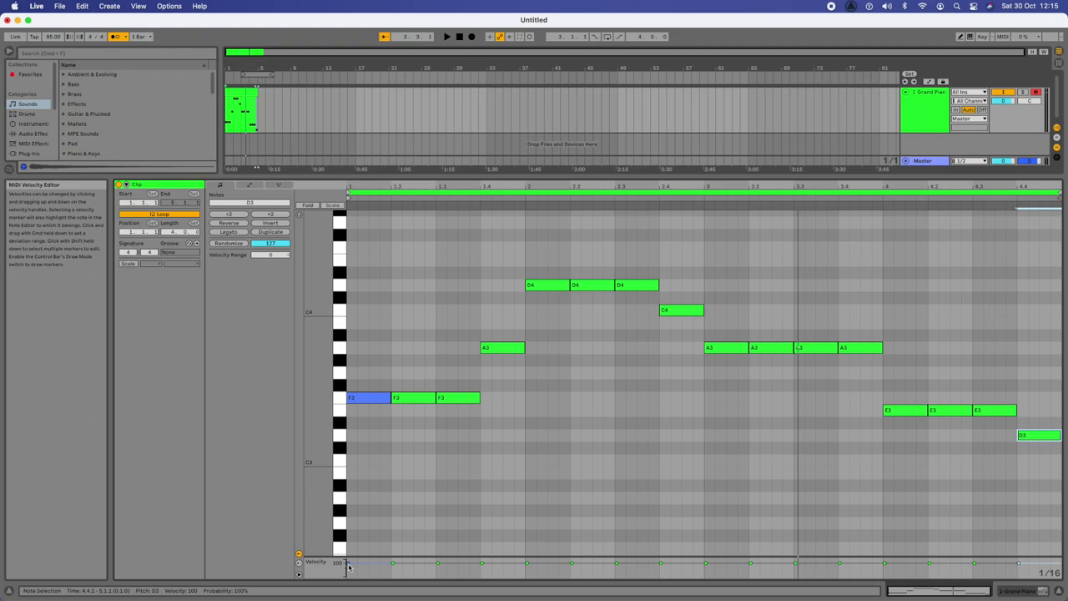
Slightly lower the velocities of the second and third F3 notes and the A3 note in bar 1.
click(405, 472)
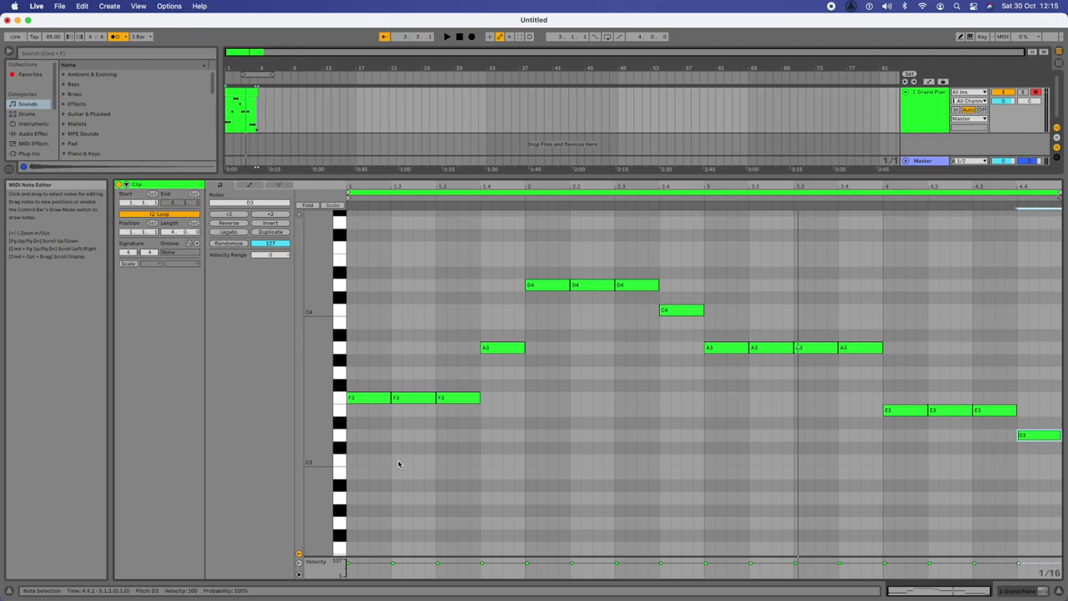
click(395, 564)
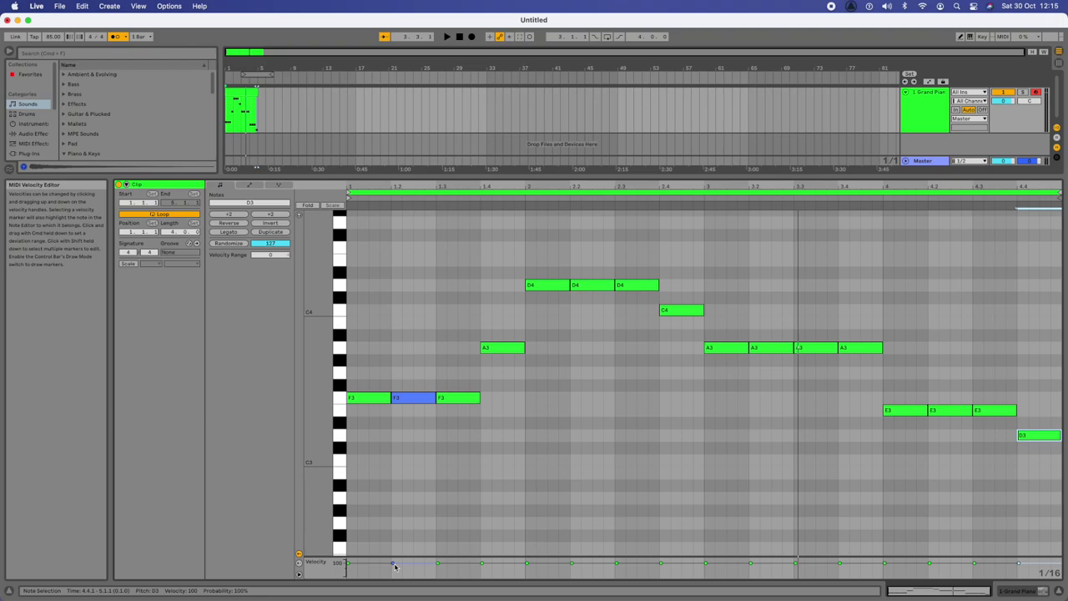
click(365, 566)
click(397, 565)
drag(394, 564, 438, 567)
click(483, 564)
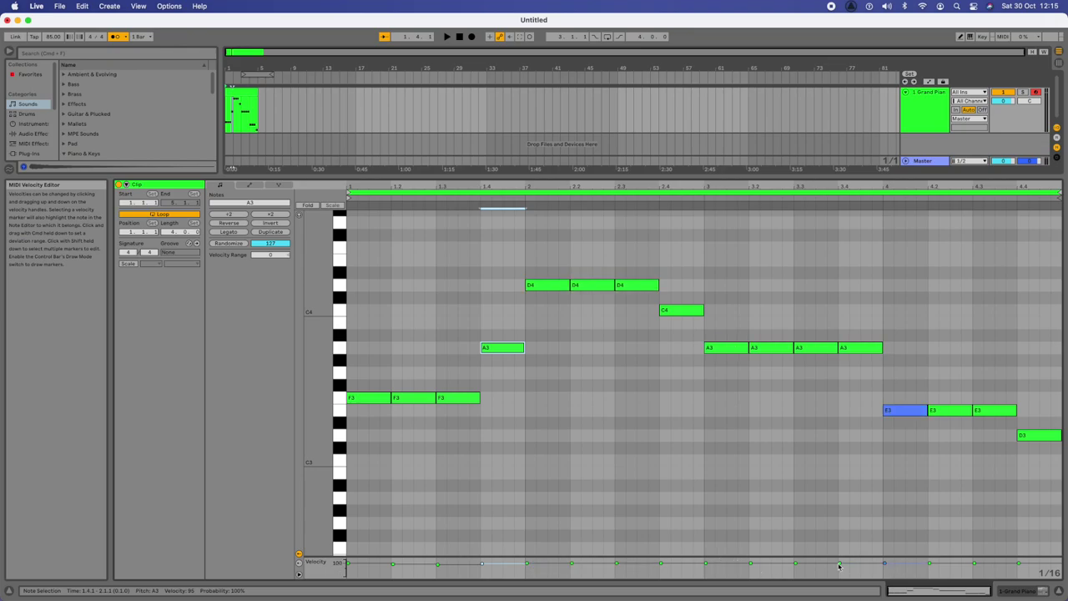
Slightly lower the velocities of the second, third and fourth notes in bars 2 and 3.
click(583, 566)
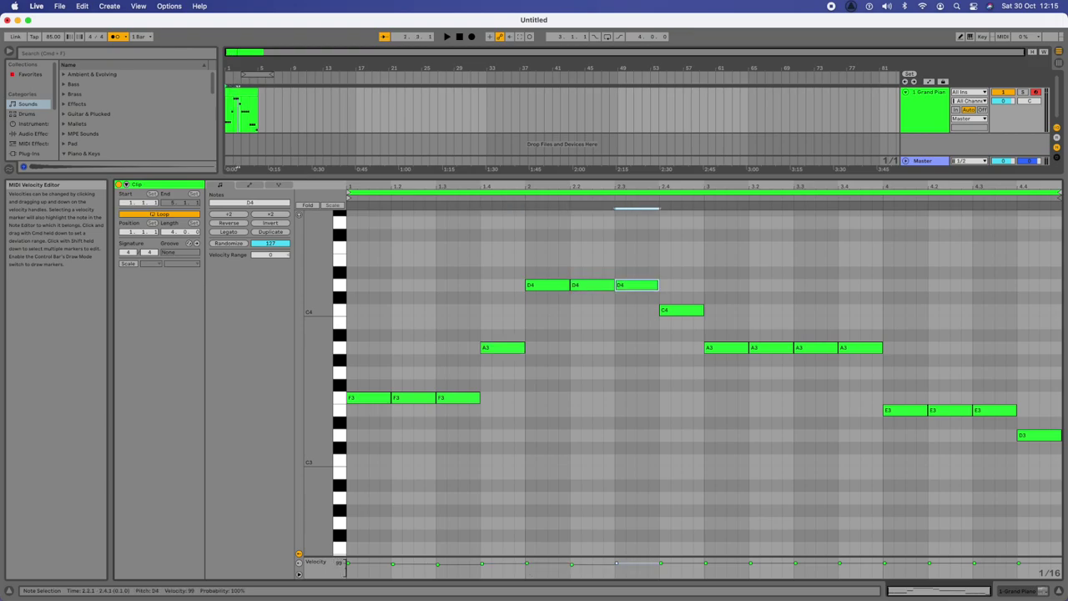
click(642, 568)
click(661, 566)
click(751, 565)
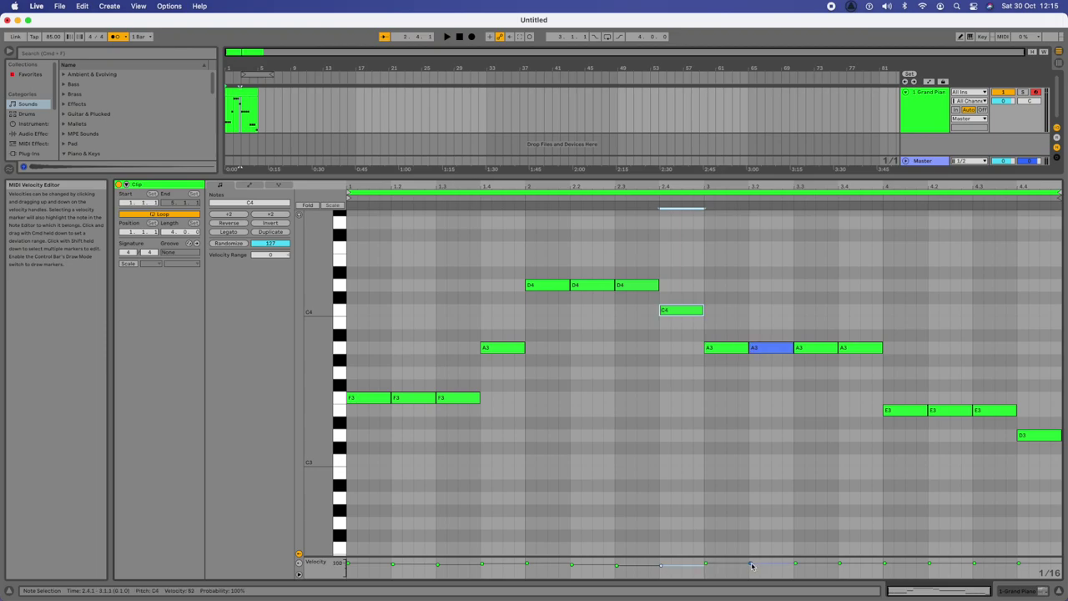
click(795, 565)
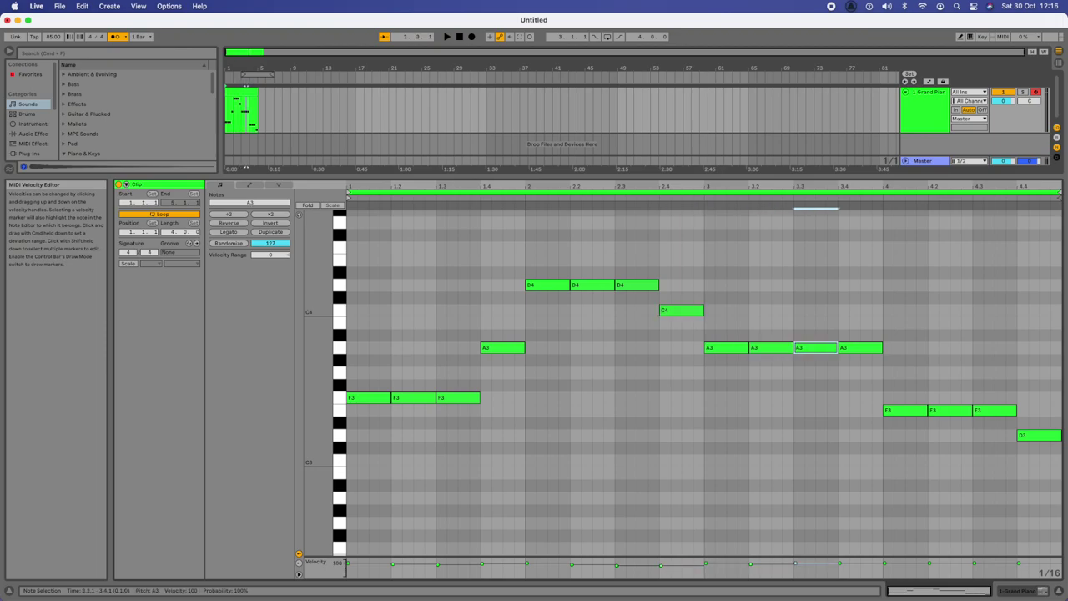
click(840, 565)
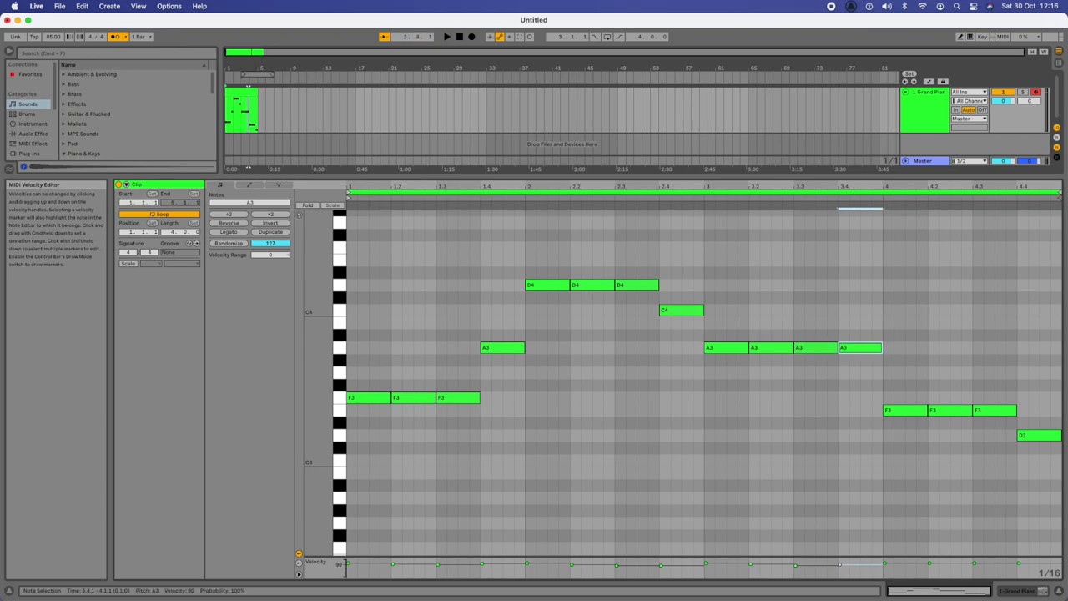
Gradually lower the velocities of the second, third and fourth notes in bar 4 and play back the melody.
click(885, 565)
click(929, 565)
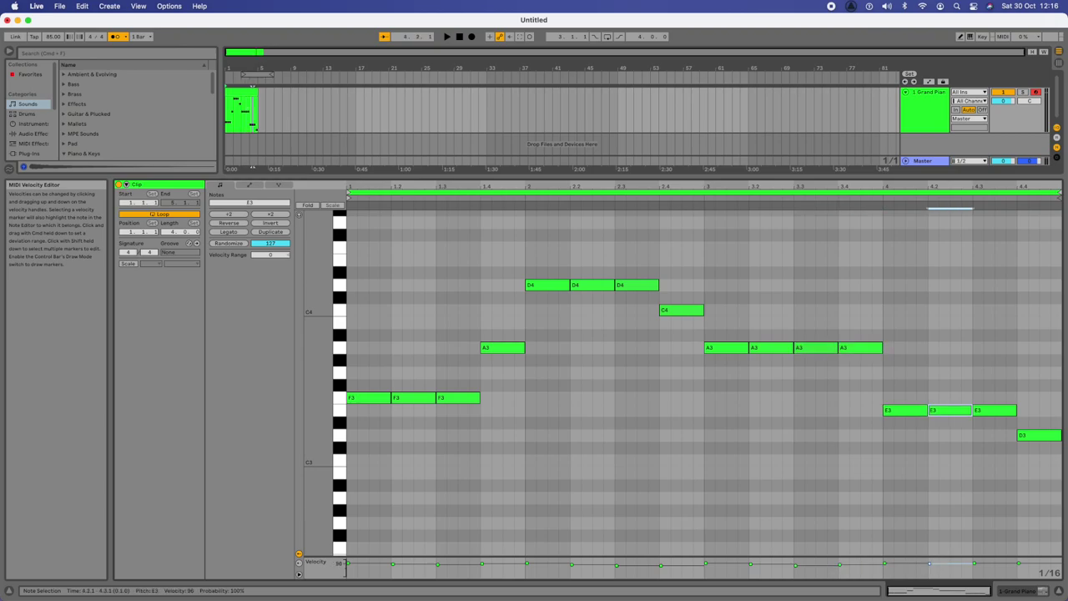
click(975, 565)
click(975, 565)
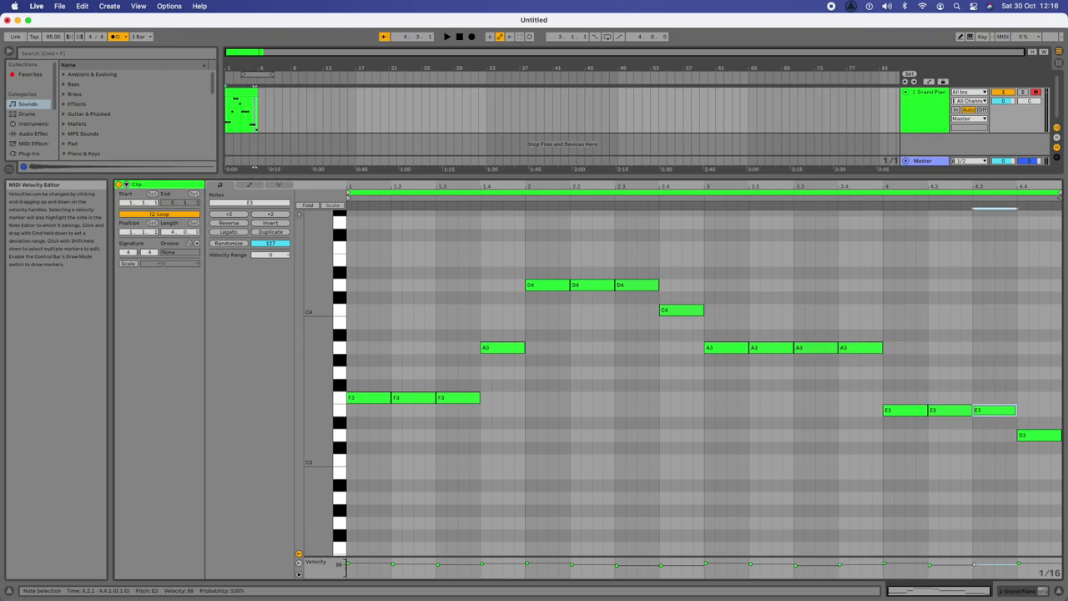
click(1018, 565)
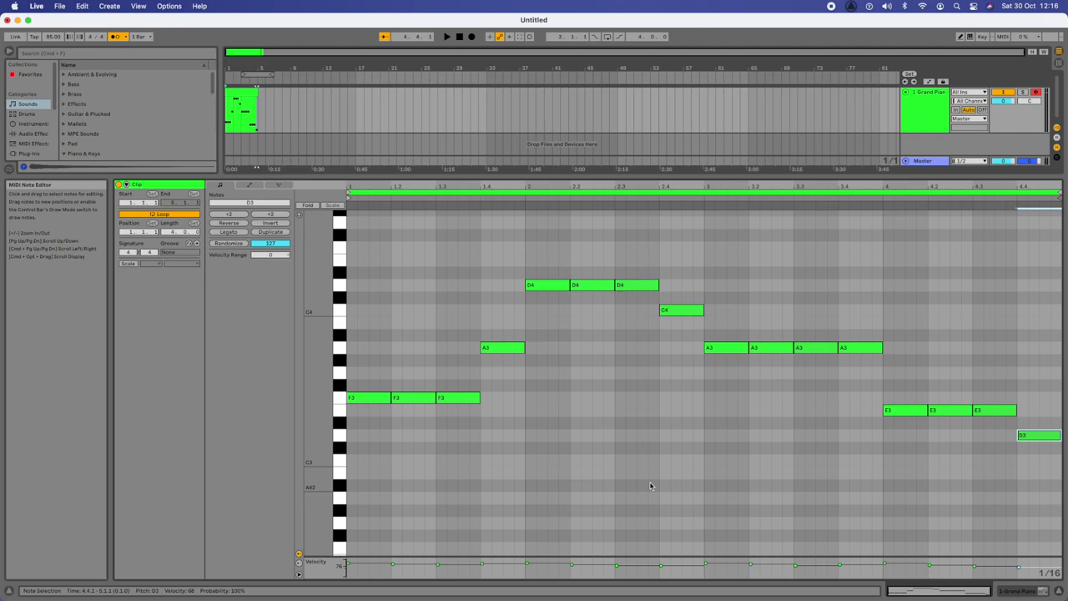
key(space)
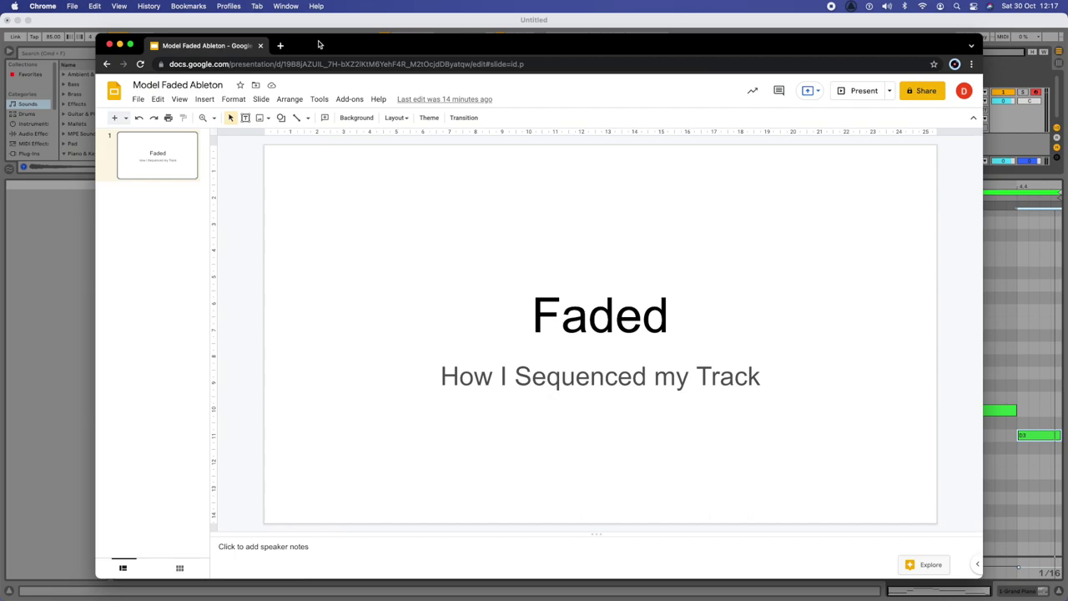
Capture a screenshot of the melody clip in Live and minimise Live to work in the Model Faded Ableton presentation in Google Slides.
click(160, 148)
key(super+w)
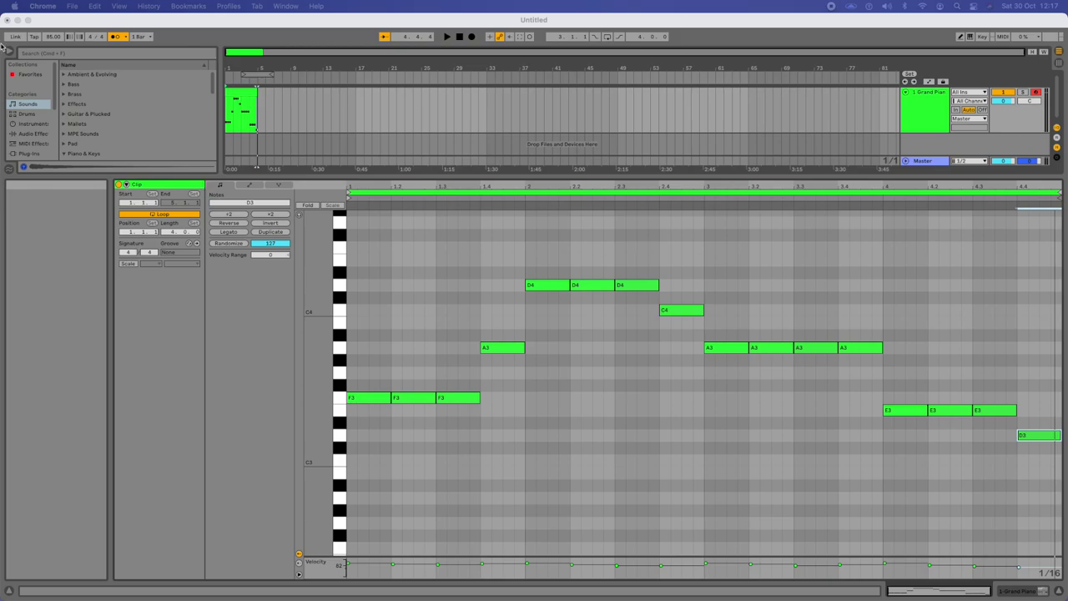
click(18, 21)
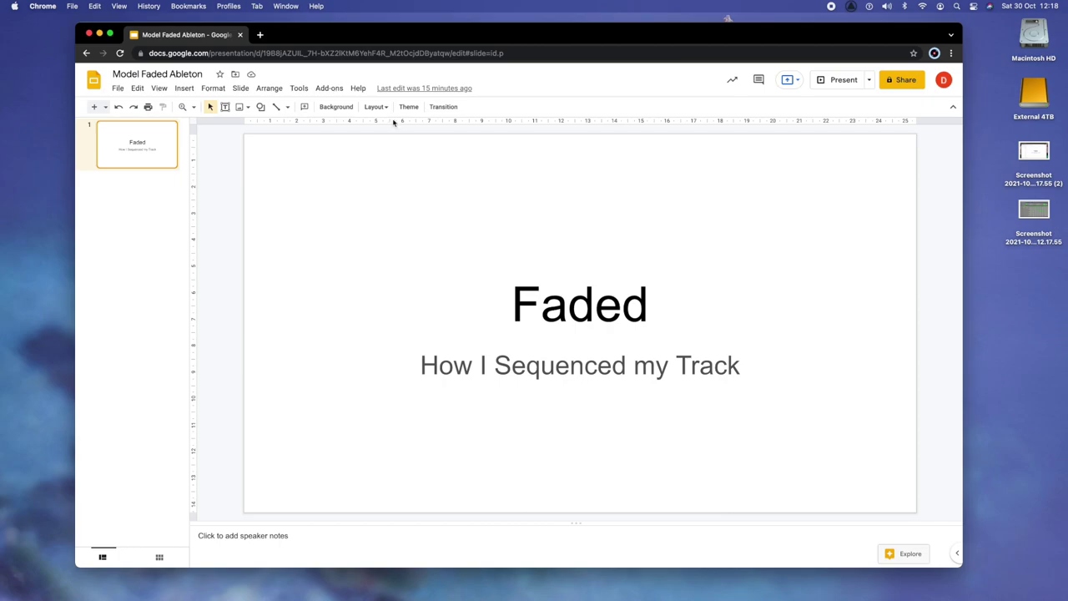
Add a slide after the title slide and give it the Blank layout.
right_click(115, 231)
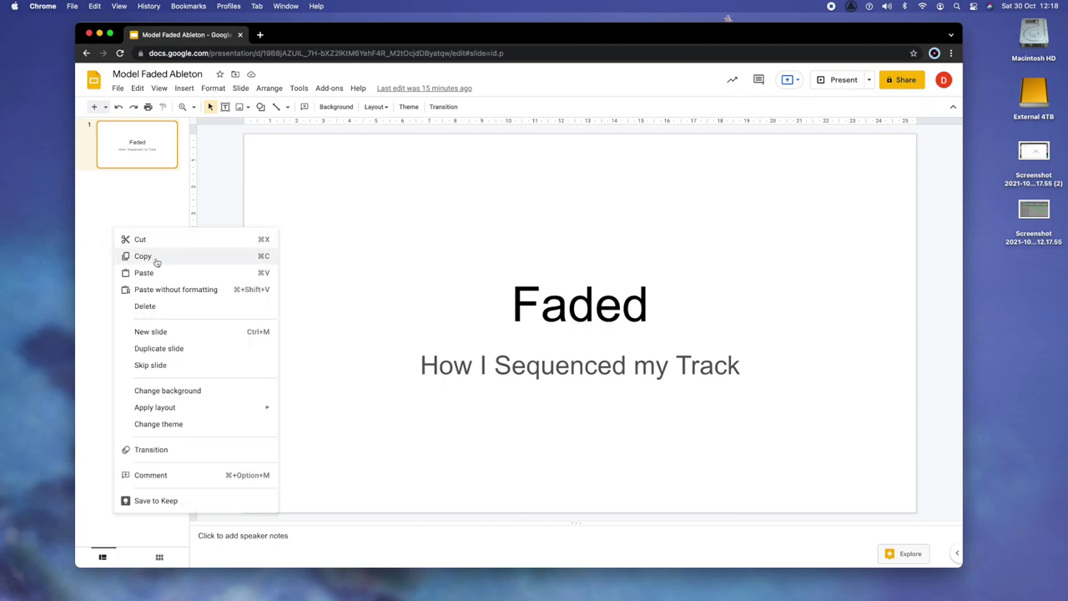
click(162, 335)
click(374, 109)
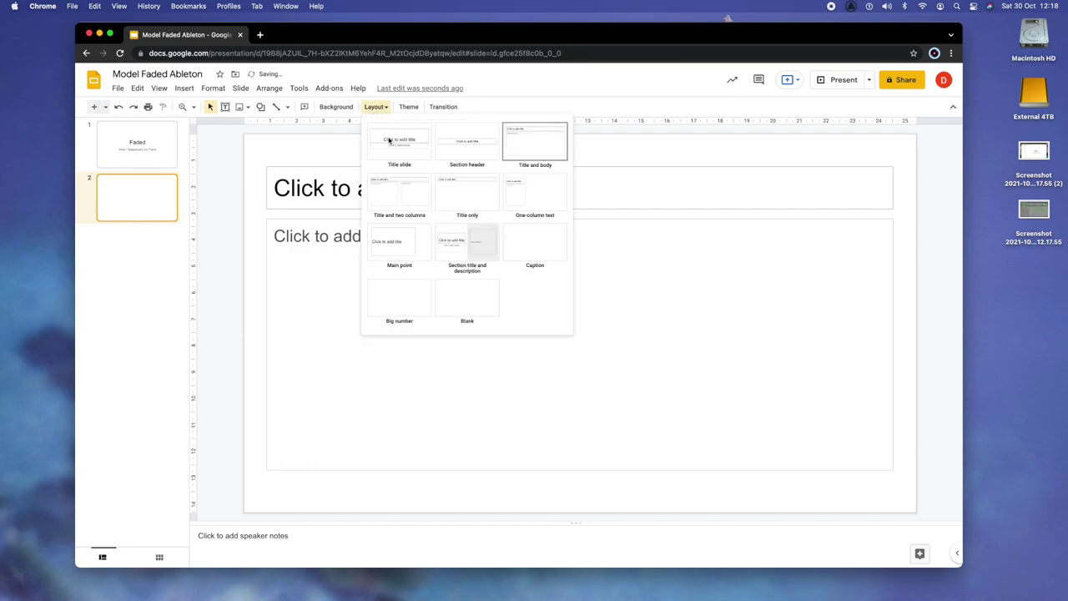
click(465, 311)
Insert the screenshot of the Live project on the blank slide and move the other desktop screenshot to the Bin.
drag(1020, 227, 547, 350)
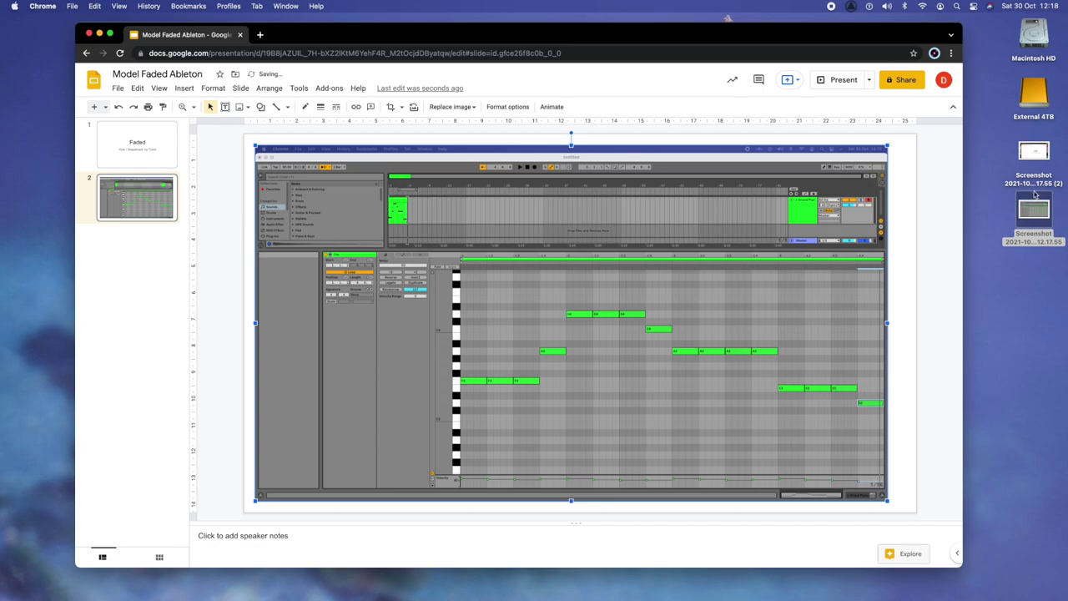
mouse_move(1005, 576)
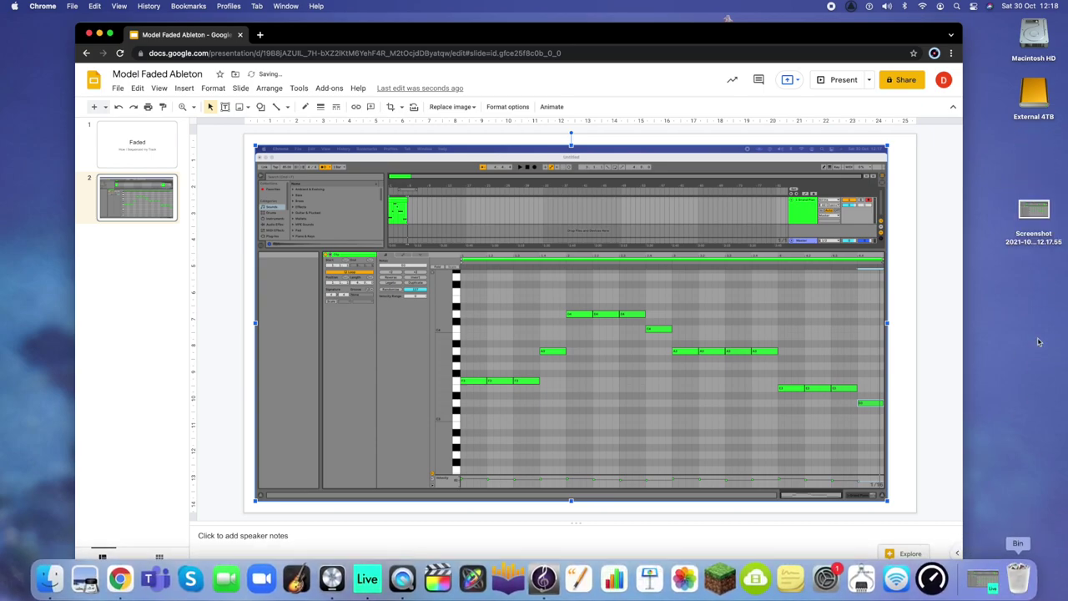
Add a third slide with the Title and body layout and title it "Screenshot 1".
right_click(106, 252)
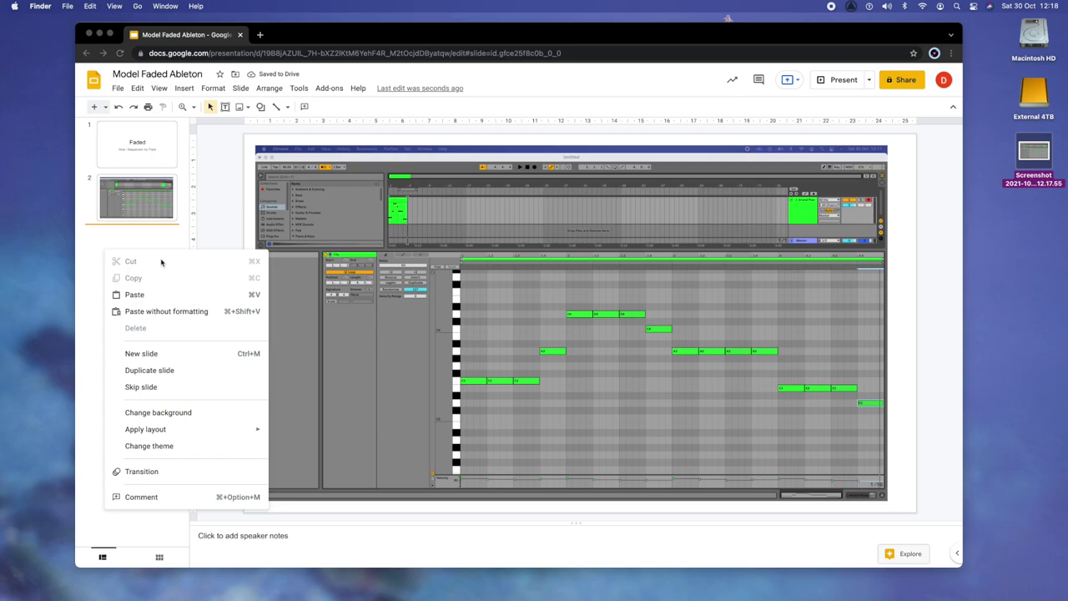
click(143, 354)
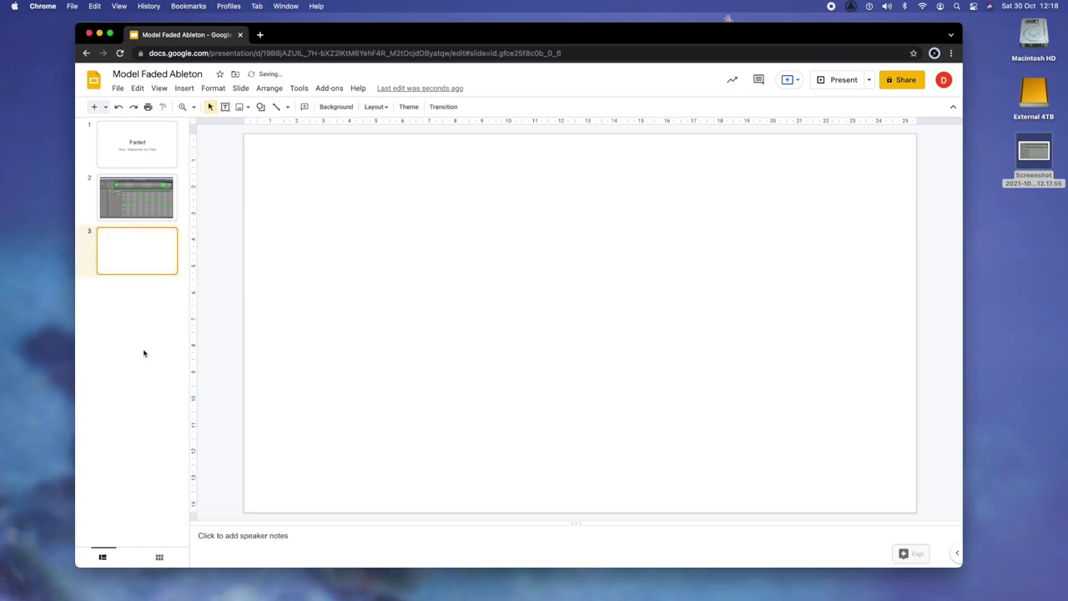
click(376, 106)
click(534, 155)
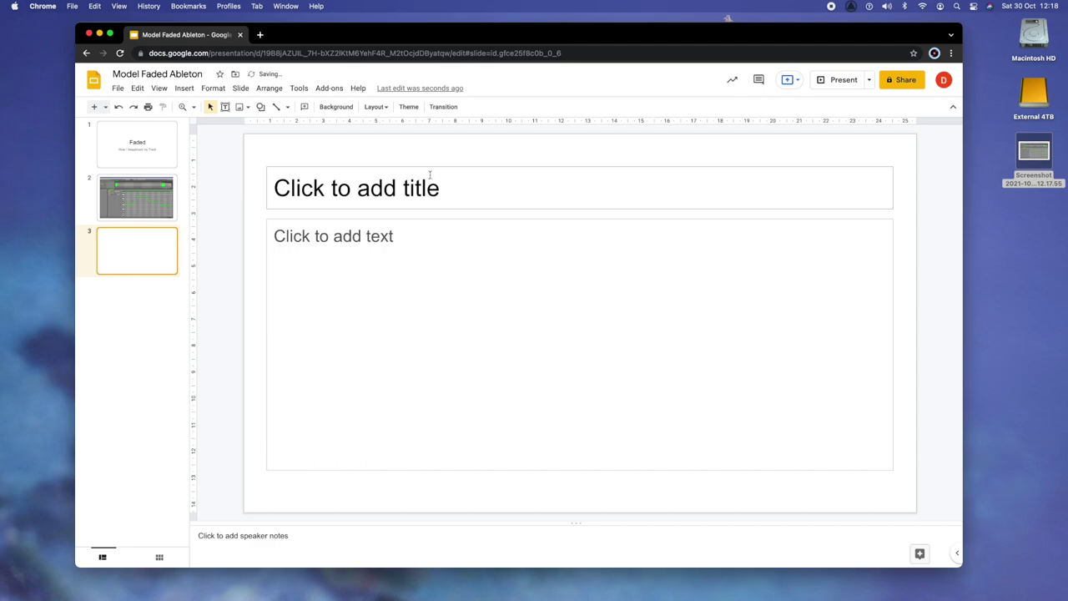
click(399, 182)
text(Screenshot 1)
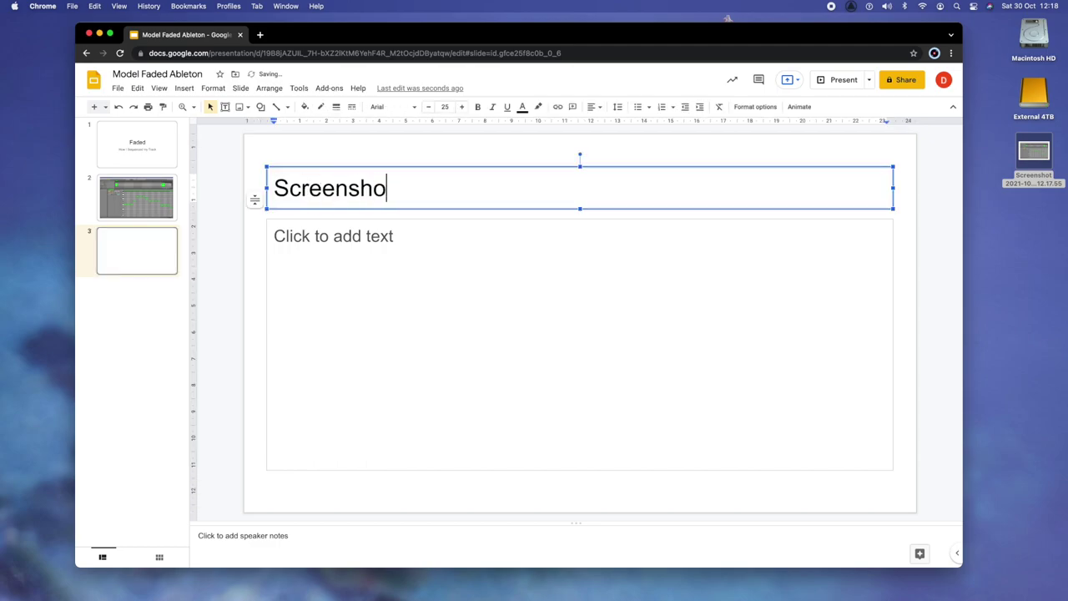
Begin the slide body with "The first thing I did was set the project up. To do this I deleted some tracks that we won't be using.".
click(375, 235)
text(The first thing I did was set the prouec)
key(BackSpace)
key(BackSpace)
key(BackSpace)
text(ject up.)
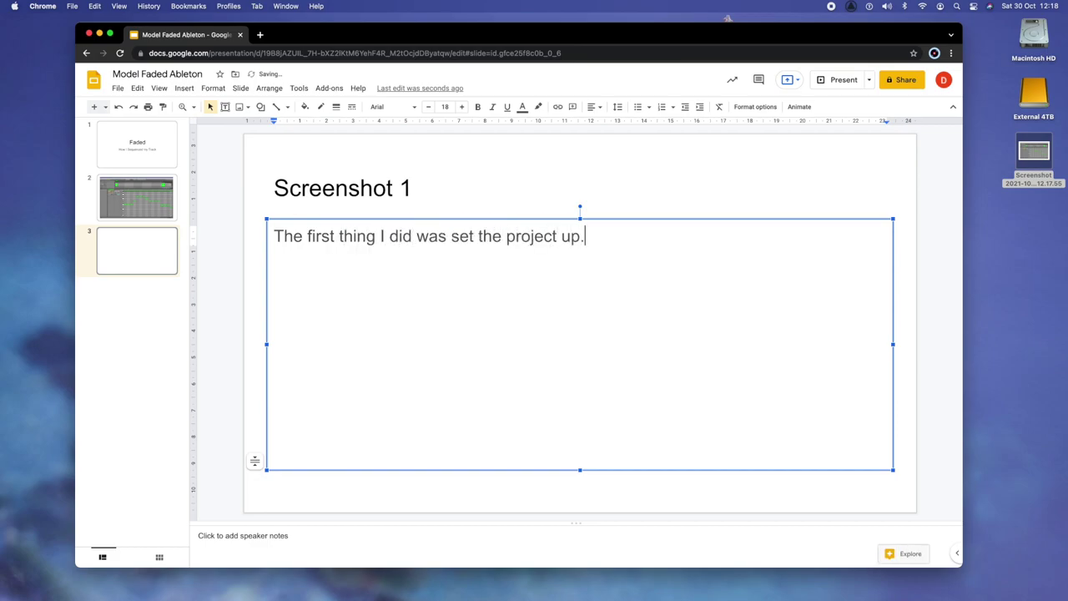
text( To do this I deleted some)
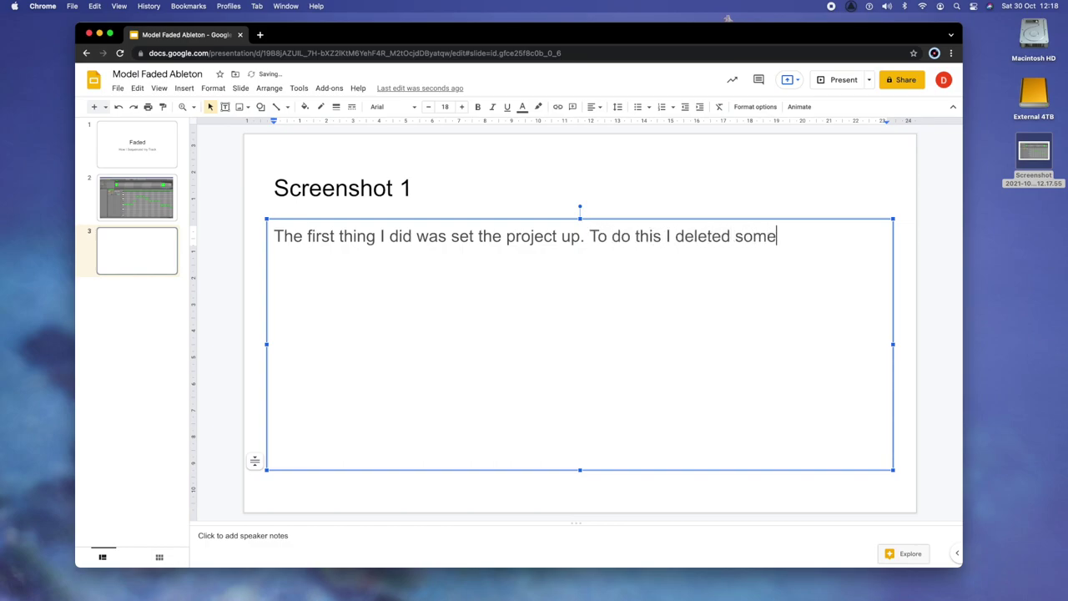
text( tracks that we wo)
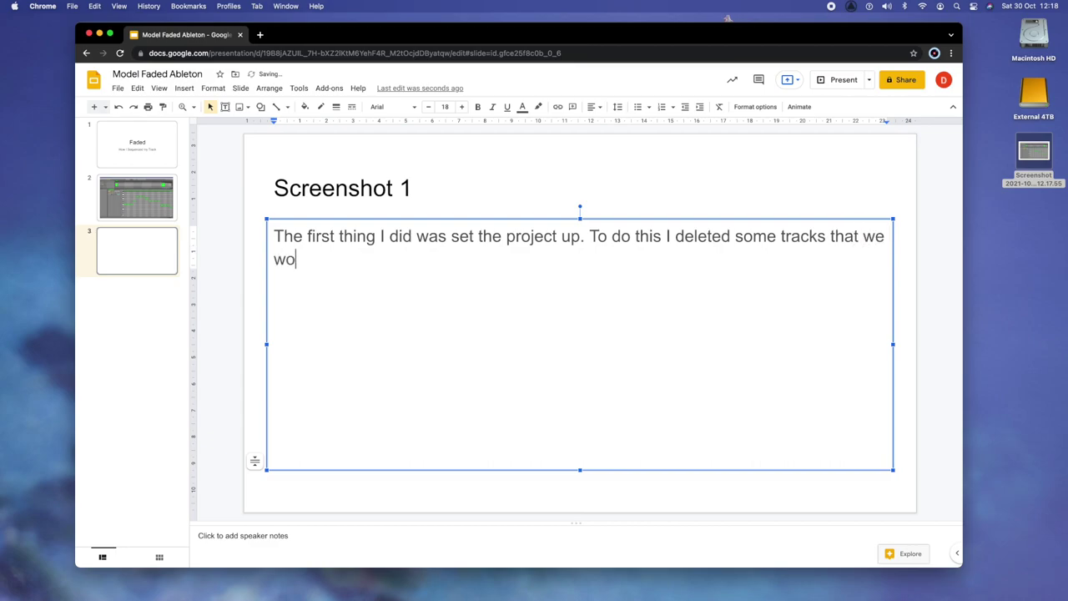
text(n't be using.)
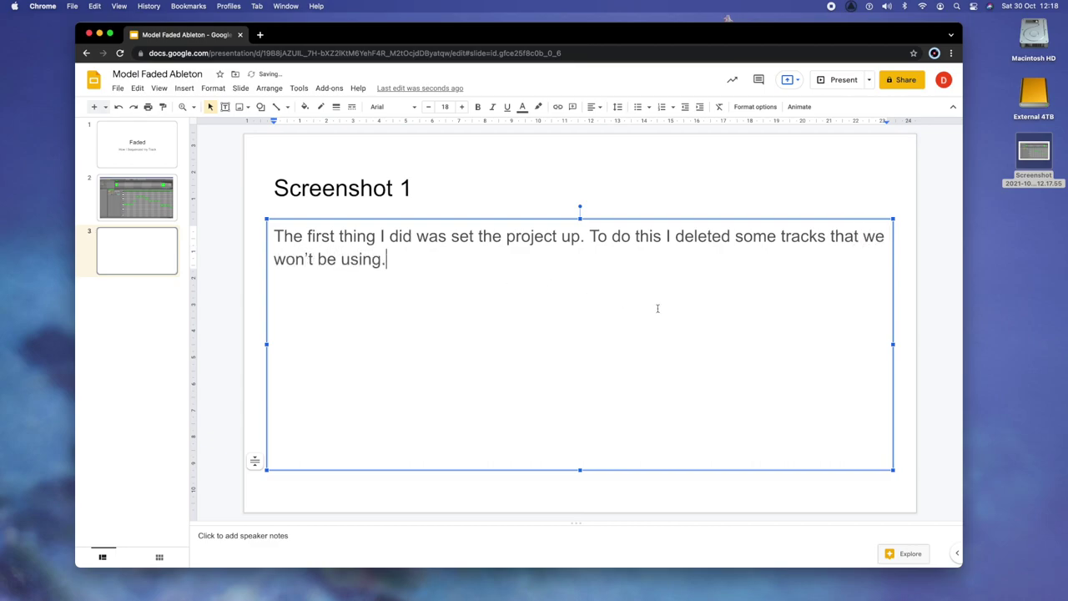
Insert "first of all put it in arrangement mode by pressing tab. I then" before "deleted" in the second sentence.
click(670, 237)
text(first of a)
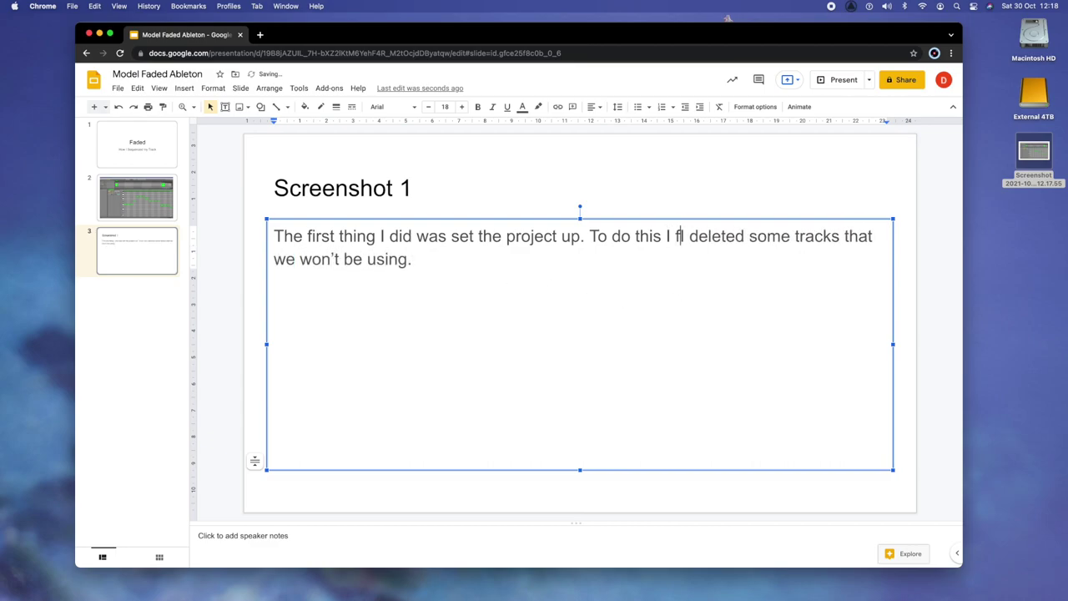
text(ll put it in arr)
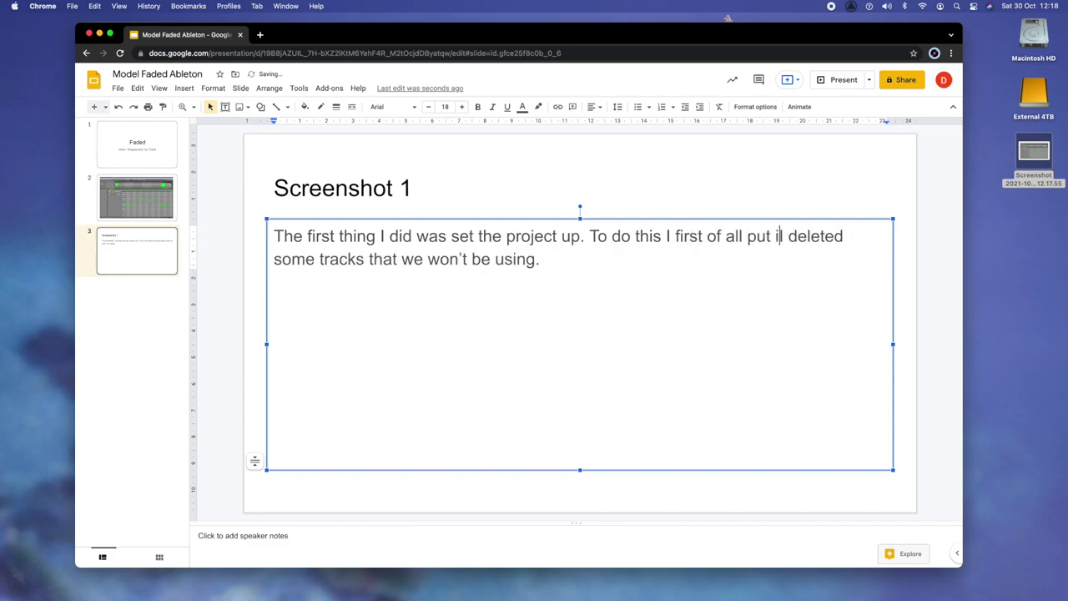
text(angement mode b)
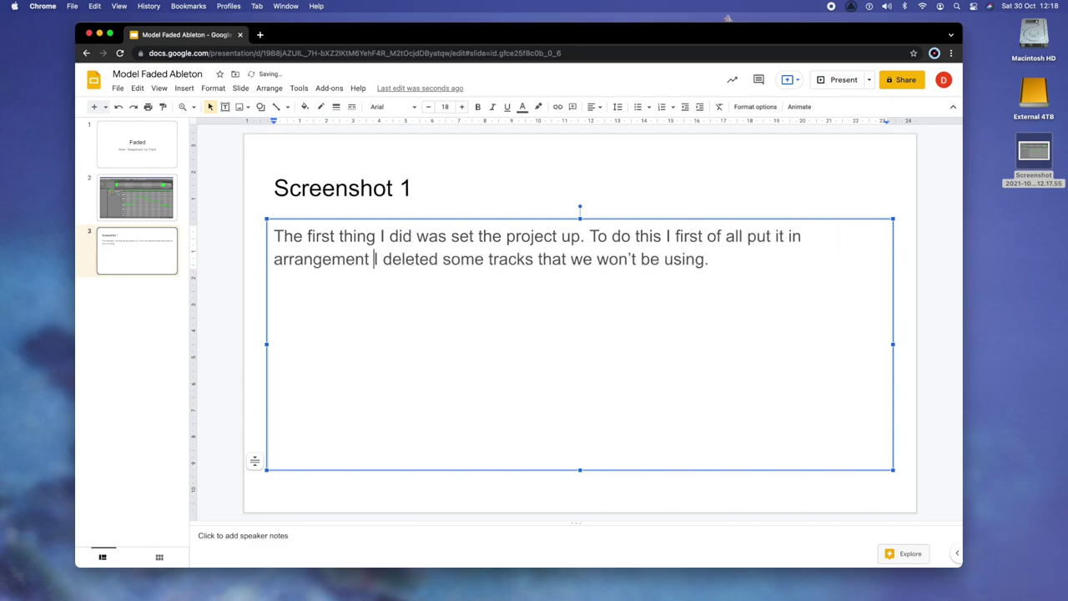
text(y pressing ta)
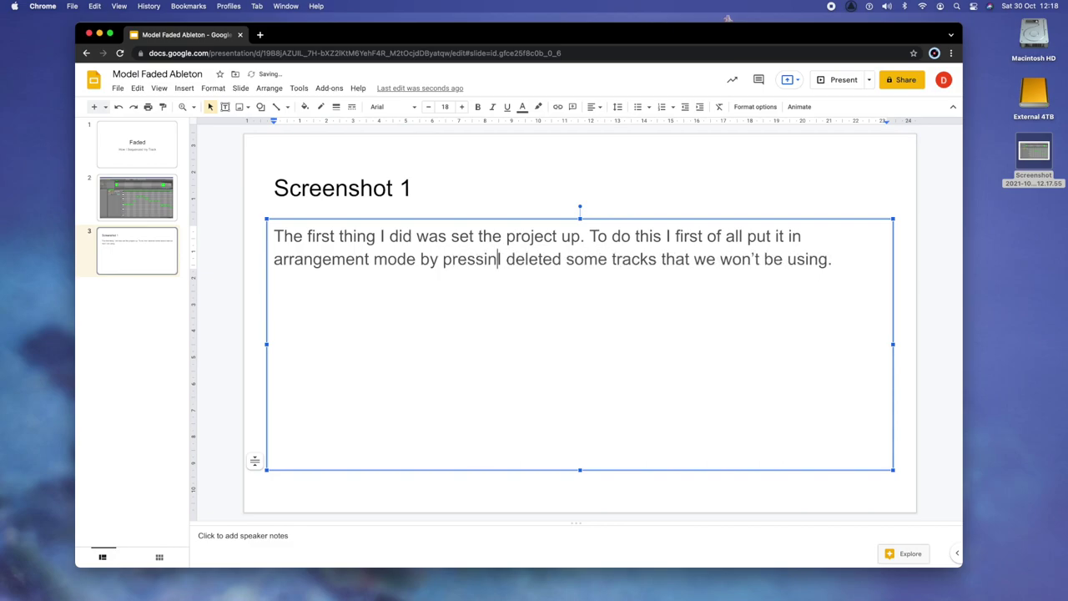
text(b. I)
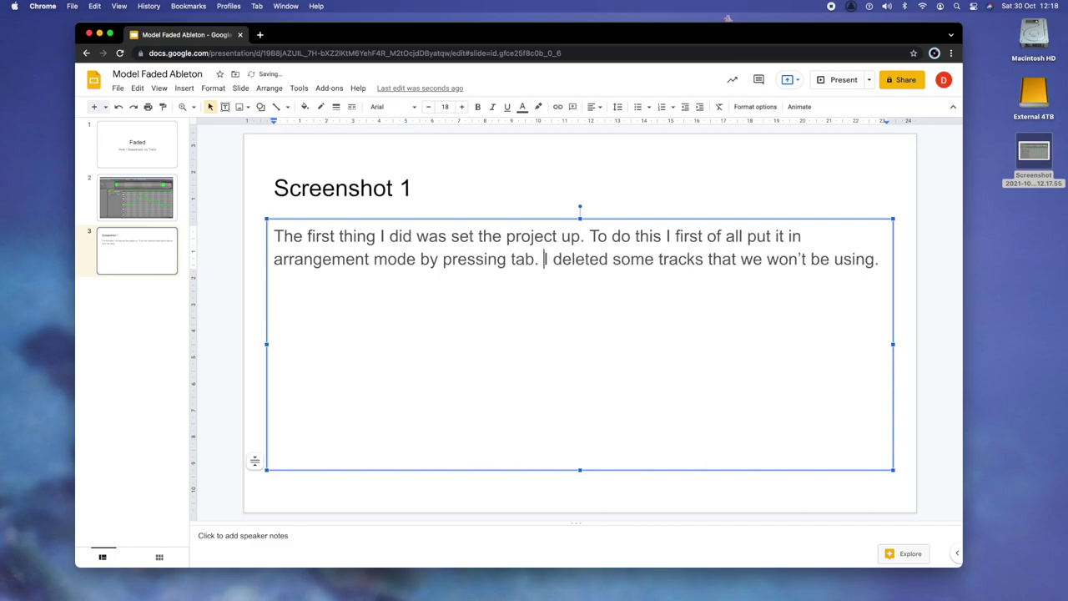
text( then)
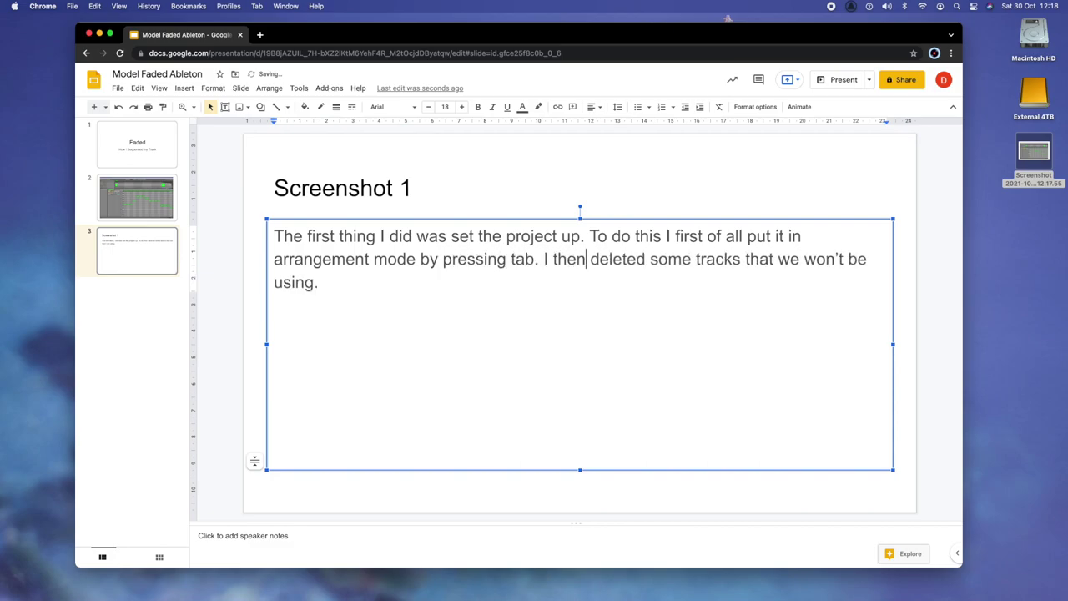
Extend the last sentence with "and set the tempo of the project to 85 to match my song, which is Faded." and add blank lines below.
key(Right)
key(Right)
key(Right)
key(Right)
key(Right)
key(Right)
click(318, 282)
key(BackSpace)
text(and set the temp)
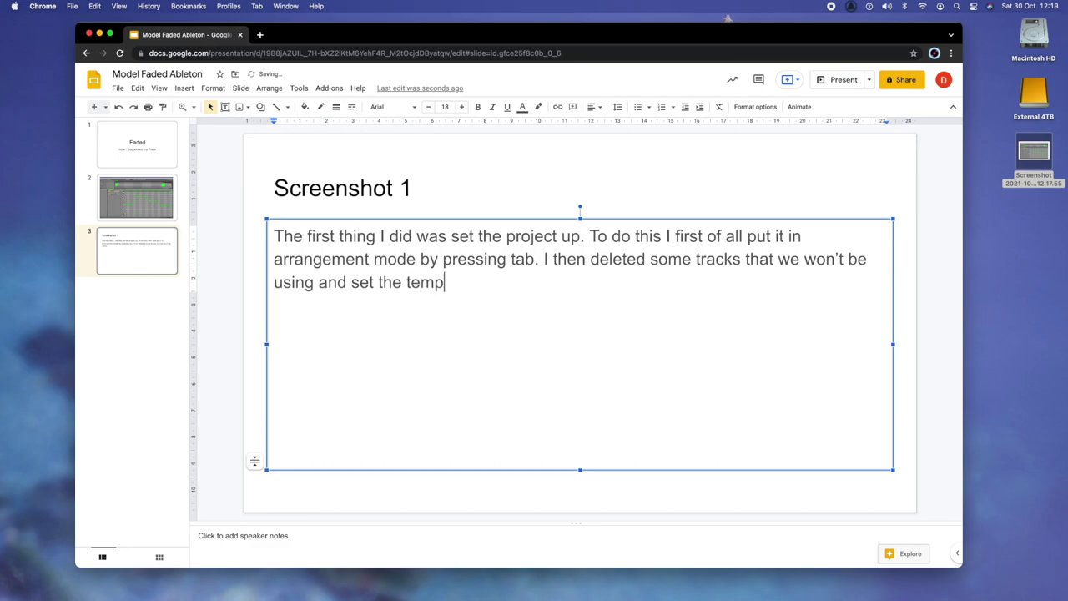
text(o of the project t)
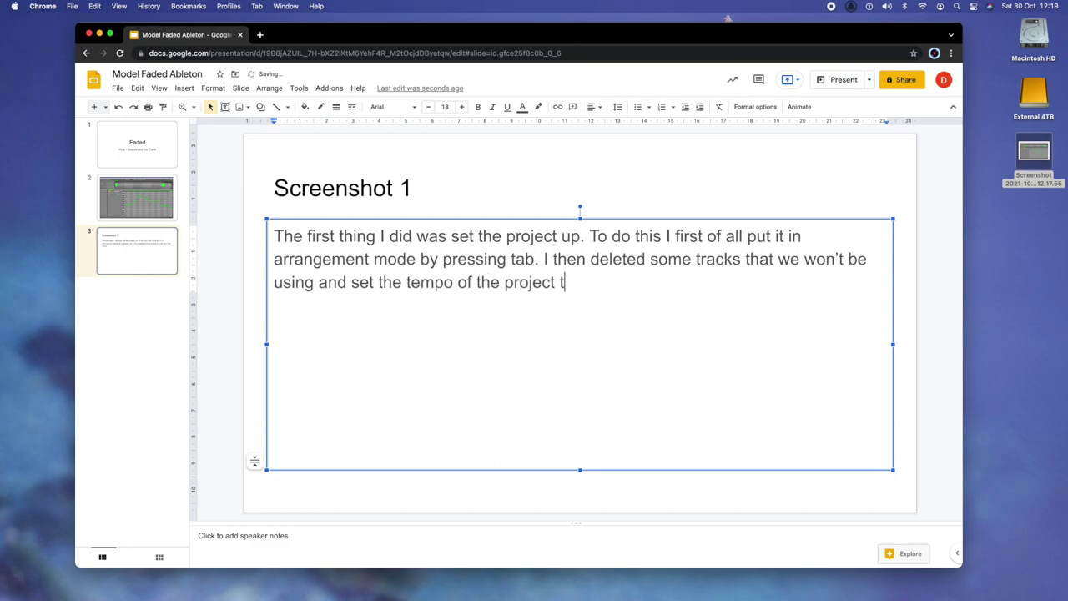
text(o 85 to match)
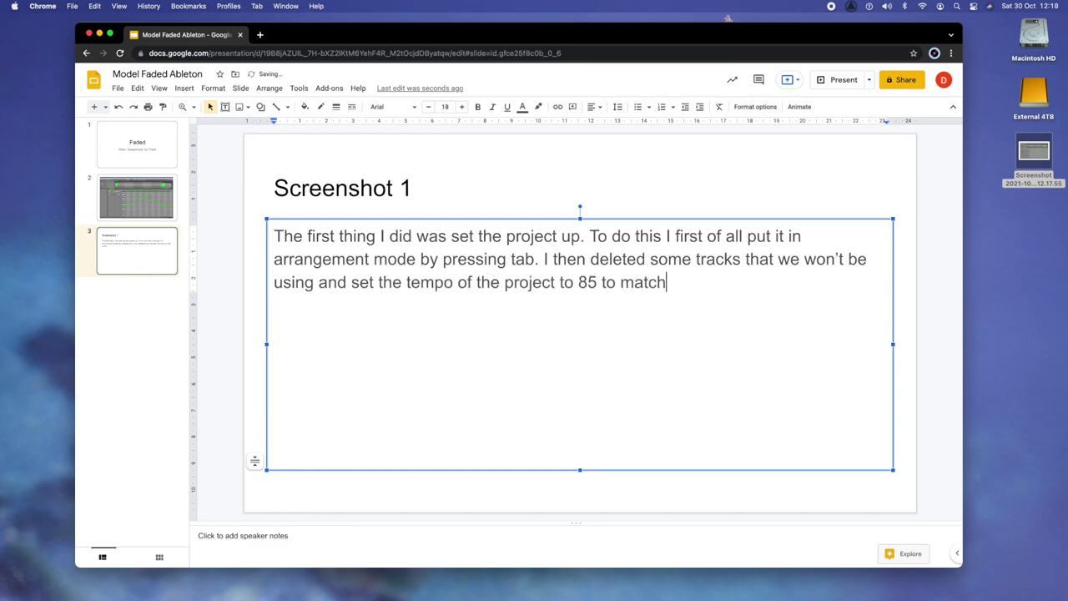
text( my song, which )
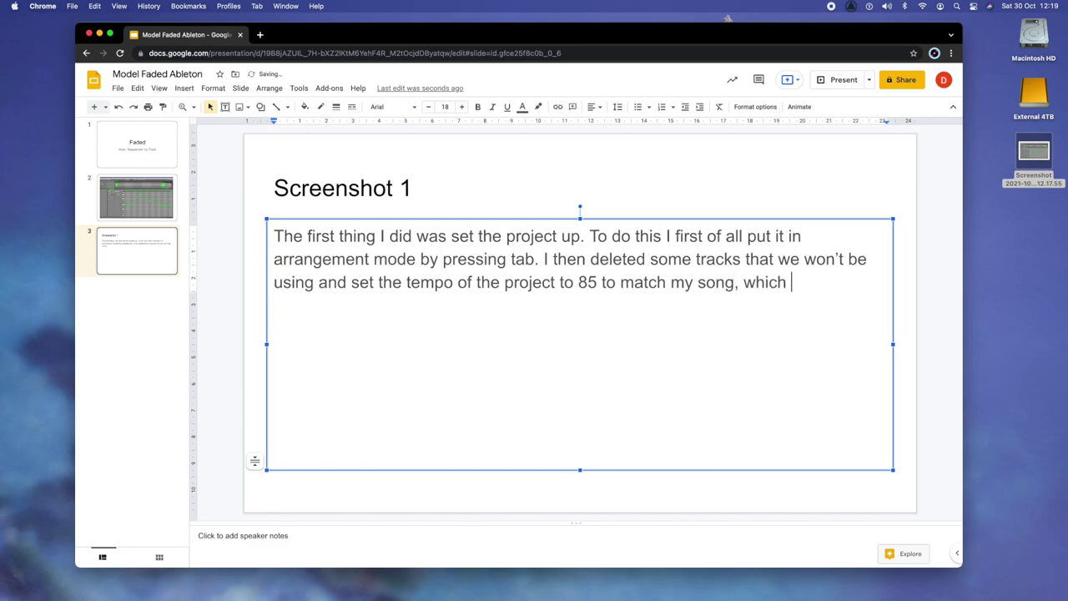
text(is A)
key(BackSpace)
text(Faded.)
key(Return)
key(Return)
key(Return)
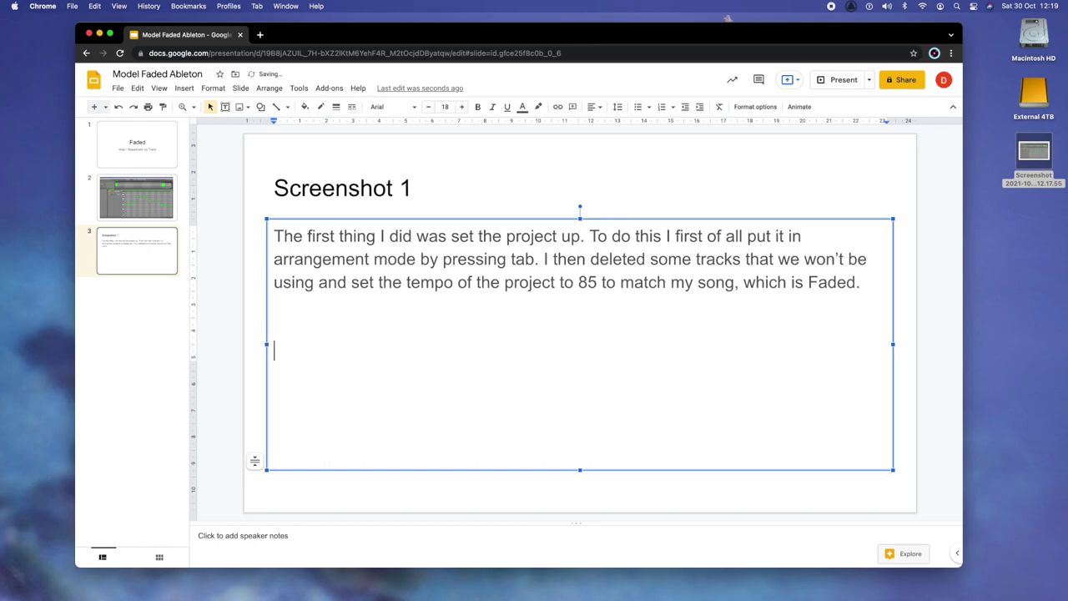
Start a second paragraph with "Next I needed to record the piano intro. I did this using the draw tool (clicking in)".
drag(732, 28, 756, 33)
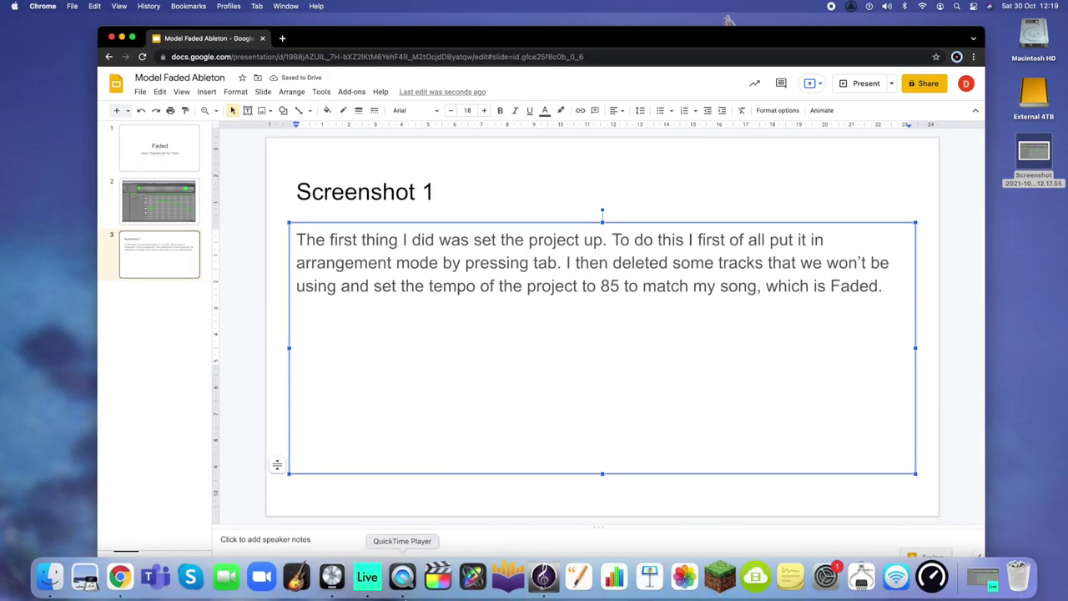
click(304, 318)
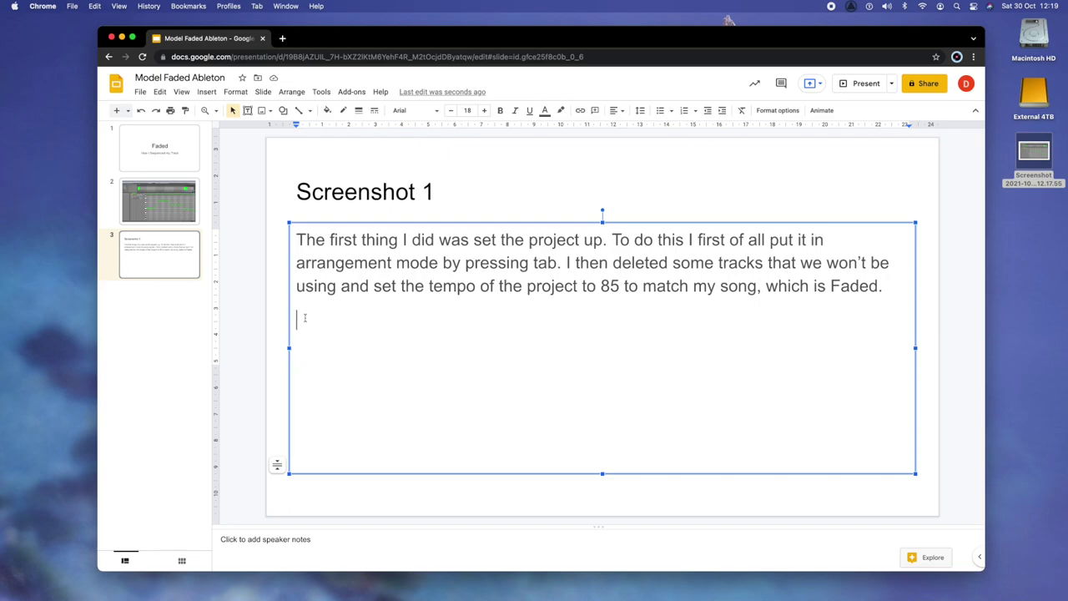
text(Next I ne)
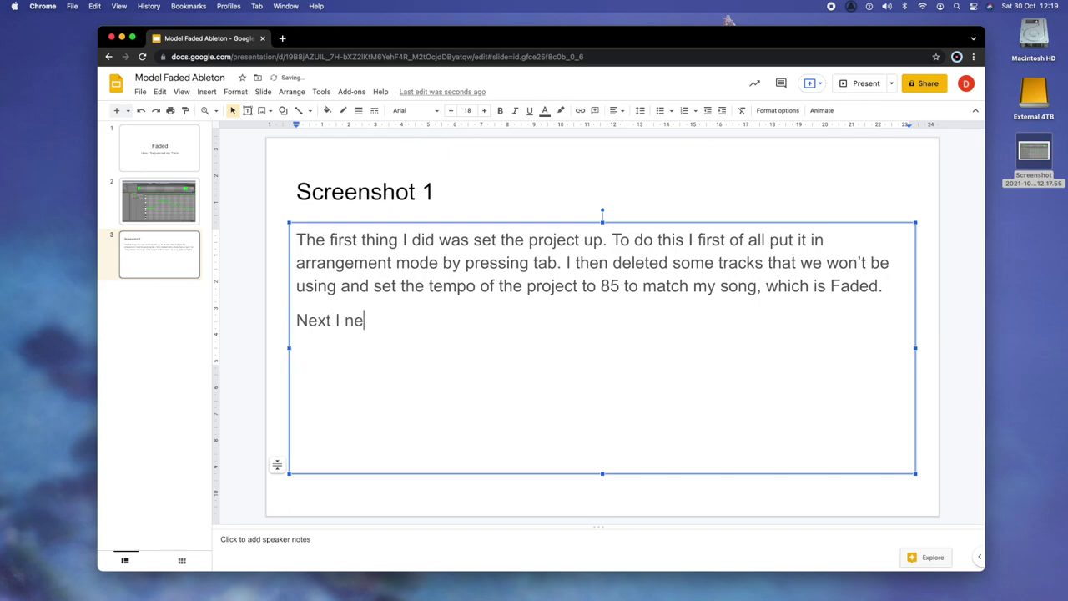
text(eded to record th)
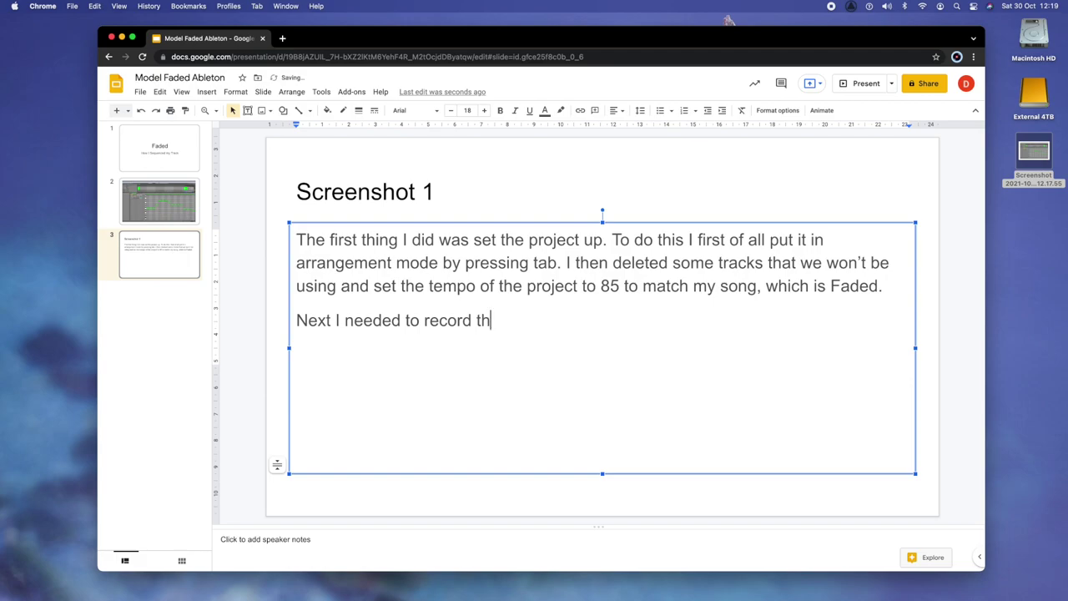
text(e piano intro. I did thi)
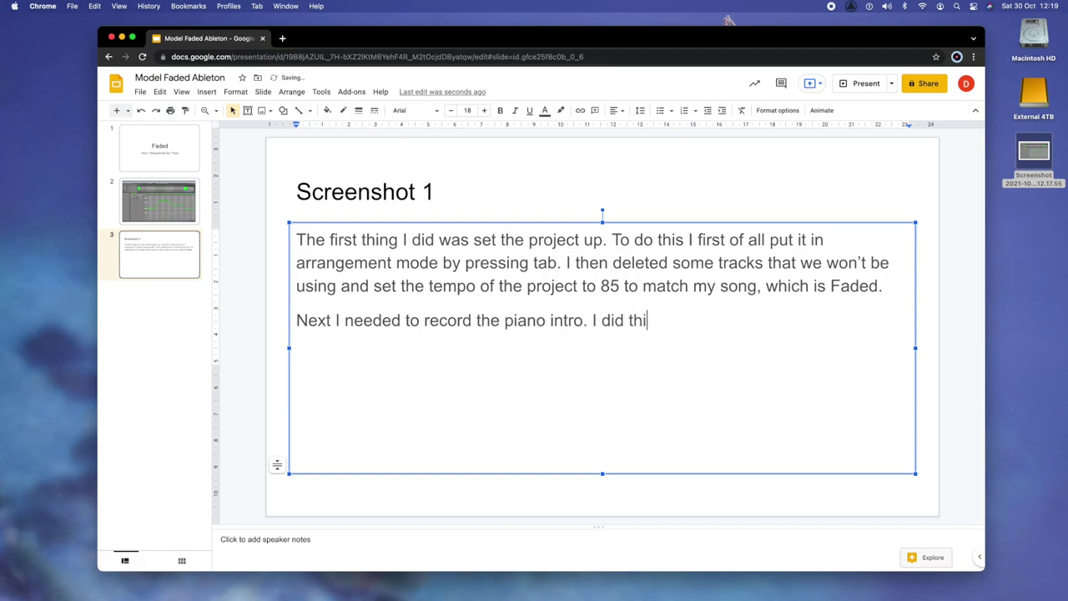
text(s using the dra)
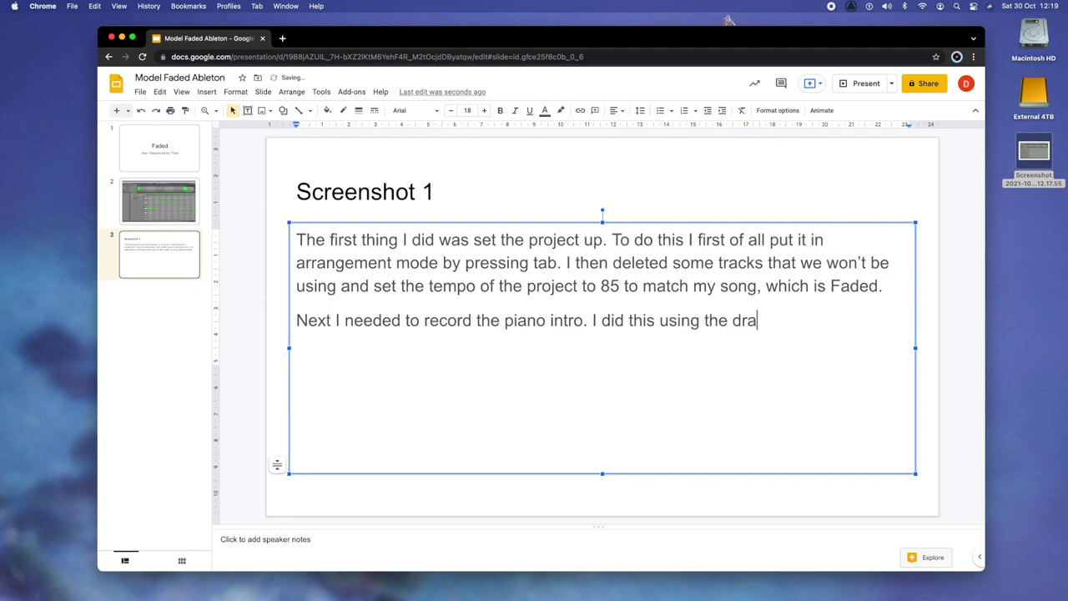
text(w tool (clicking in))
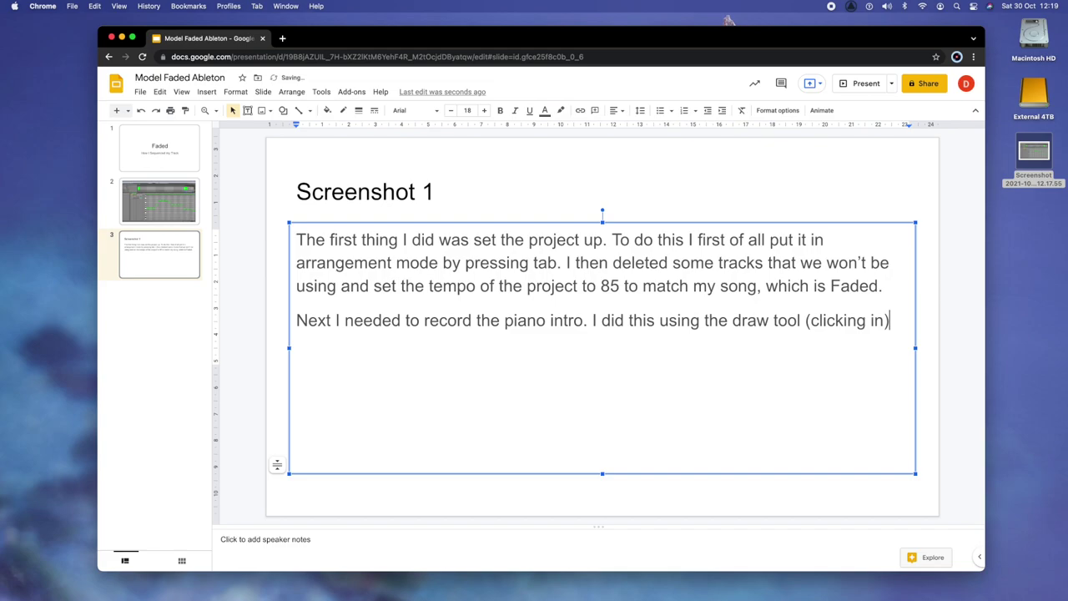
Add "I created a new MIDI region on a MIDI grand piano track and then I clicked the notes into the right places for this intro.".
text(. )
text(I created )
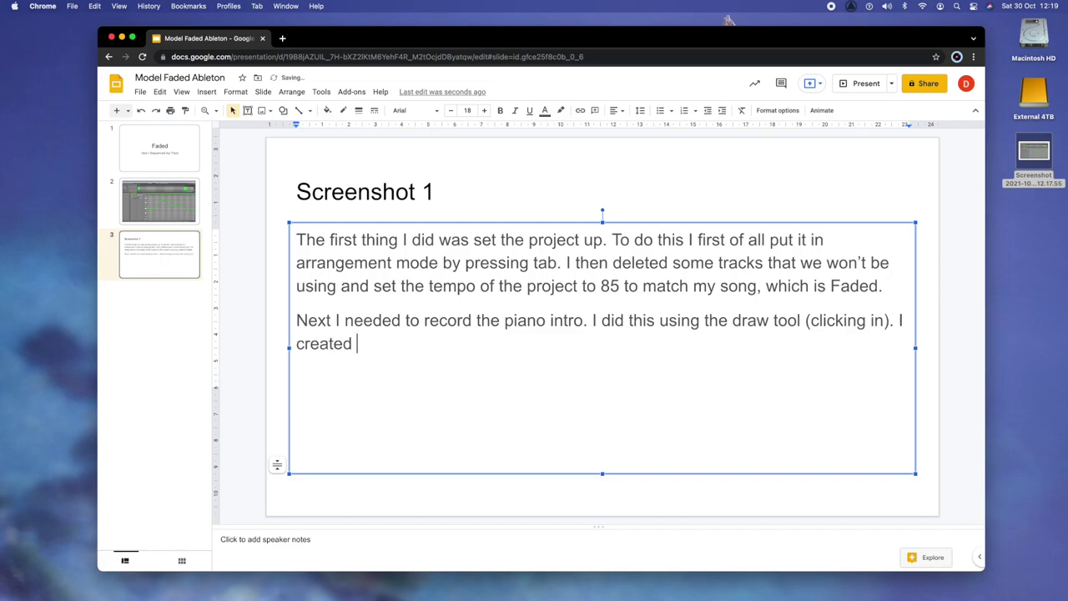
text(a new MIDI reg)
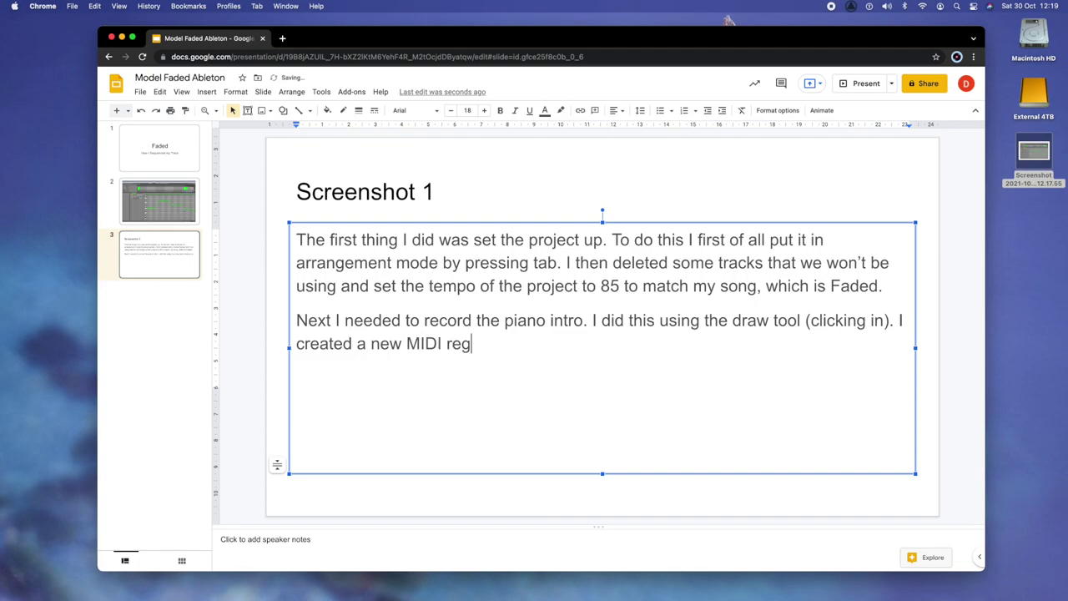
text(ion  on a MIDI gran)
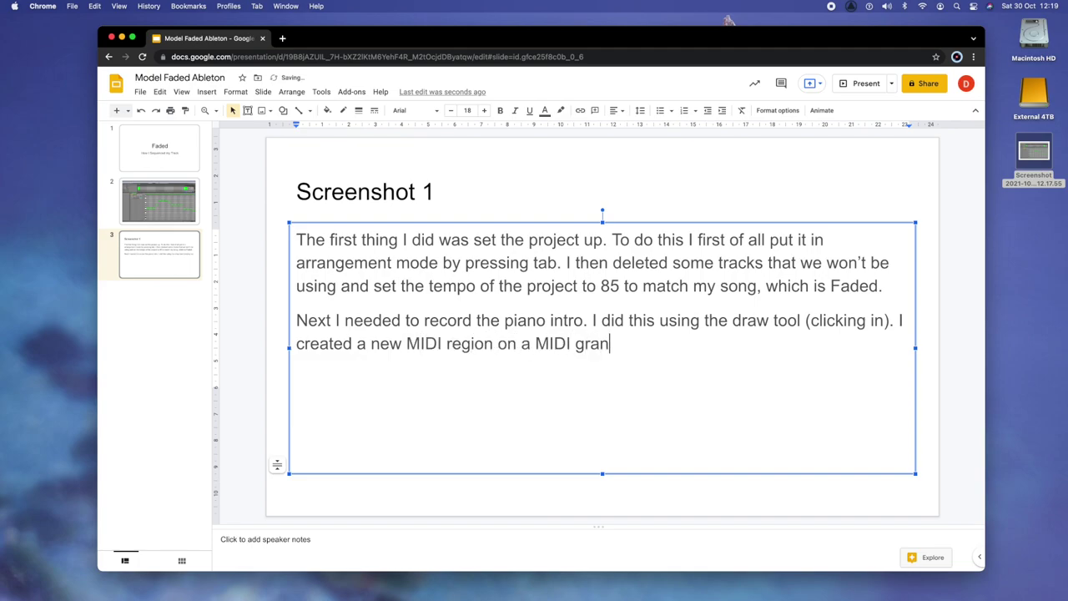
text(d piano track)
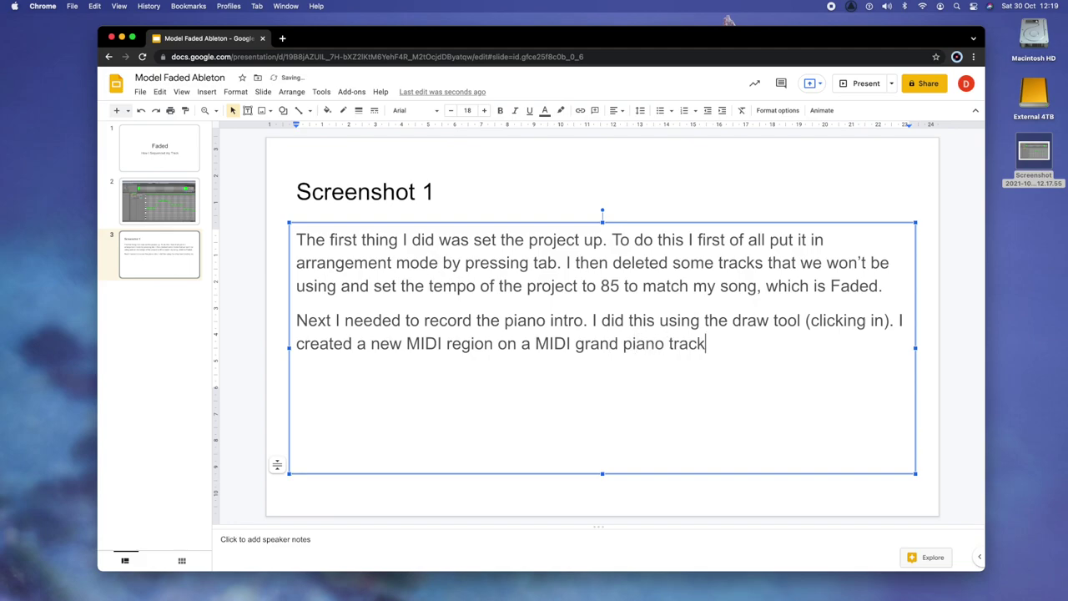
text( and then I clicked the)
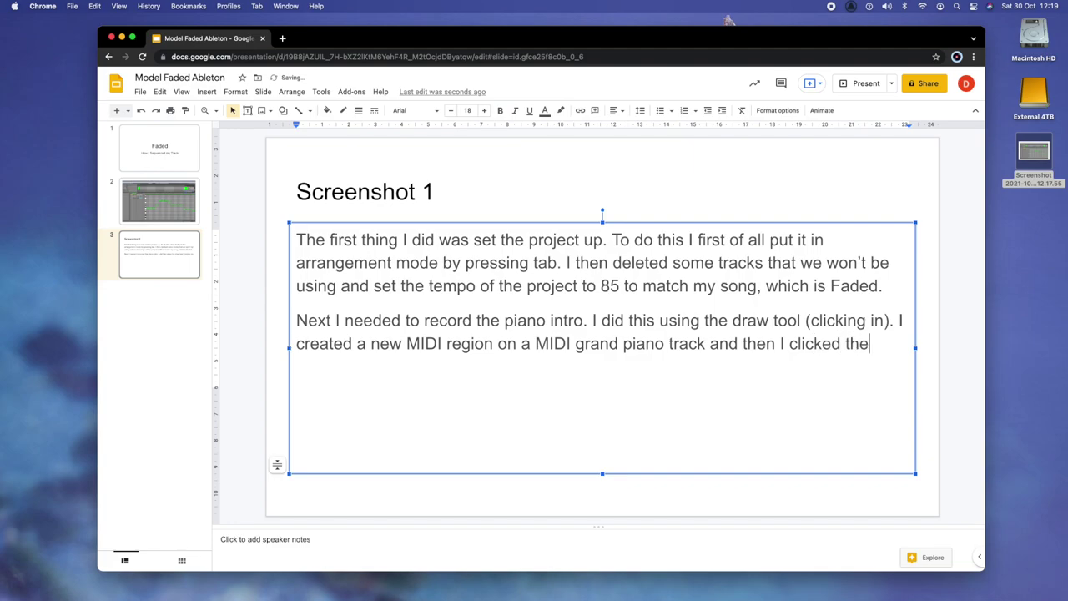
text( notes into the right)
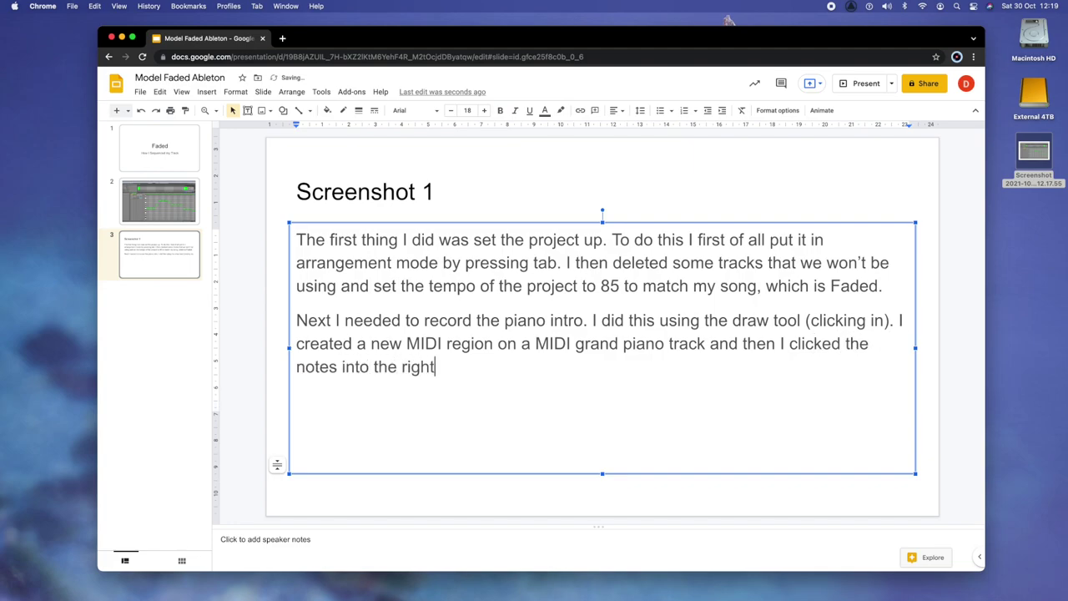
text( places for th)
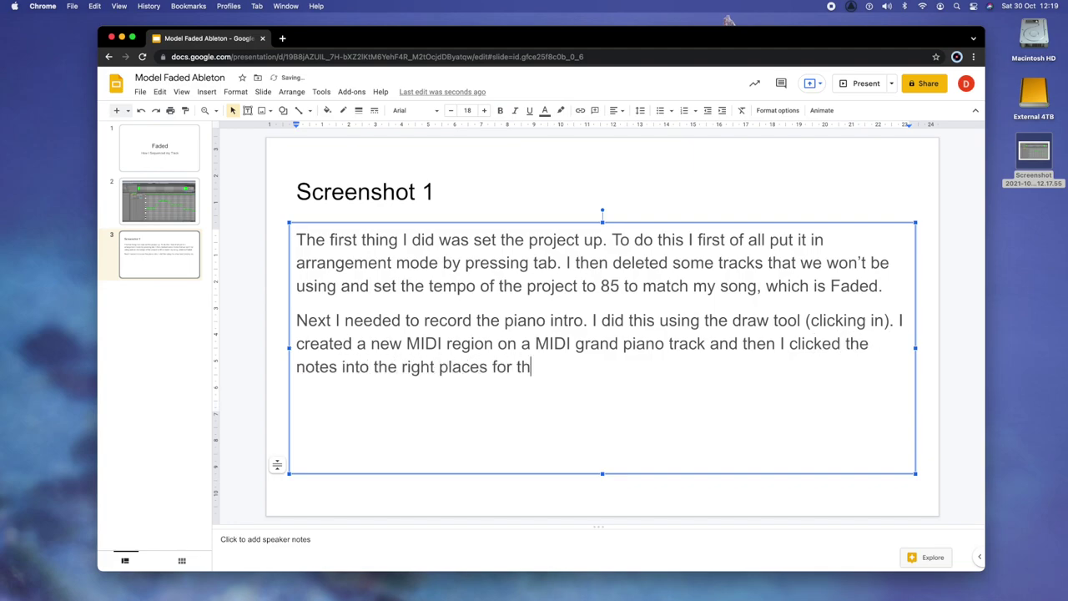
text(is intro. I used the )
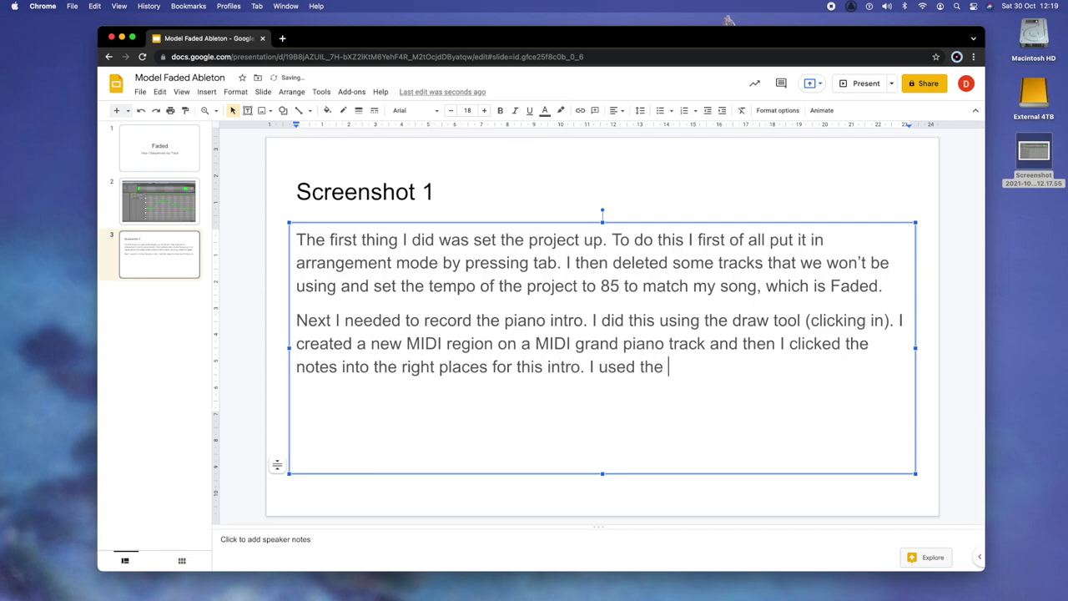
Complete the sentence about note lengths with "x2 button to set the notes to the right duration.".
text(x3 button to set the notes to )
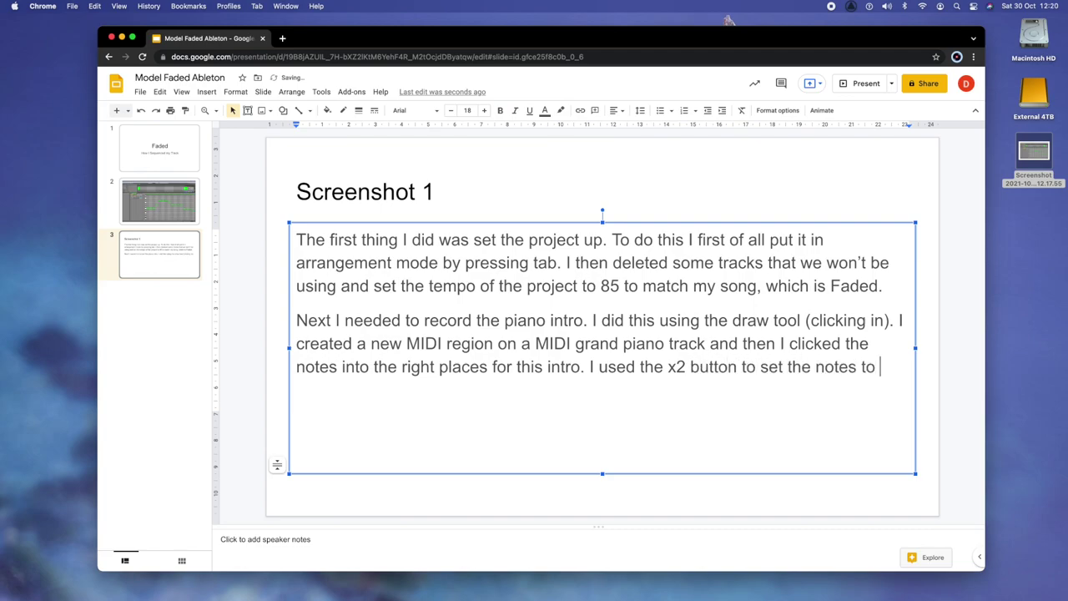
text(the right duration.)
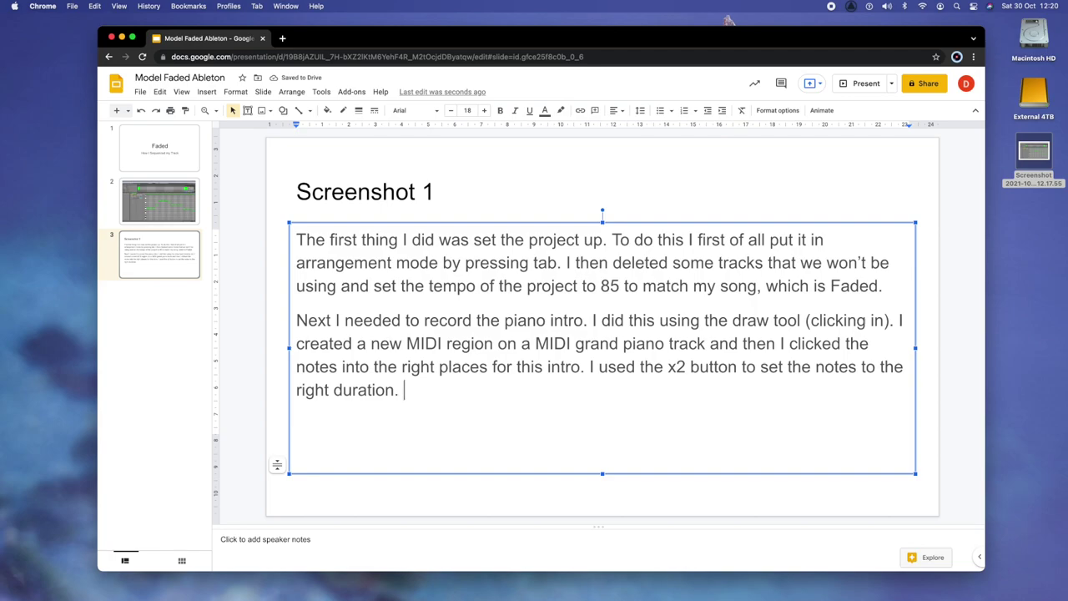
key(BackSpace)
Add "I also changed the velocities (which is how hard the key was pressed) to make it sound less robotic and more musical.".
text(I also changed the velocities)
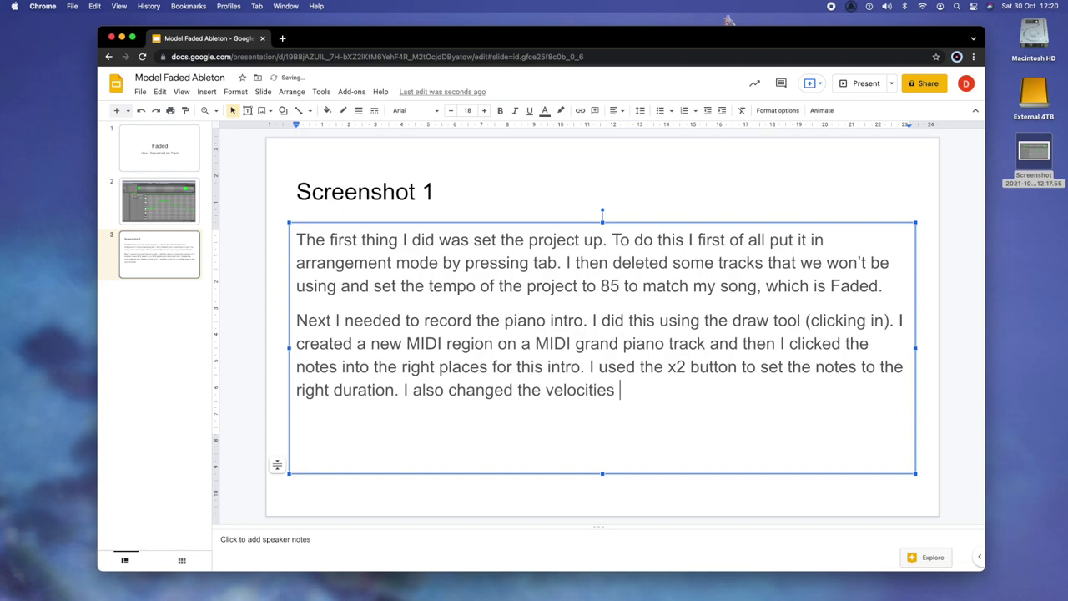
text( (which is how hard the k)
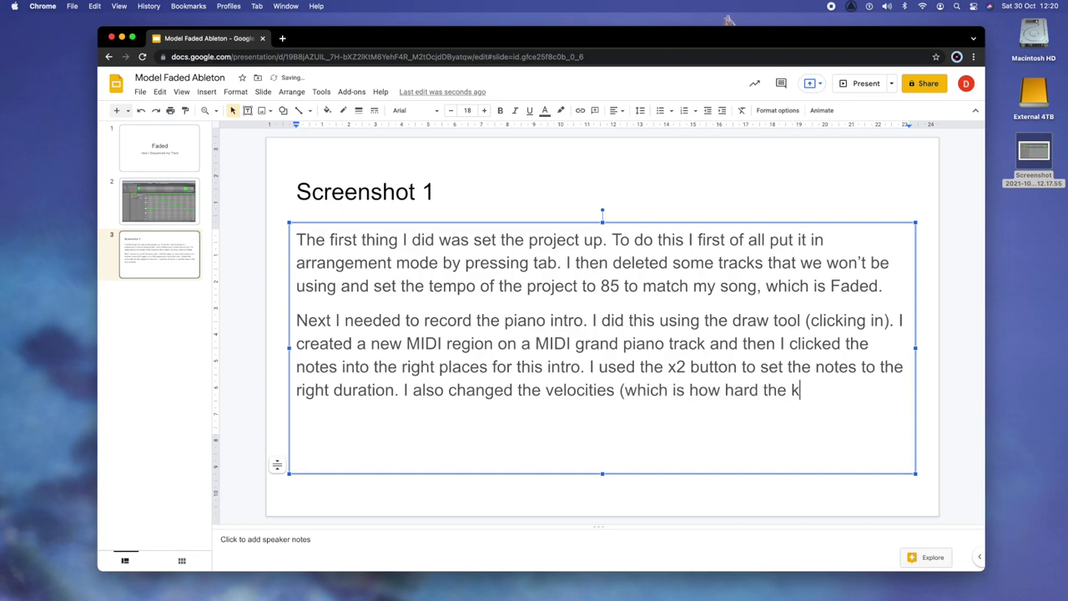
text(ey was pressed)
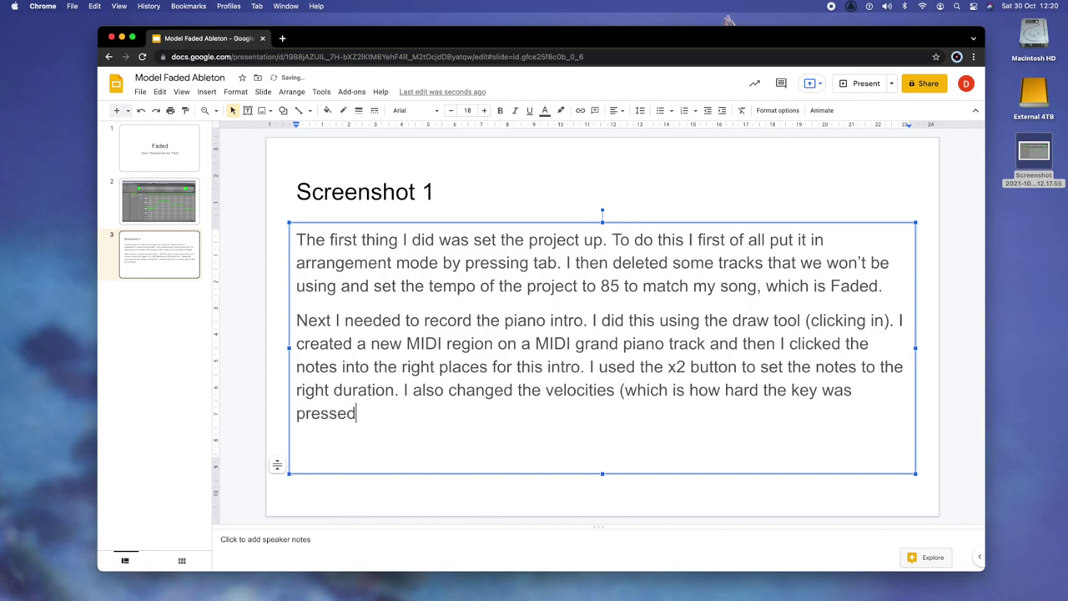
text() to make it sound less r)
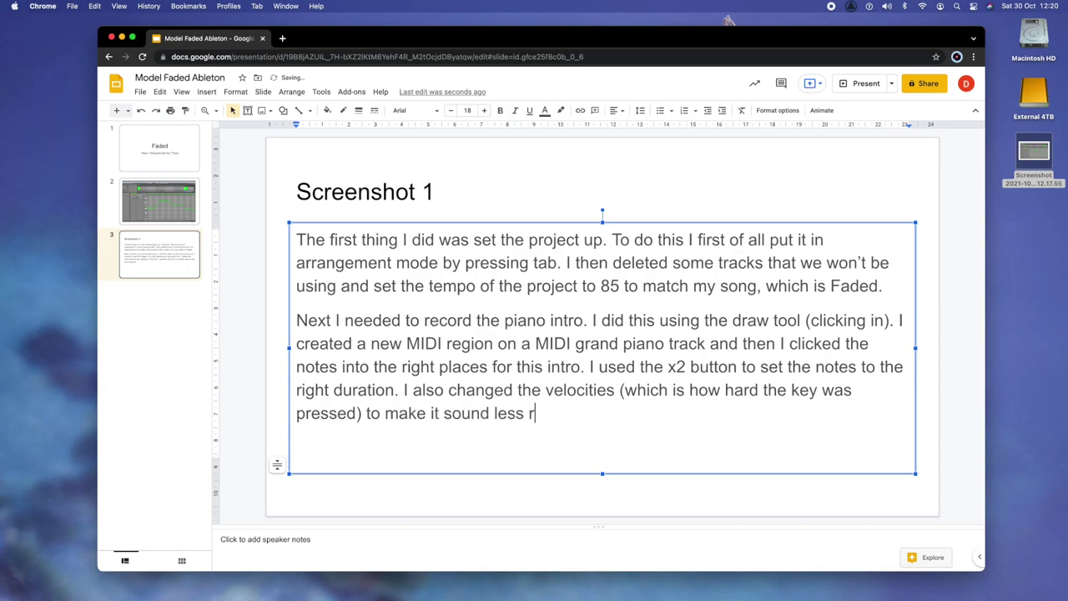
text(obotic and more musical;)
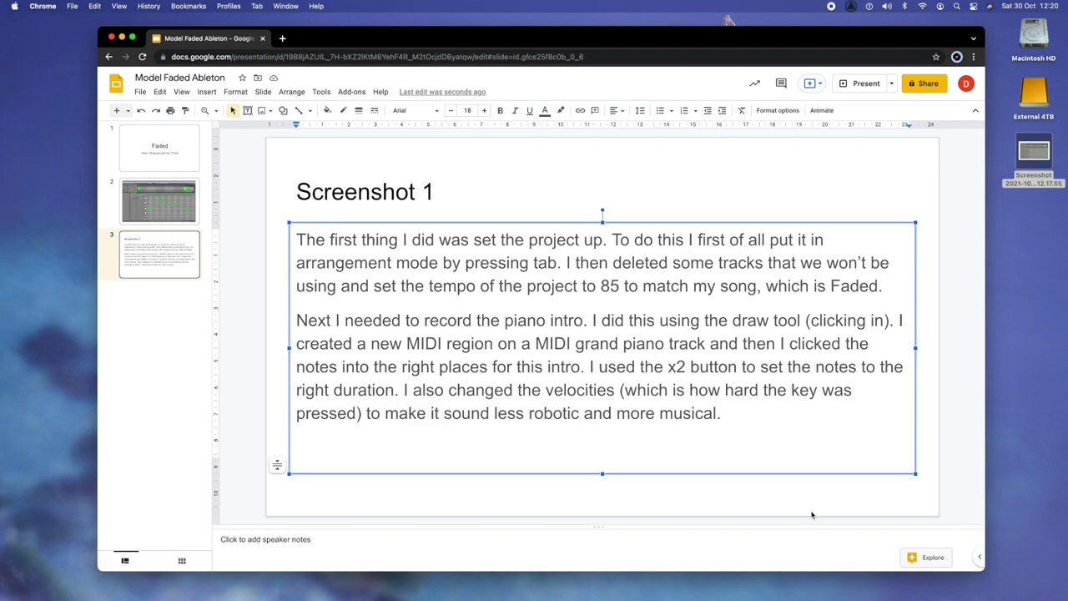
Continue the paragraph with "If I had made any mistakes with the notes, I could simple drag them to change their pitch".
click(983, 577)
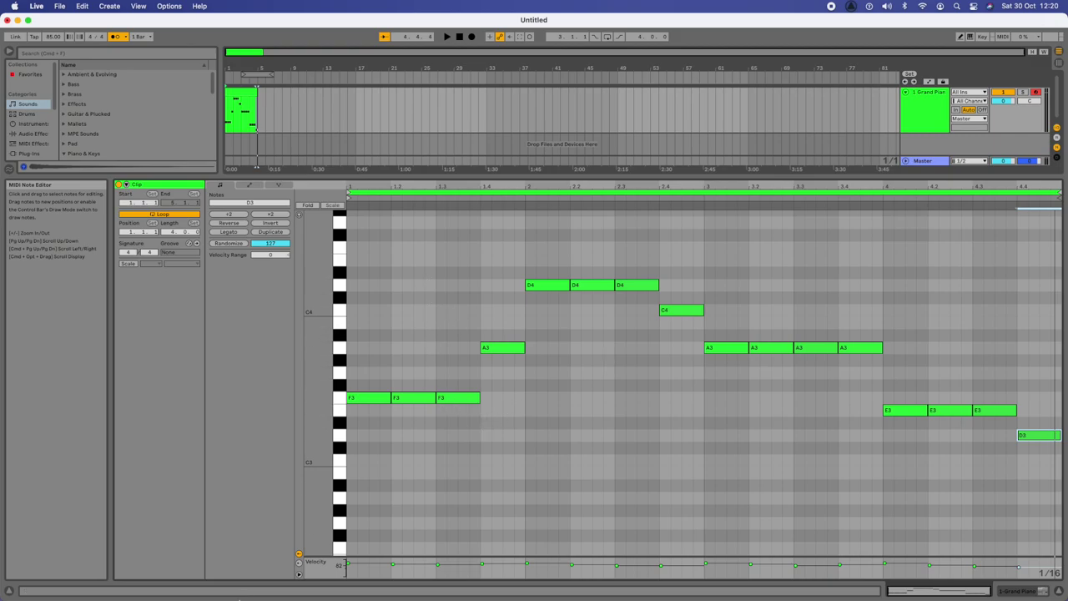
mouse_move(154, 595)
click(123, 576)
text(If I had)
text(made )
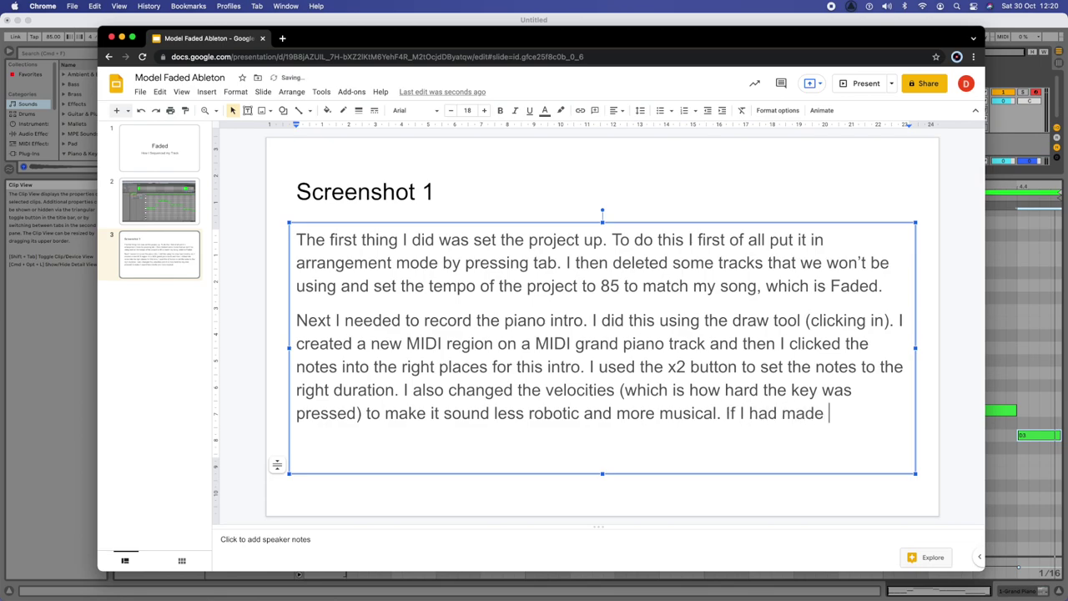
text(any mistakes with)
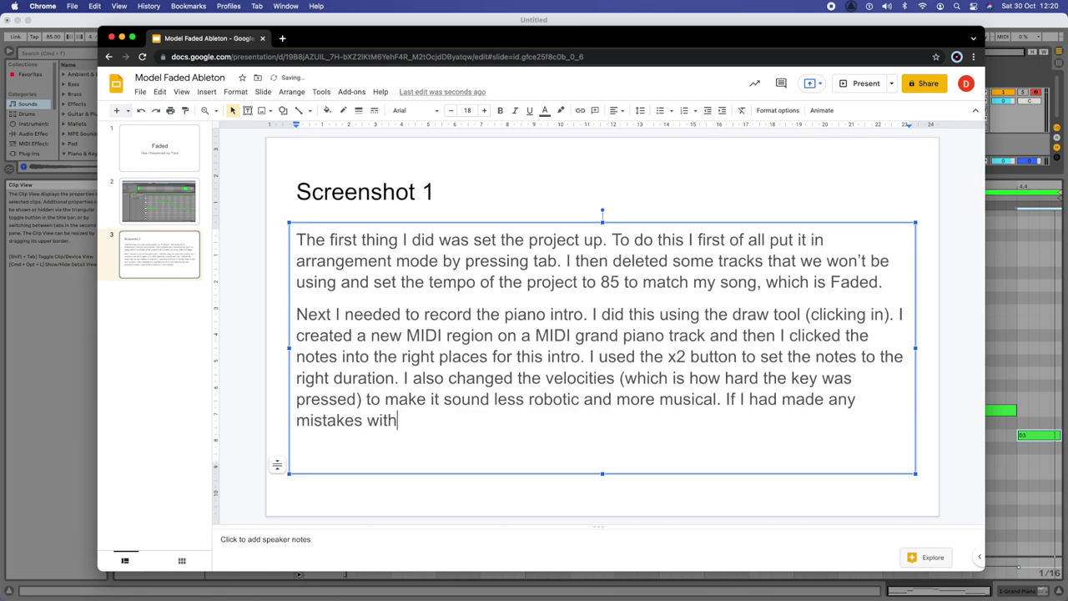
text( the notes, I coul)
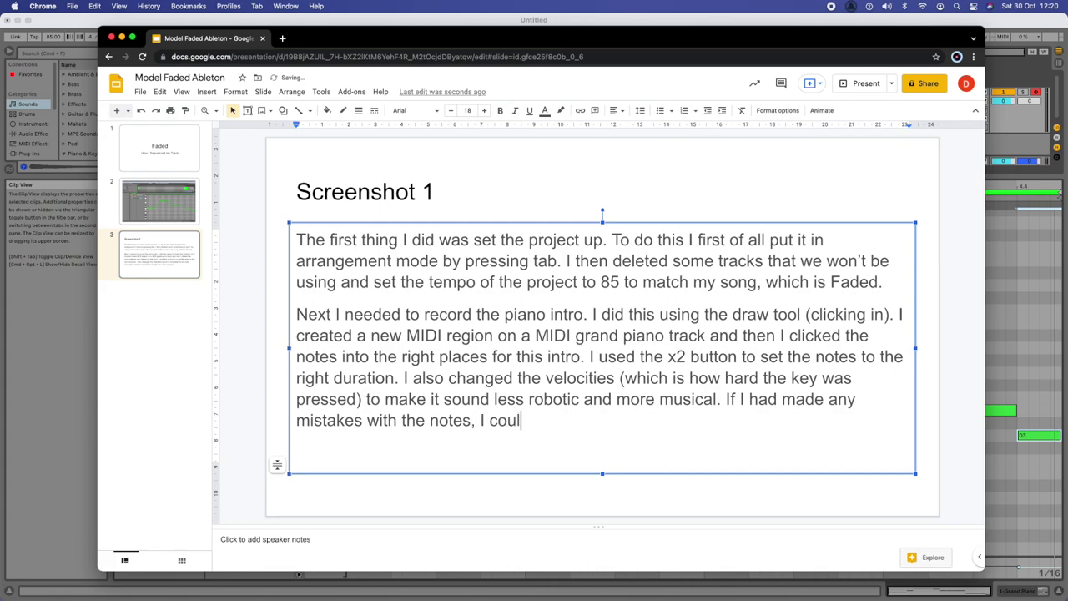
text(d simple d)
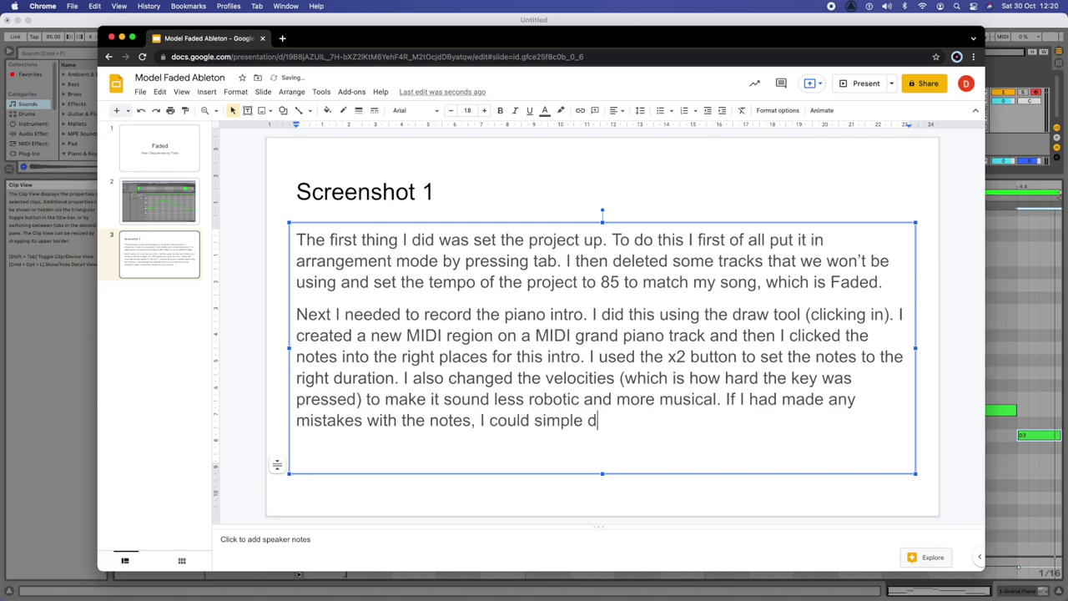
text(rag them to c)
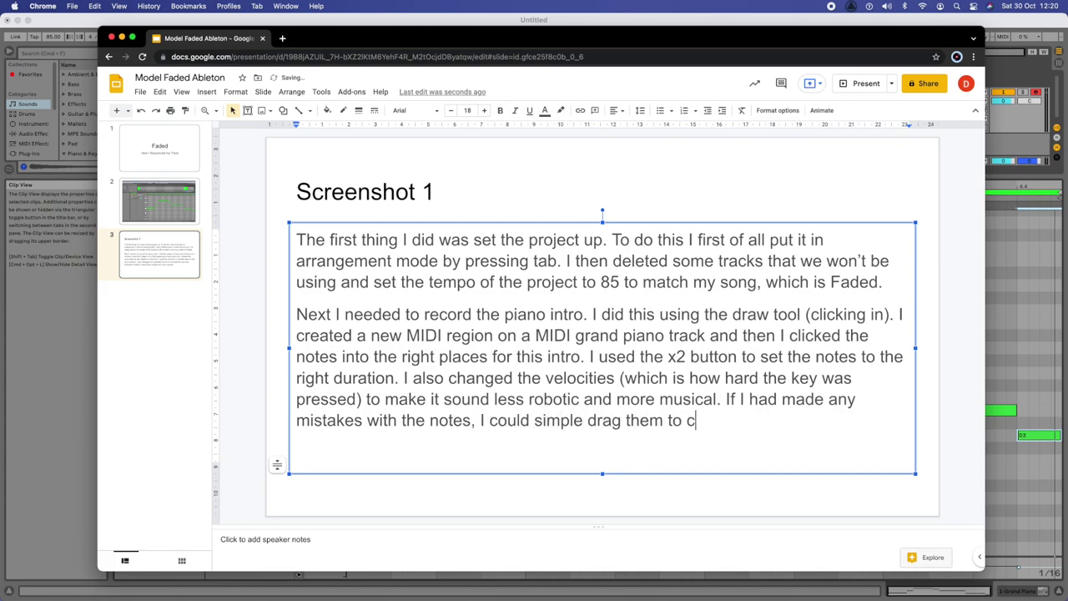
text(hange their pitch)
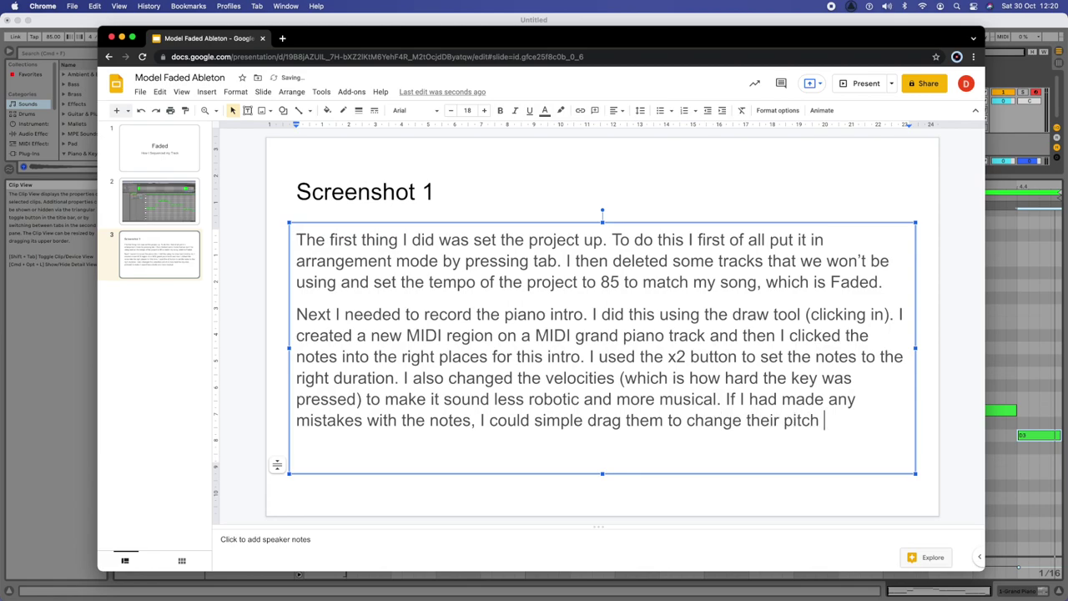
Glance at the first F3 note in Ableton Live, then finish the slide's sentence with "as well as the duration and velocity.".
click(998, 339)
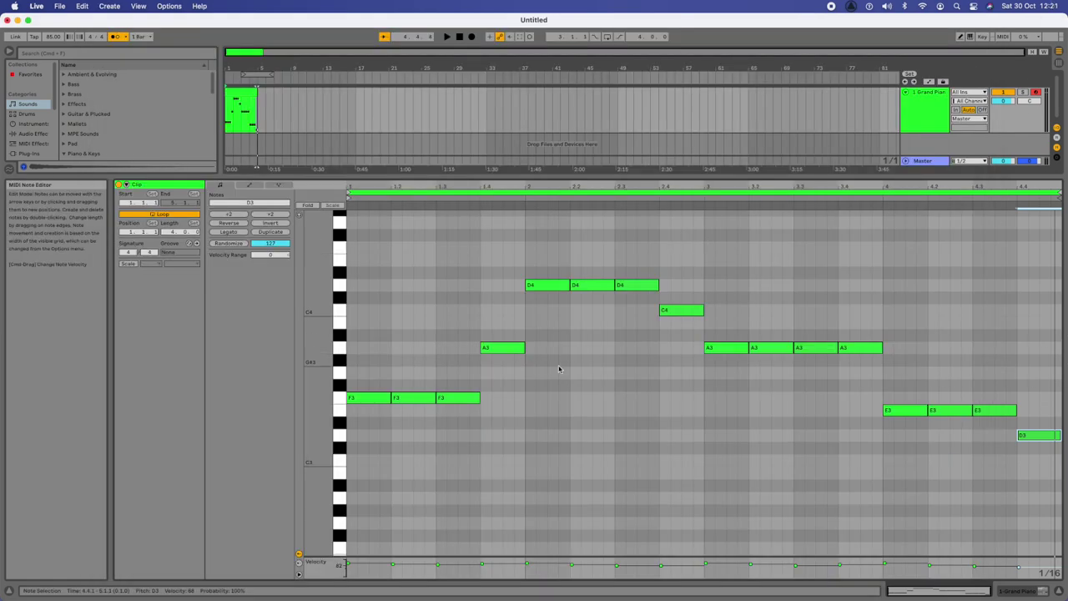
mouse_move(373, 399)
mouse_down()
mouse_move(374, 376)
mouse_move(375, 399)
mouse_up()
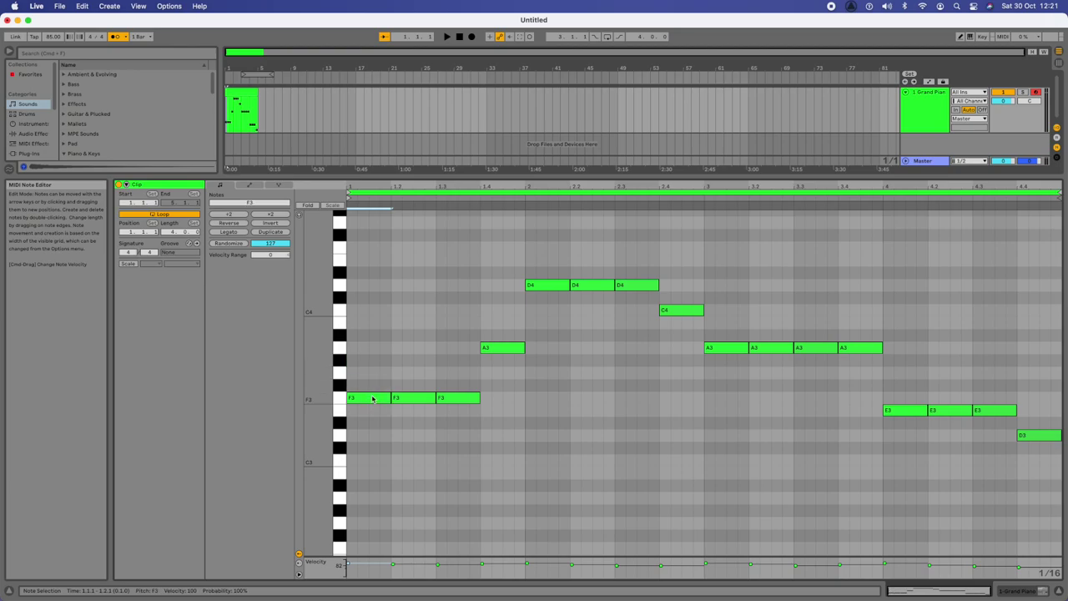
click(124, 574)
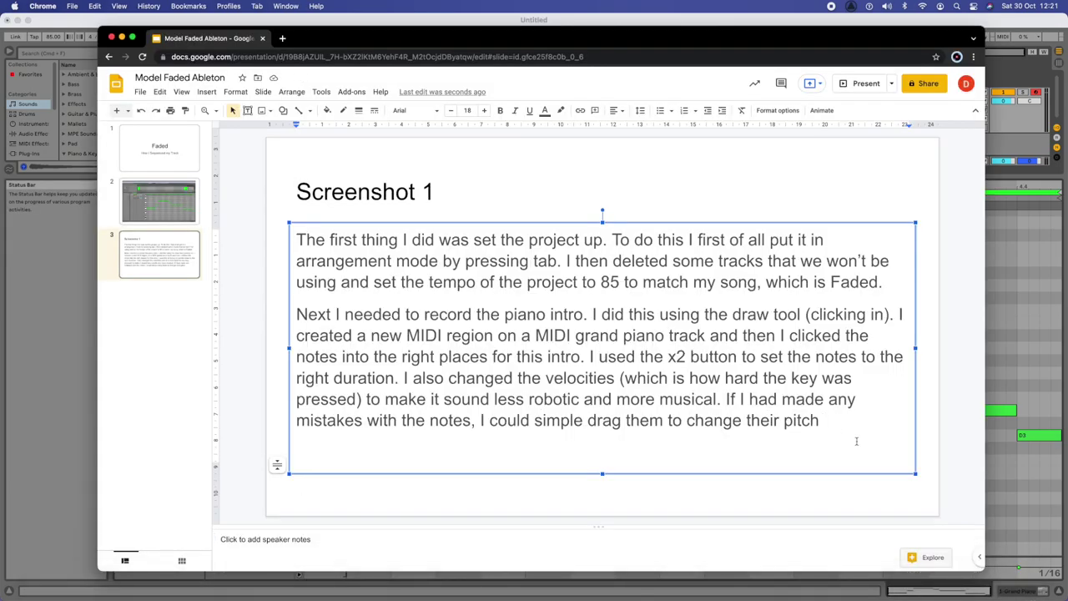
text(as well a)
key(BackSpace)
text(as )
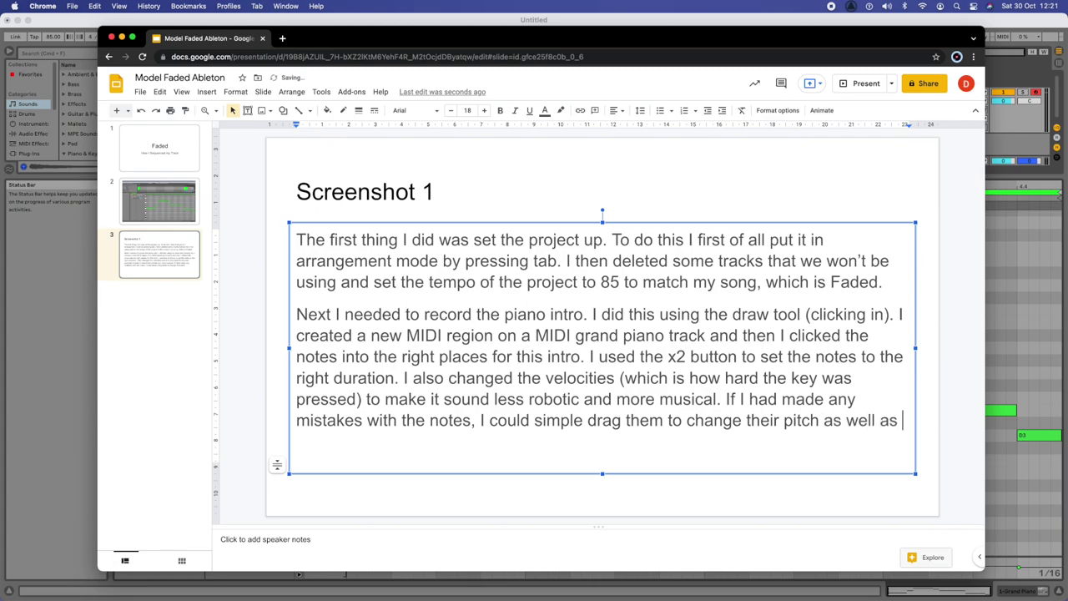
text(the duratio)
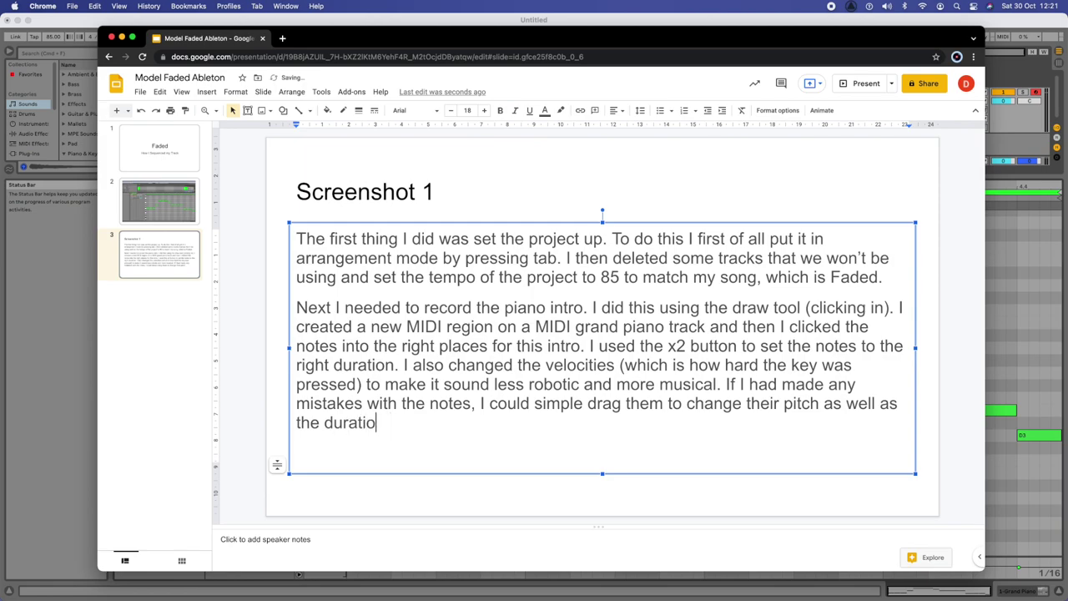
text(n and velocity. T)
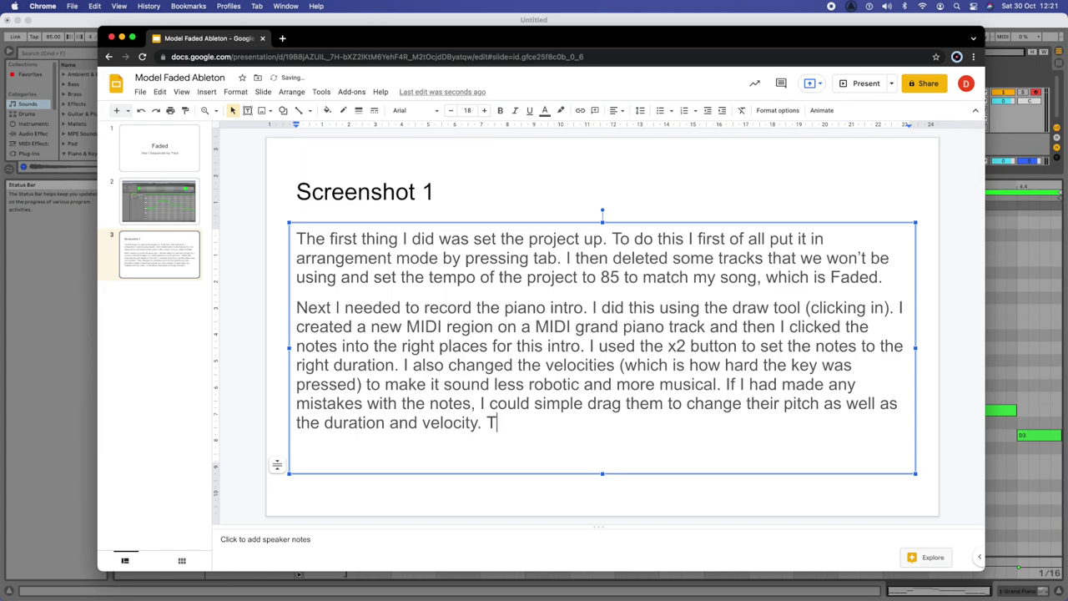
End the paragraph with "The software had automatically put them on the right place on the beat.".
text(he software had autom)
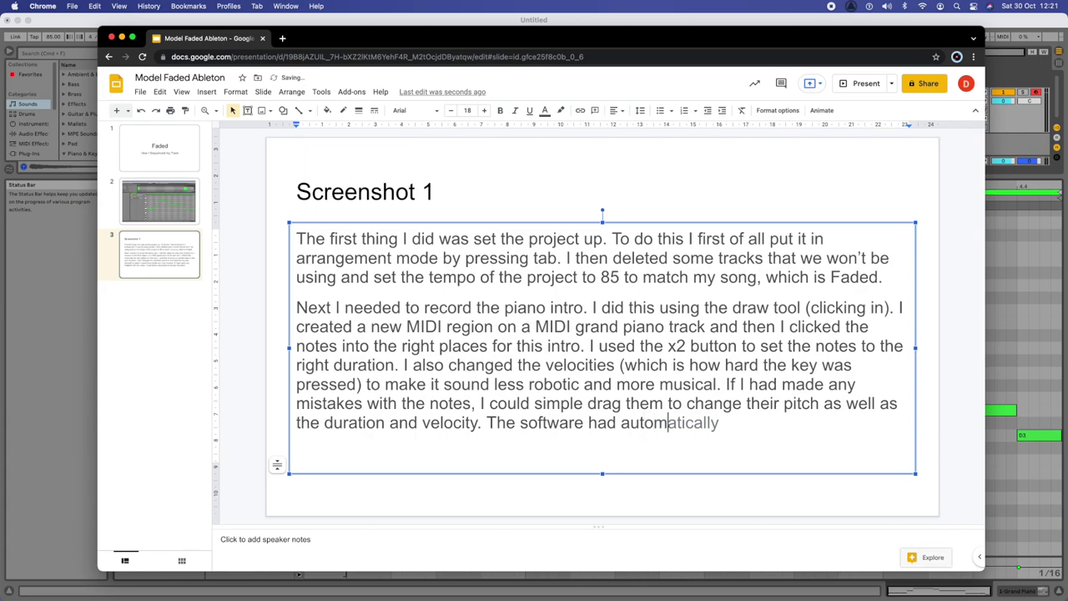
text(atically put them on the )
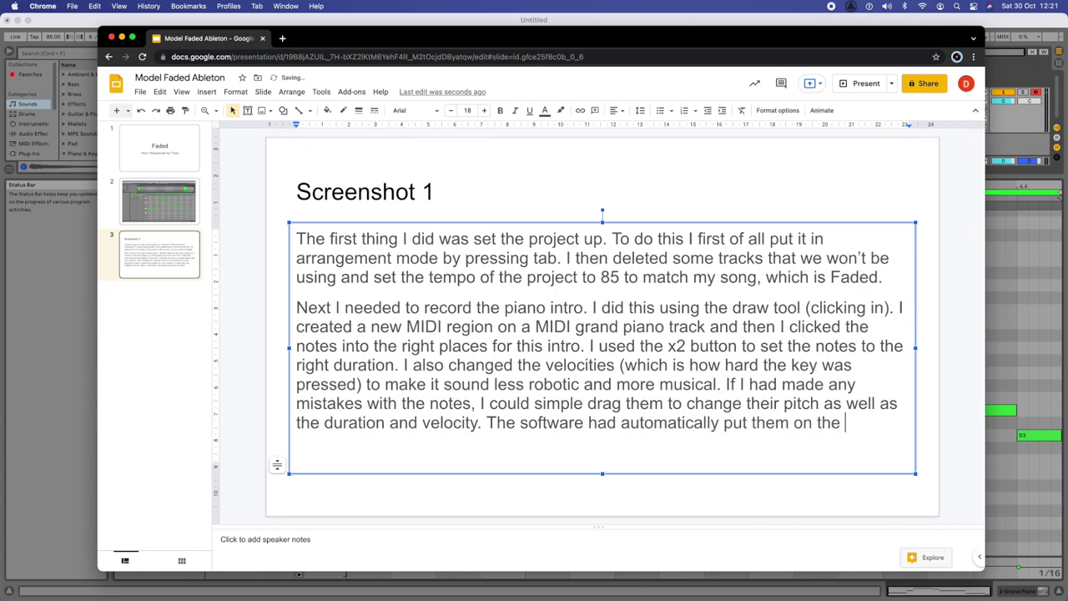
text(right place on the)
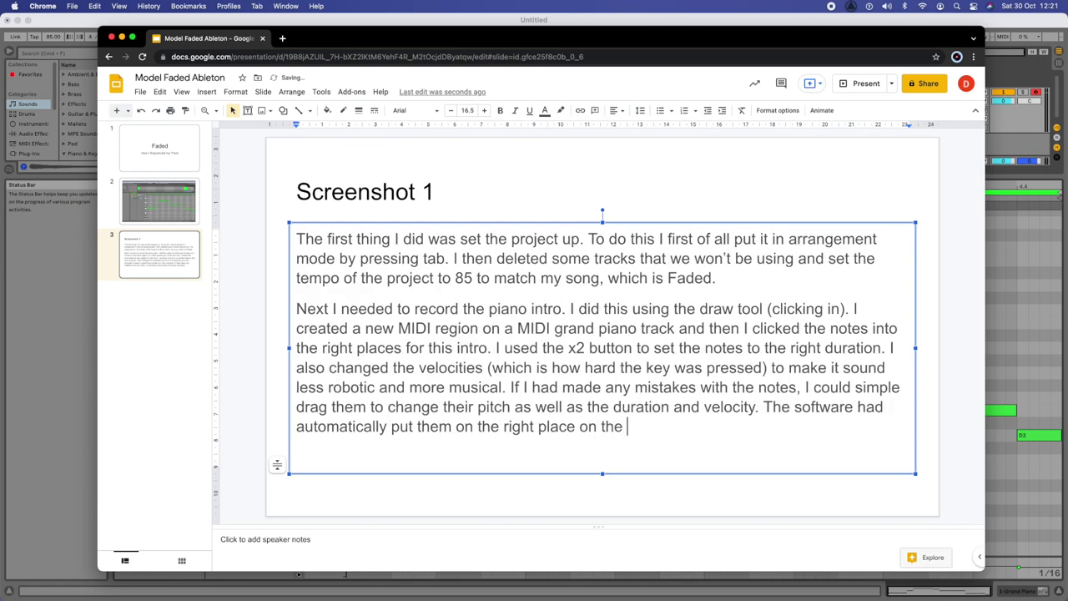
text( beat.)
Review the Ableton clip, the screenshot slide and the Screenshot 1 explanation slide.
click(996, 469)
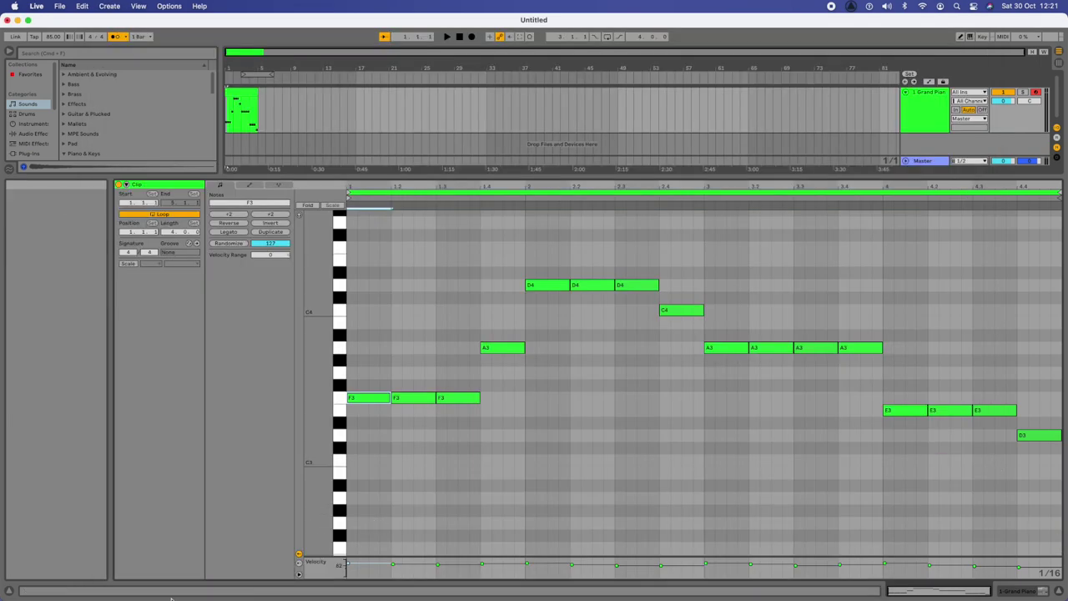
click(121, 585)
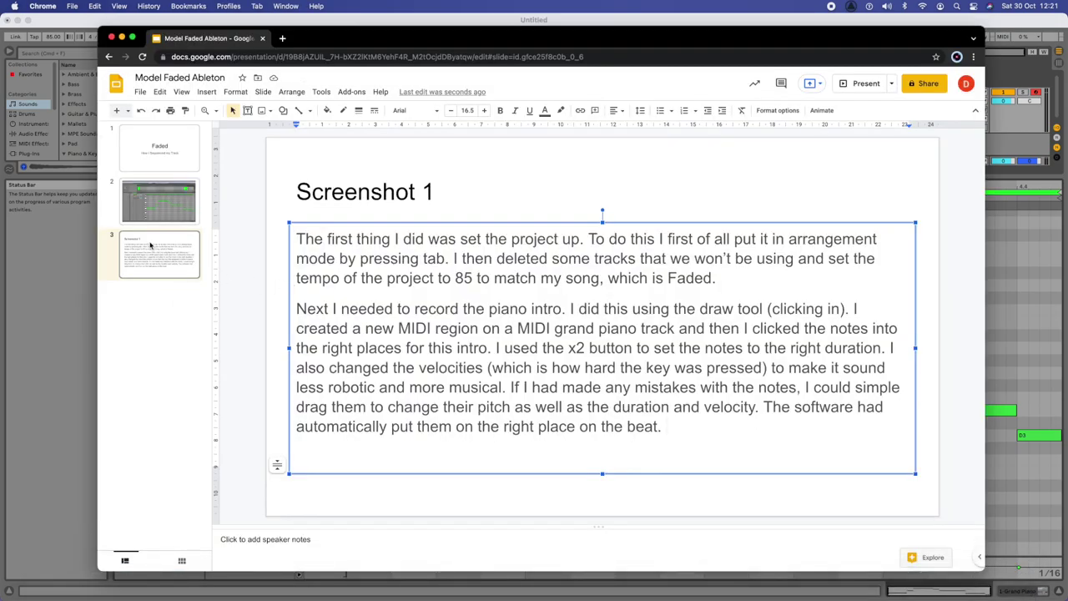
click(164, 209)
click(163, 252)
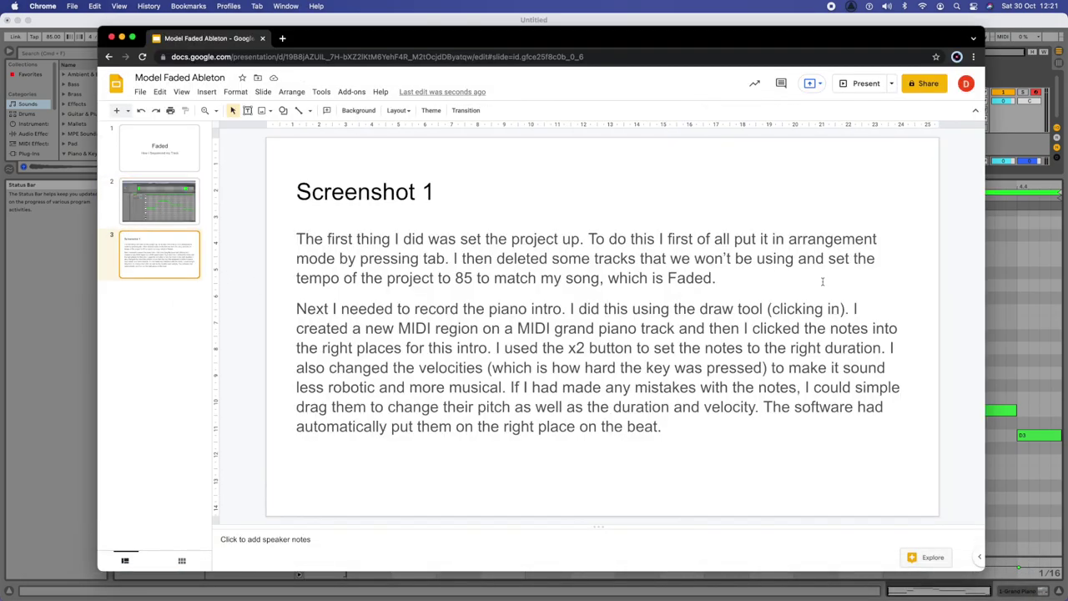
Switch to Ableton Live and save the Live Set to the Desktop as Faded.
click(1007, 317)
key(super+s)
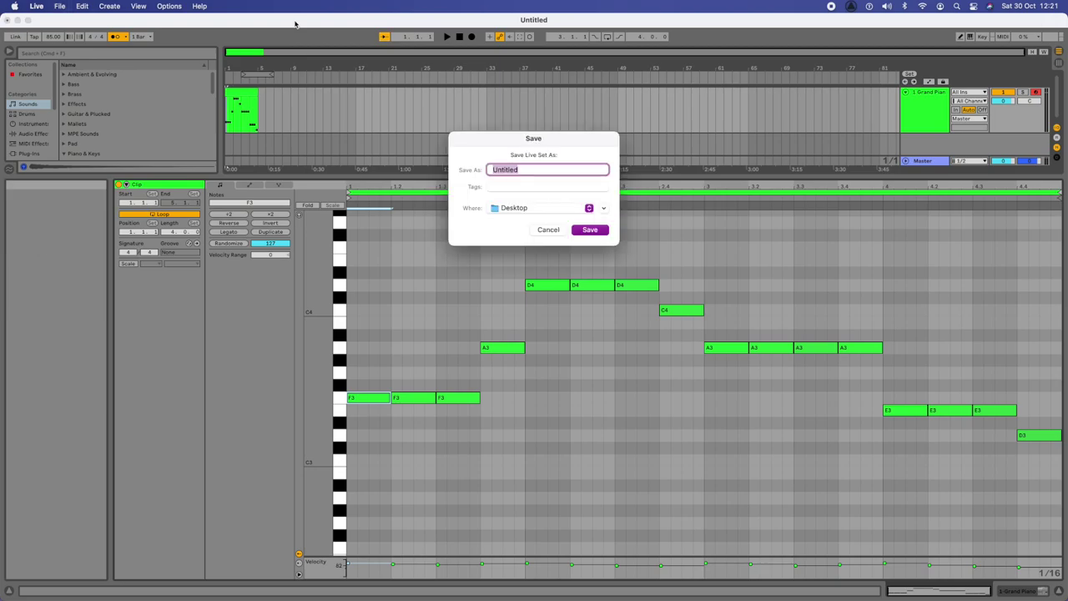
text(Faded)
key(Return)
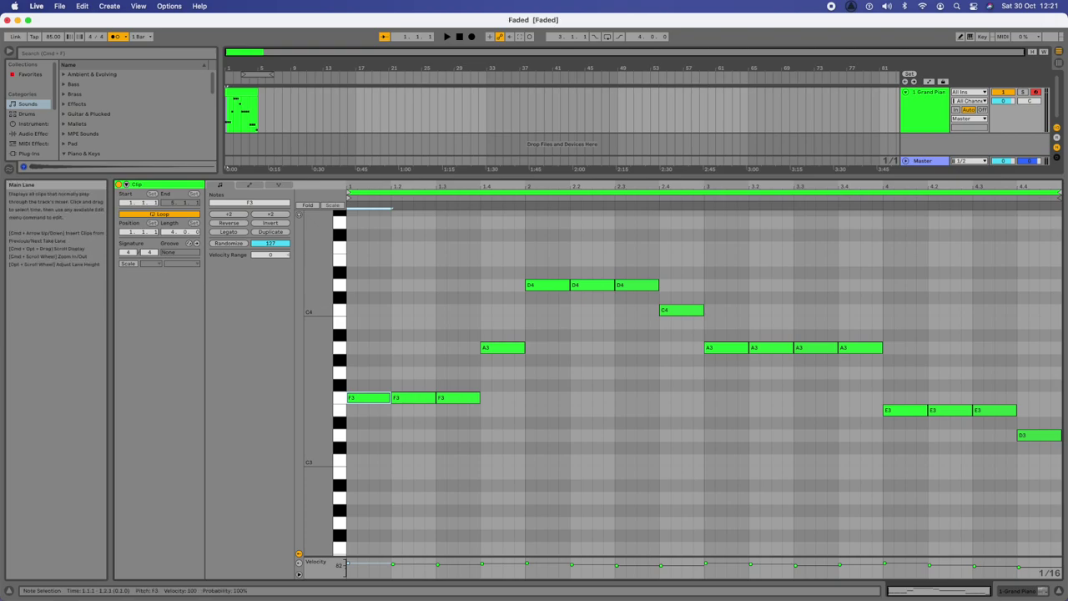
Bring the lower octaves of the clip into view and audition the bass pattern D, A, F, A twice on the grand piano.
scroll(584, 386, up, 3)
scroll(585, 387, down, 3)
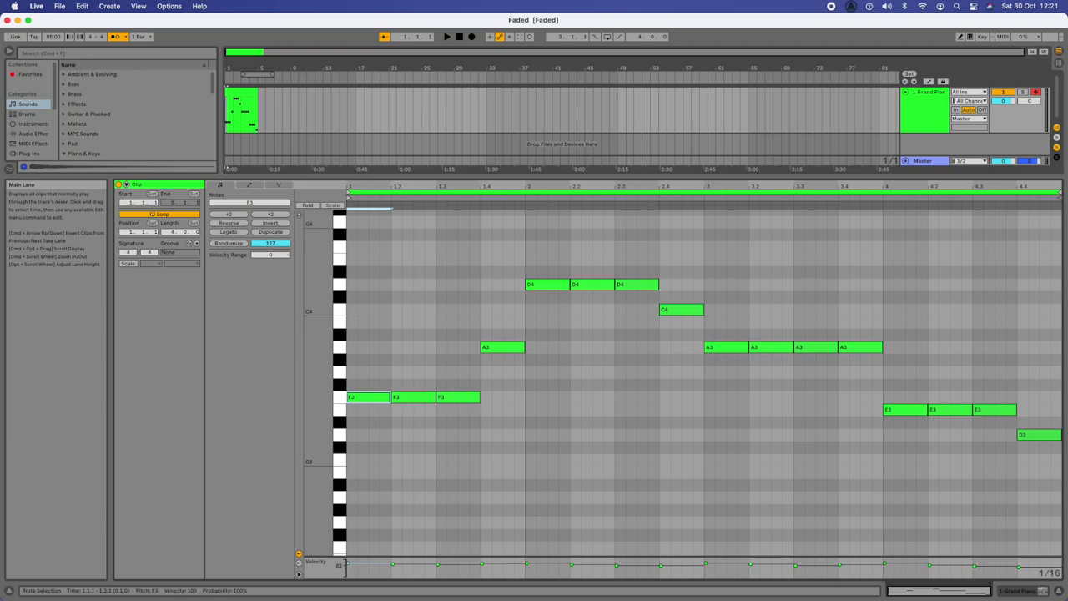
scroll(683, 385, down, 3)
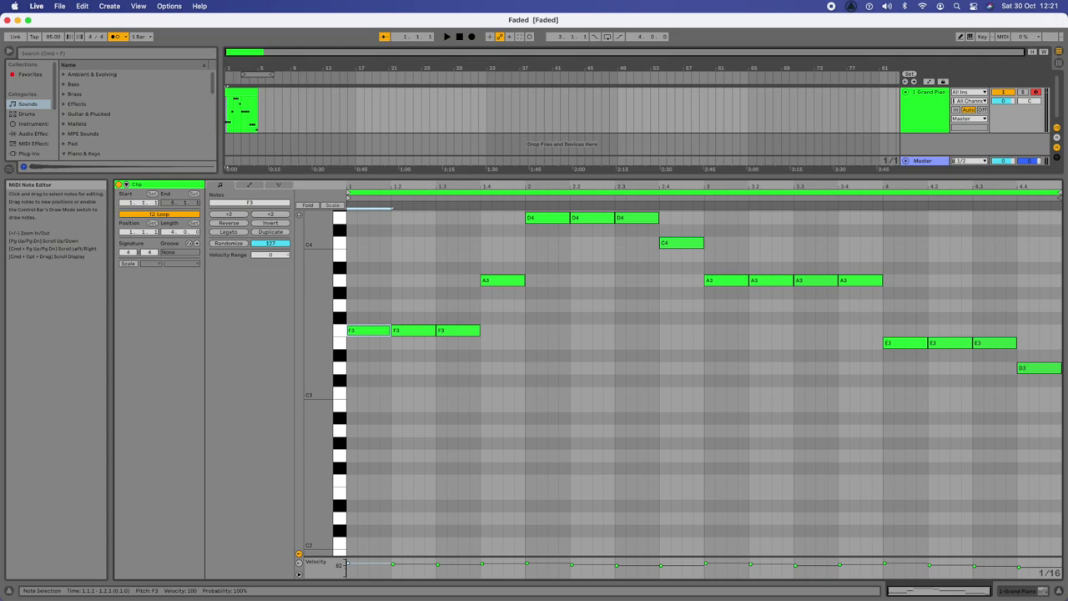
key(s)
key(h)
key(f)
key(h)
key(s)
key(h)
key(f)
key(h)
Switch to the KS3 Timeline Resources slides, examine the Alberti bass part of the 2015 - Faded score, and return to Ableton Live.
key(super+Tab)
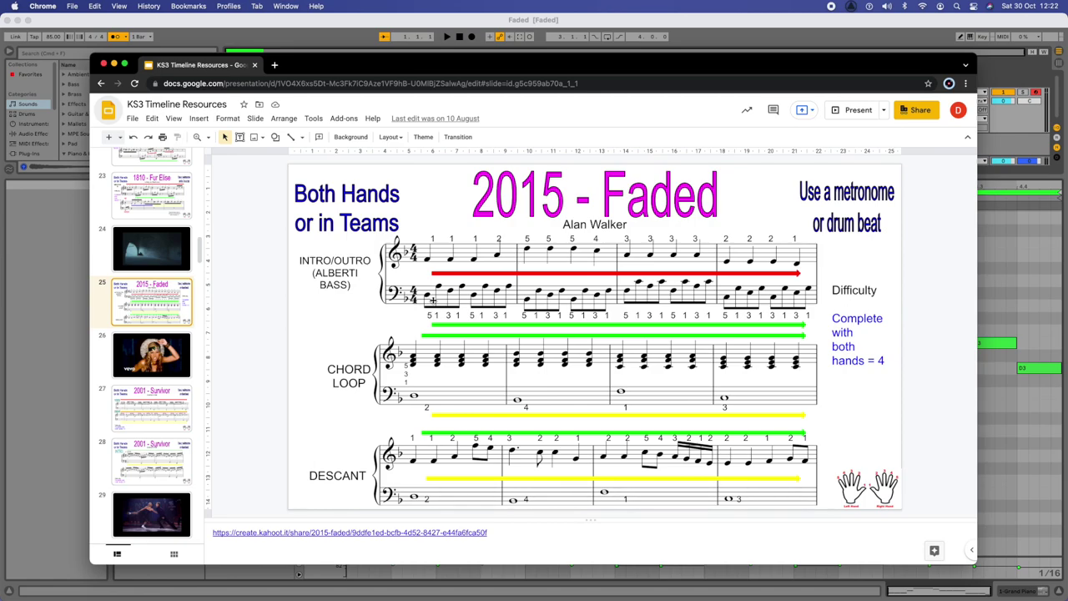
double_click(475, 67)
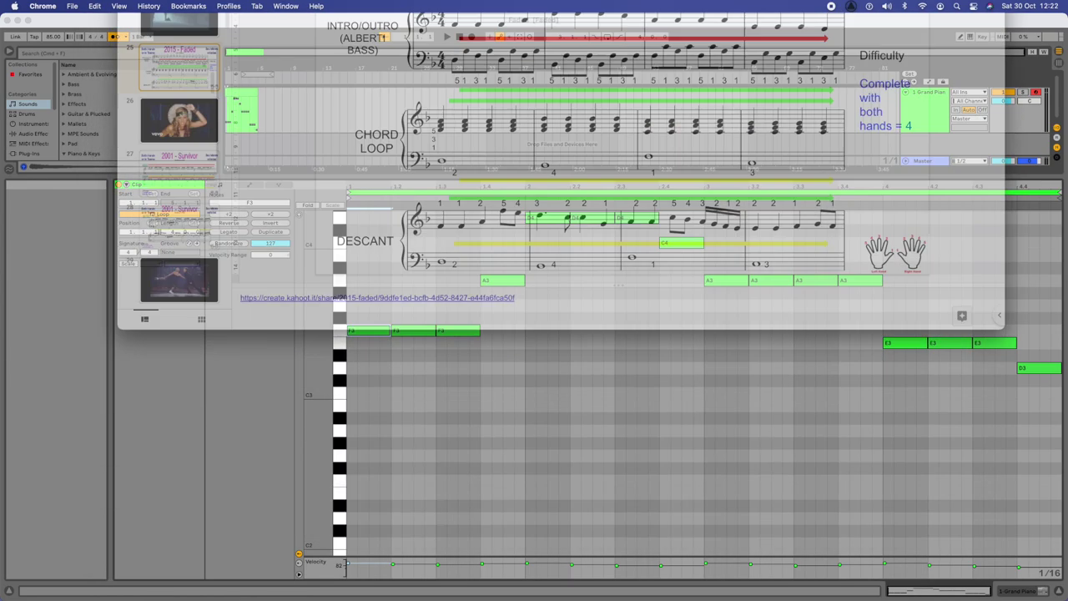
key(super+Tab)
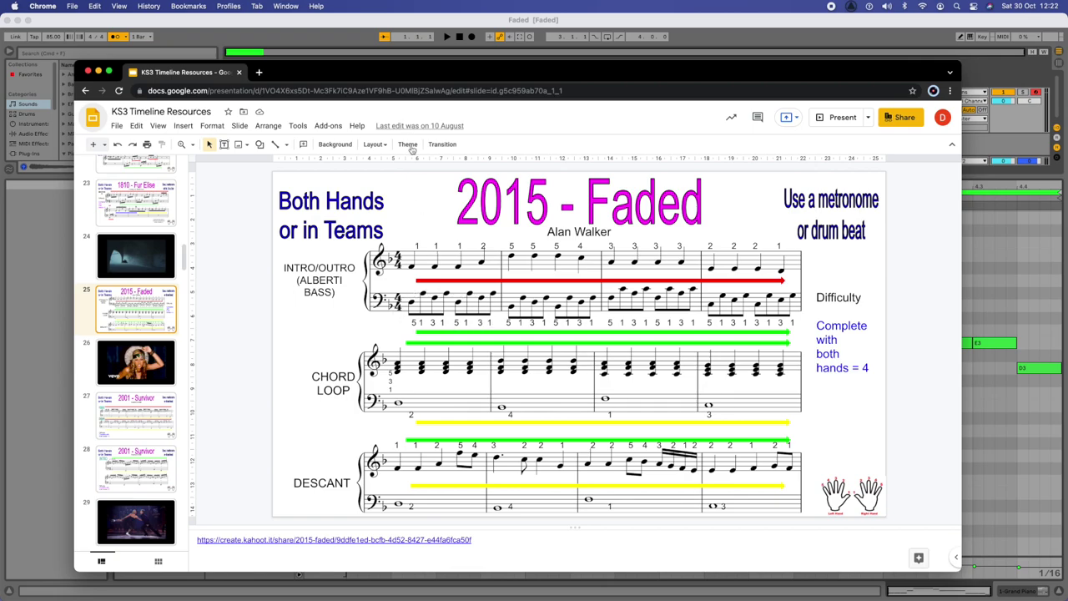
double_click(404, 81)
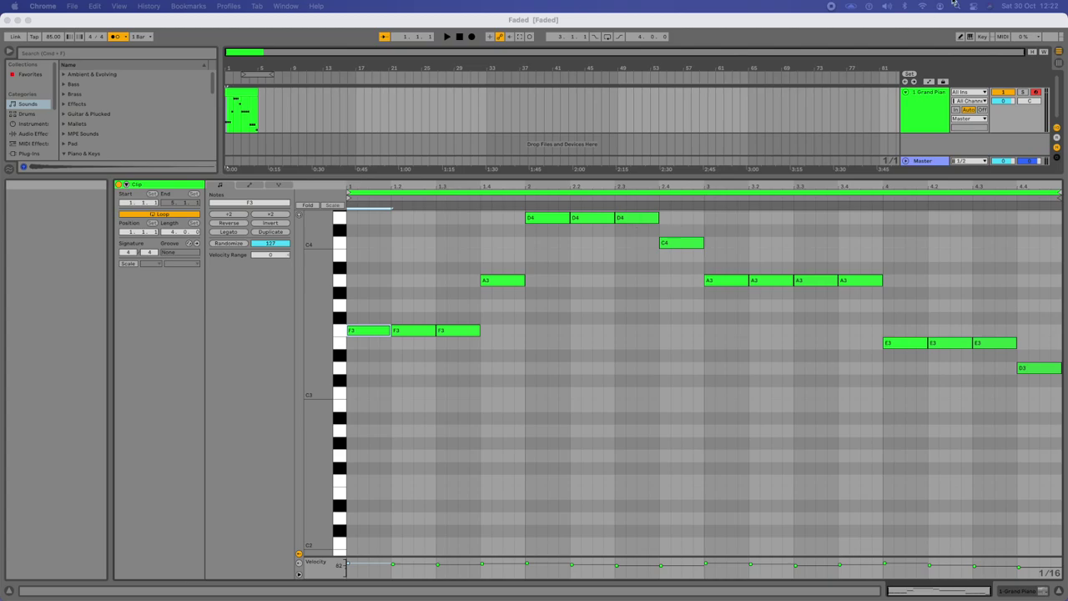
click(962, 43)
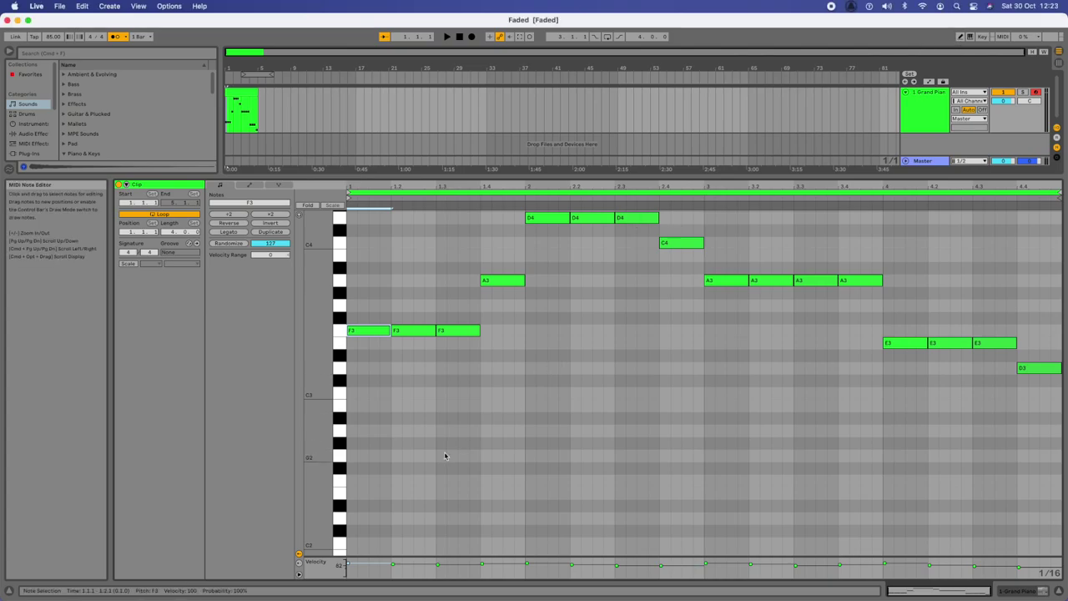
Draw the bass notes D2, A2, F2, A2 across the first two beats of bar 1, doubling each sixteenth to an eighth note.
click(355, 521)
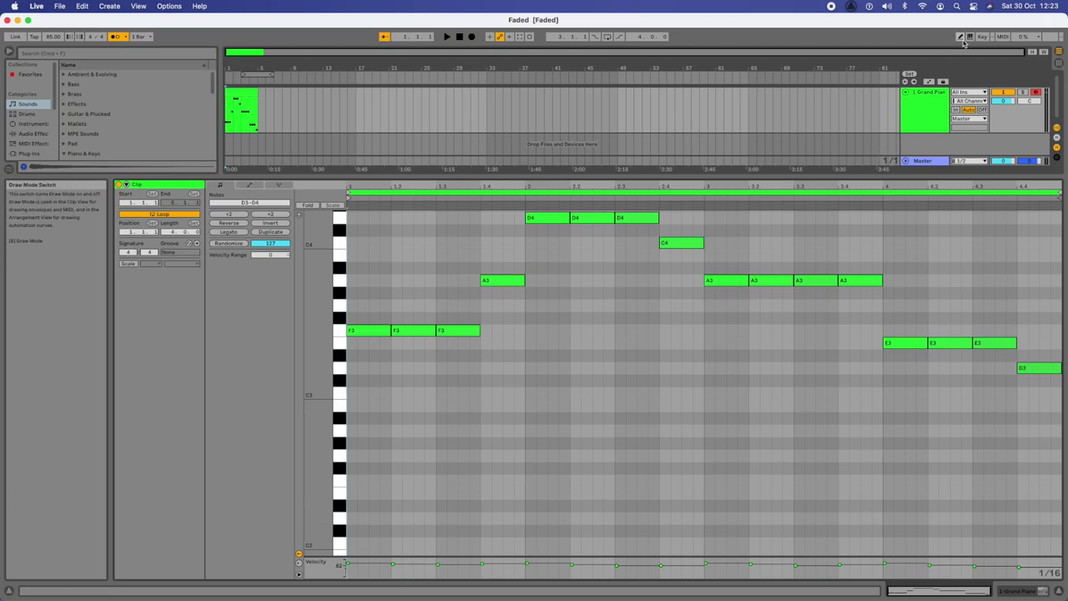
key(b)
click(353, 518)
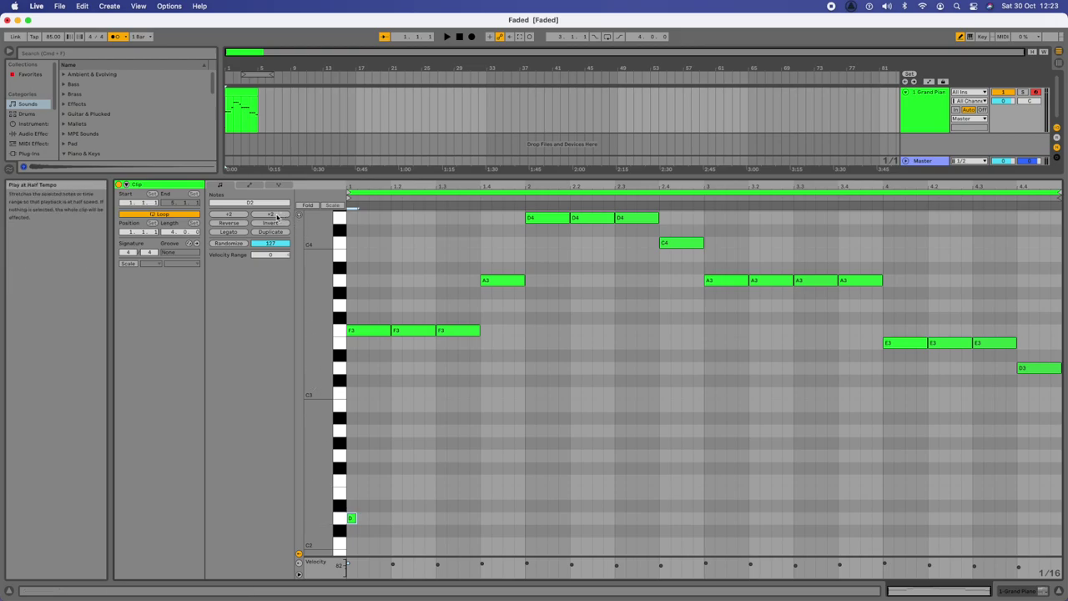
click(278, 216)
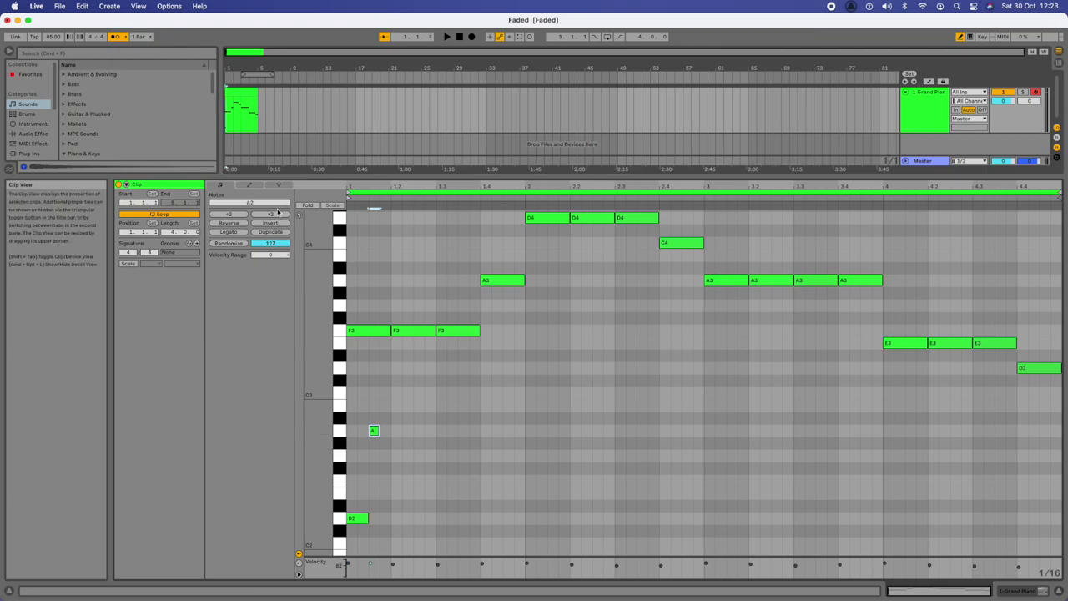
click(374, 431)
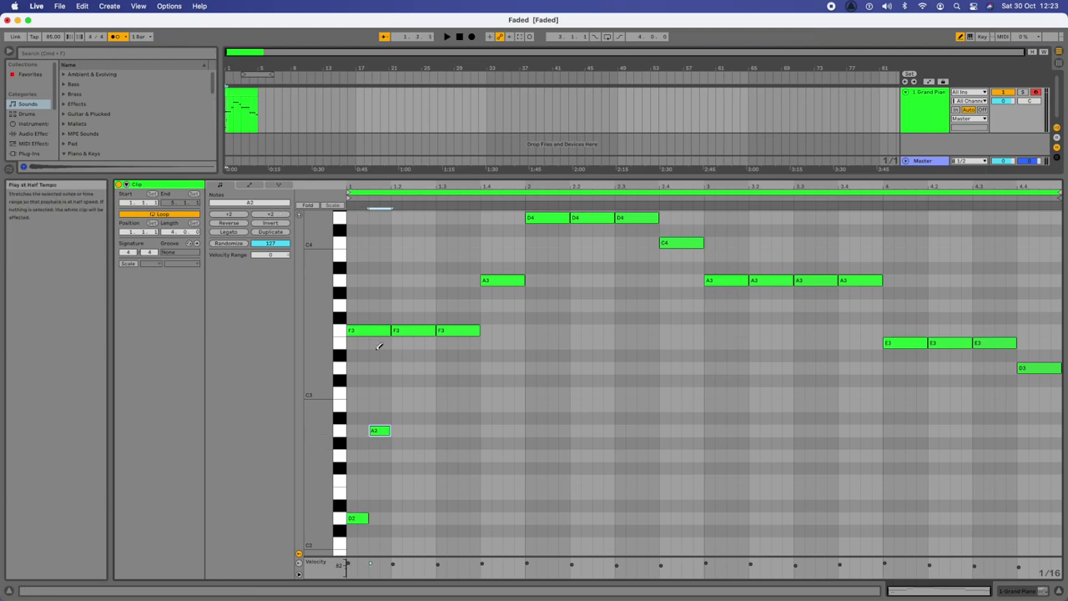
click(401, 480)
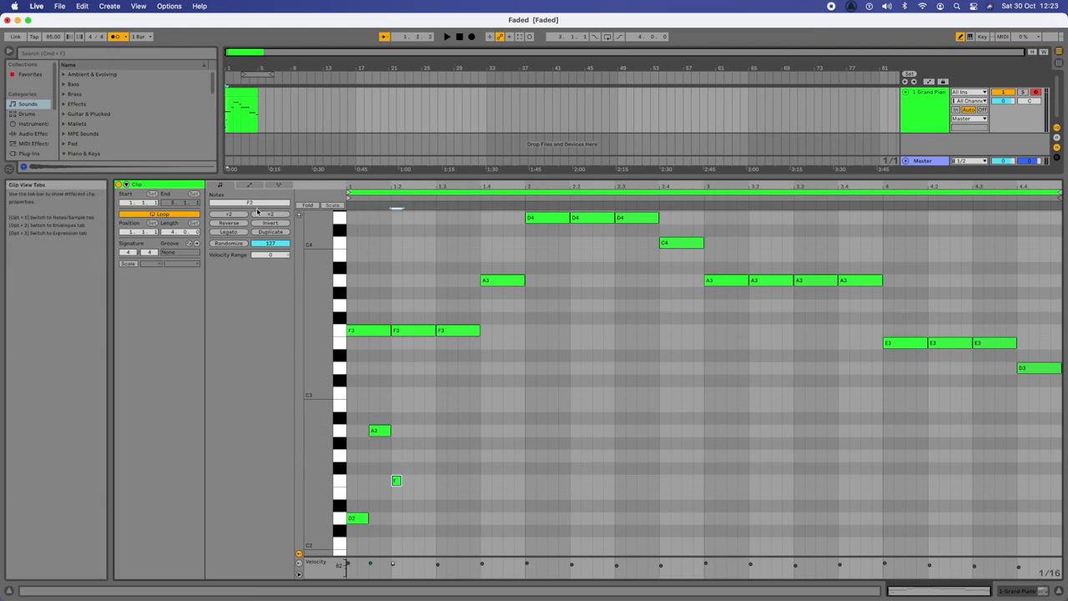
click(417, 431)
click(267, 215)
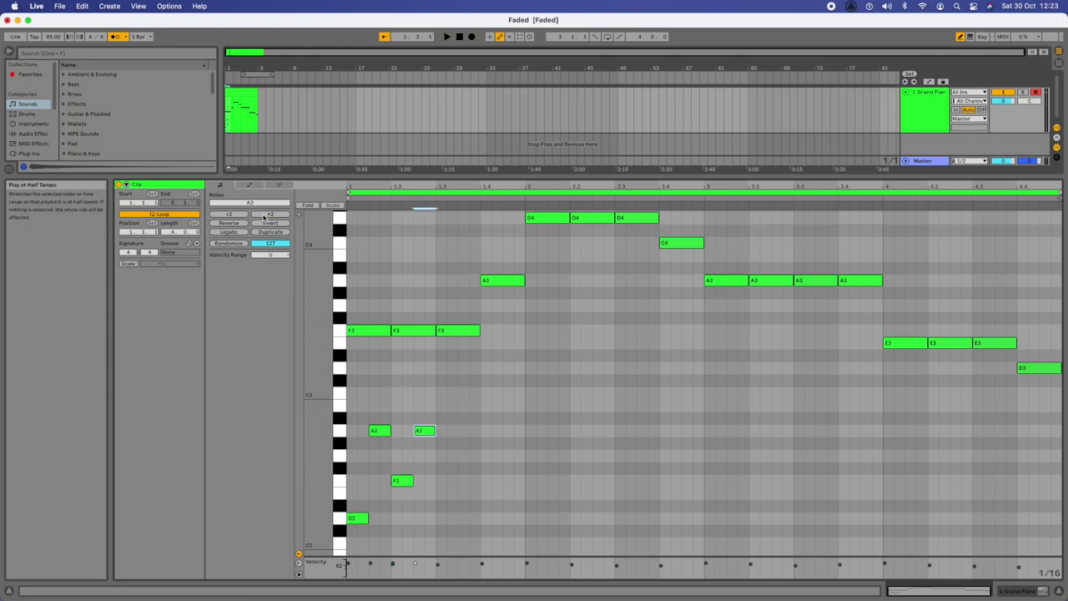
key(Escape)
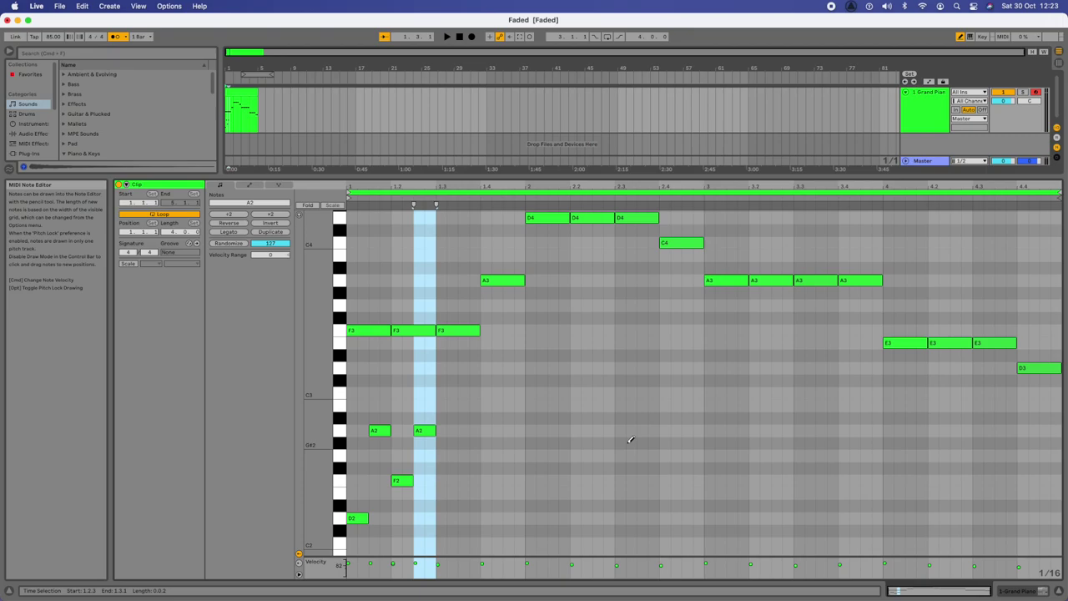
Play the clip from its start twice to hear the first four bass notes under the melody.
click(223, 77)
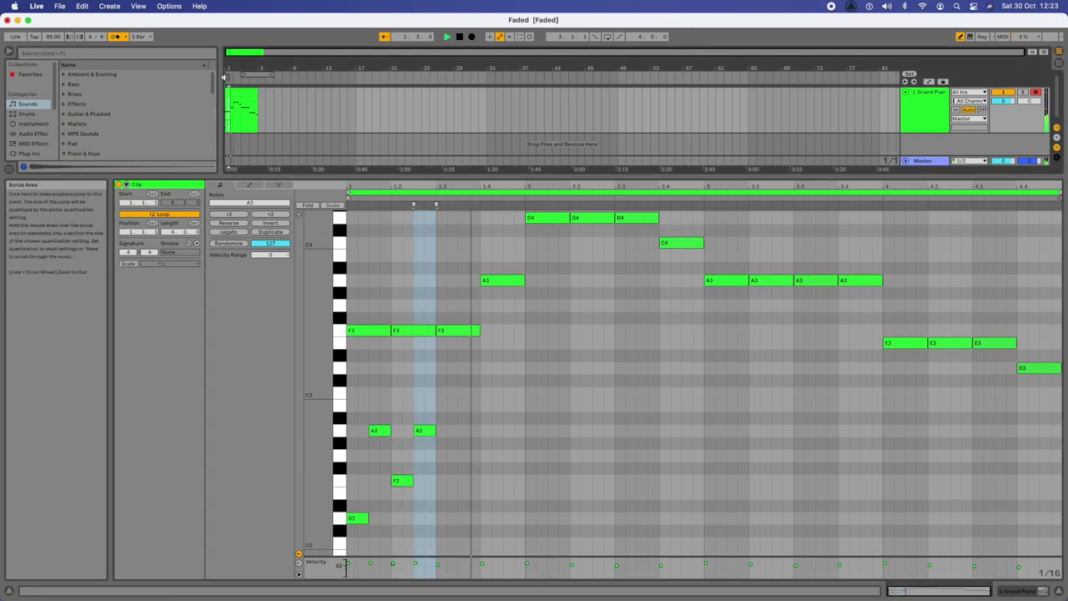
key(space)
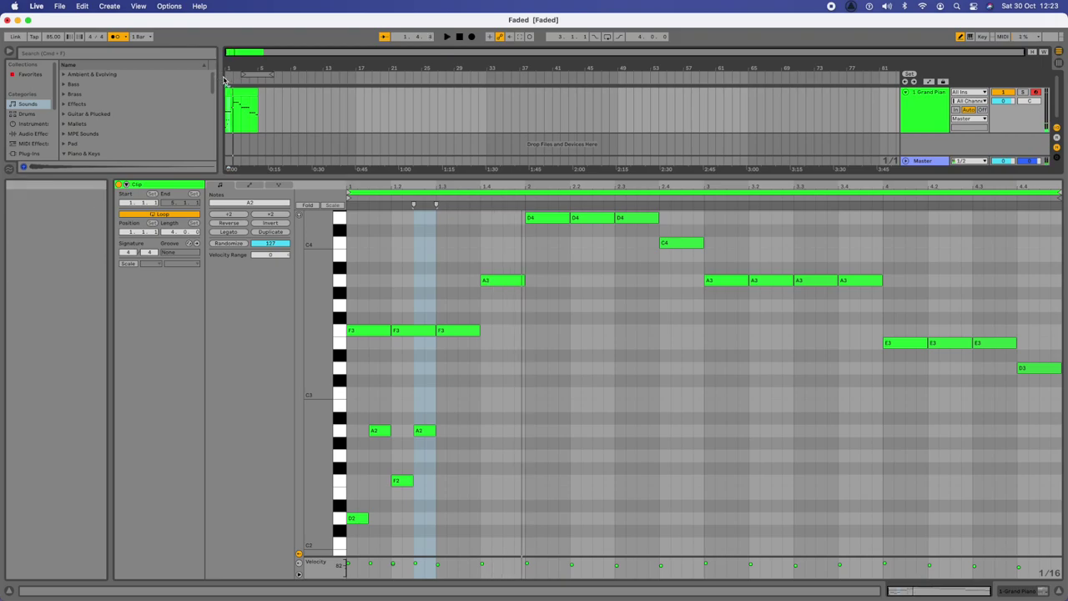
click(223, 77)
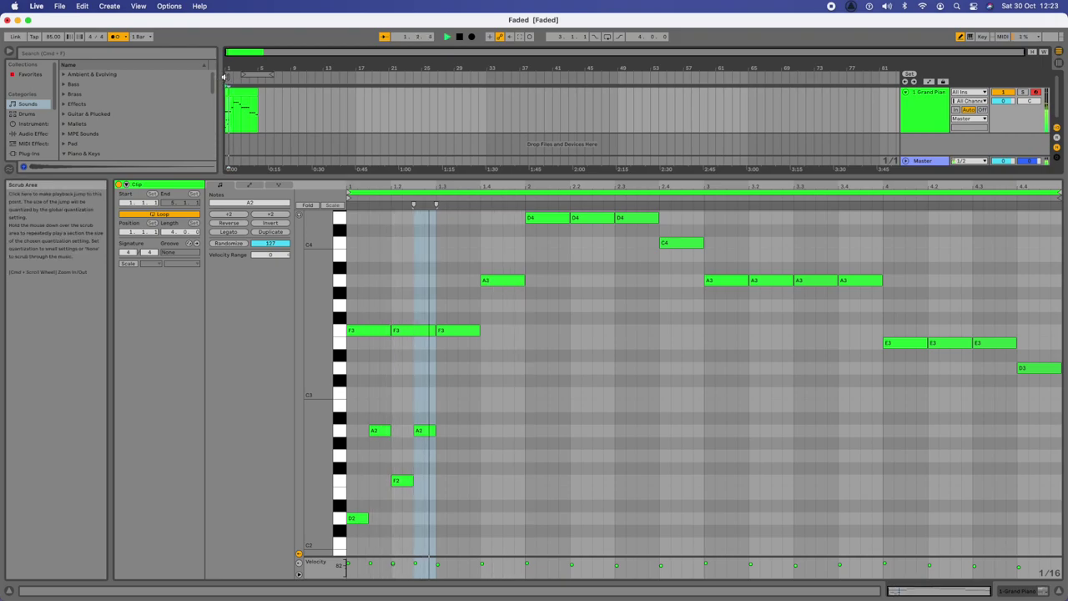
click(224, 77)
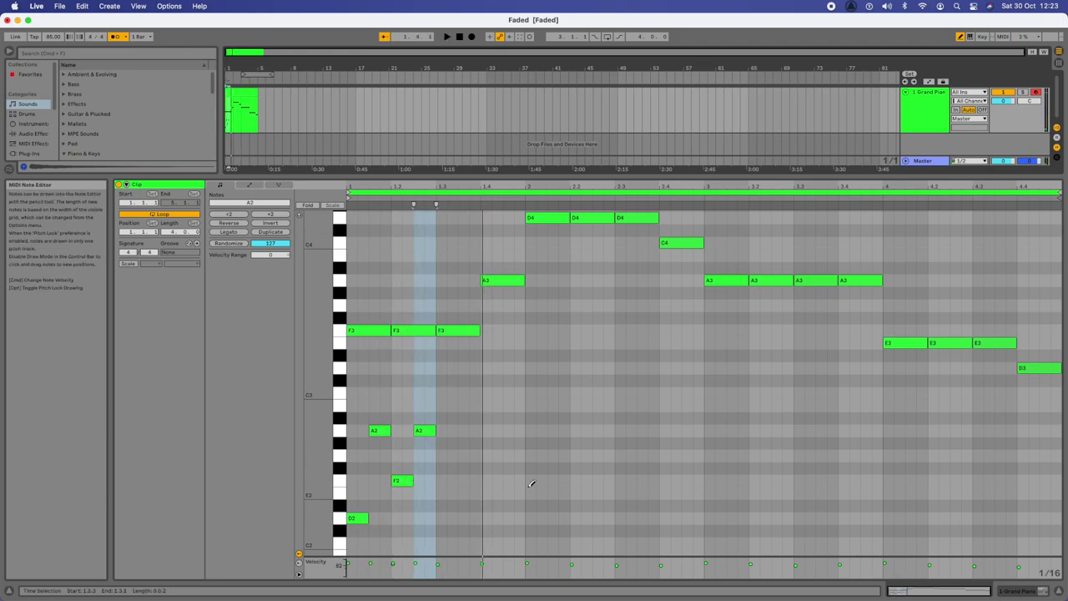
Draw D2, A2, F2, A2 again across beats 3 and 4 of bar 1, doubling each to an eighth note.
click(444, 518)
click(268, 214)
click(468, 430)
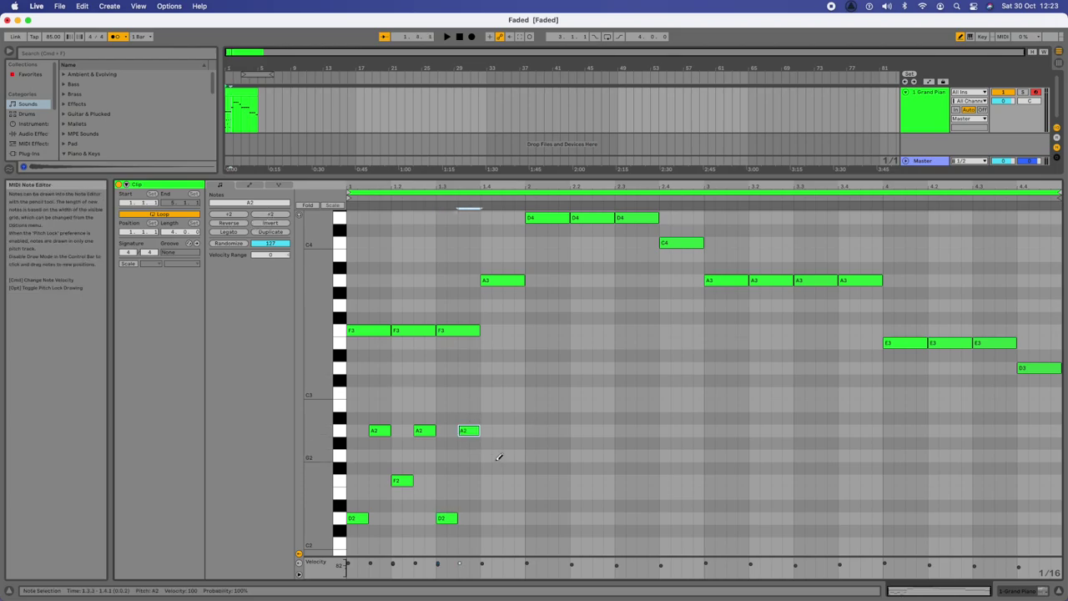
click(486, 480)
click(272, 216)
click(510, 429)
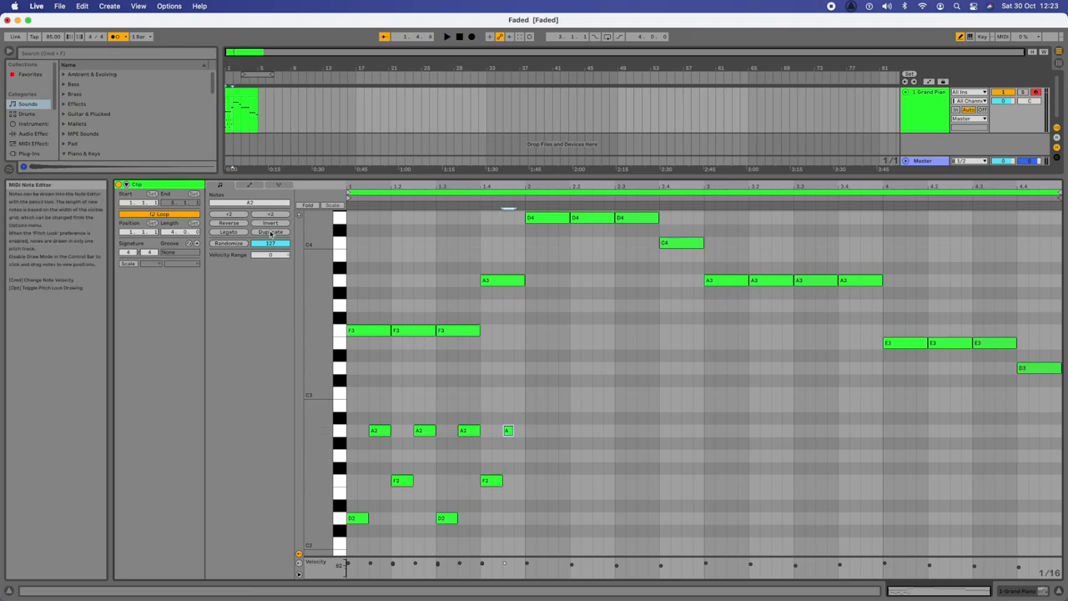
click(264, 215)
Play back the completed first bar and turn off Draw Mode for the clip's notes.
key(space)
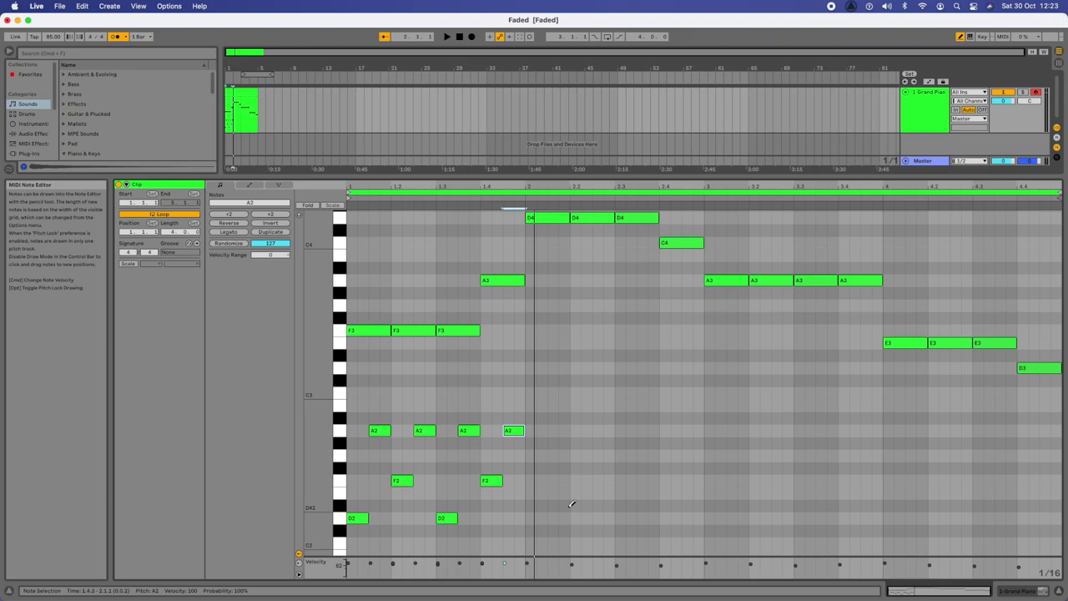
scroll(571, 503, down, 6)
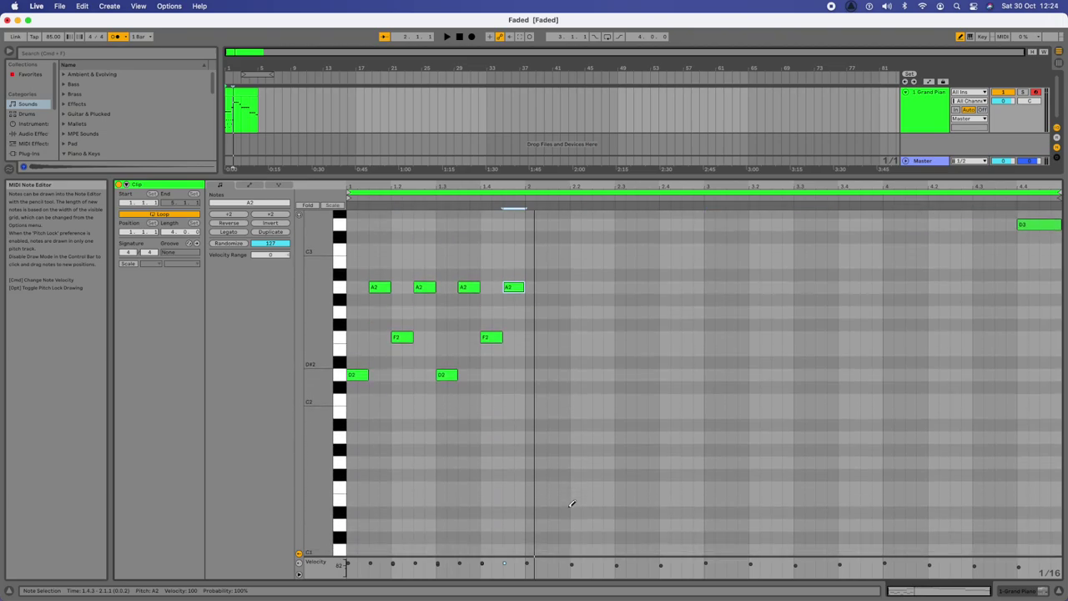
click(961, 35)
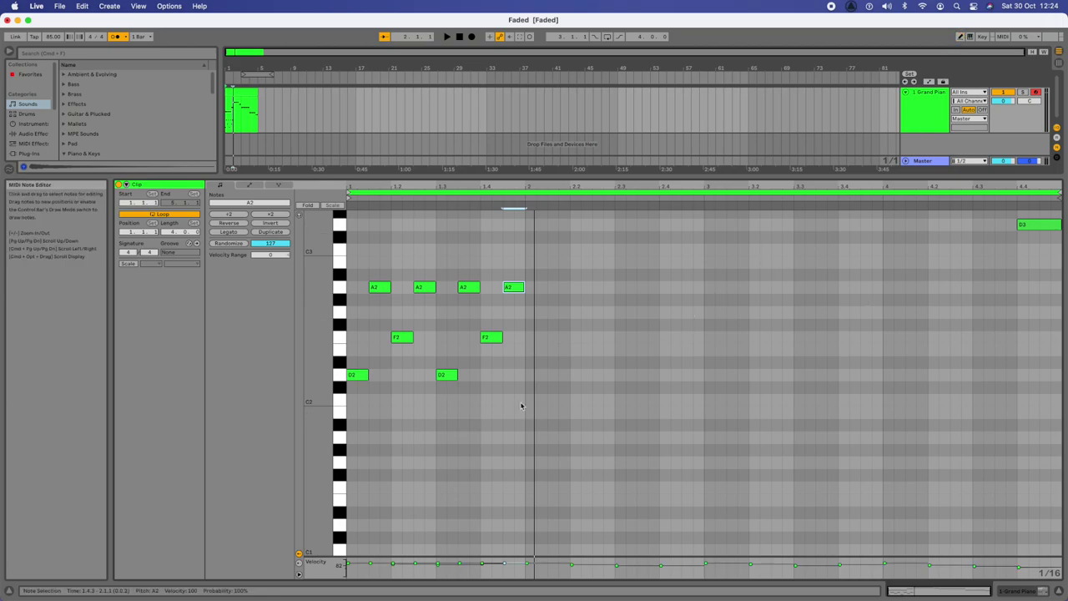
Duplicate the eight bass notes of bar 1 into bar 2.
drag(534, 394, 353, 275)
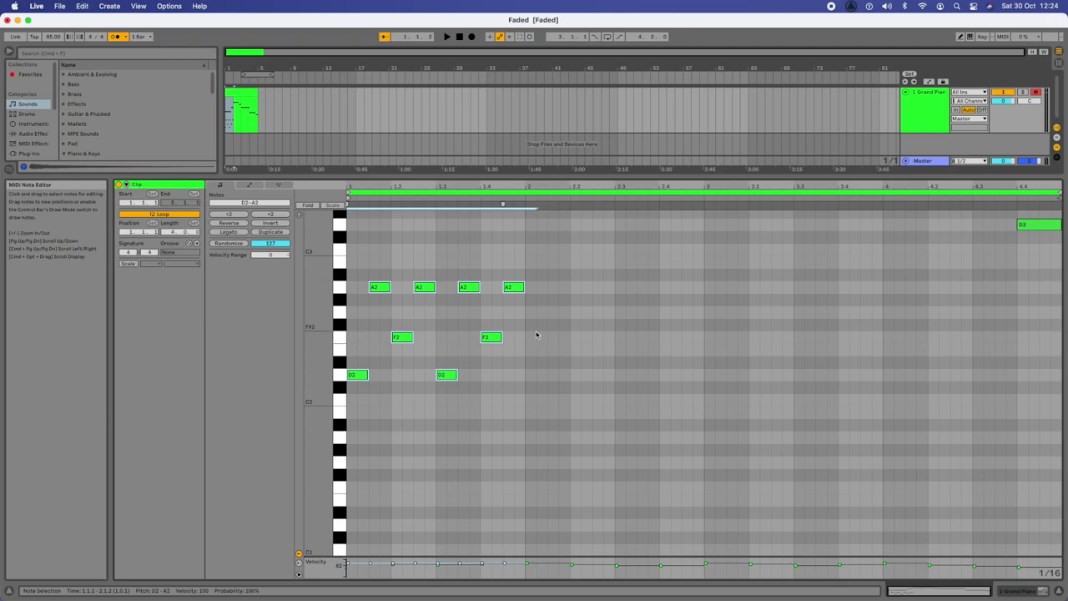
key(super+d)
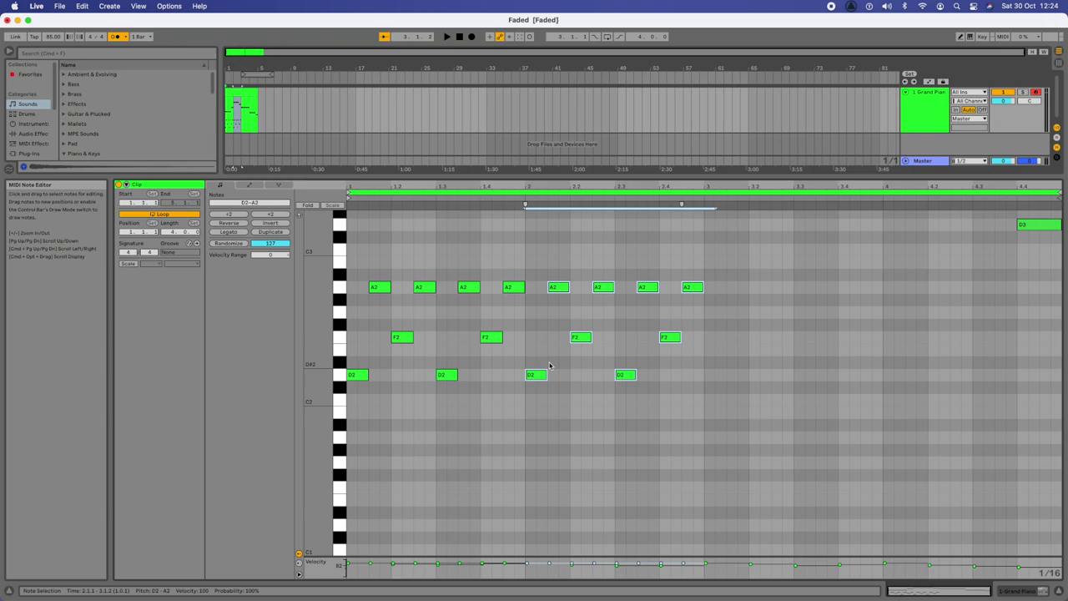
click(547, 418)
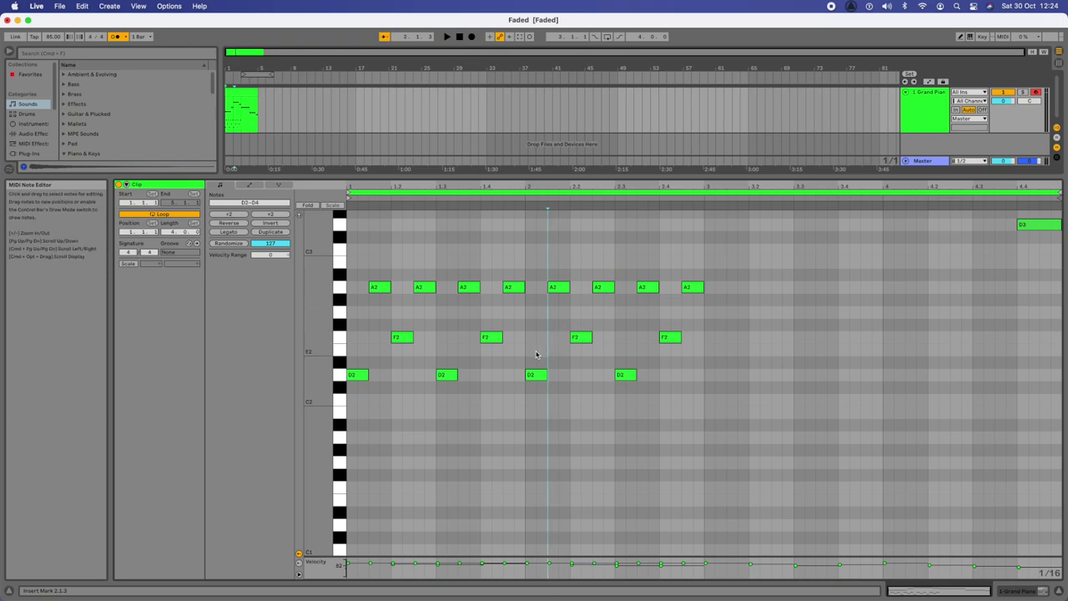
Re-pitch the bass copy in bar 2 to A#1, F2, D2, F2, played twice, and play the result.
drag(533, 377, 540, 430)
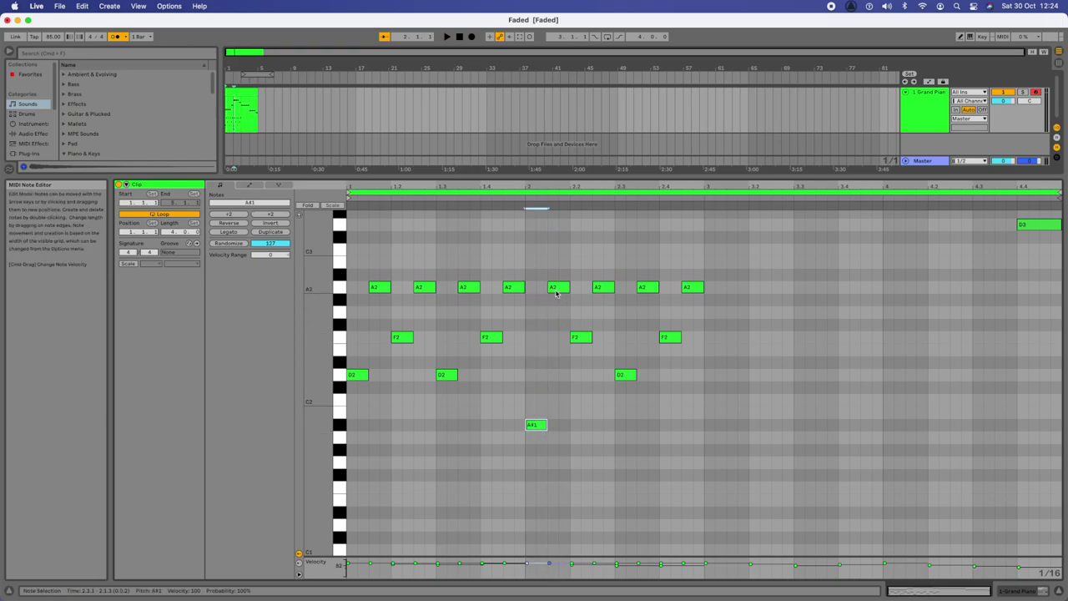
drag(556, 291, 586, 382)
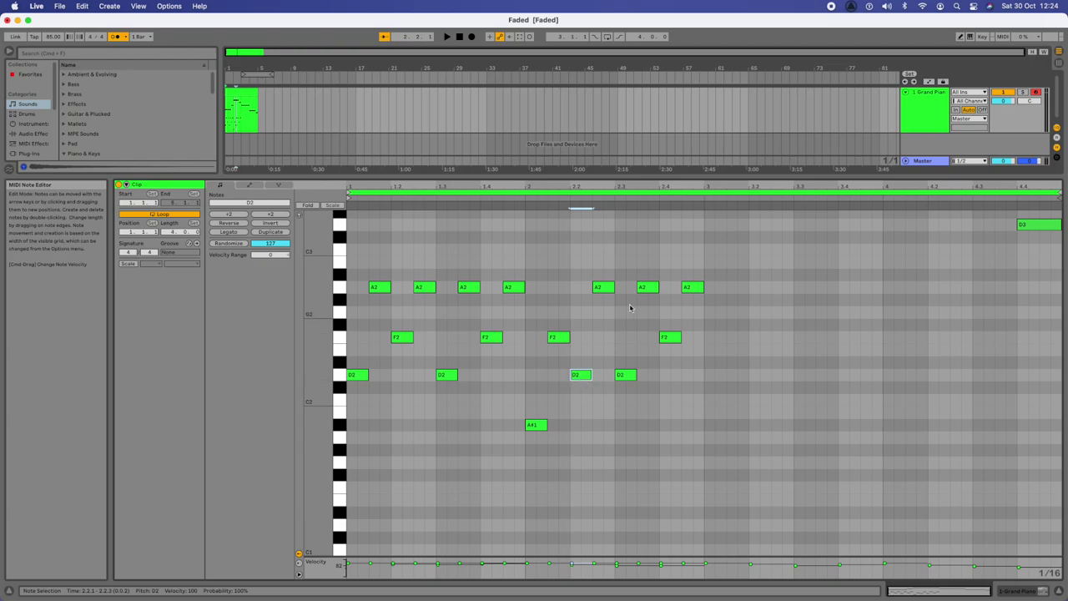
drag(608, 289, 626, 426)
drag(649, 288, 670, 377)
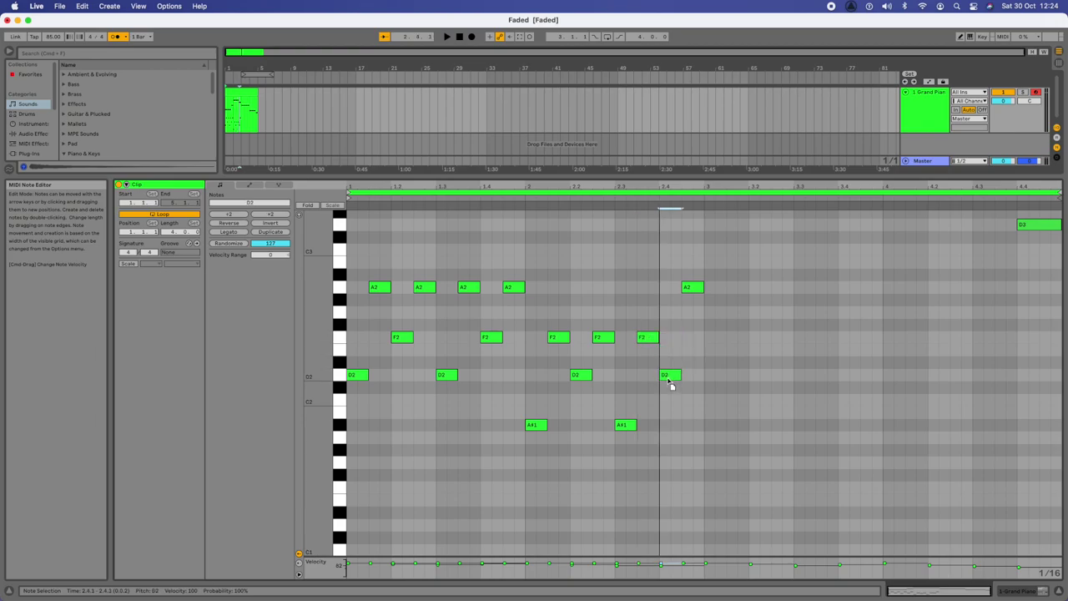
drag(692, 288, 696, 347)
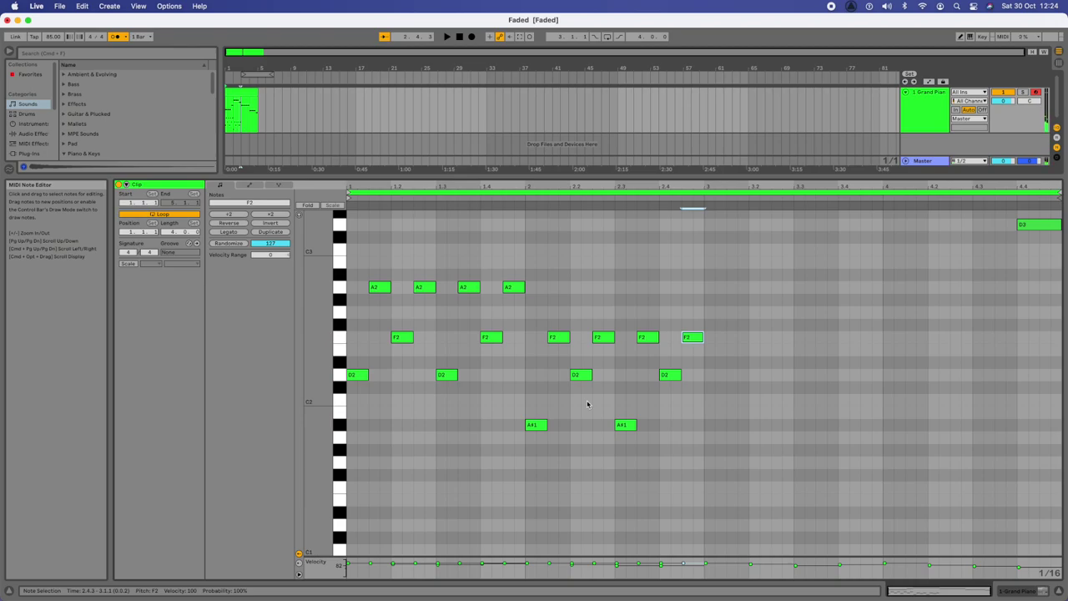
key(space)
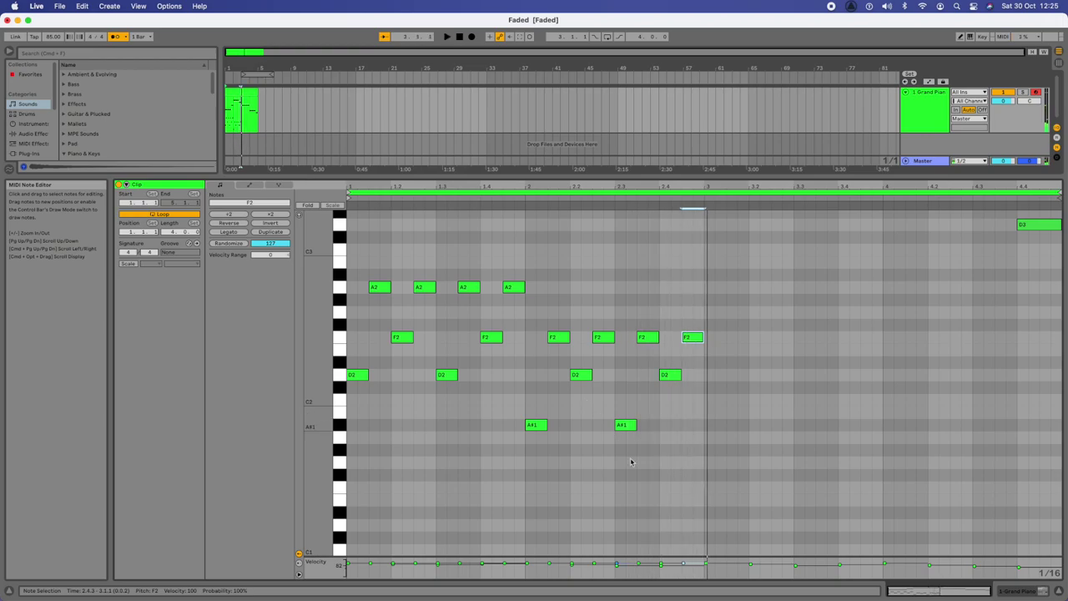
Delete all the bass notes in bar 2.
drag(530, 423, 698, 328)
key(Delete)
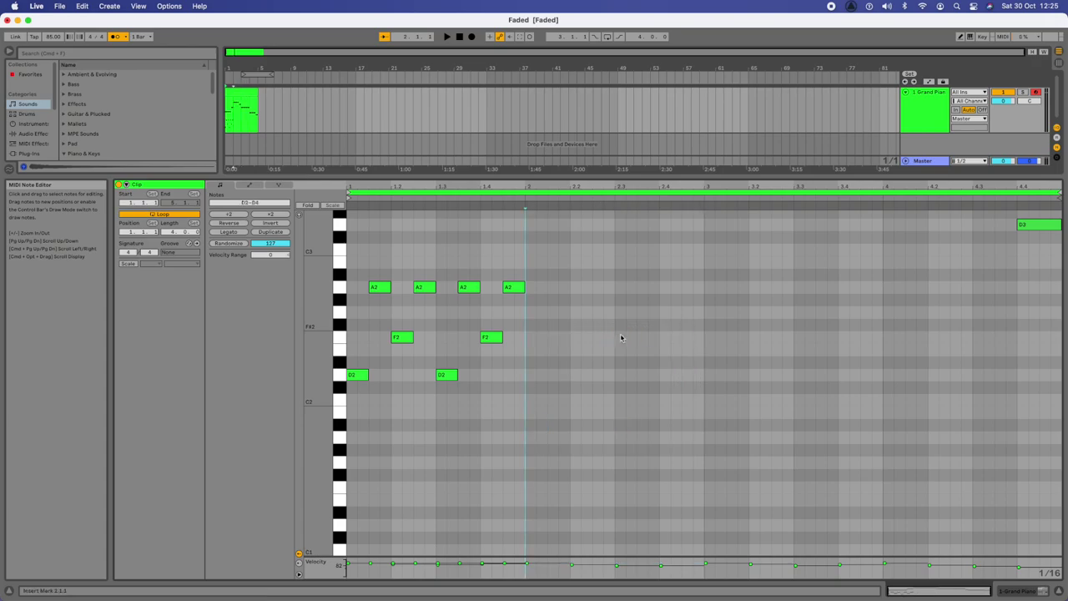
Lower the velocities of the first four bass notes, D2, A2, F2 and A2, by slightly different amounts.
click(356, 376)
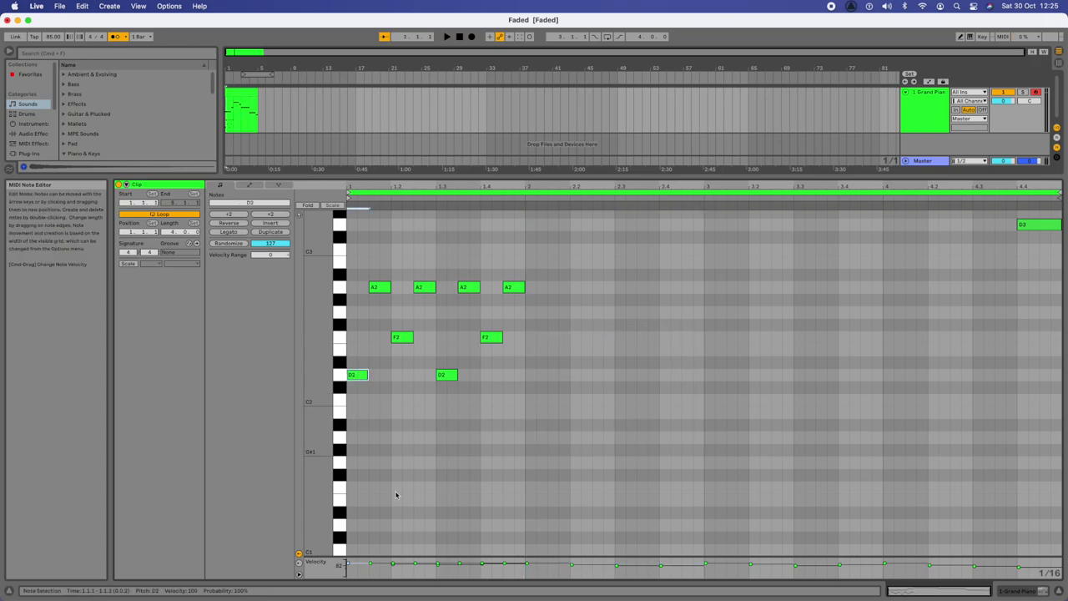
click(350, 567)
drag(349, 565, 349, 566)
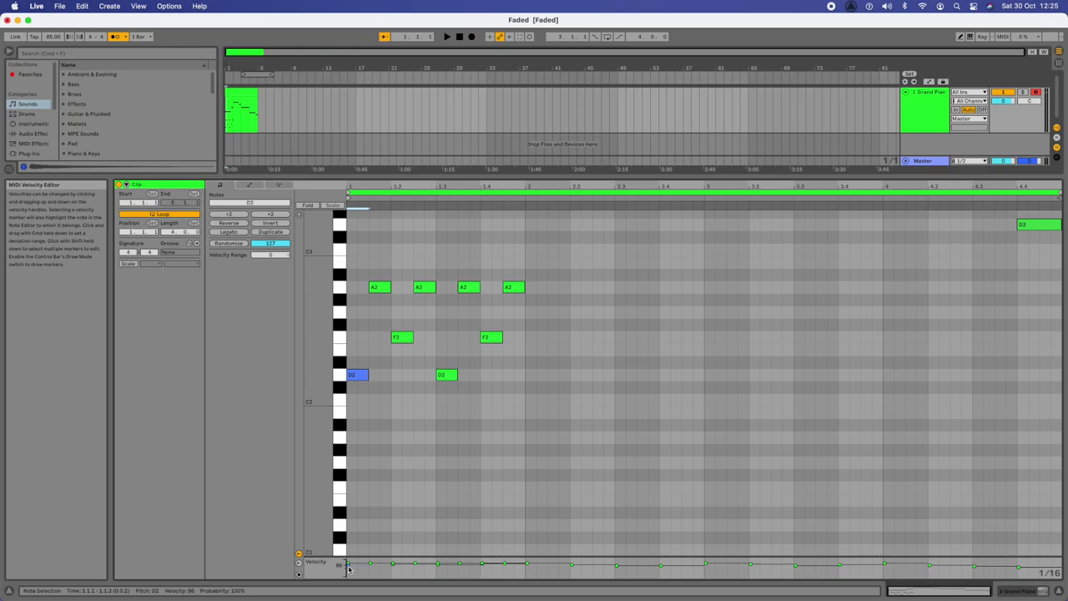
click(382, 285)
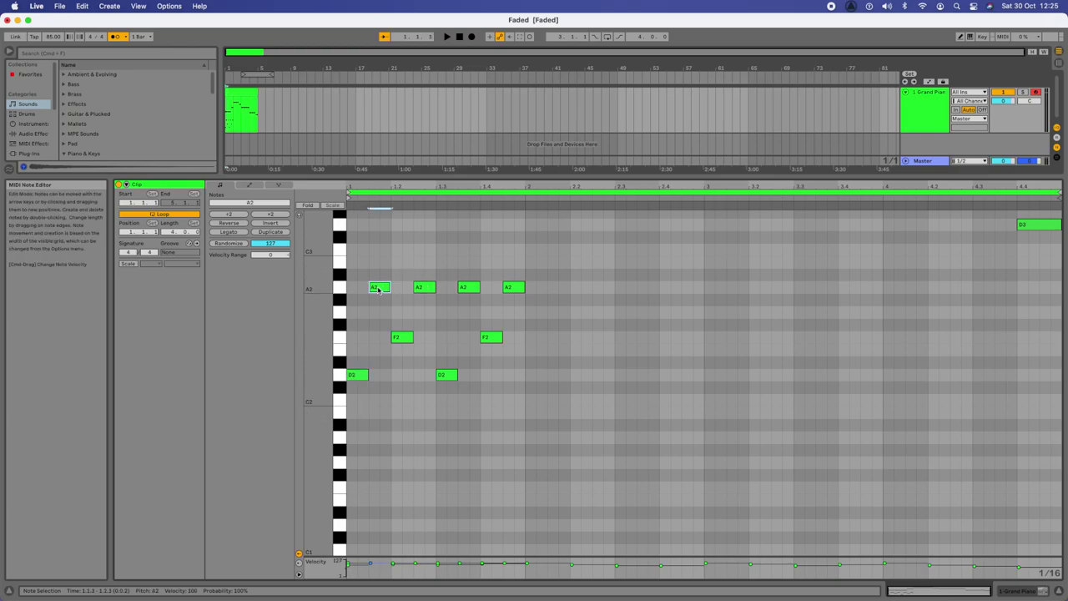
click(370, 564)
drag(370, 565, 370, 567)
click(392, 564)
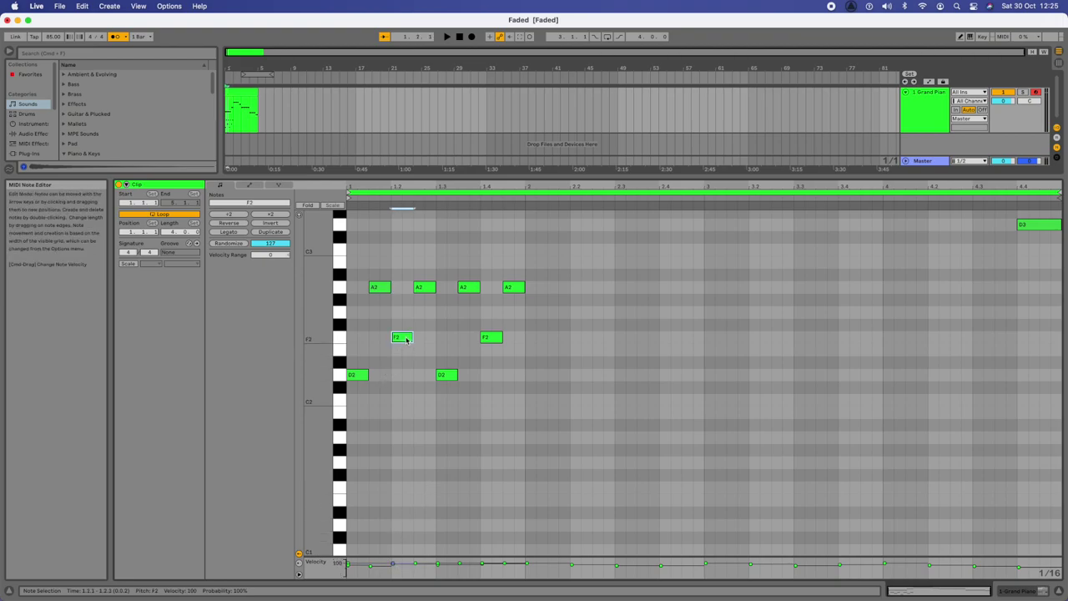
drag(395, 566, 395, 584)
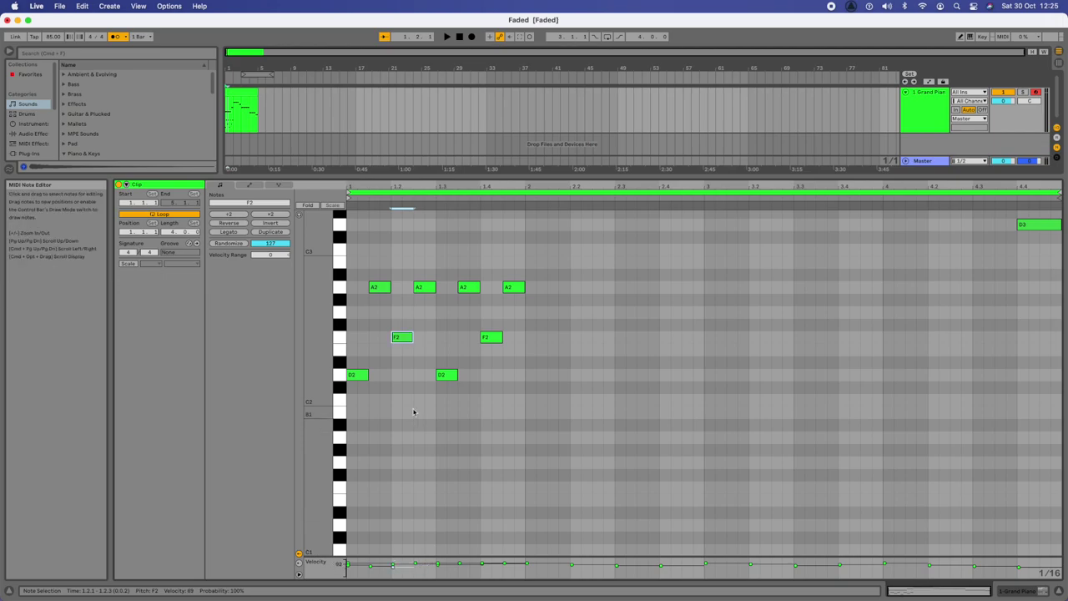
click(415, 564)
drag(416, 564, 416, 566)
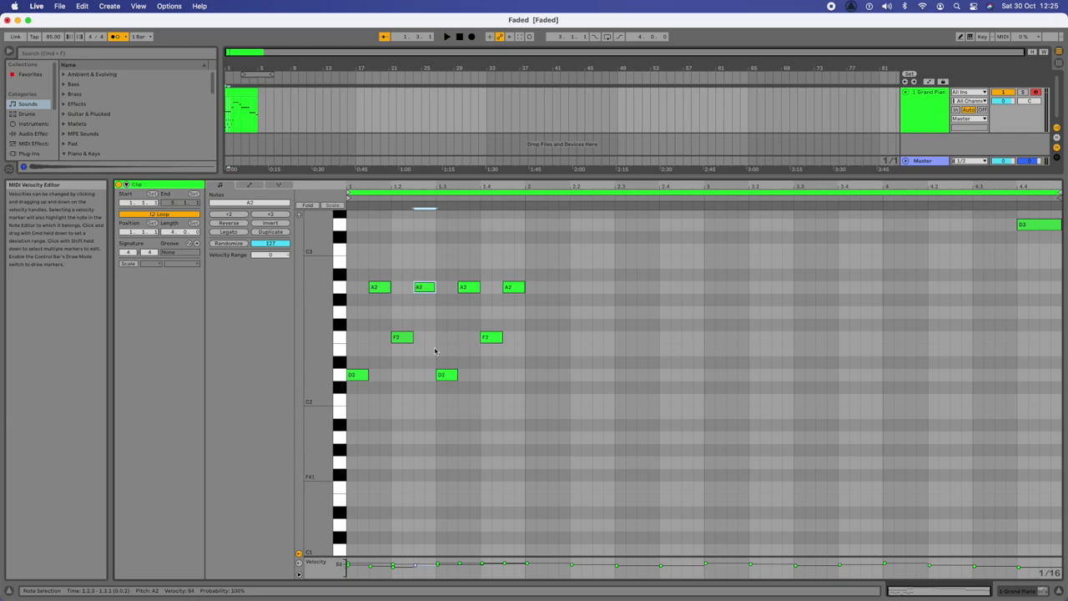
Lower the velocities of the bass notes D2, A2, F2 and A2 on beats 3 and 4 of bar 1.
click(447, 375)
click(442, 567)
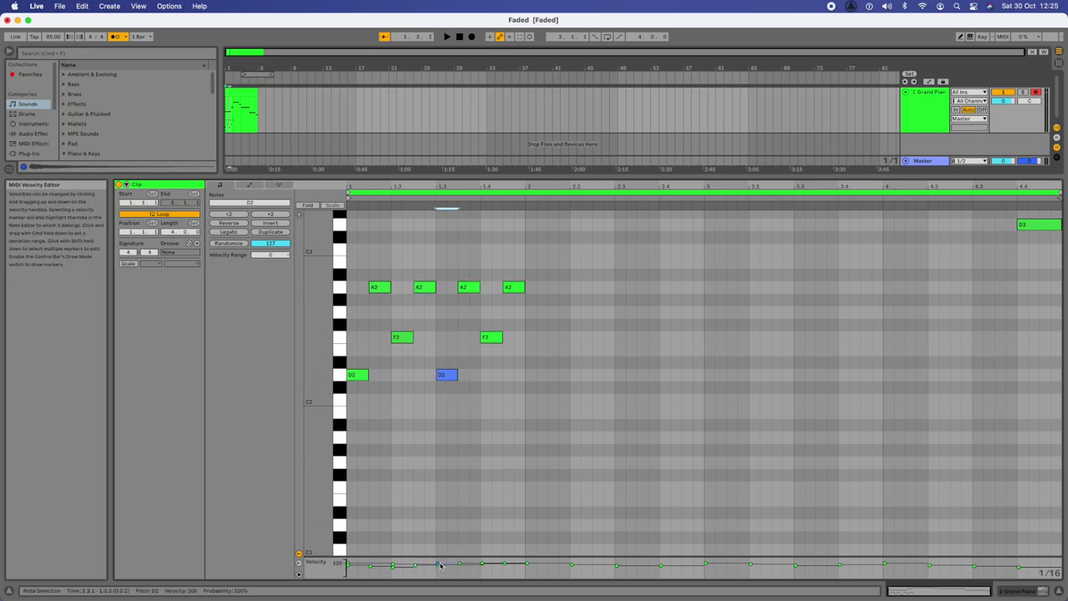
drag(440, 567, 440, 569)
click(469, 287)
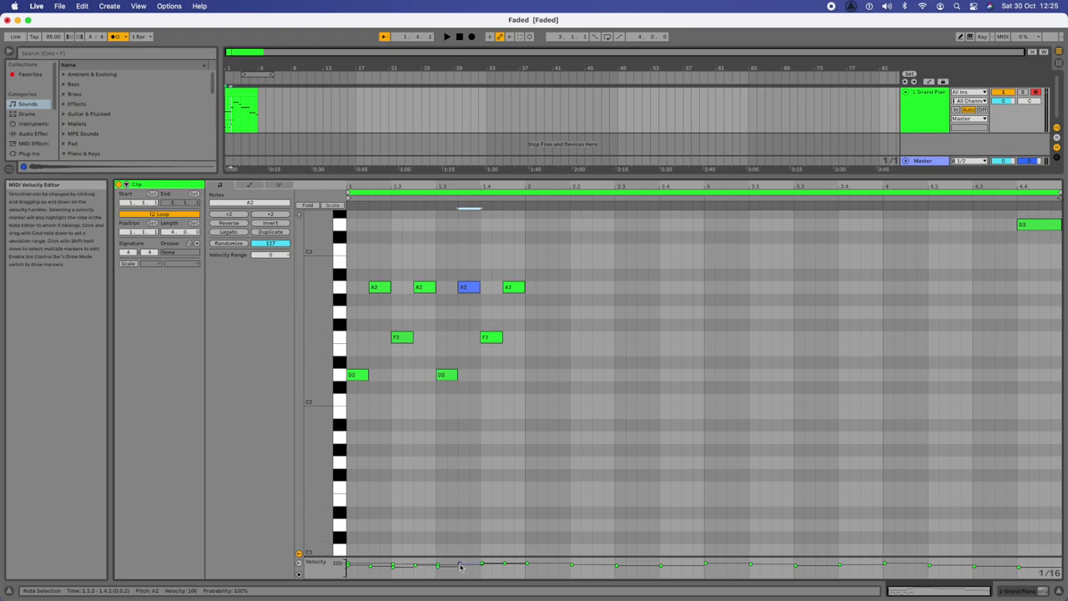
drag(437, 567, 437, 571)
drag(459, 565, 459, 568)
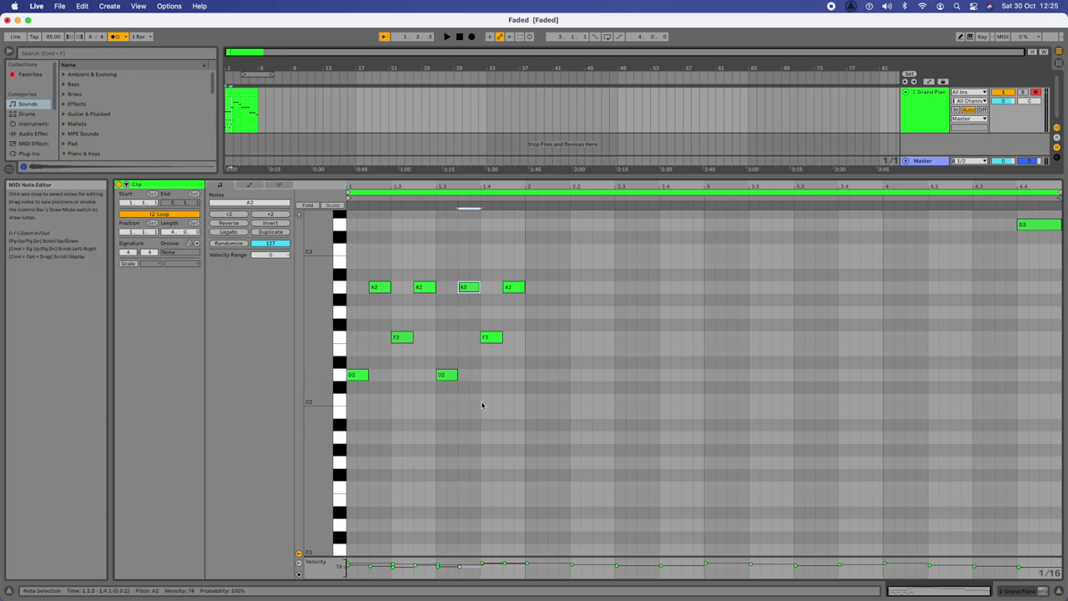
click(491, 335)
click(482, 566)
click(510, 286)
drag(504, 564, 504, 566)
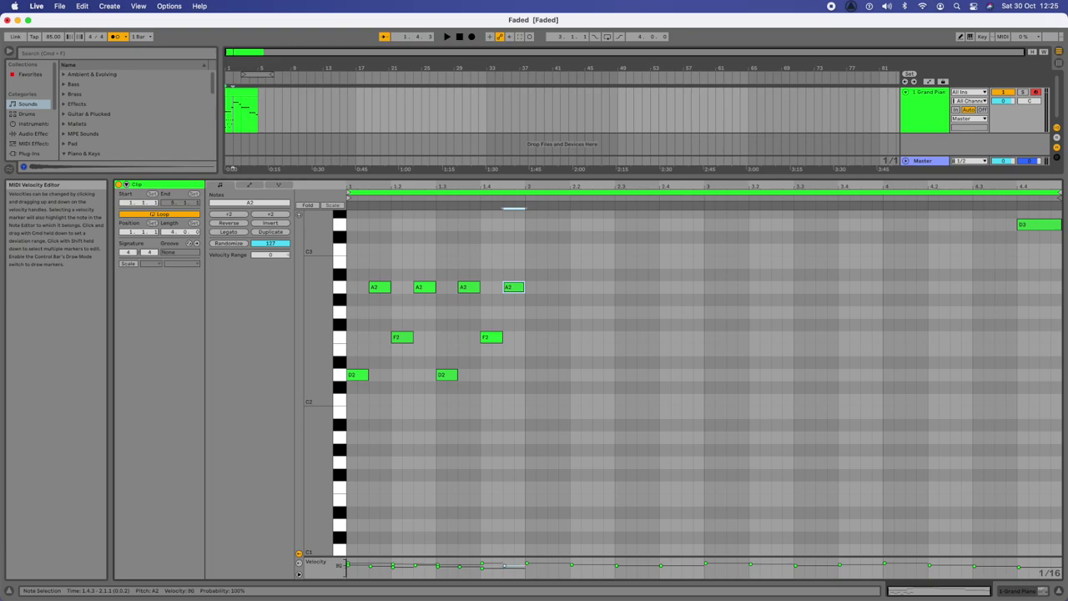
Play the clip again to hear bar 1 with the softened bass notes.
key(space)
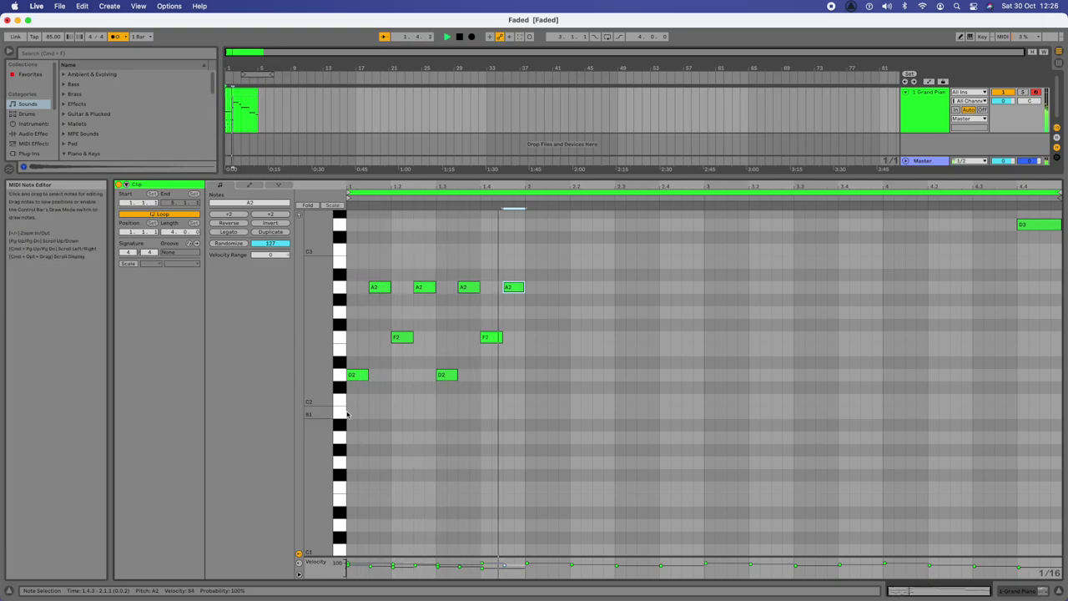
key(space)
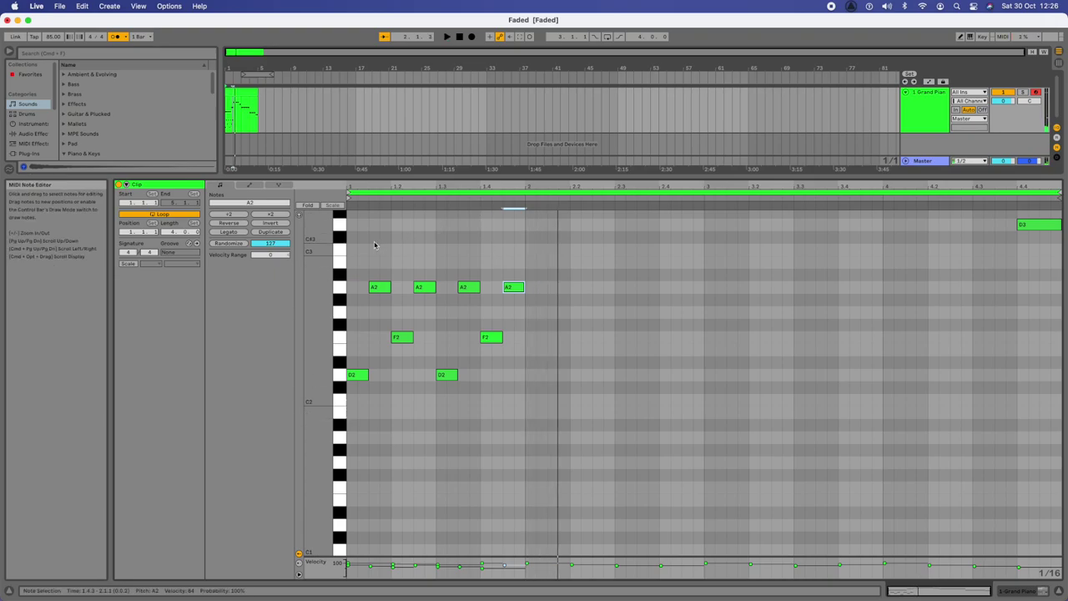
key(space)
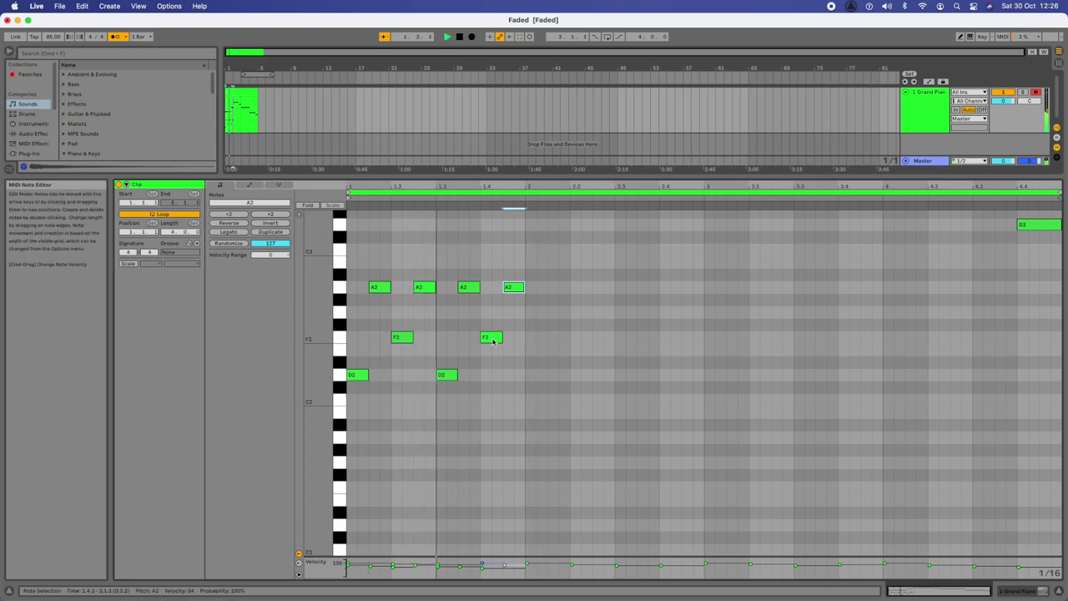
Set the velocity of the F2 note at beat 1.4 to 74 and play back bar 1.
key(space)
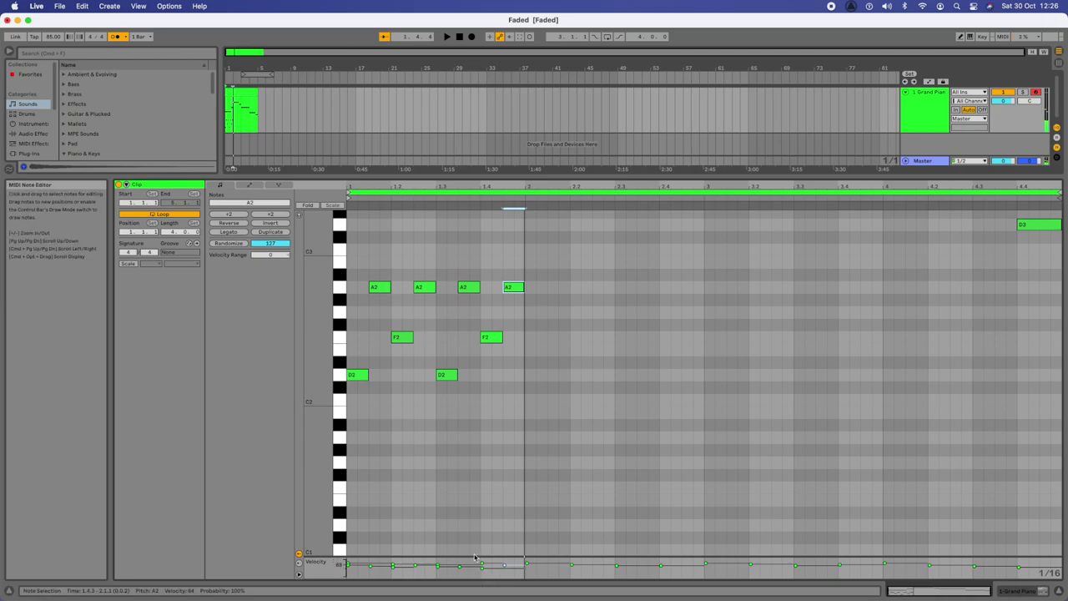
click(483, 567)
drag(483, 567, 483, 565)
key(space)
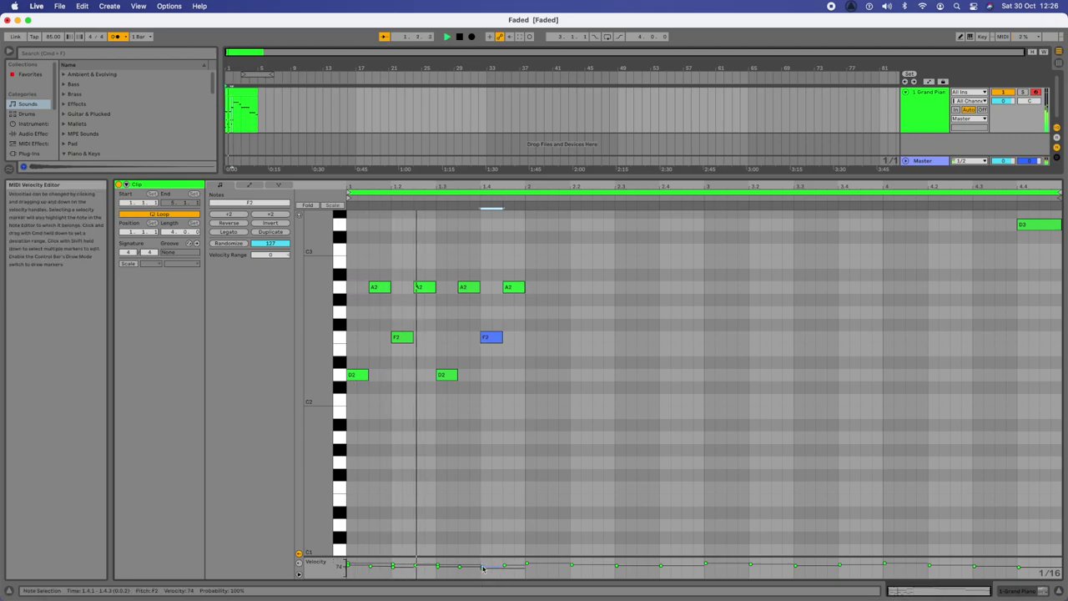
key(space)
Duplicate the D2–A2 accompaniment pattern from bar 1 into bar 2 and transpose the copy down to start on A#1.
drag(529, 402, 351, 284)
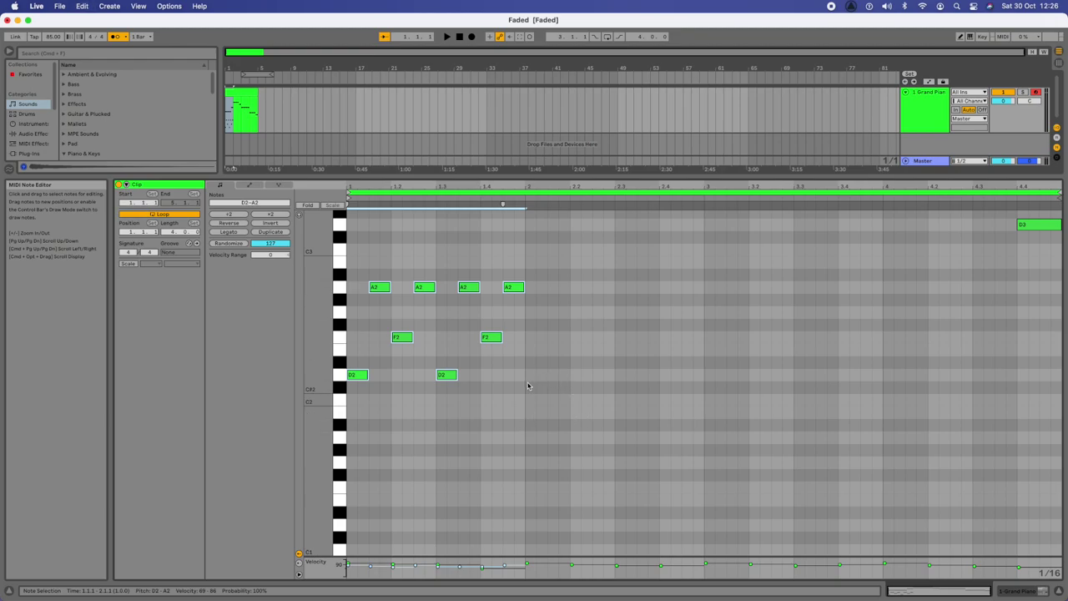
key(super+d)
drag(537, 375, 543, 427)
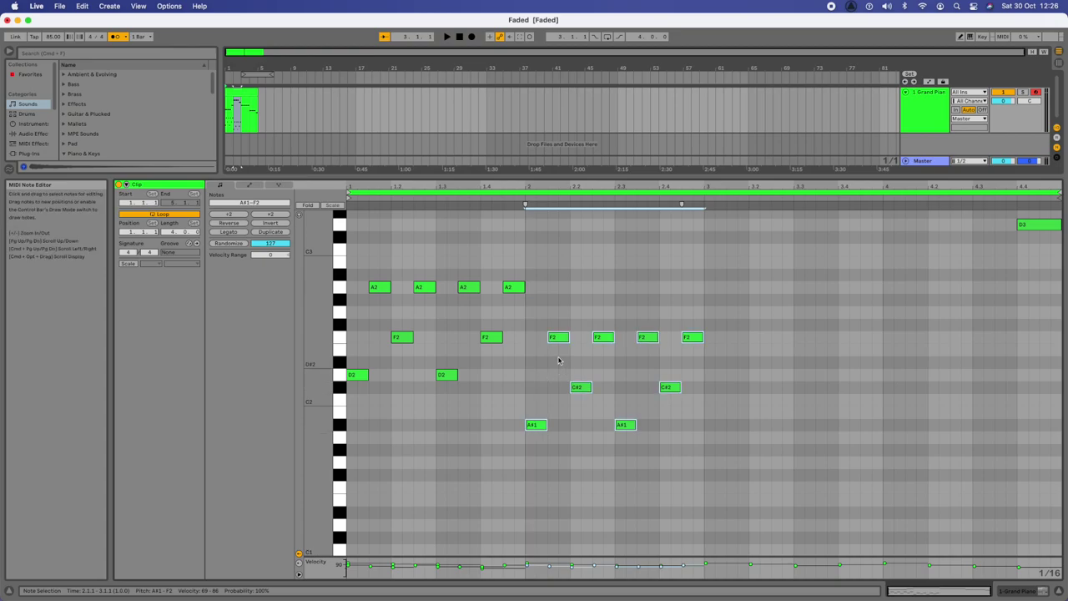
Raise the two C#2 notes in bar 2 to D2 and play the pattern back.
click(583, 409)
drag(581, 387, 580, 375)
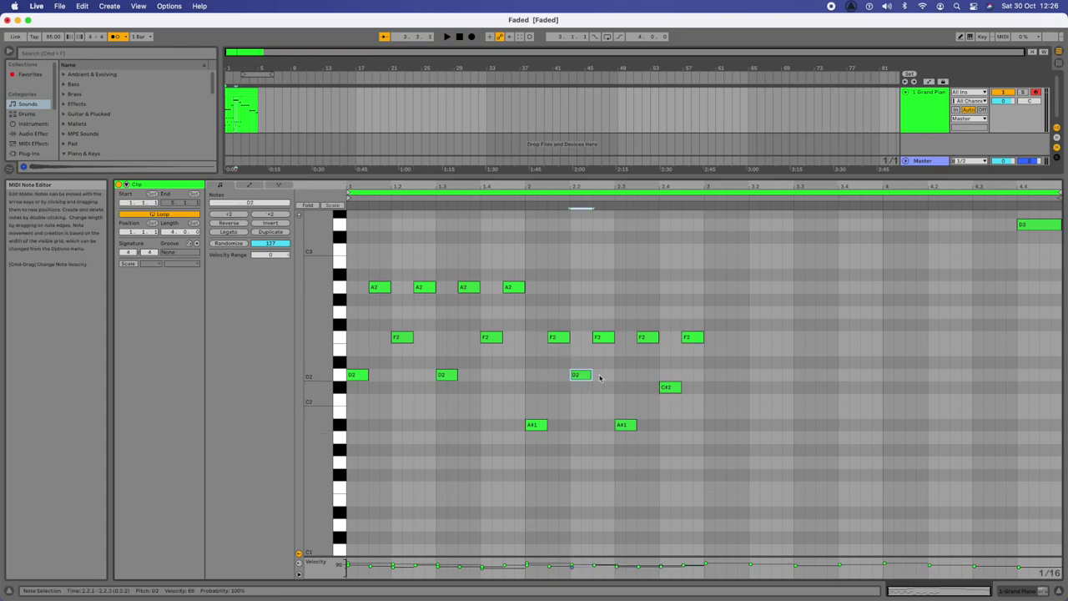
drag(668, 390, 670, 384)
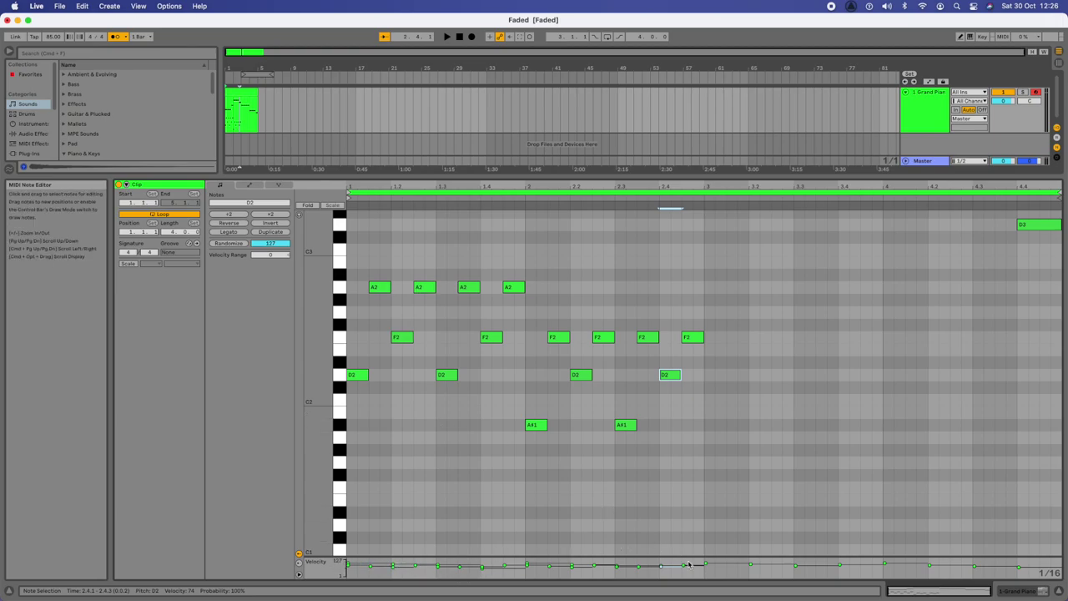
key(space)
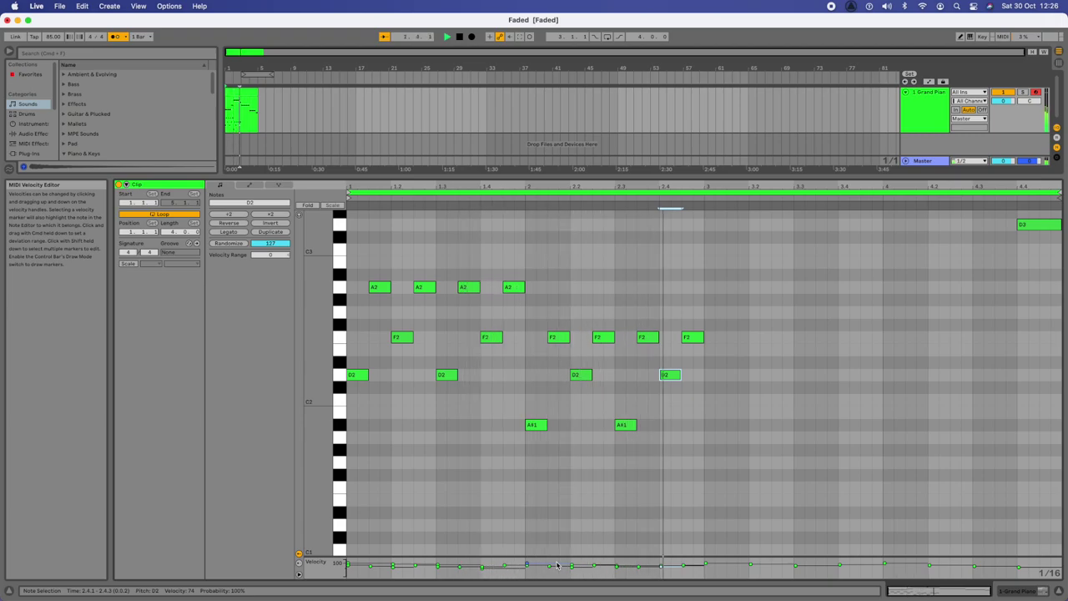
key(space)
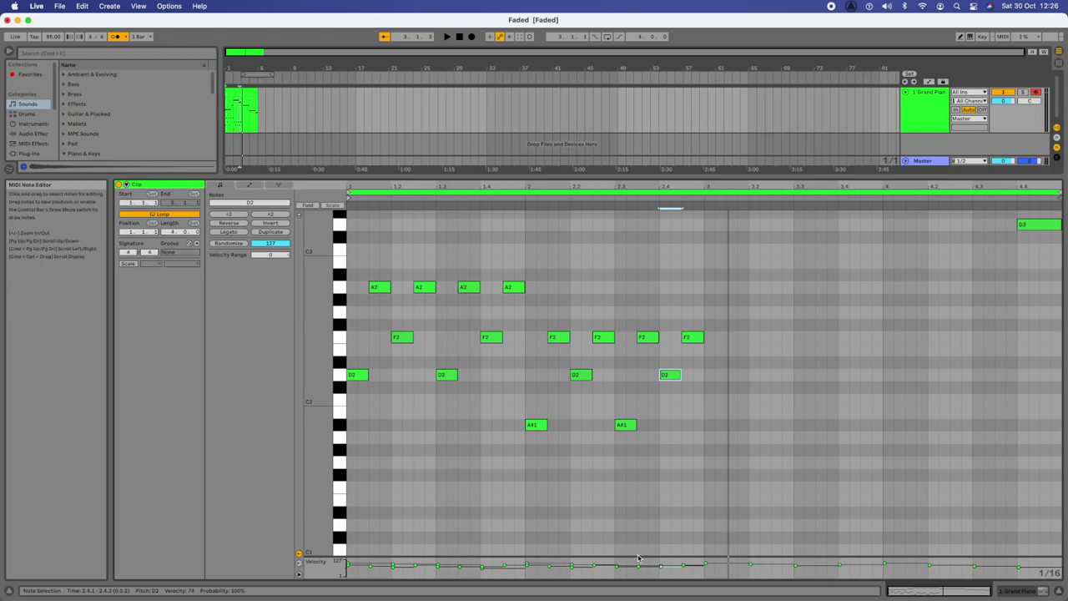
Duplicate the bar 2 accompaniment into bar 3 and transpose the copy up to start on F2.
drag(527, 461, 695, 292)
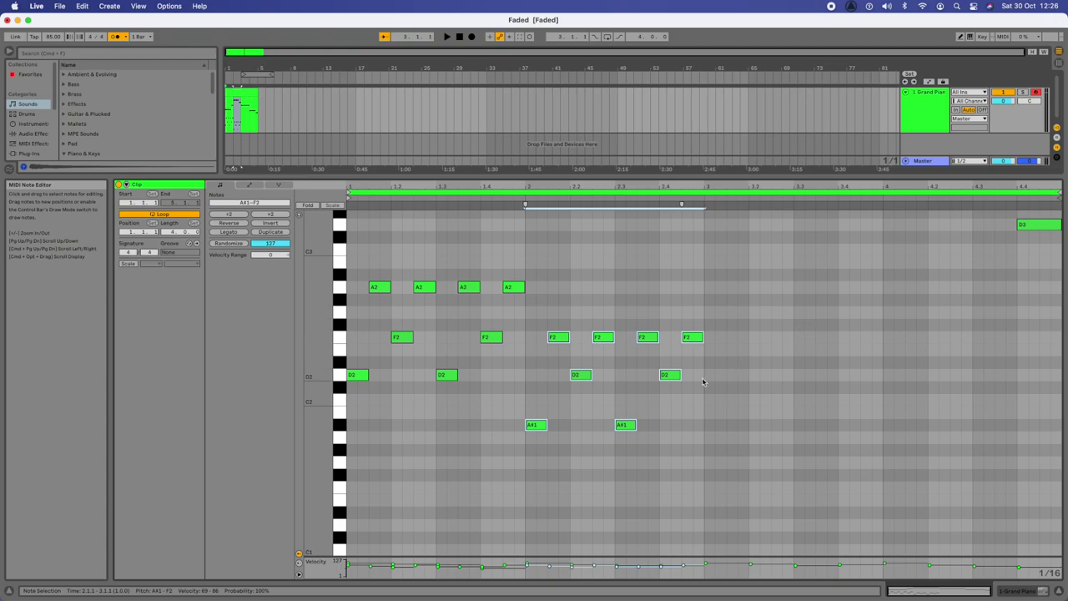
key(super+d)
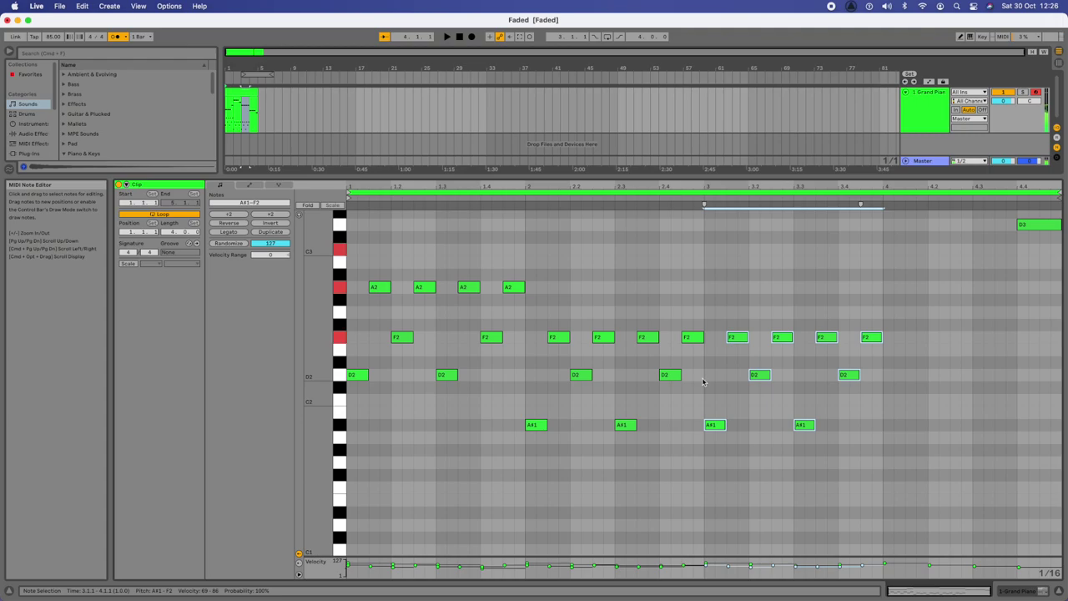
mouse_move(717, 428)
mouse_down()
mouse_move(711, 337)
mouse_move(718, 341)
mouse_up()
click(779, 370)
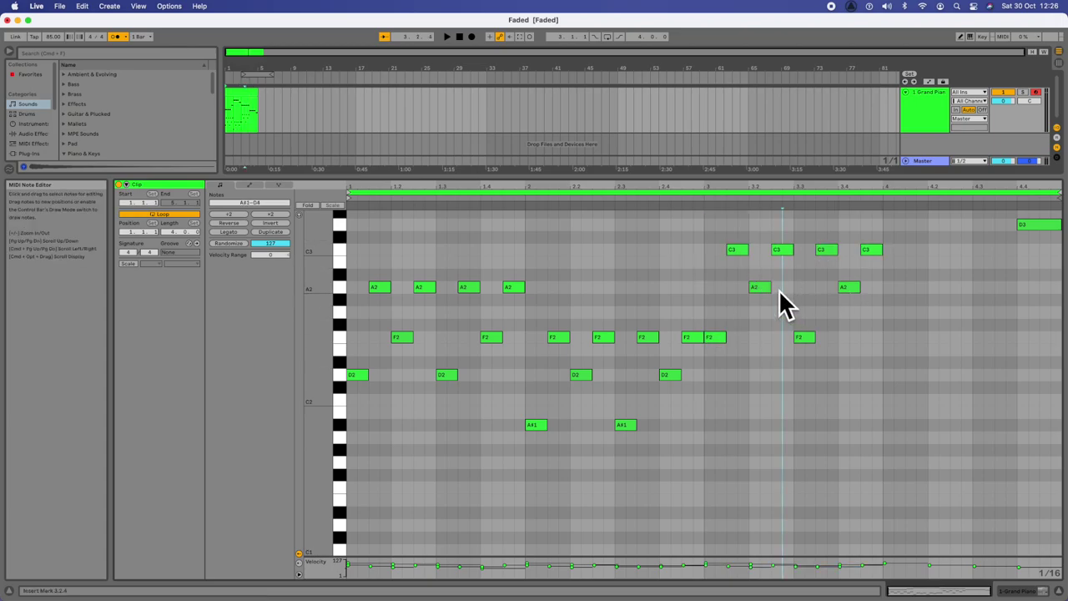
Play back the clip to check the accompaniment against the melody through bar 3.
scroll(918, 267, down, 1)
click(1030, 223)
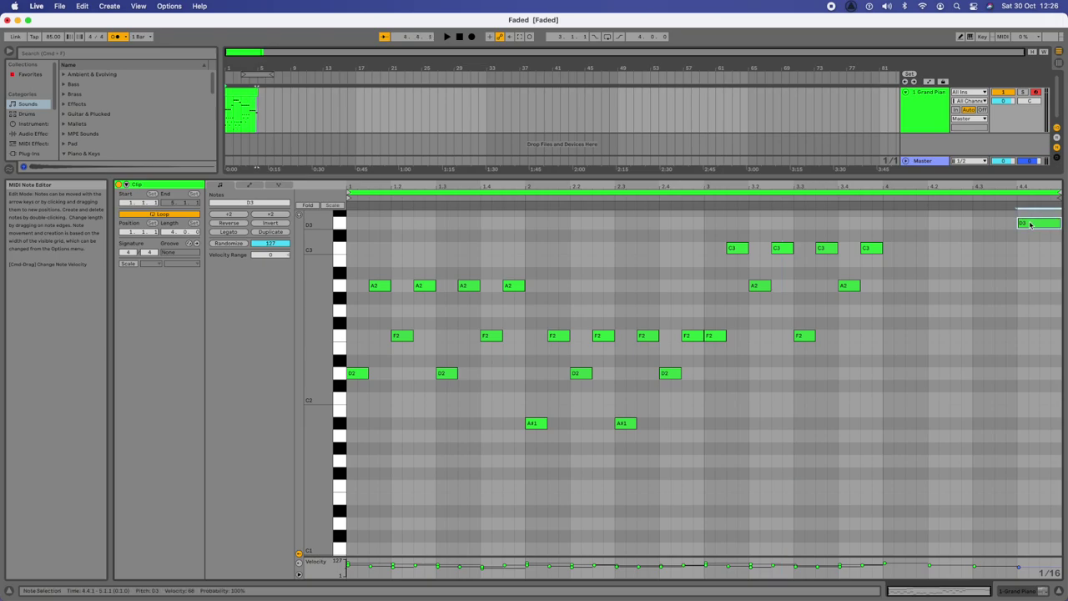
key(b)
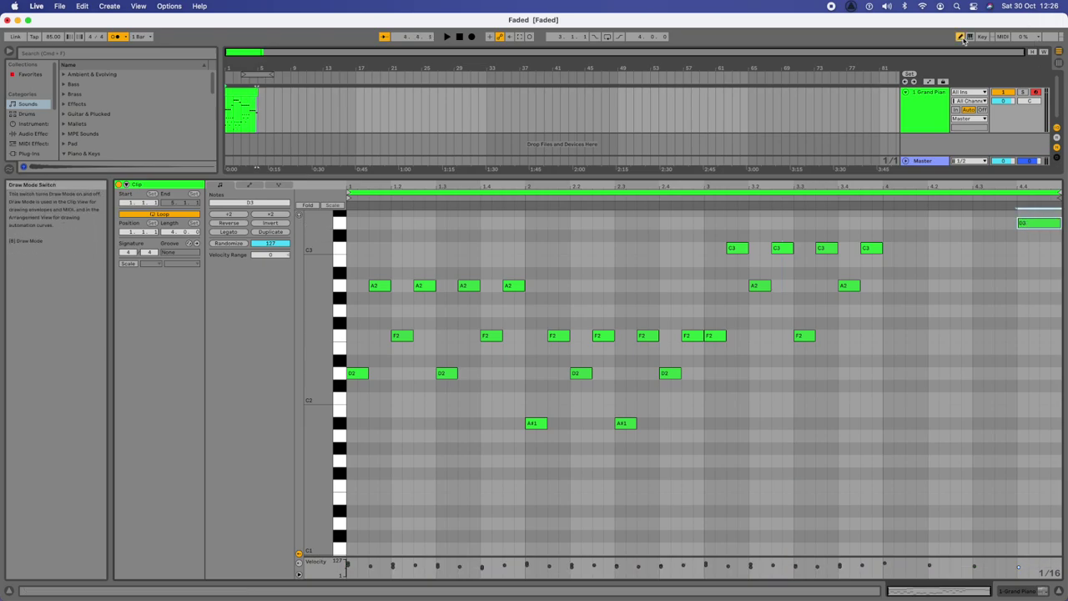
scroll(988, 267, up, 4)
scroll(988, 267, down, 2)
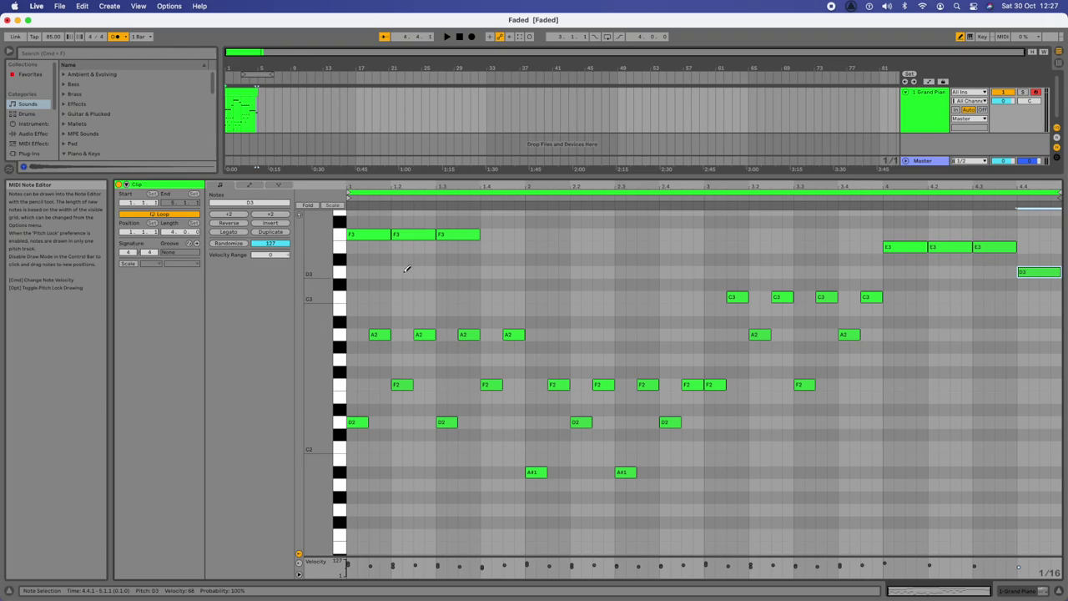
key(space)
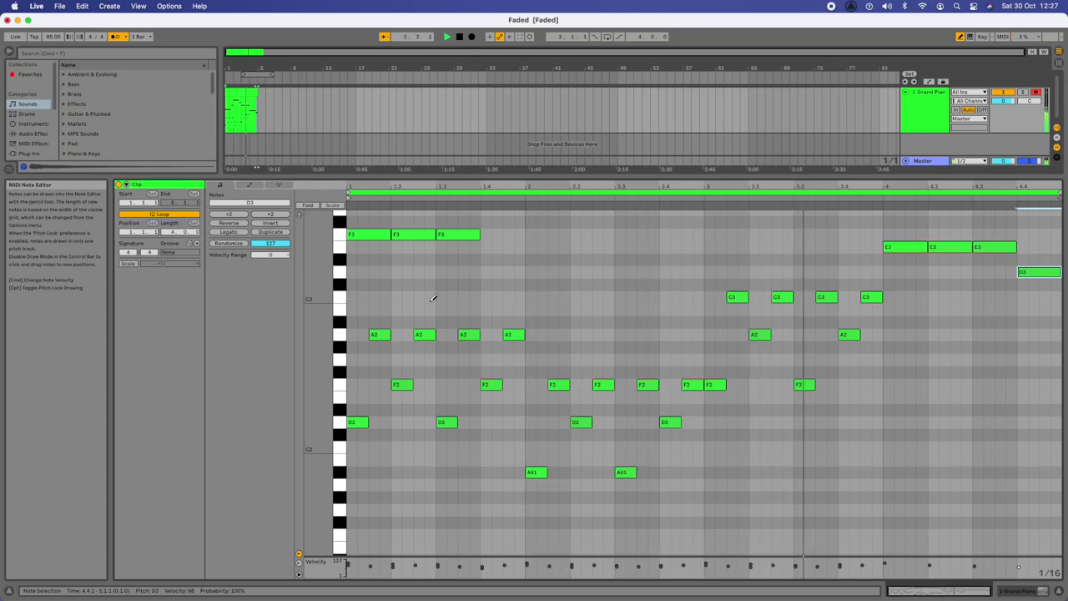
key(space)
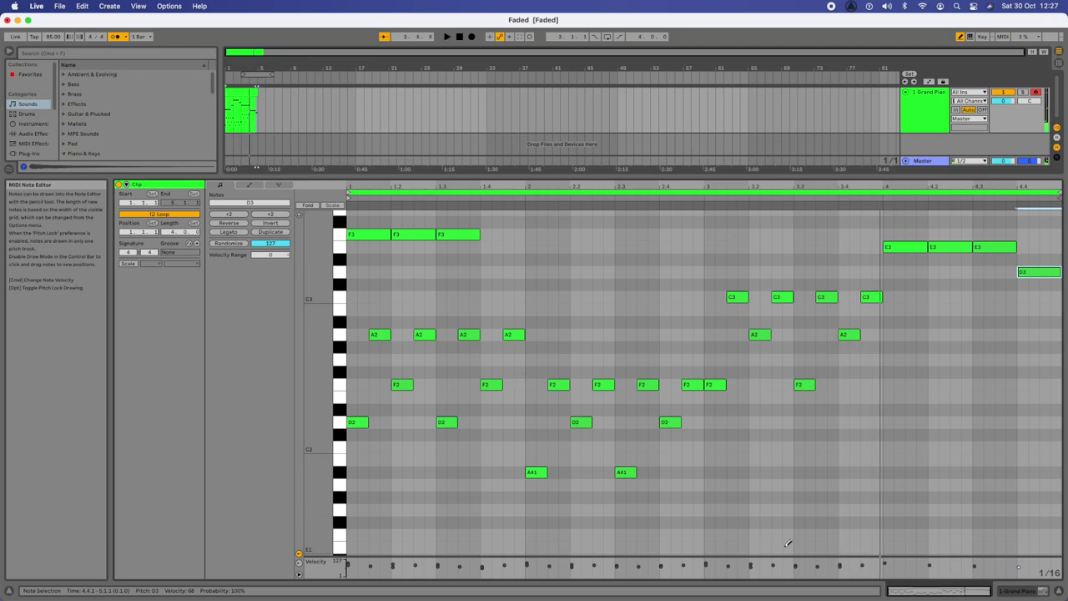
key(b)
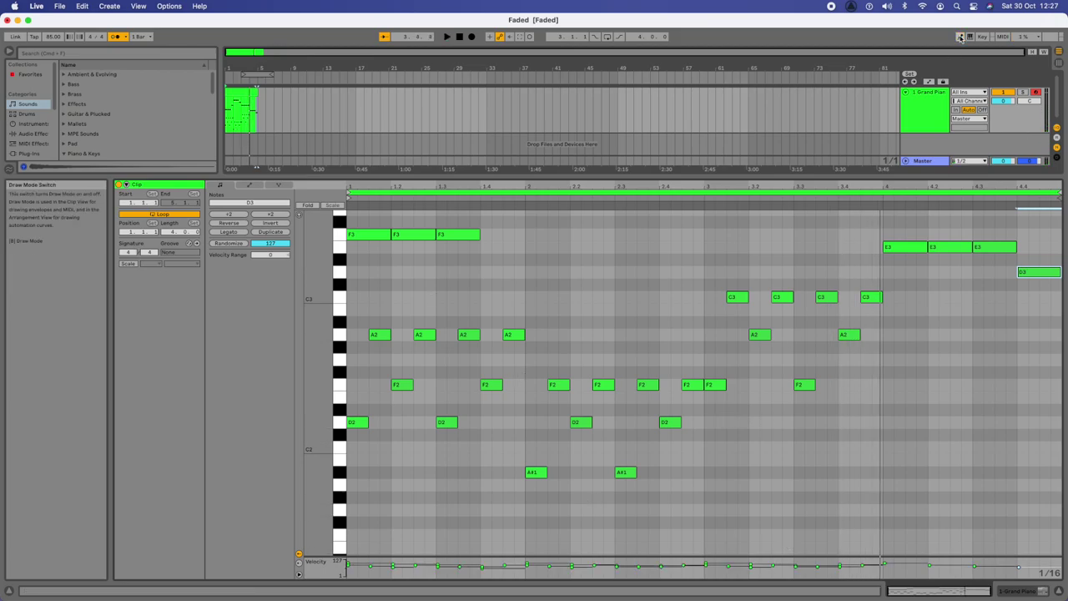
Duplicate the bar 3 accompaniment into bar 4, transpose the copy down to start on C2, and play it back.
drag(710, 431, 873, 281)
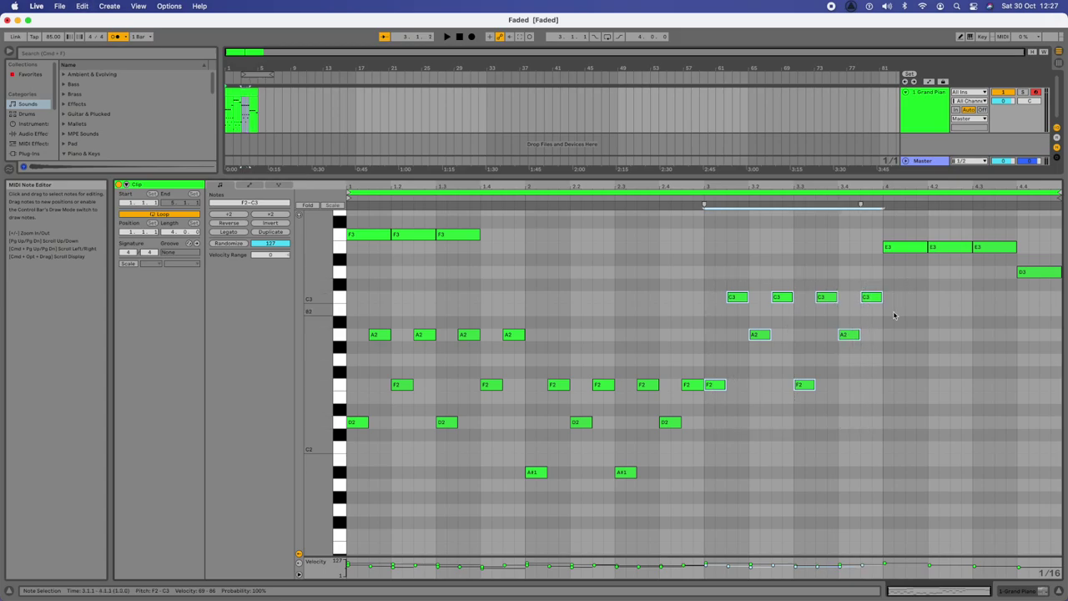
key(ctrl+d)
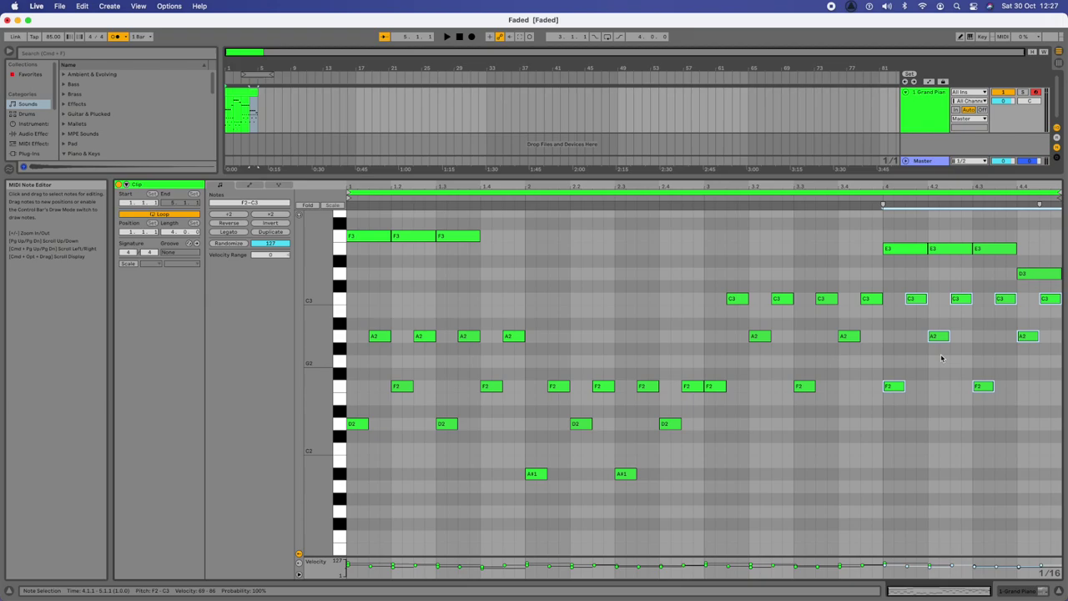
drag(891, 387, 894, 447)
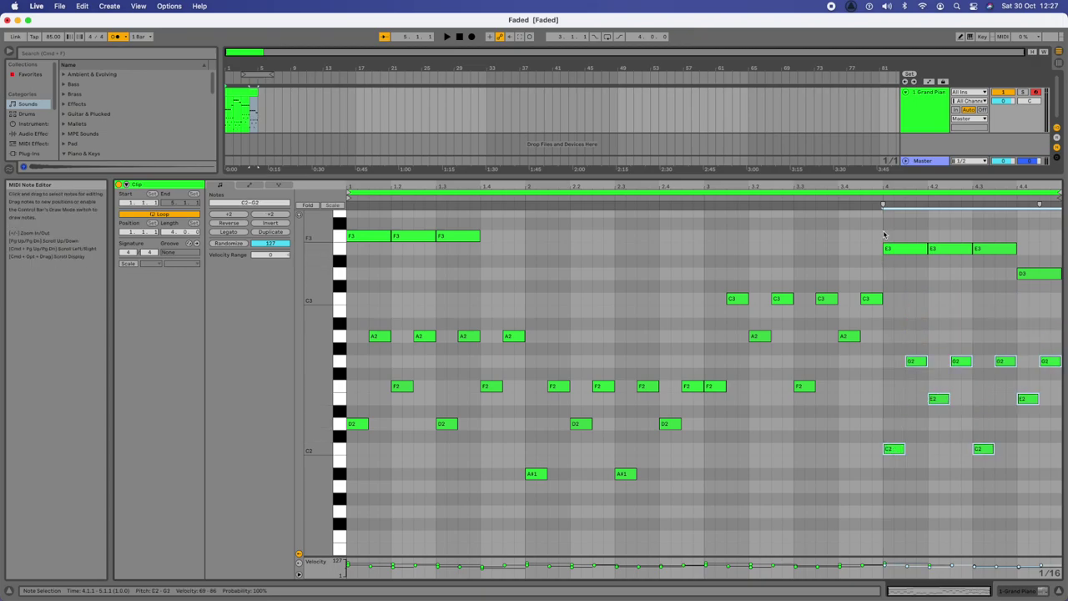
key(space)
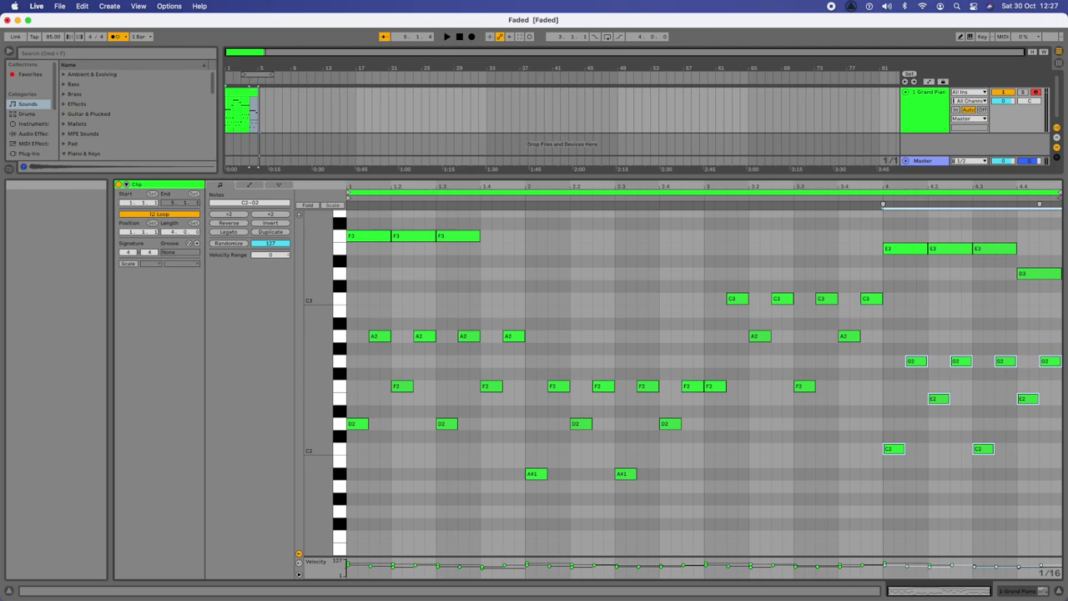
Switch to the Google Slides presentation and delete the sentence starting "If I had made any mistakes" from the Screenshot 1 slide.
click(18, 20)
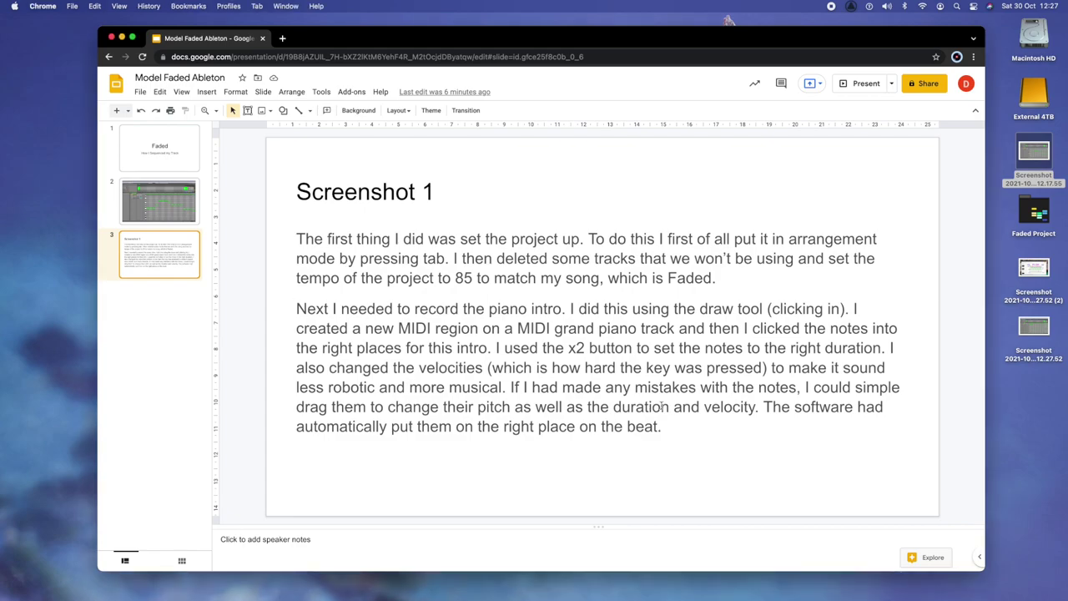
click(663, 426)
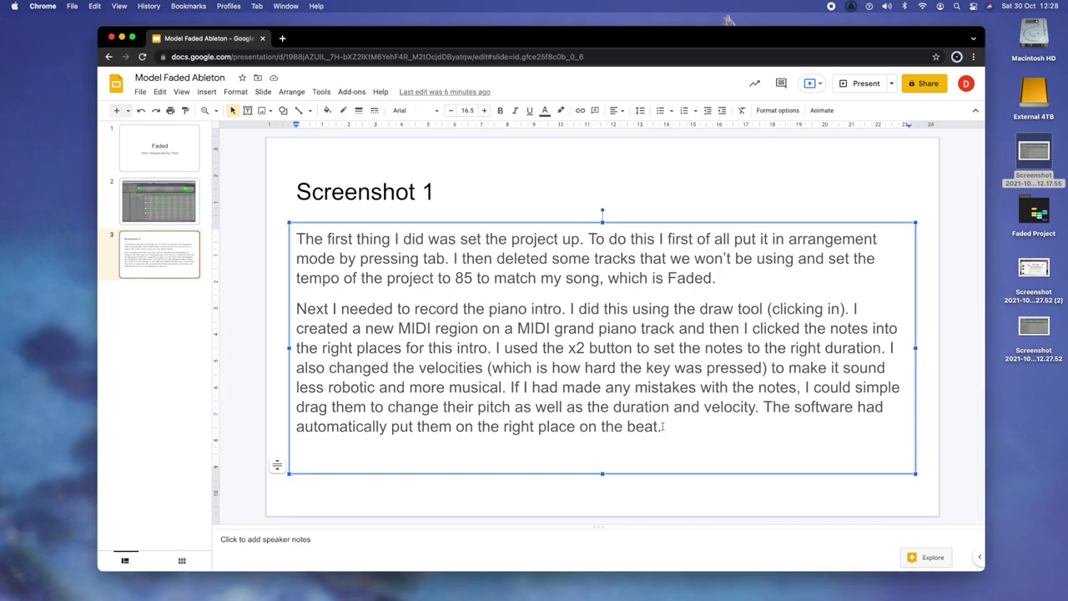
drag(761, 409, 804, 389)
key(BackSpace)
key(BackSpace)
key(BackSpace)
key(BackSpace)
key(BackSpace)
key(BackSpace)
key(BackSpace)
key(BackSpace)
key(BackSpace)
key(BackSpace)
key(BackSpace)
key(BackSpace)
key(BackSpace)
key(BackSpace)
key(BackSpace)
key(BackSpace)
key(BackSpace)
key(BackSpace)
key(BackSpace)
key(BackSpace)
key(BackSpace)
key(BackSpace)
key(BackSpace)
key(BackSpace)
key(BackSpace)
key(BackSpace)
key(BackSpace)
key(BackSpace)
key(BackSpace)
key(BackSpace)
key(BackSpace)
key(BackSpace)
key(BackSpace)
key(BackSpace)
key(BackSpace)
key(BackSpace)
key(BackSpace)
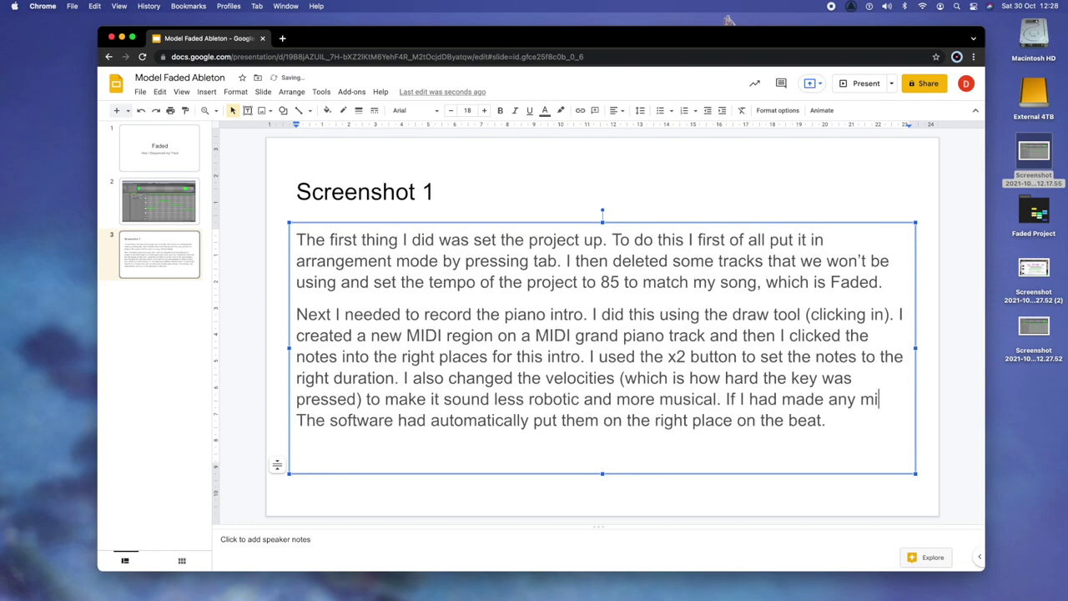
key(BackSpace)
key(BackSpace)
key(BackSpace)
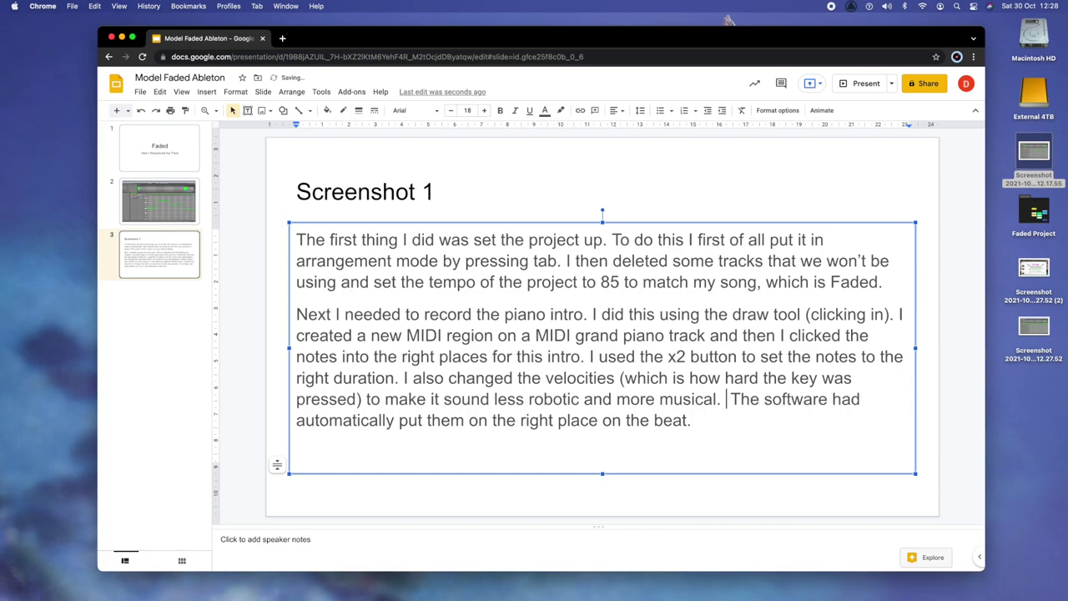
click(697, 420)
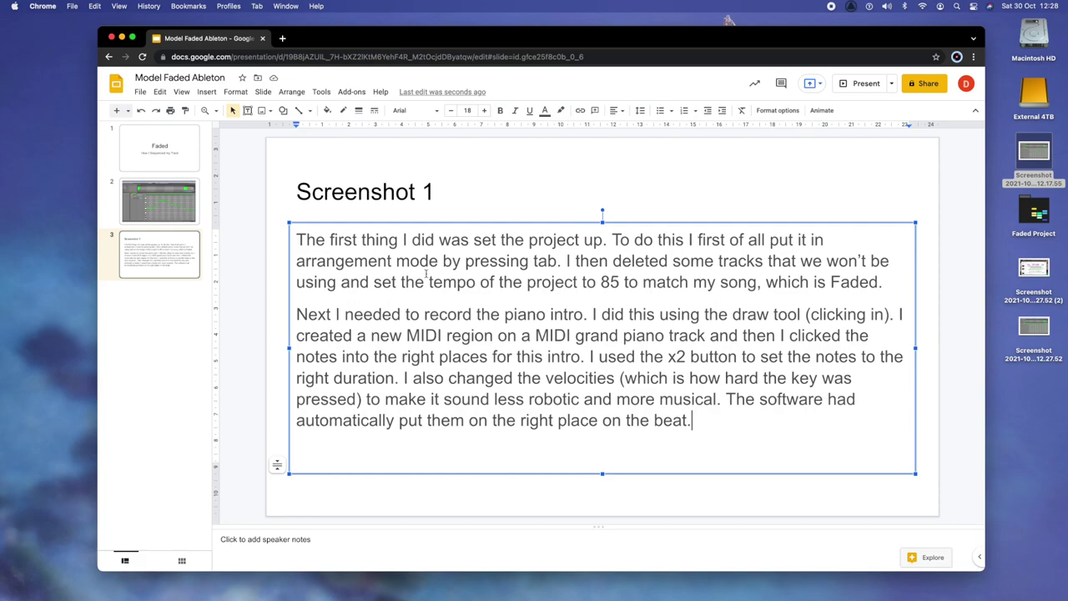
Duplicate slides 2 and 3 together.
click(162, 216)
shift+click(169, 256)
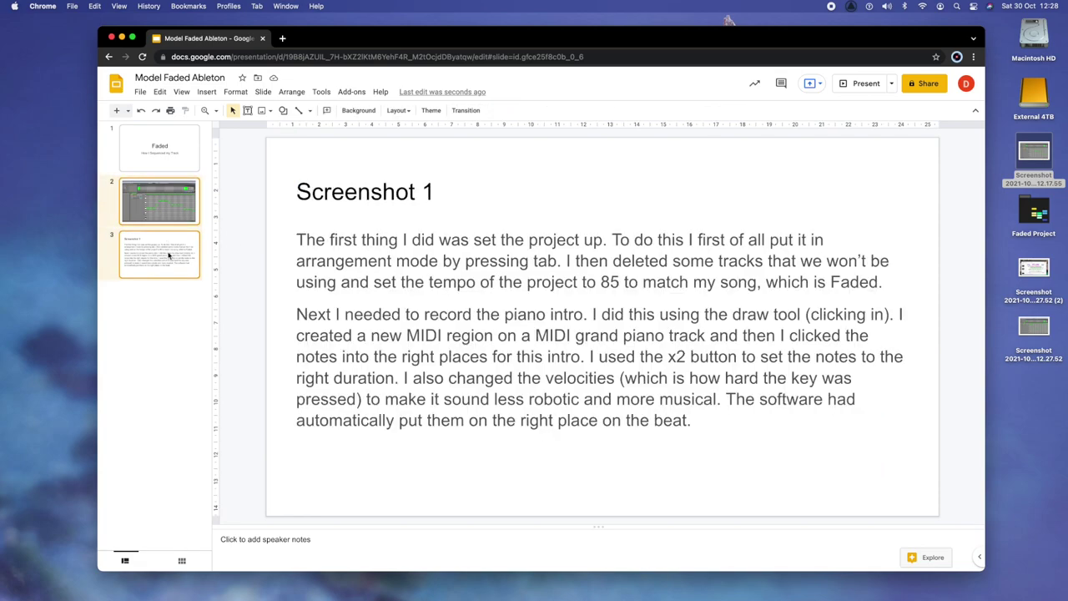
right_click(169, 255)
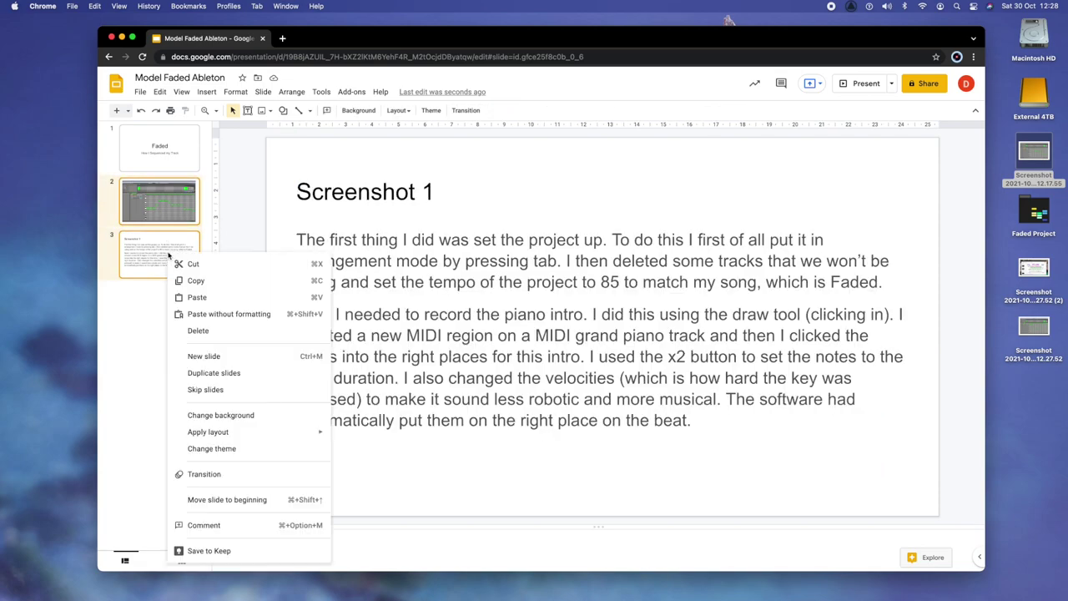
click(214, 372)
Replace the image on slide 4 with the desktop screenshot whose file name ends in 12.27.52.
click(164, 298)
click(460, 292)
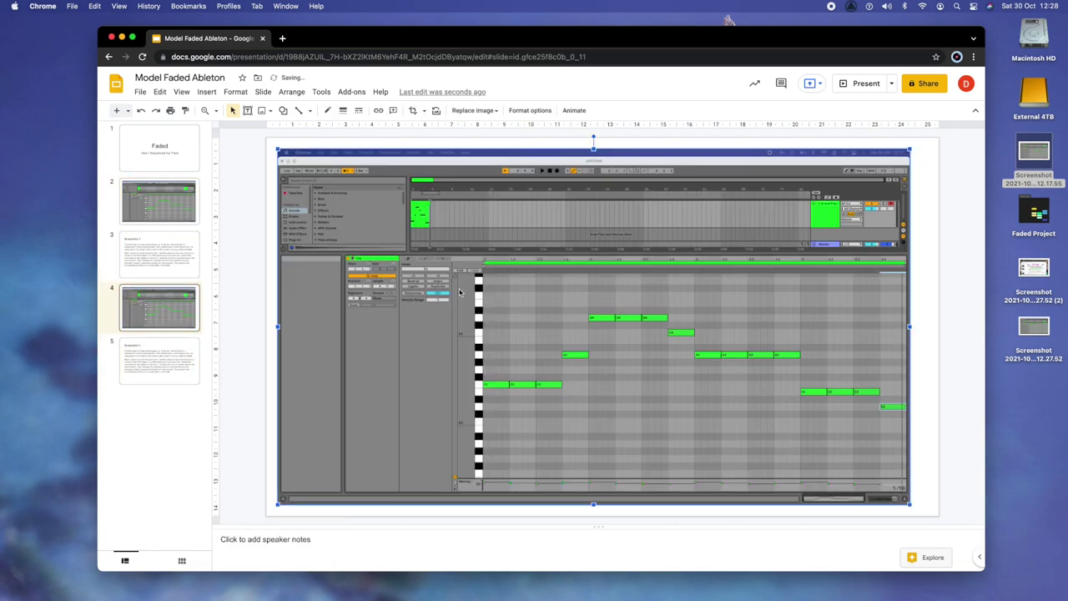
key(BackSpace)
drag(1039, 346, 596, 322)
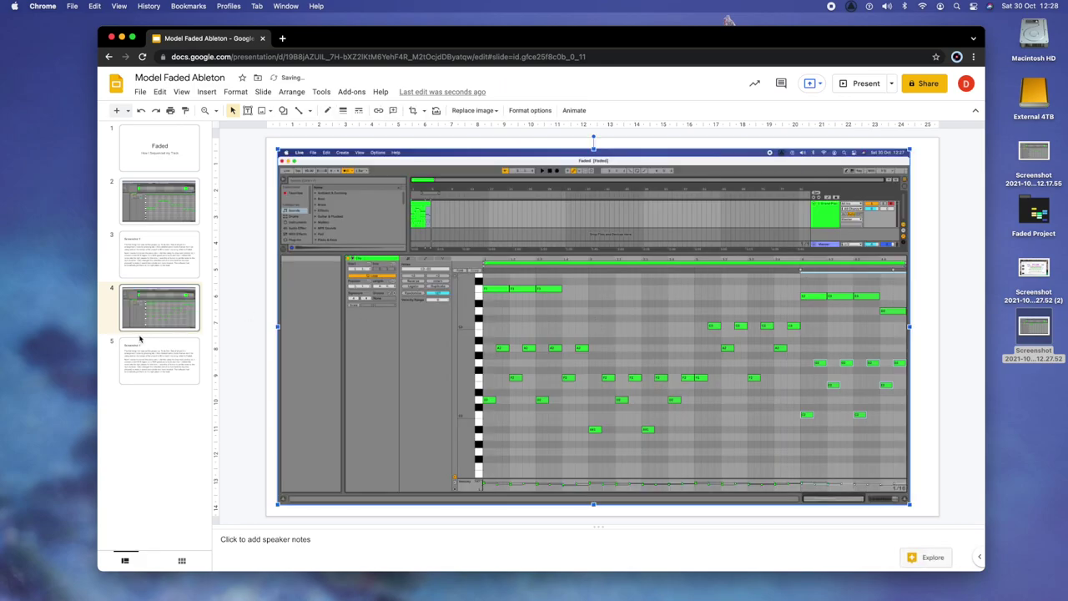
Change the title of slide 5 to "Screenshot 2".
click(161, 359)
click(430, 190)
key(BackSpace)
text(2)
Replace the body text on slide 5 with "Next I needed to put in the Alberti bass accompaniment.".
click(489, 420)
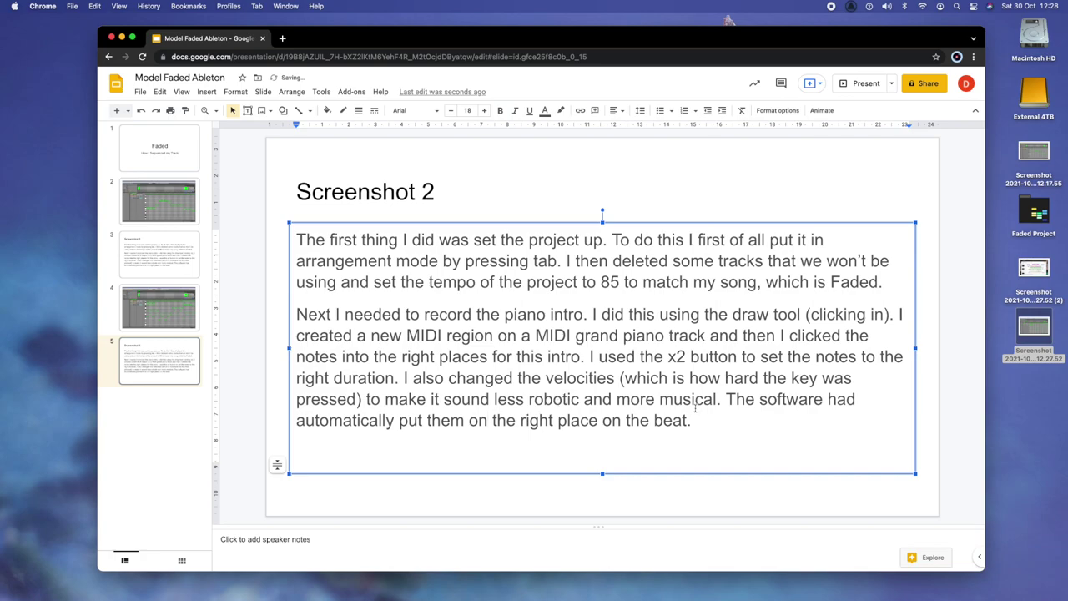
drag(693, 420, 289, 237)
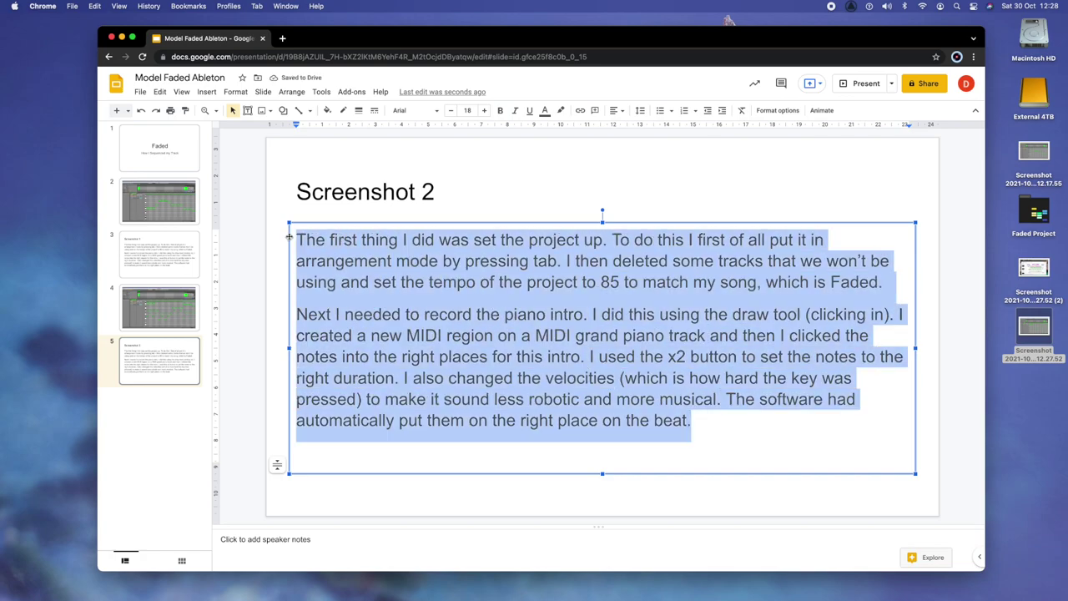
text(Next I neede)
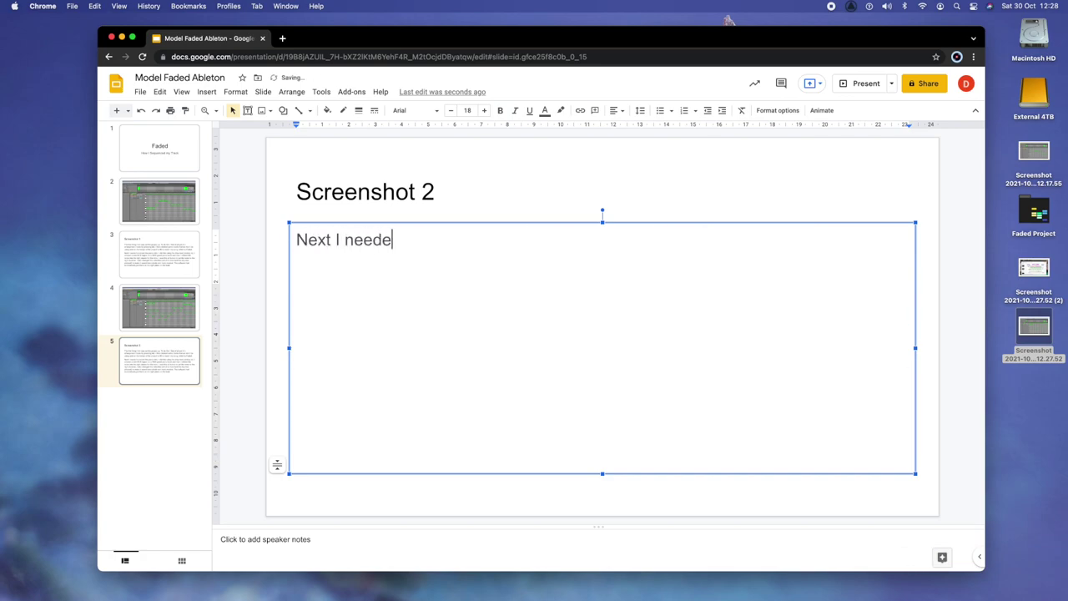
text(d to put in the Alberti bass accompaniment.)
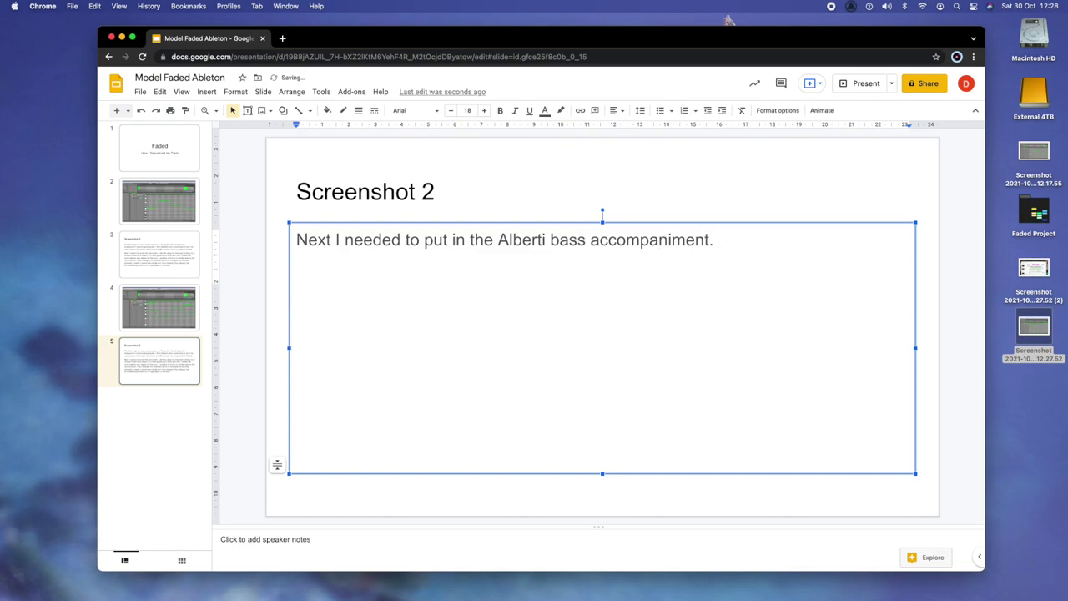
Continue the paragraph with "To do this I again used the draw tool but this time I drew in the first pattern and then".
text( To do this I again used the draw tool)
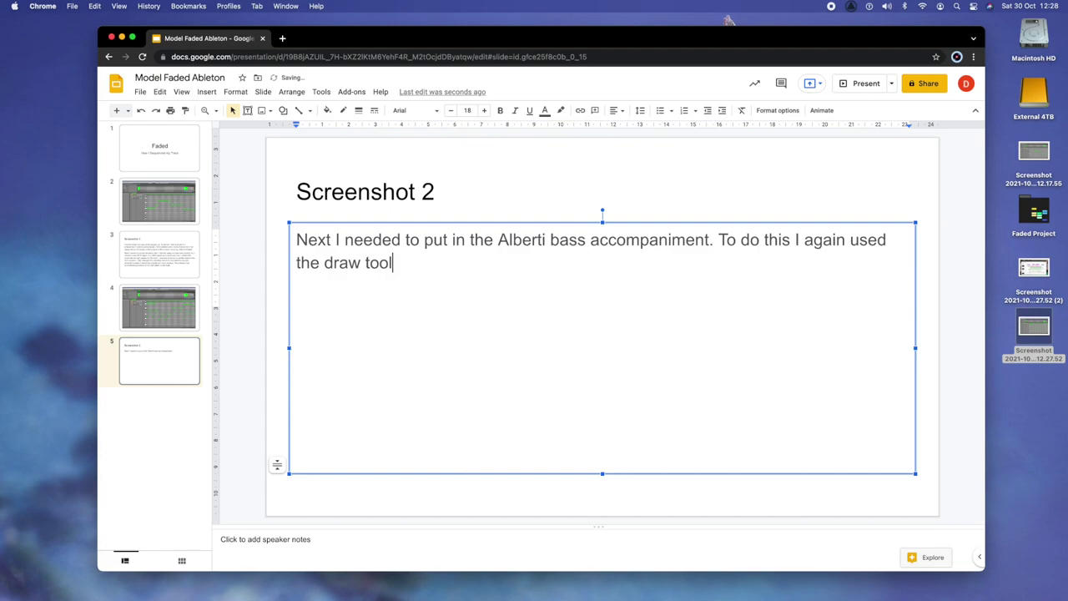
text( but this time I cop)
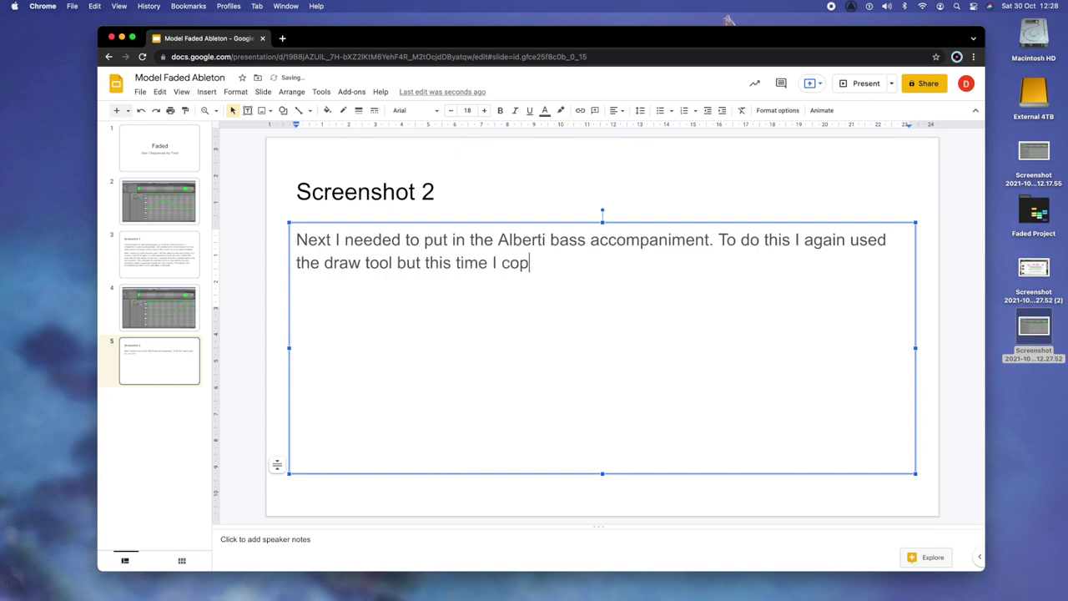
key(BackSpace)
key(BackSpace)
key(BackSpace)
text(drew in the first pat)
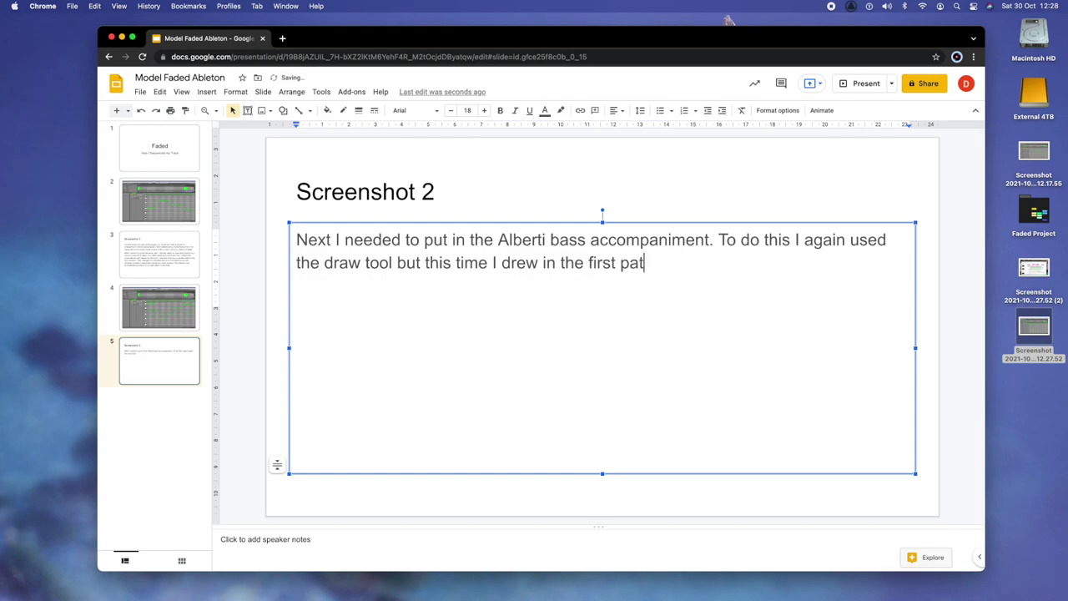
text(tern and then cop)
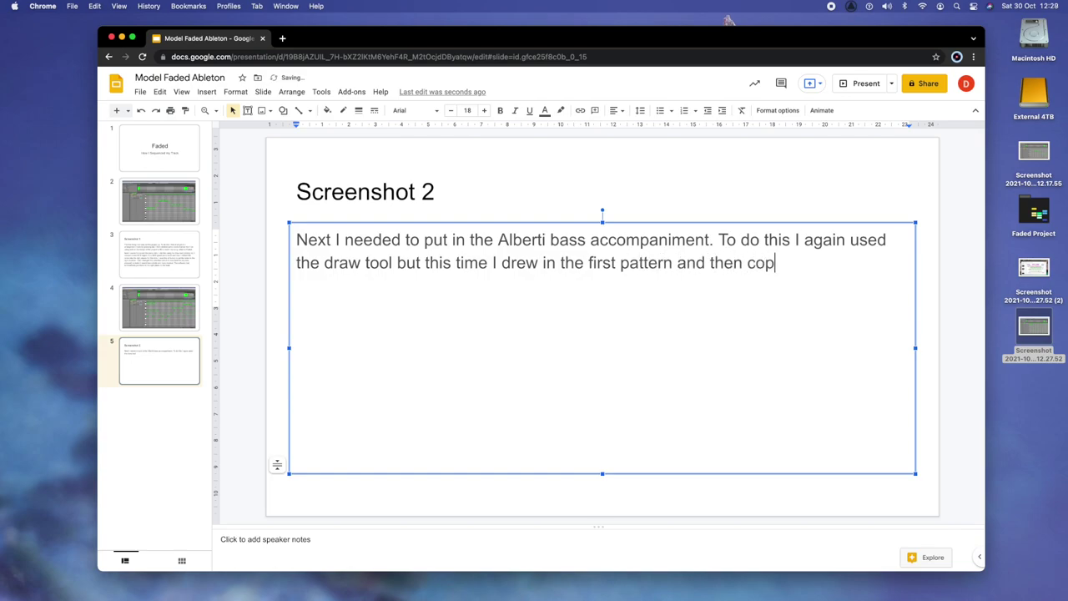
Complete the sentence with "copied it for the following bars, dragging the pitch up and down as required to get the right notes.".
text(ied it for the following ba)
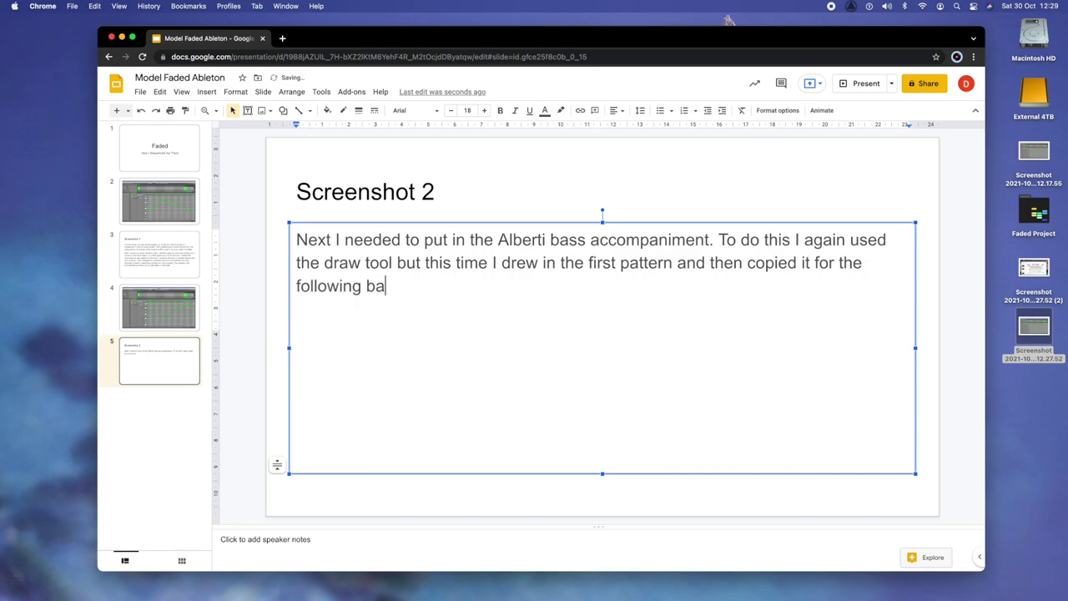
text(rs, dragging the pitch and)
key(BackSpace)
key(BackSpace)
key(BackSpace)
text(up and down )
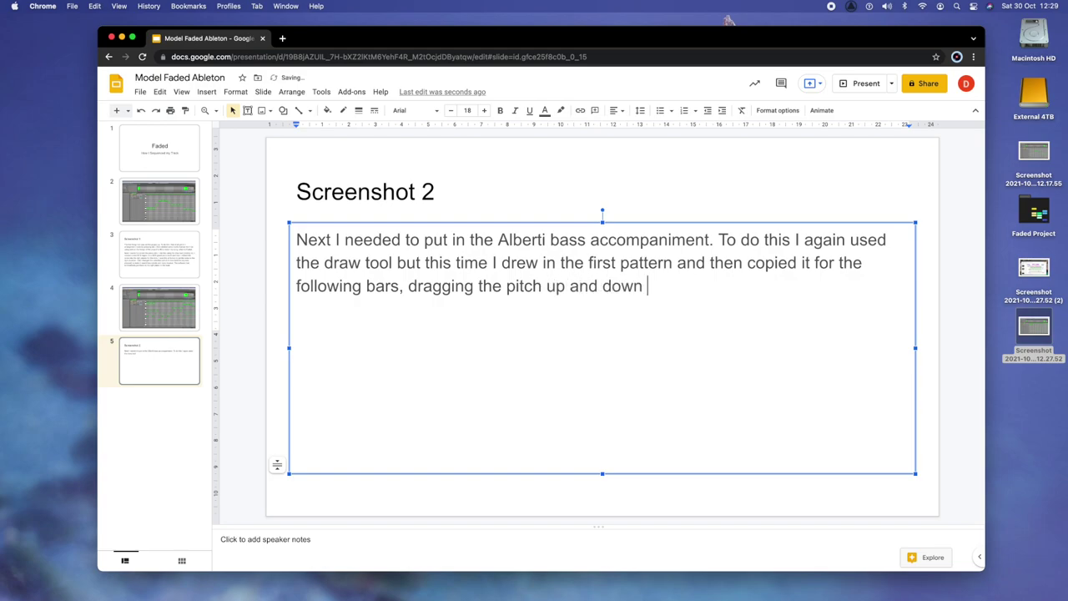
text(as required to get)
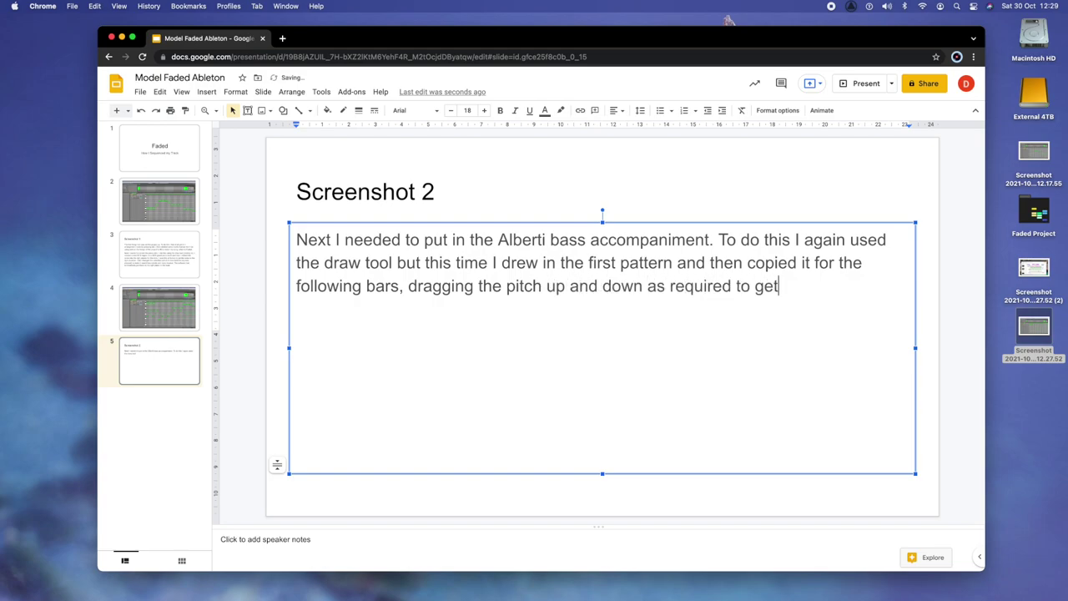
text( the right notes.)
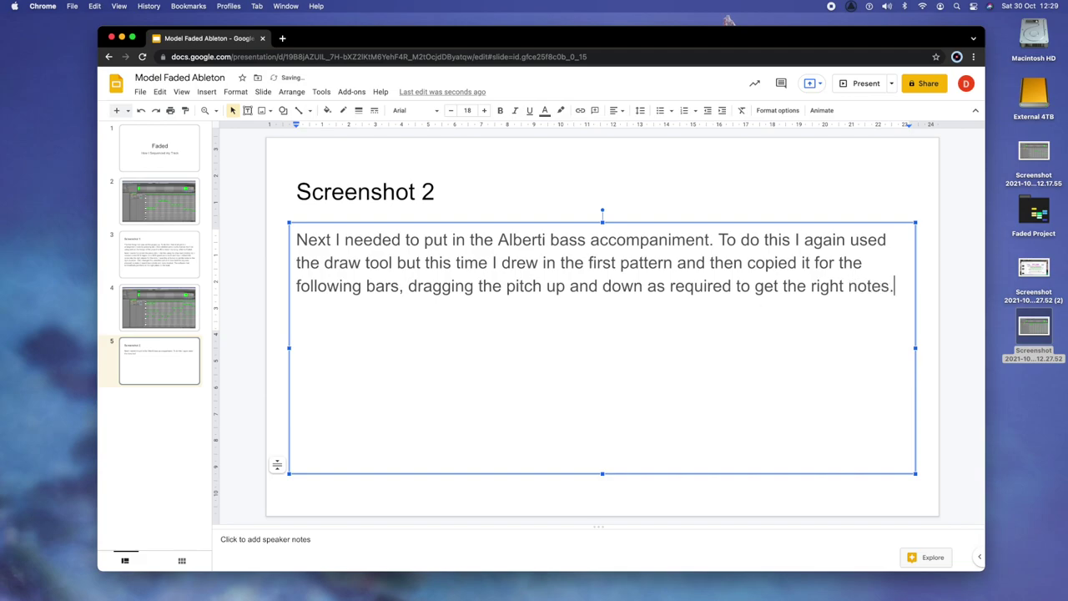
Add the paragraph "I again adjusted the velocities of the notes and I did this before I copied so that it sounded more natural and not as computer-based.".
key(Return)
key(Return)
key(Return)
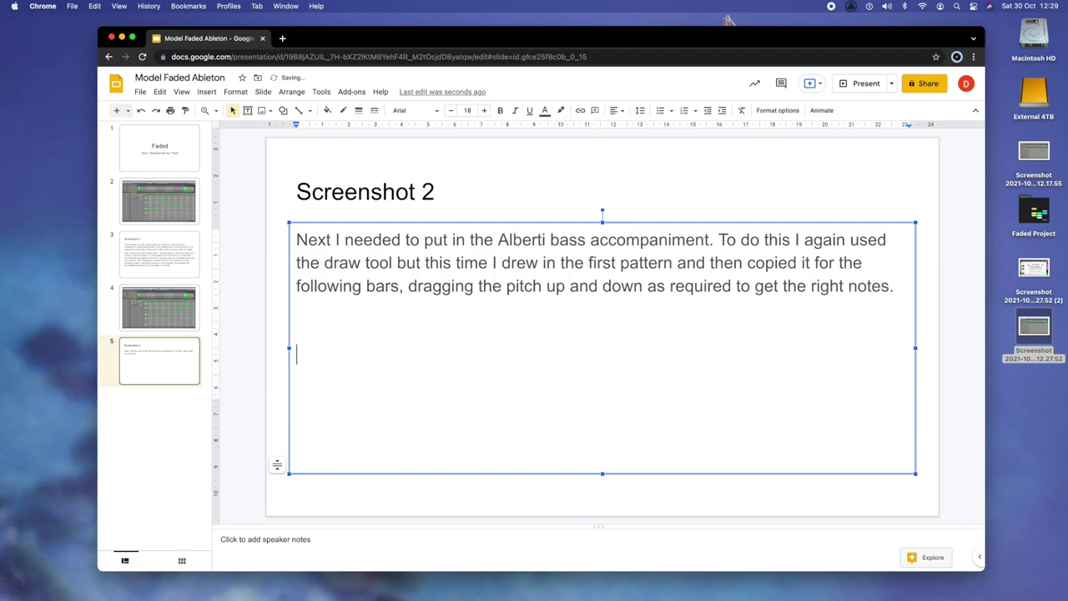
key(BackSpace)
text(I gaian)
key(BackSpace)
key(BackSpace)
key(BackSpace)
key(BackSpace)
key(BackSpace)
text(again )
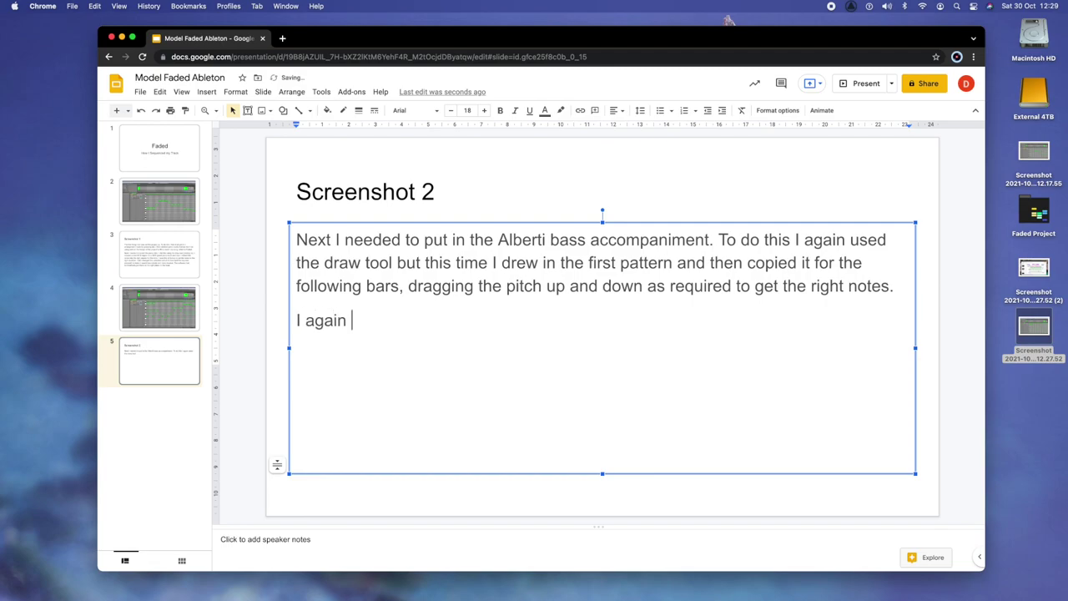
text(adjusted t)
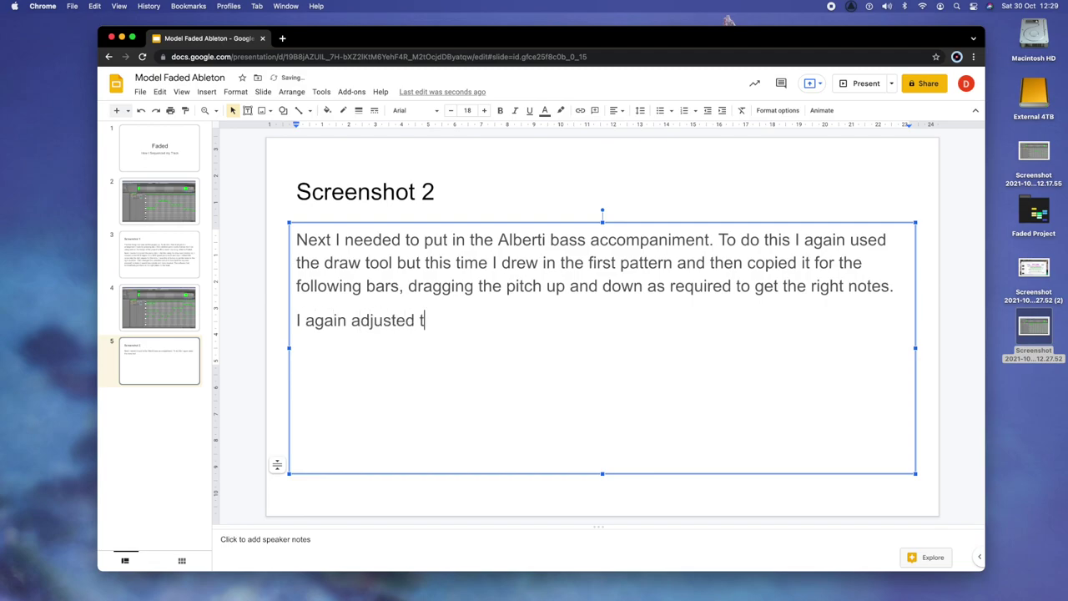
text(he velocities of the notes and I did this before I copied so that it sound)
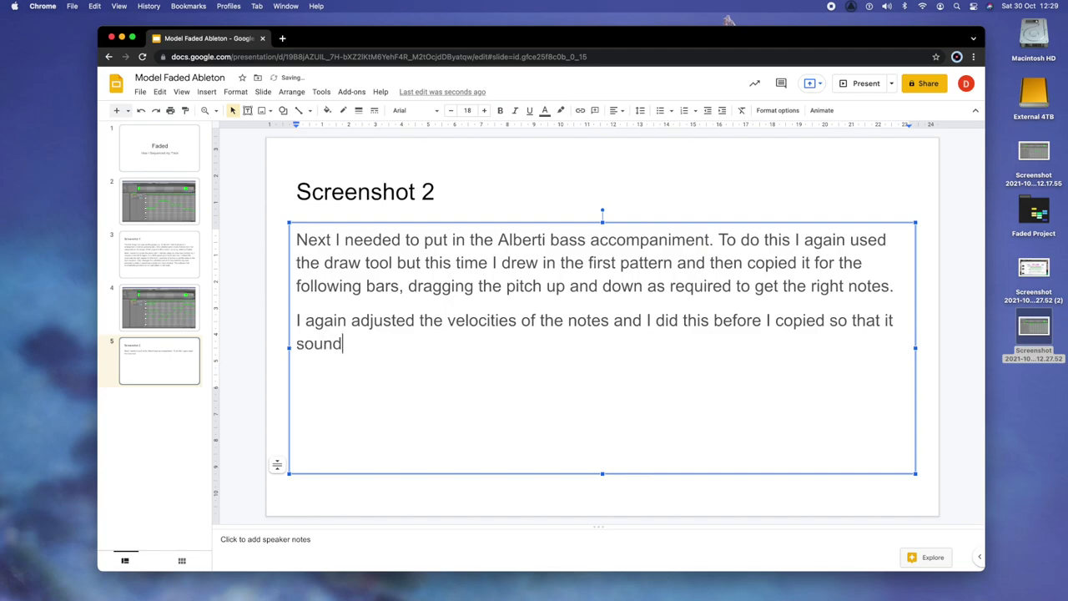
text(ed more natural )
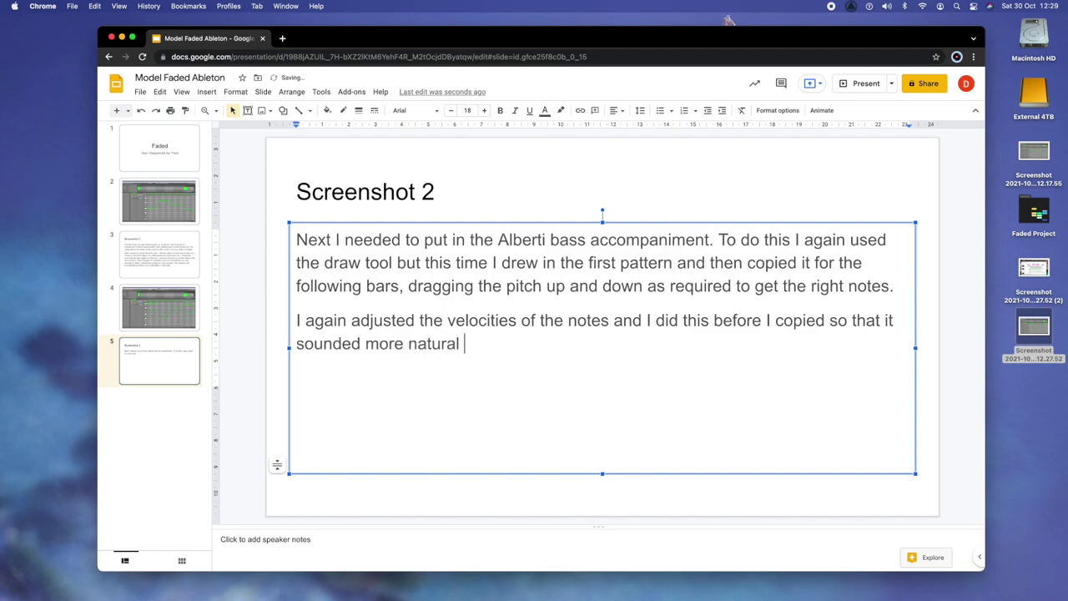
text(and not as comp)
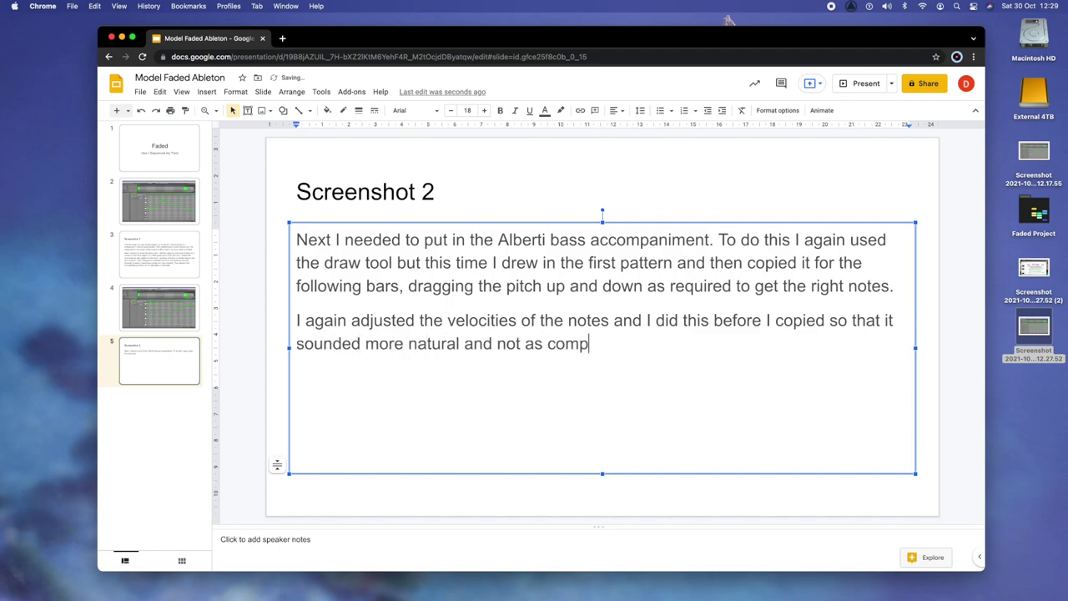
text(uter-based.)
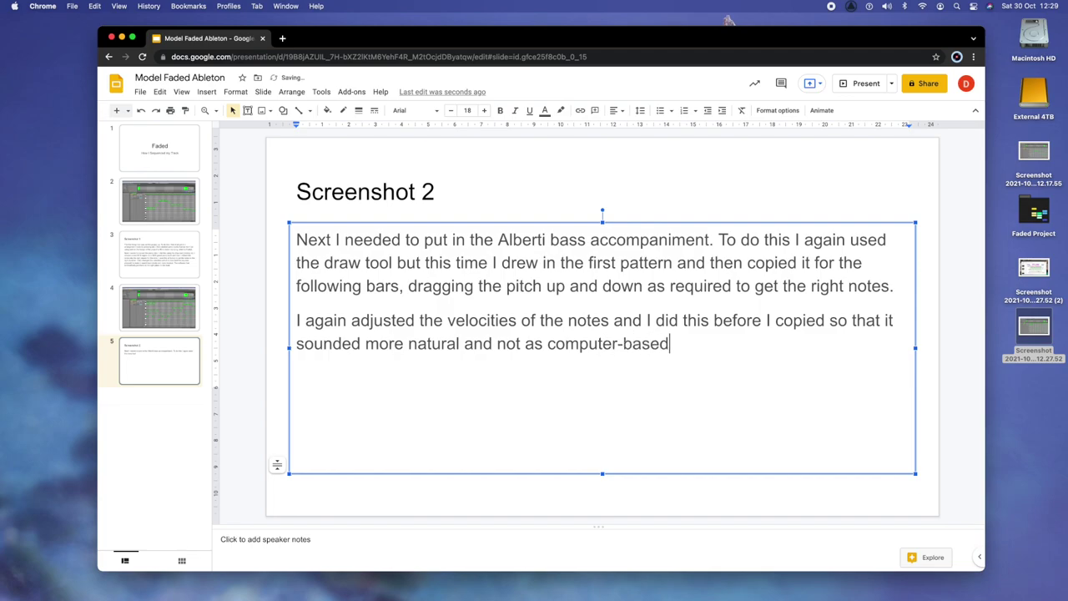
Review the image on slide 4 and the explanatory text on the Screenshot 1 and Screenshot 2 slides.
click(177, 325)
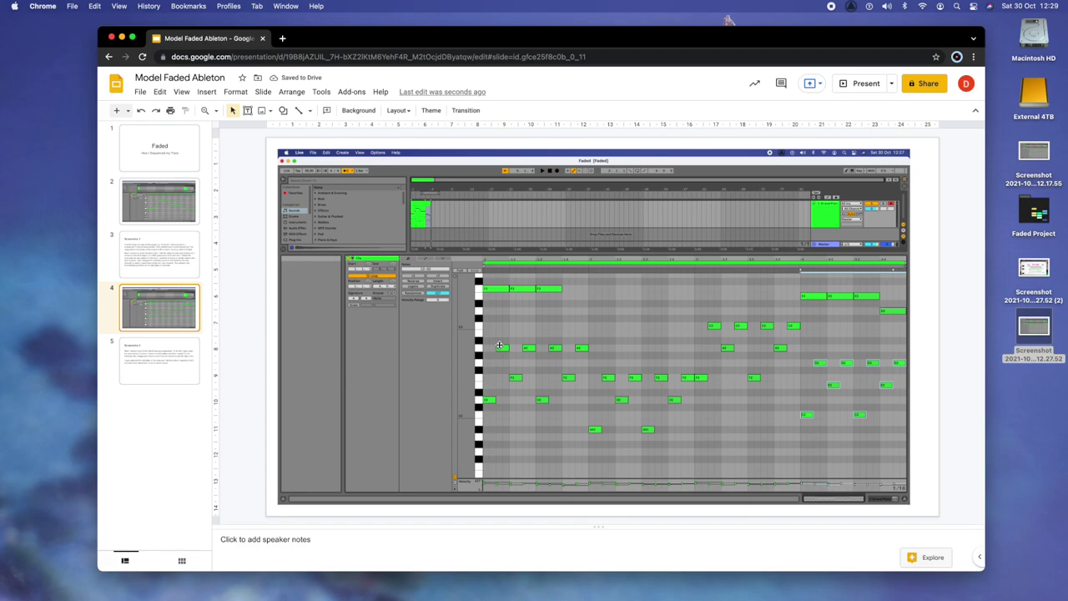
click(159, 362)
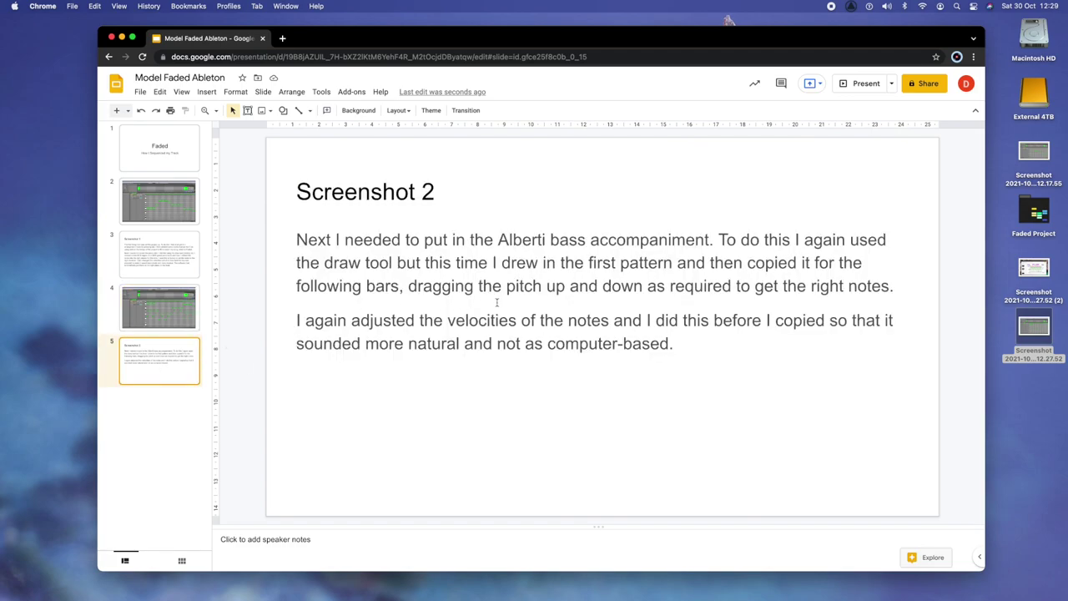
key(Up)
key(Up)
click(159, 354)
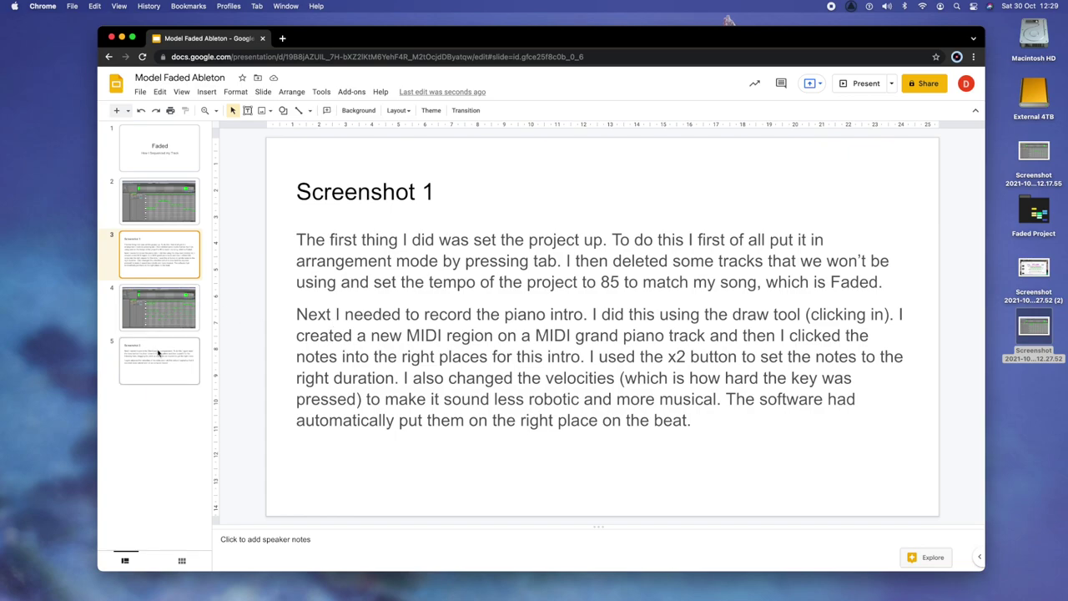
Switch to Ableton Live and play back the piano intro with its Alberti bass accompaniment.
click(990, 584)
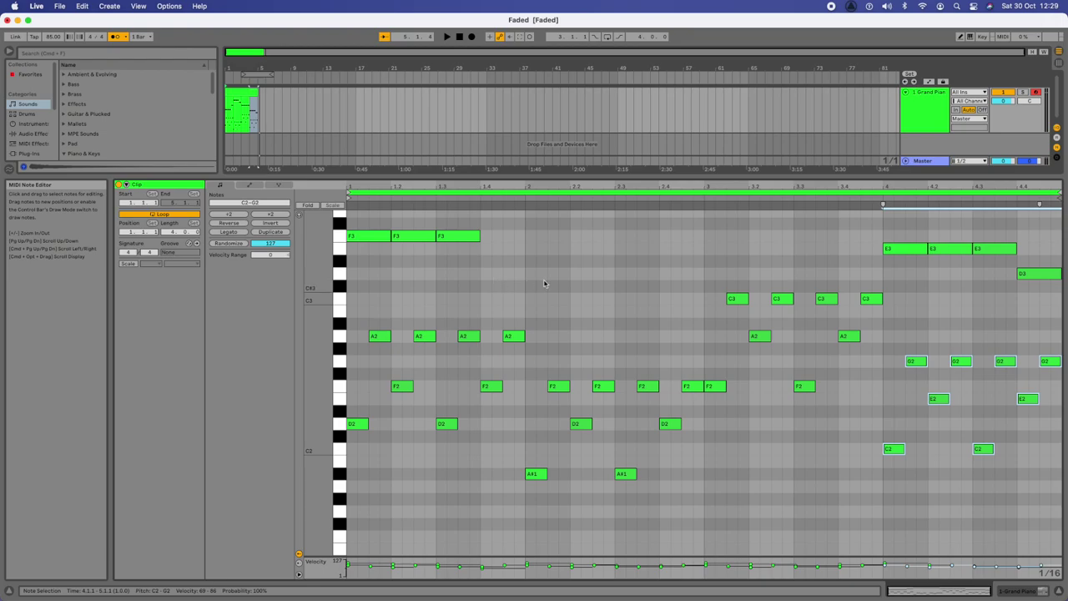
key(space)
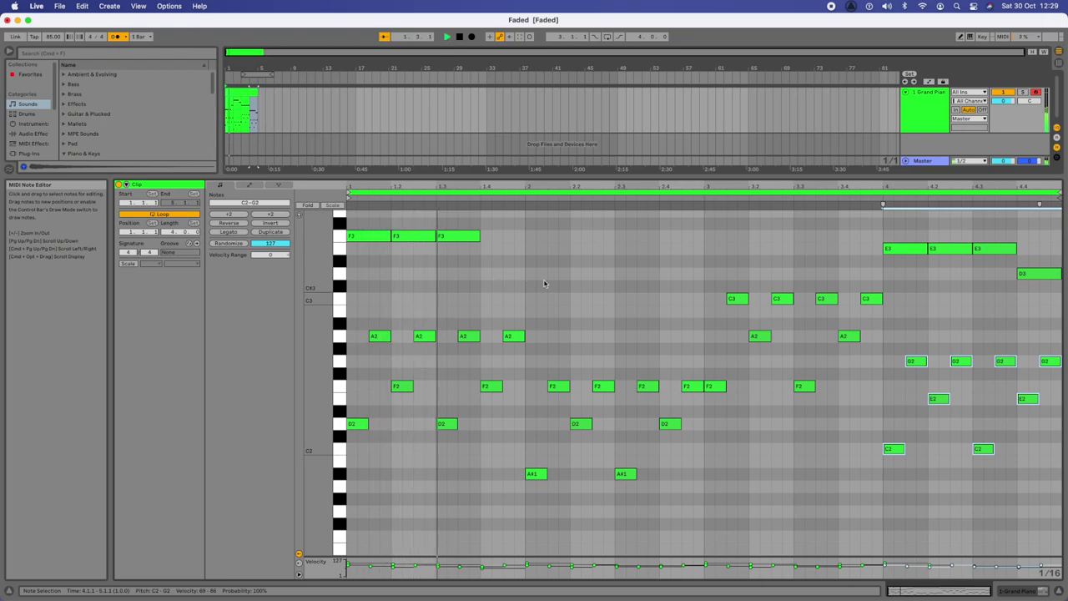
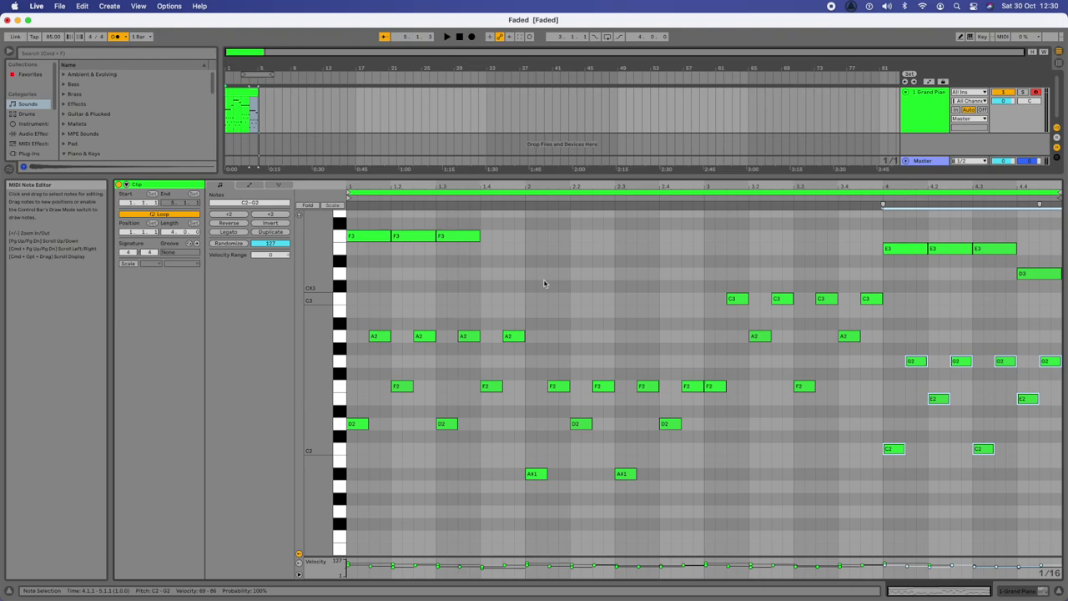
scroll(579, 338, up, 1)
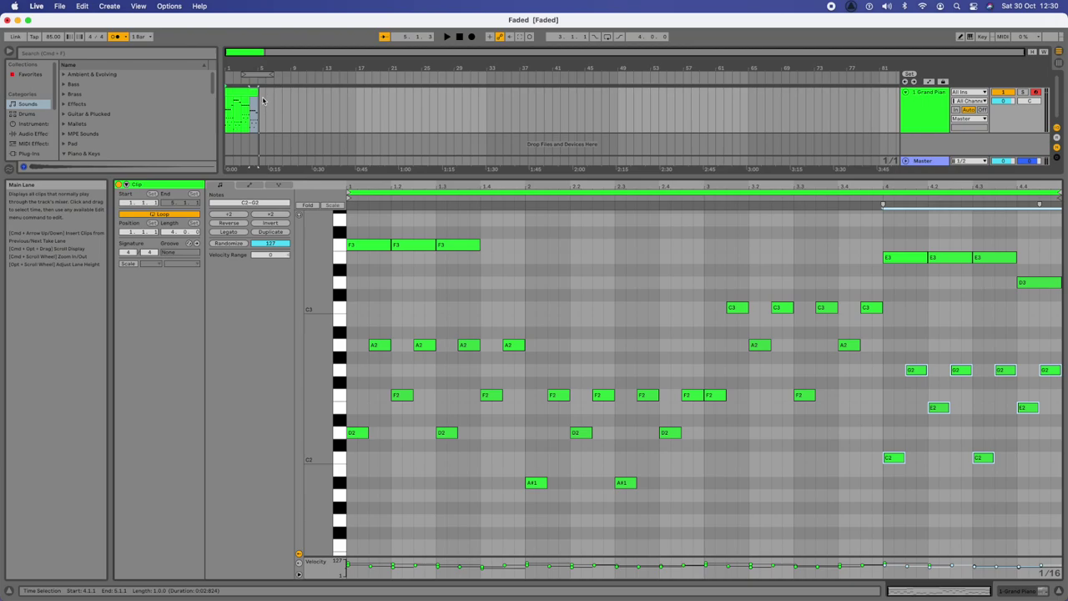
Insert an empty four-bar MIDI clip on the Grand Piano track, from bar 5 to bar 9.
drag(262, 102, 290, 106)
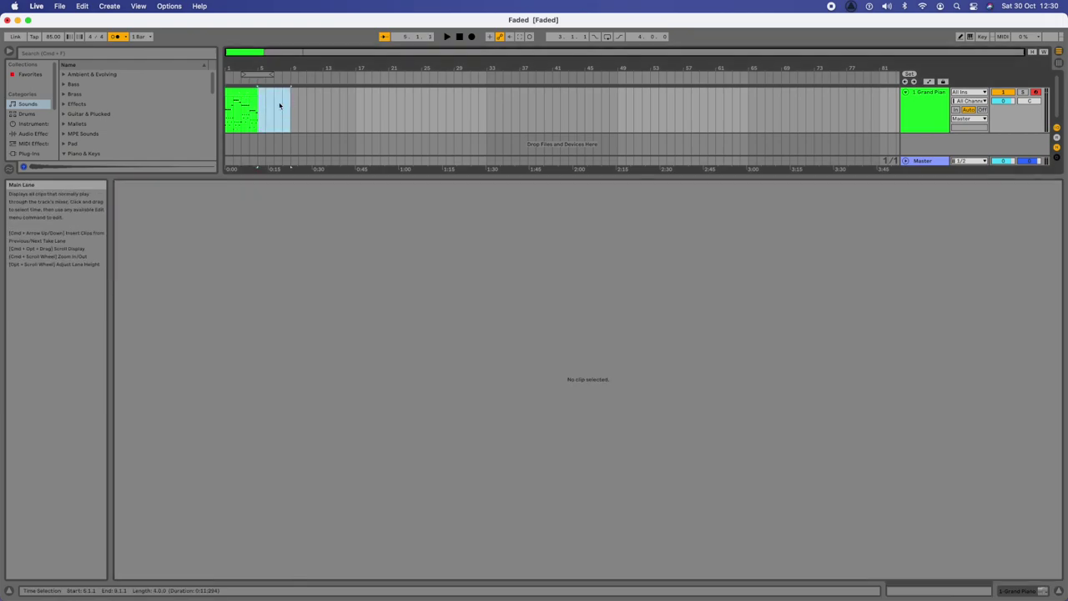
right_click(272, 102)
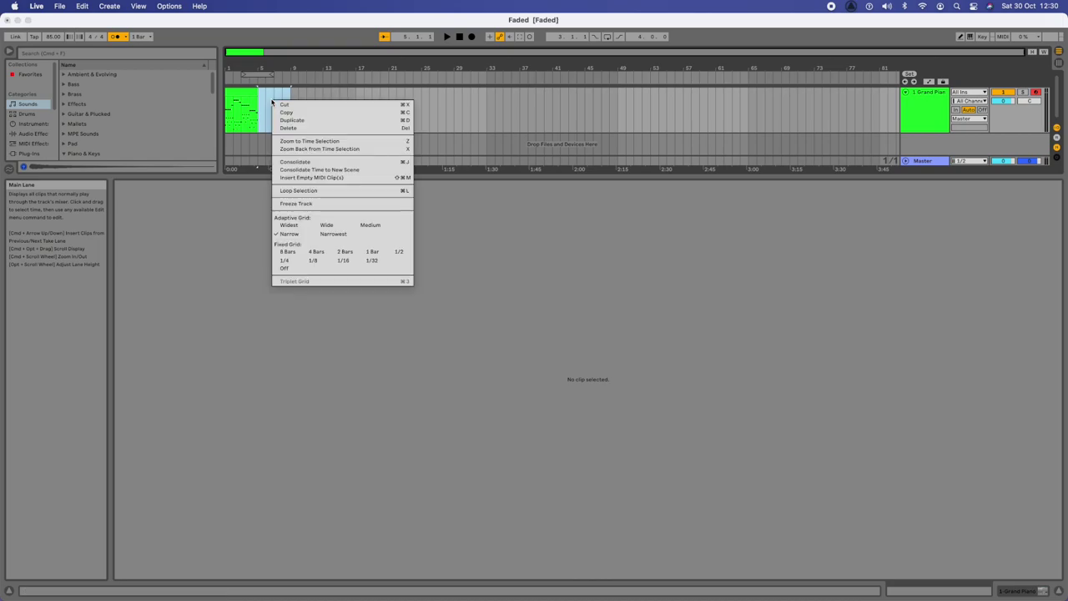
click(310, 178)
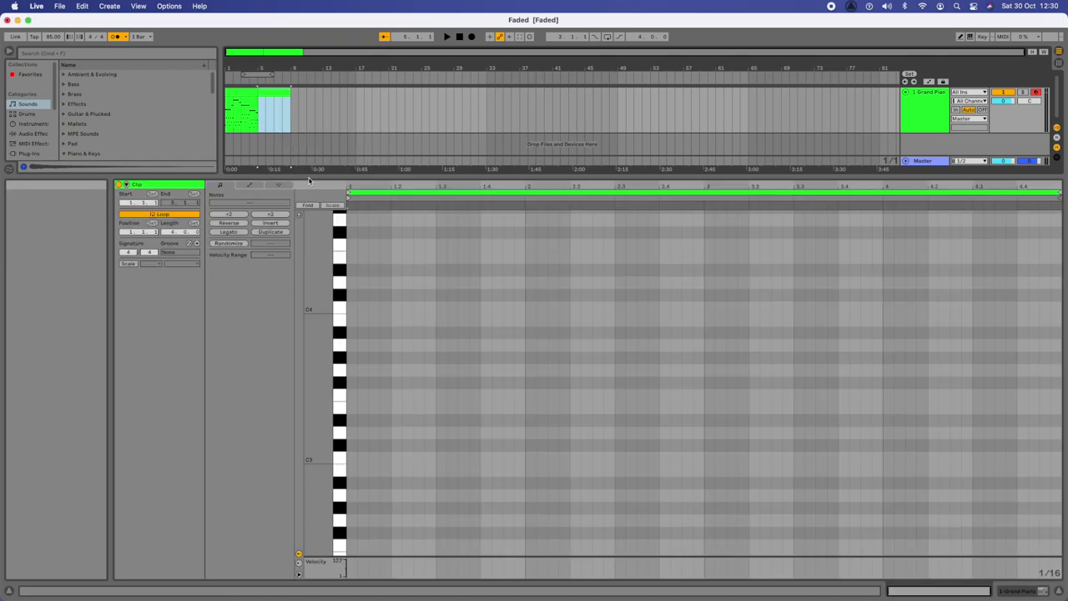
scroll(449, 277, up, 5)
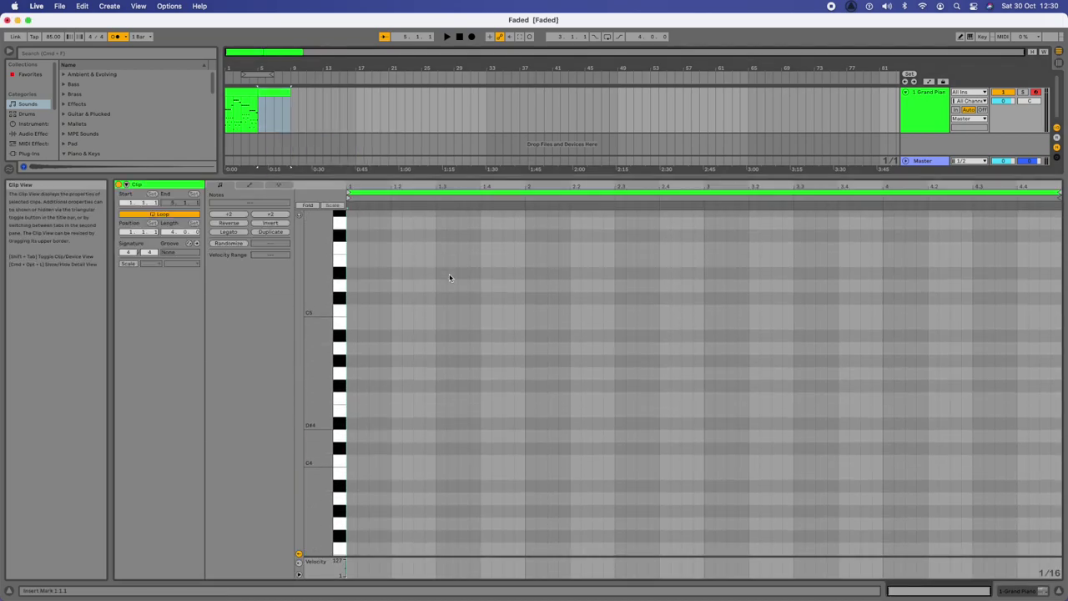
click(423, 316)
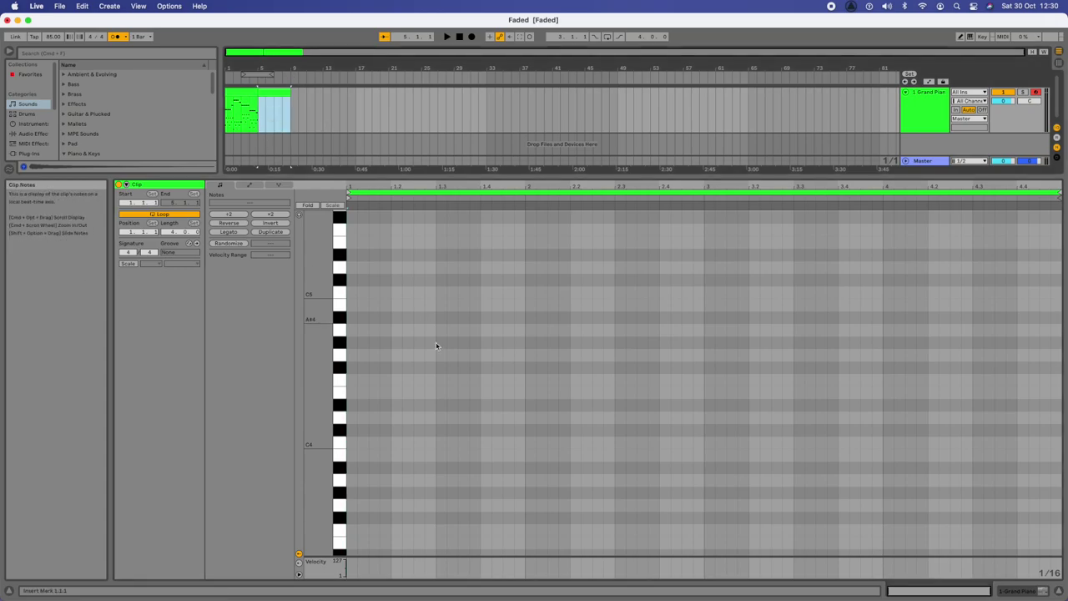
scroll(436, 345, up, 1)
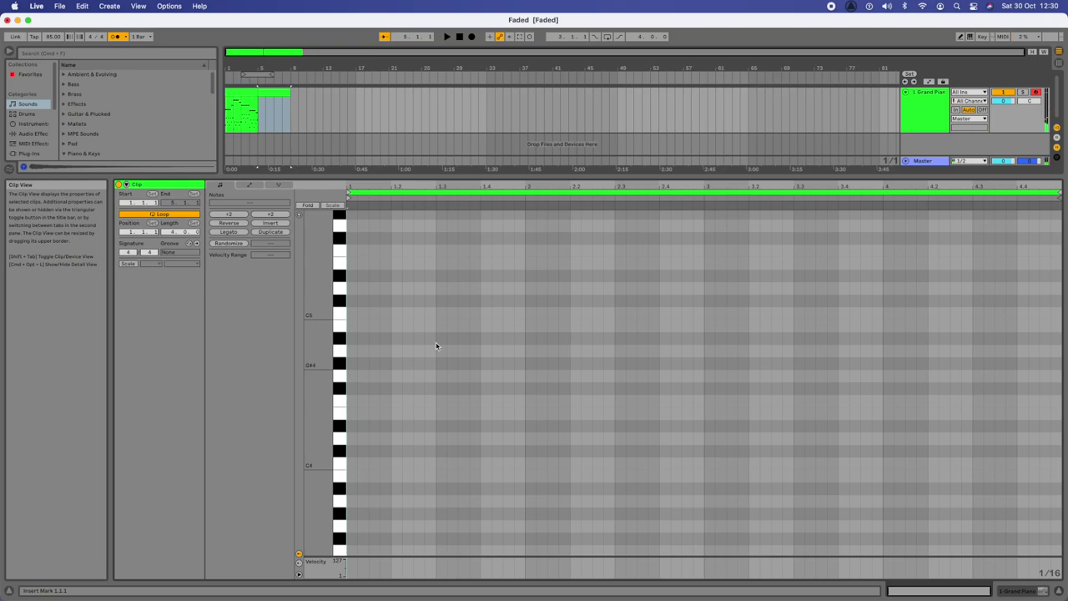
scroll(435, 345, up, 6)
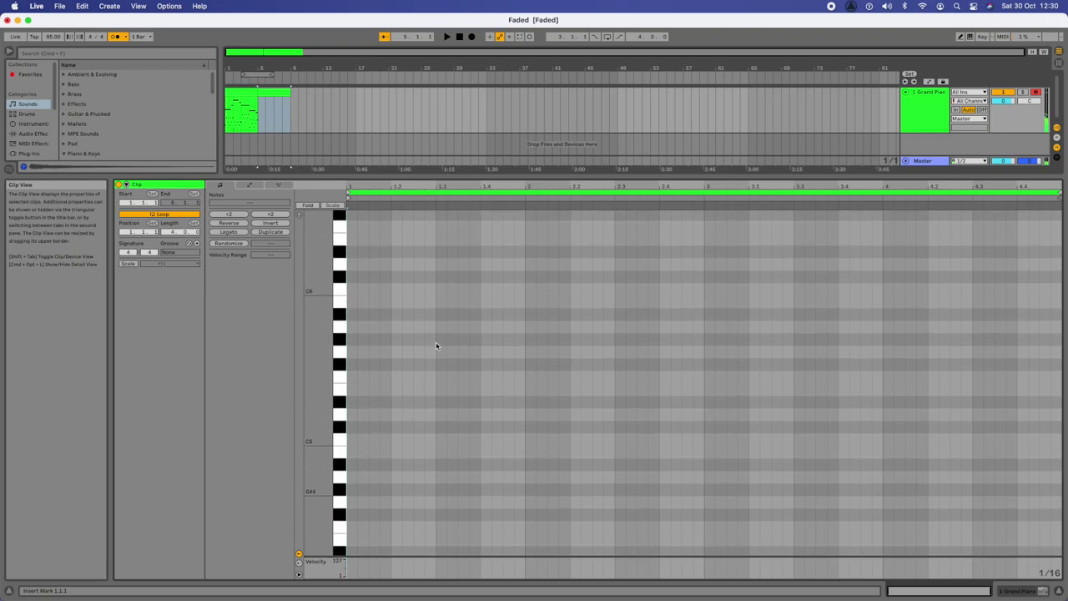
scroll(436, 345, down, 20)
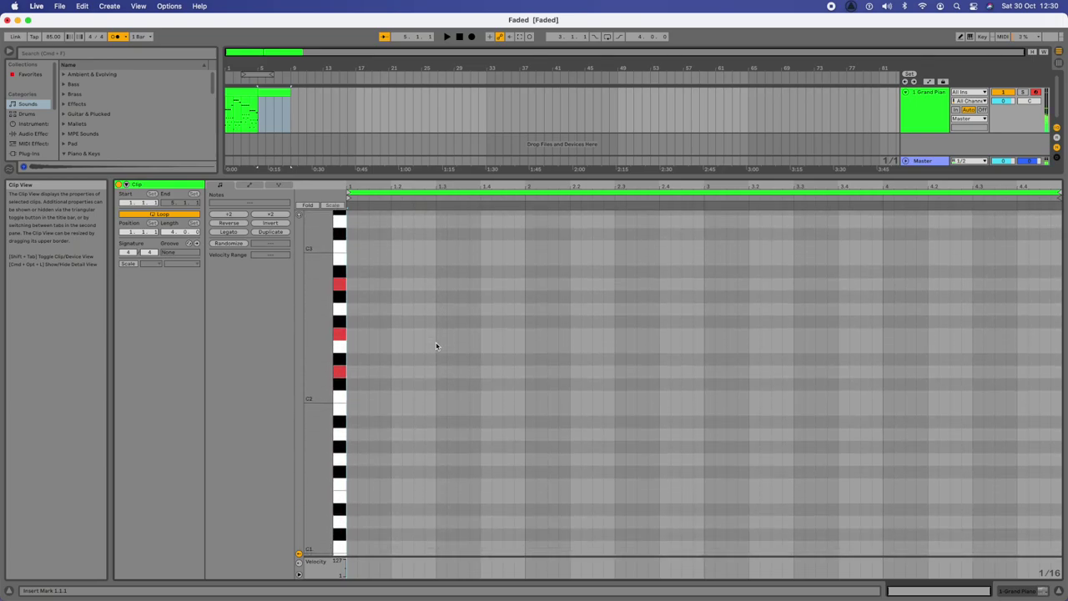
scroll(436, 346, up, 1)
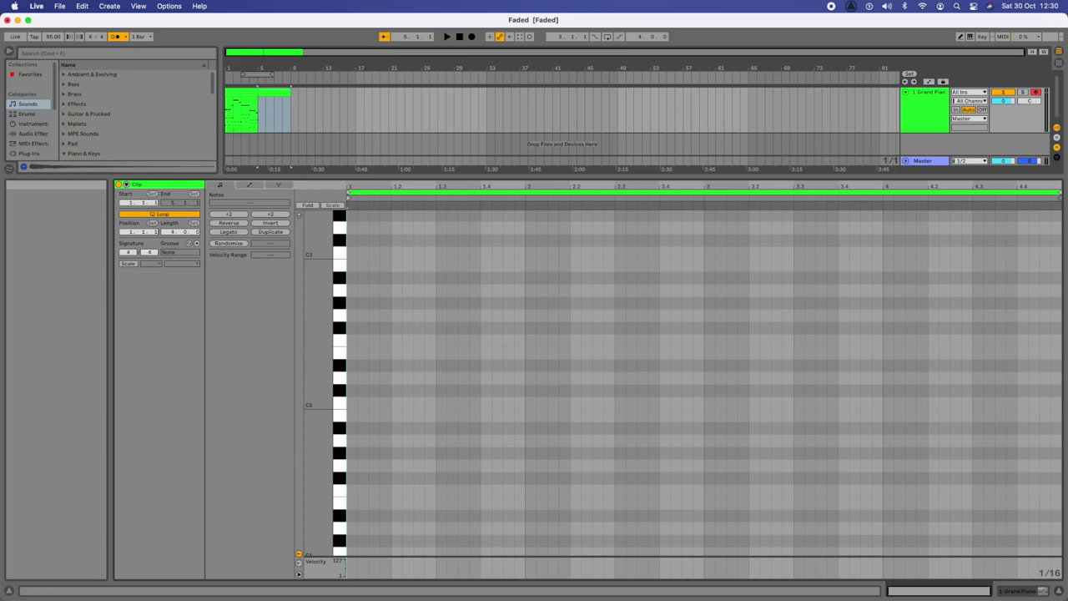
Consult the chord loop score in Google Slides and draw a D2, F2 and A2 chord at the start of the new Ableton Live clip.
key(super+Tab)
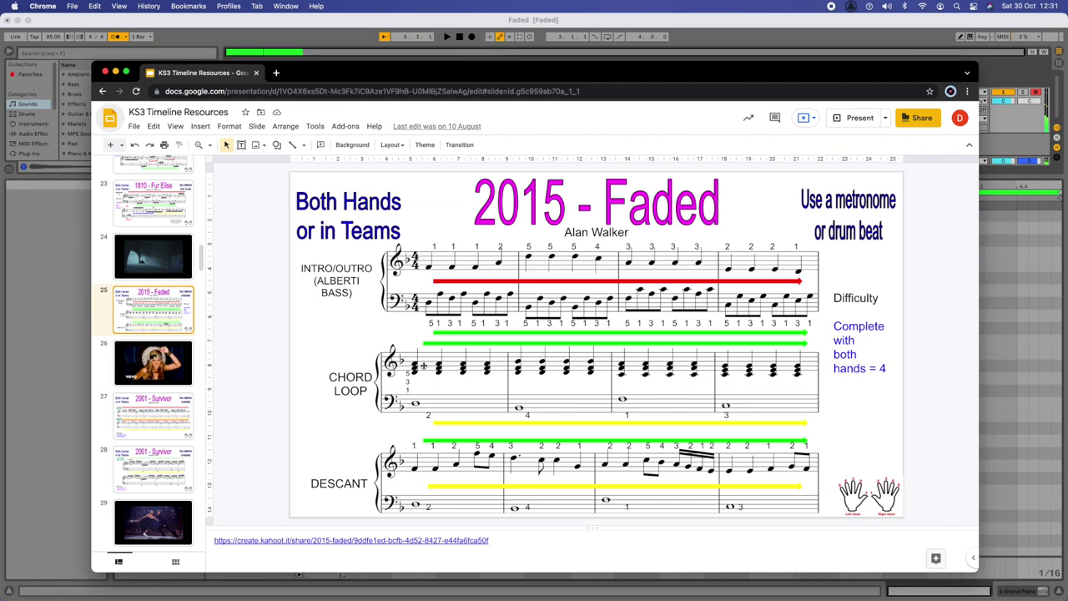
click(1020, 325)
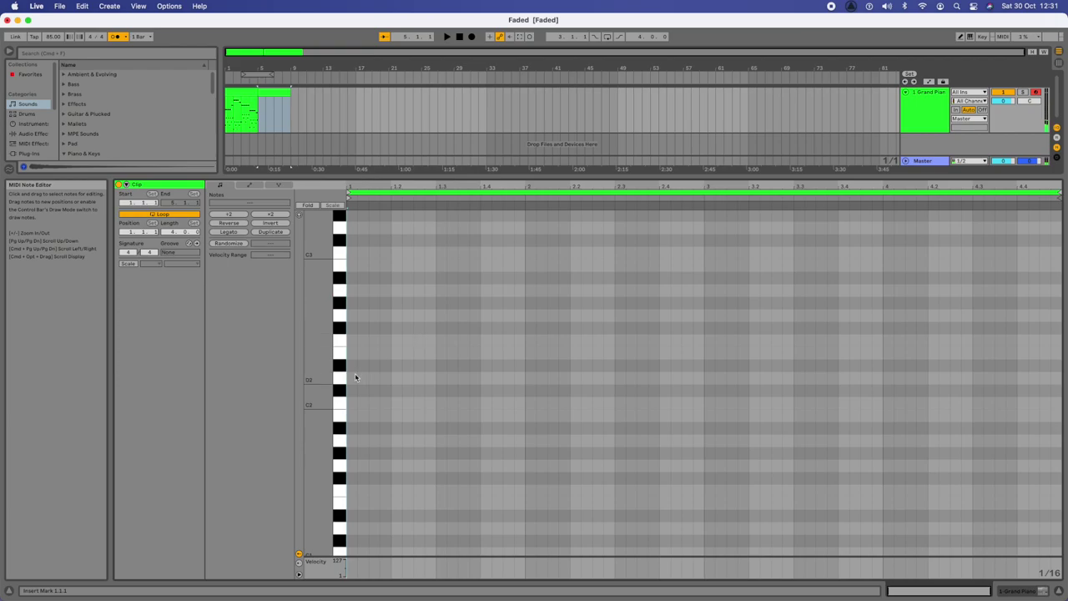
key(b)
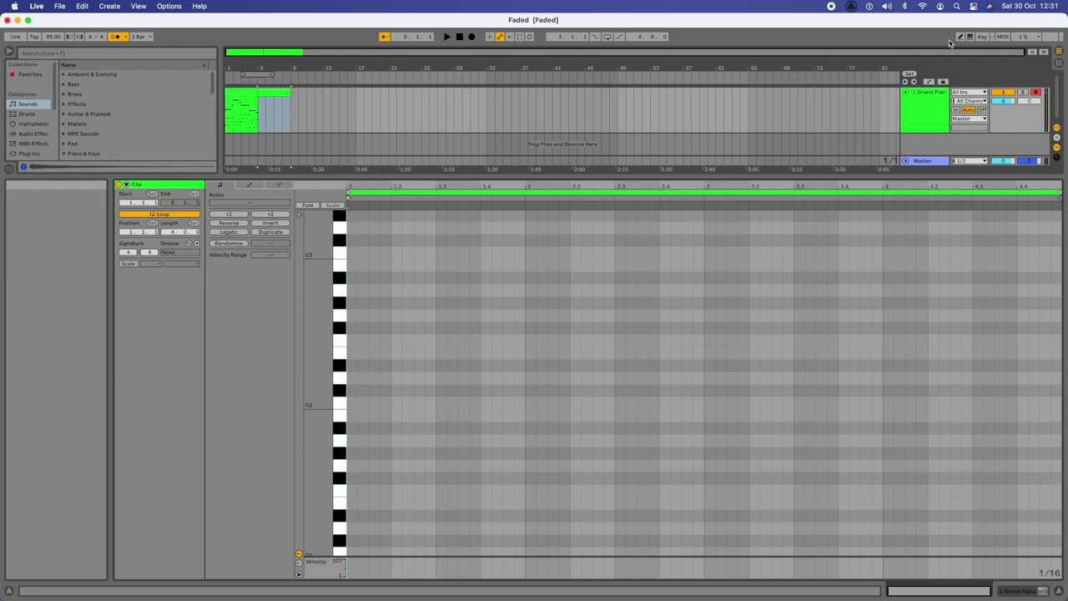
click(352, 378)
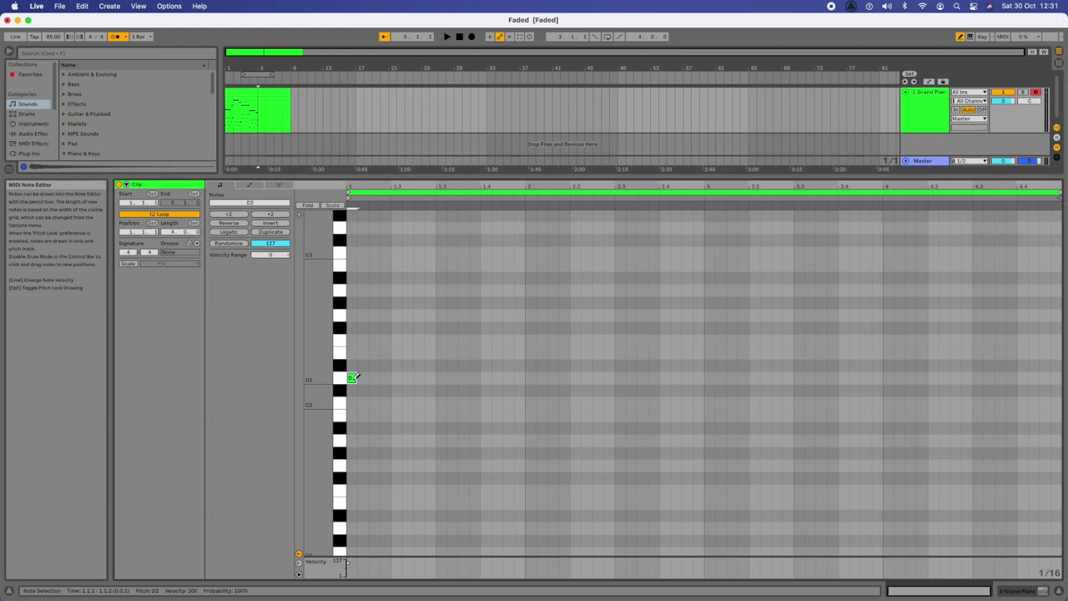
click(353, 329)
click(353, 328)
click(351, 340)
click(353, 290)
key(space)
key(space)
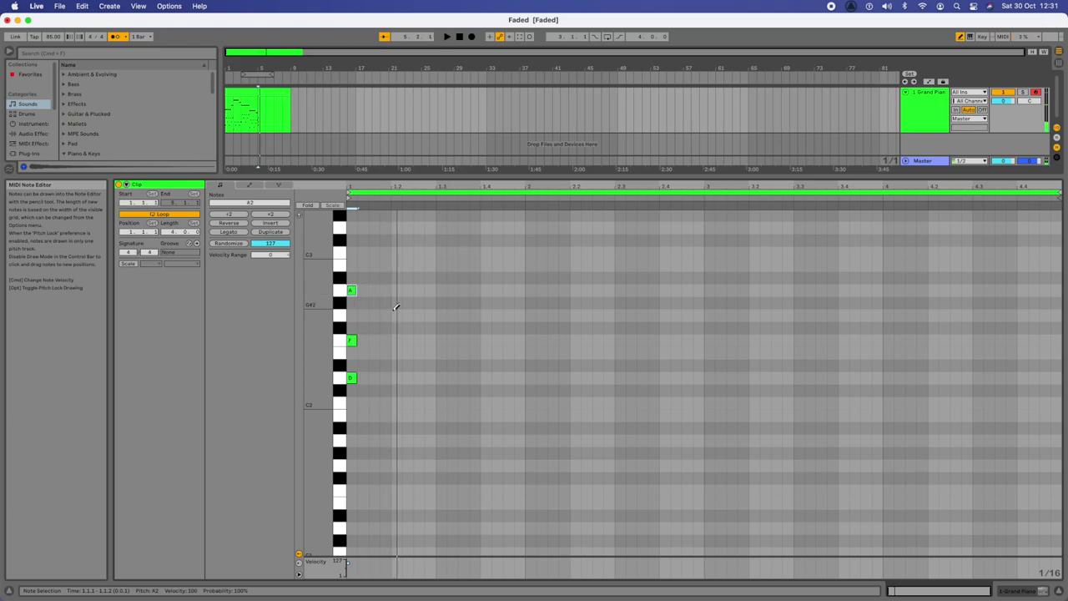
Turn off Draw Mode, lengthen the D2, F2 and A2 notes to one beat each, and play back the chord.
click(960, 38)
drag(372, 395, 348, 277)
click(267, 215)
click(267, 215)
click(516, 459)
key(space)
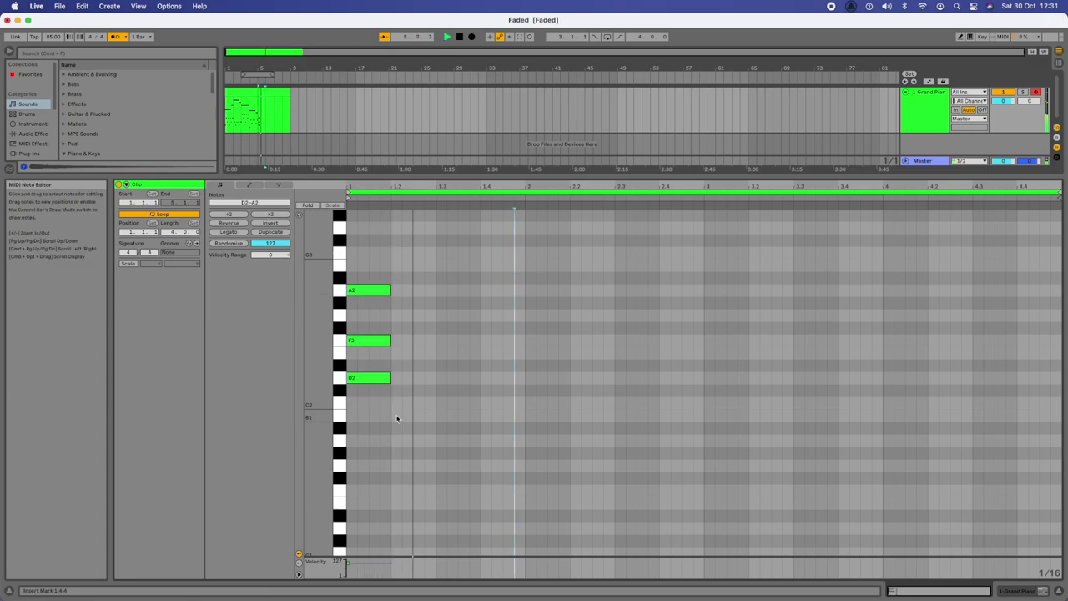
key(space)
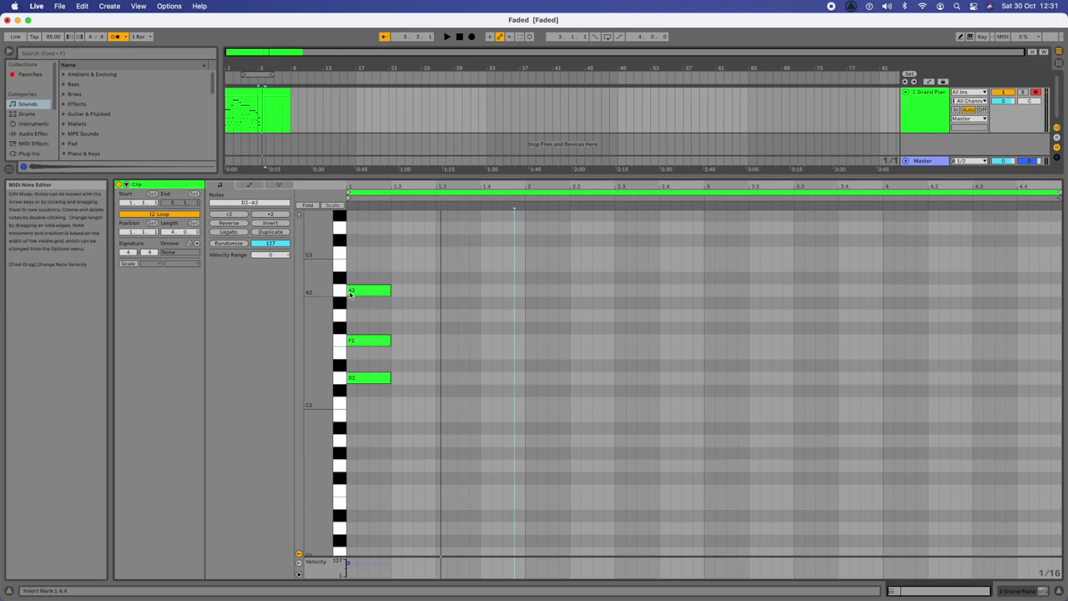
Copy the D2, F2 and A2 chord onto beats 2, 3 and 4 of the first bar and play it back.
click(376, 426)
drag(375, 425, 353, 240)
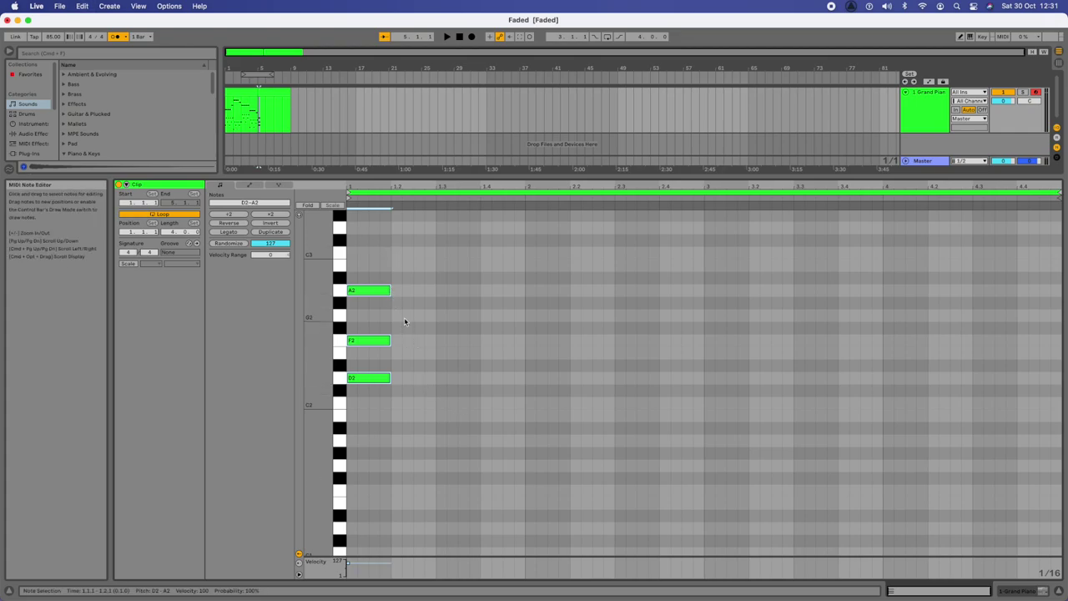
key(super+d)
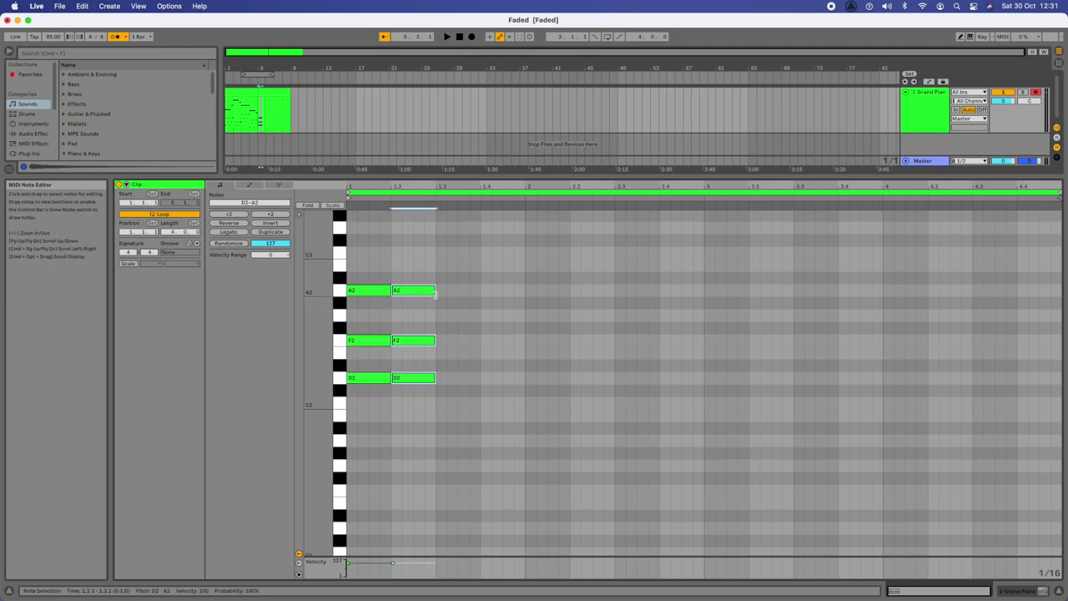
key(super+d)
click(482, 294)
key(super+v)
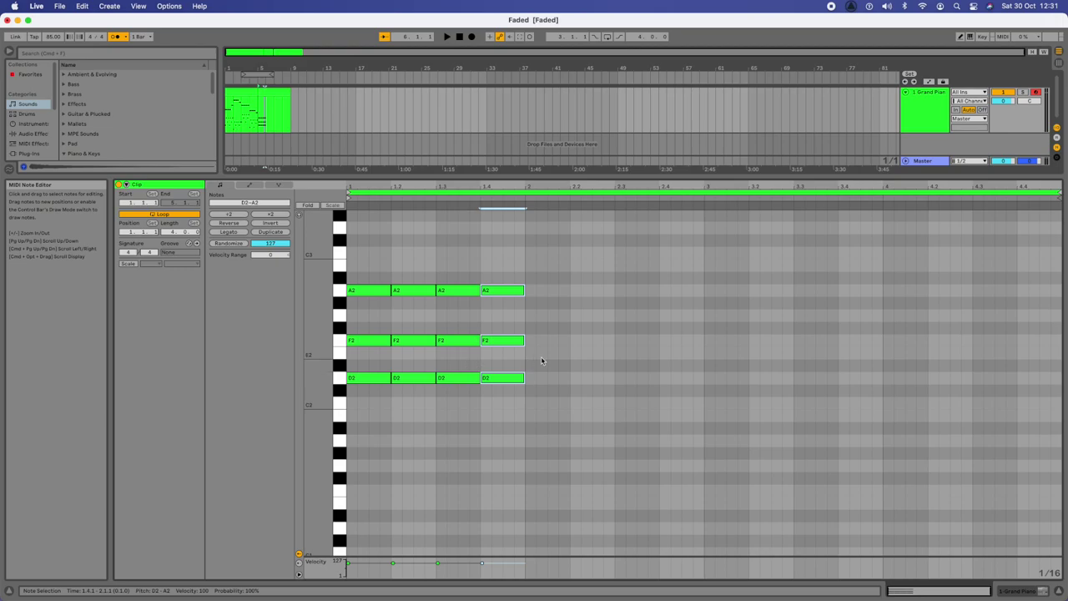
key(space)
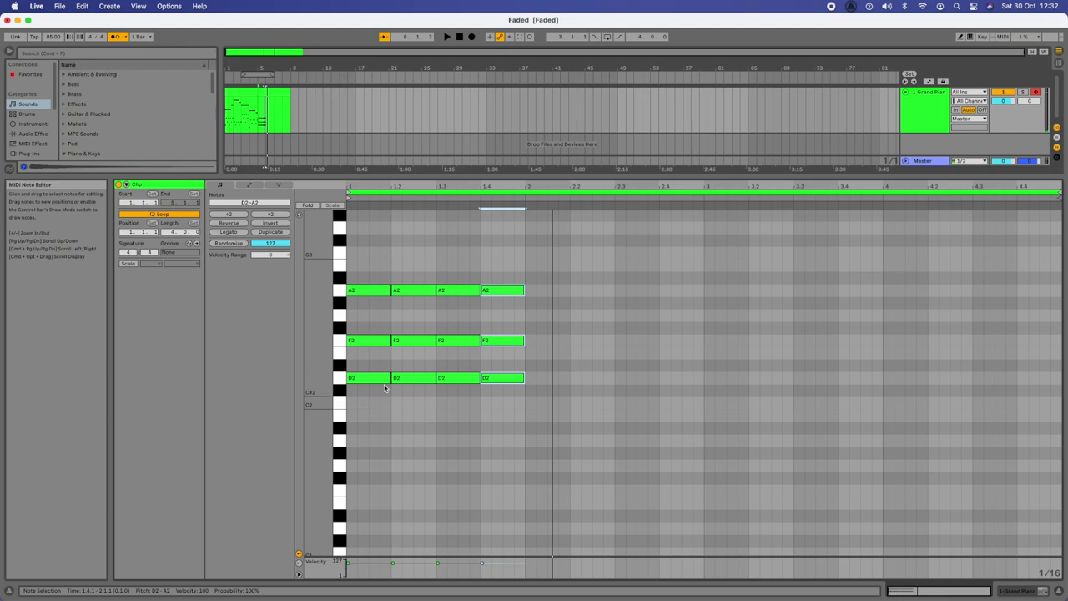
Lower the velocities of the first chord's A2 and F2 notes, setting F2 to 73, and play the result.
click(364, 290)
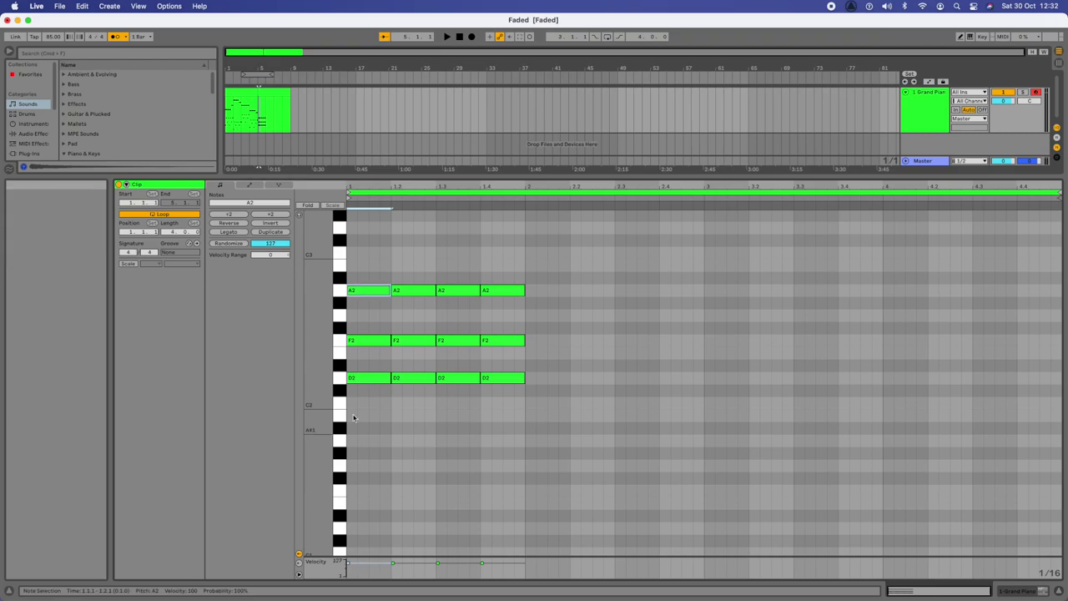
click(359, 377)
click(357, 290)
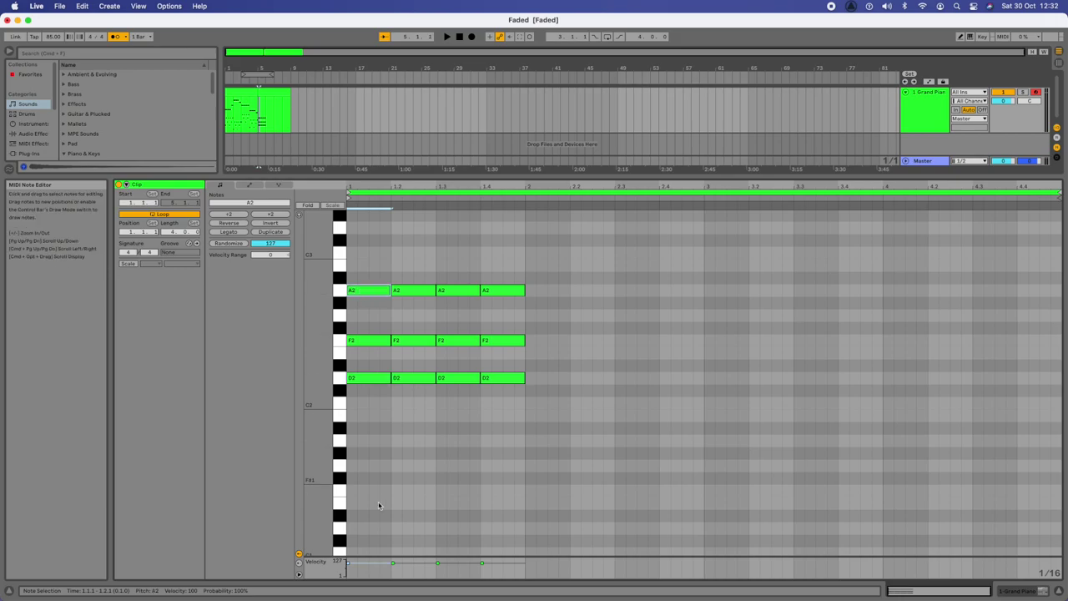
drag(348, 567, 348, 576)
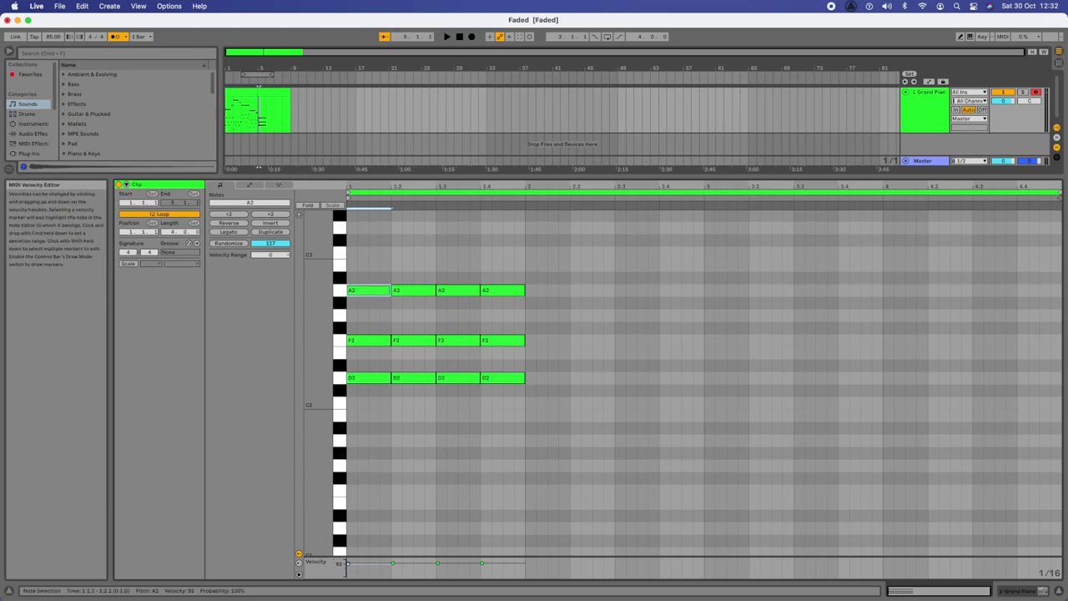
click(369, 341)
drag(348, 564, 348, 579)
key(space)
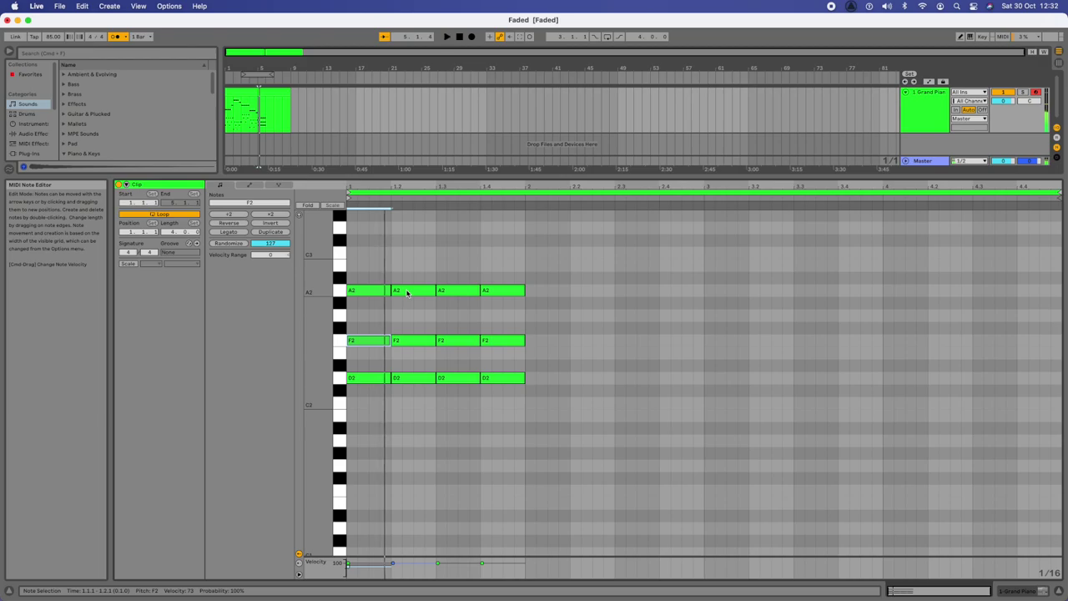
Lower the velocities of the A2 and F2 notes in the second and third chords of the first bar.
click(398, 566)
drag(396, 566, 397, 571)
click(397, 343)
drag(393, 563, 393, 570)
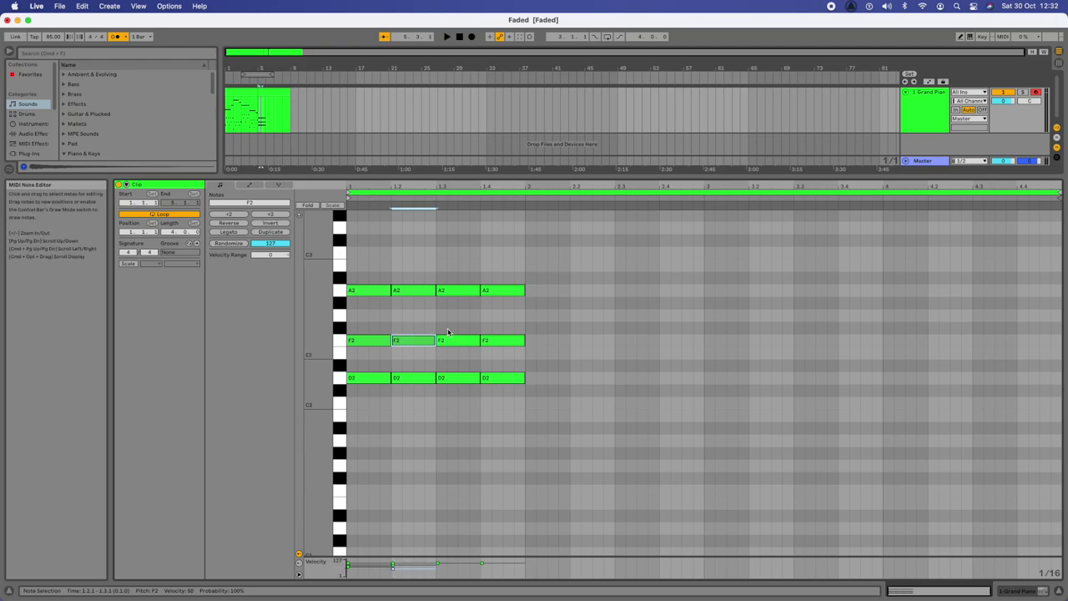
click(450, 291)
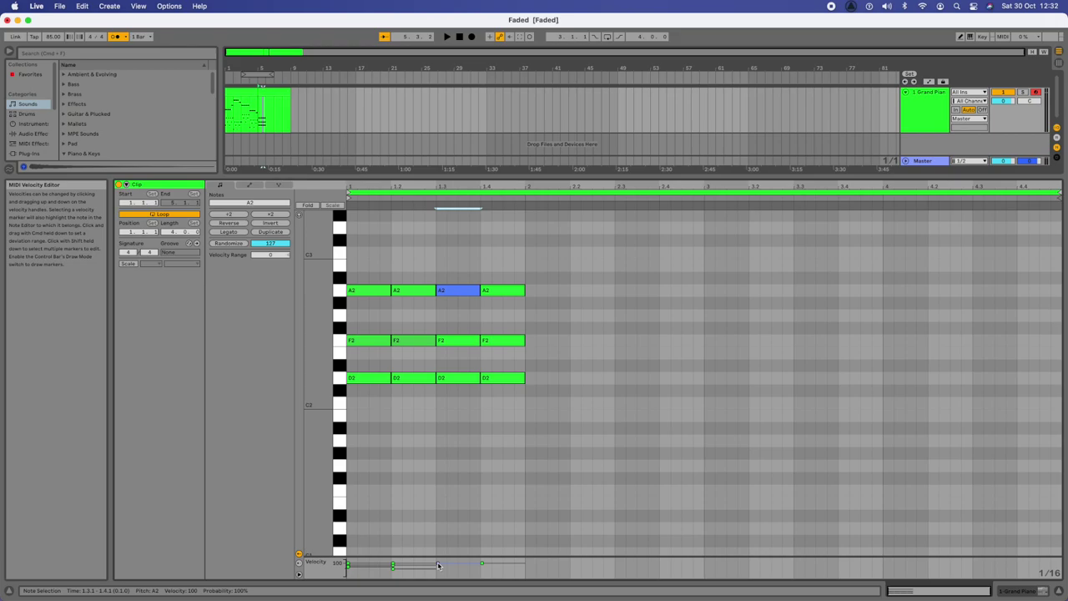
drag(437, 565, 438, 569)
click(446, 341)
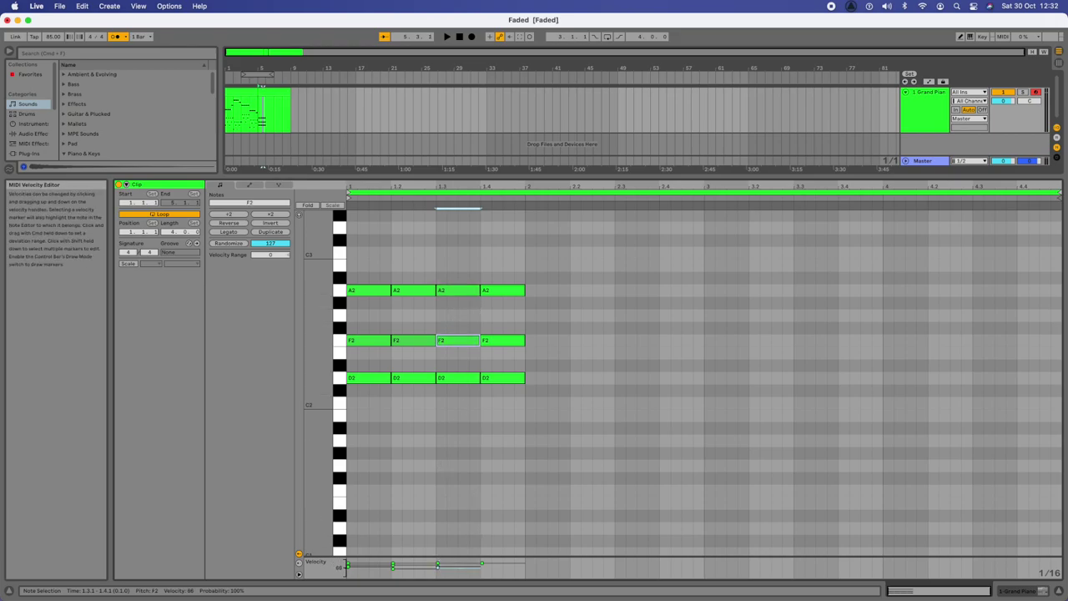
Lower the velocities of the fourth chord's A2 and F2 notes, setting F2 to 67, and play back the bar.
click(492, 298)
click(491, 292)
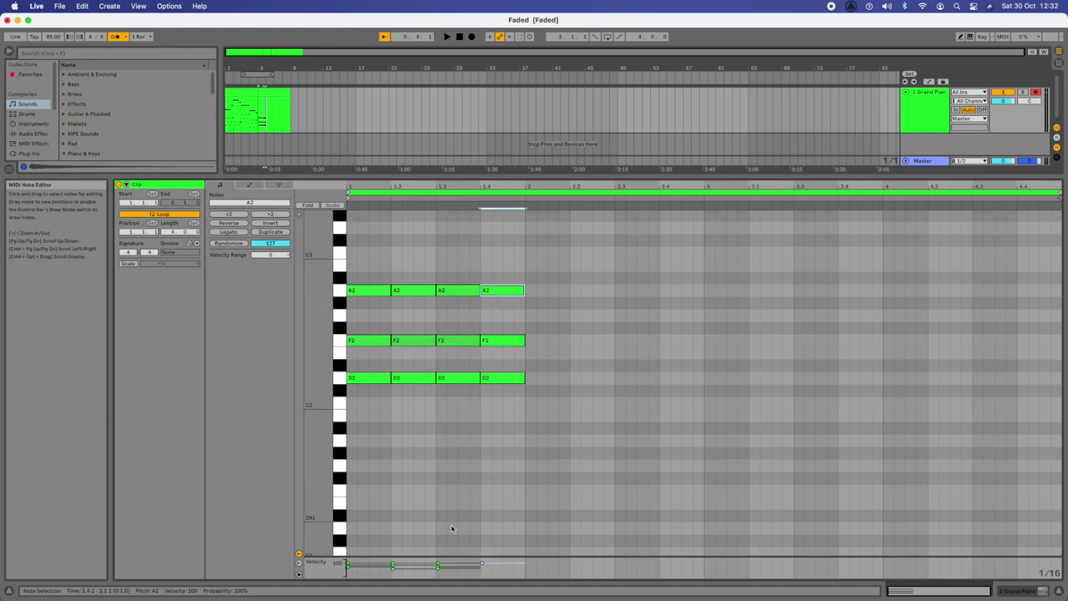
drag(481, 565, 482, 571)
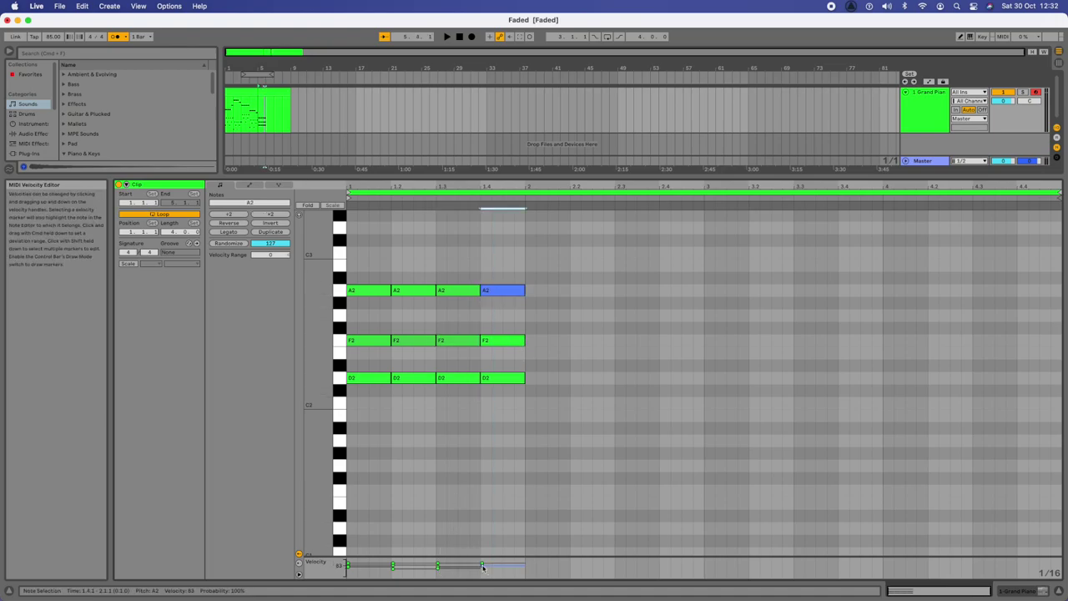
click(504, 340)
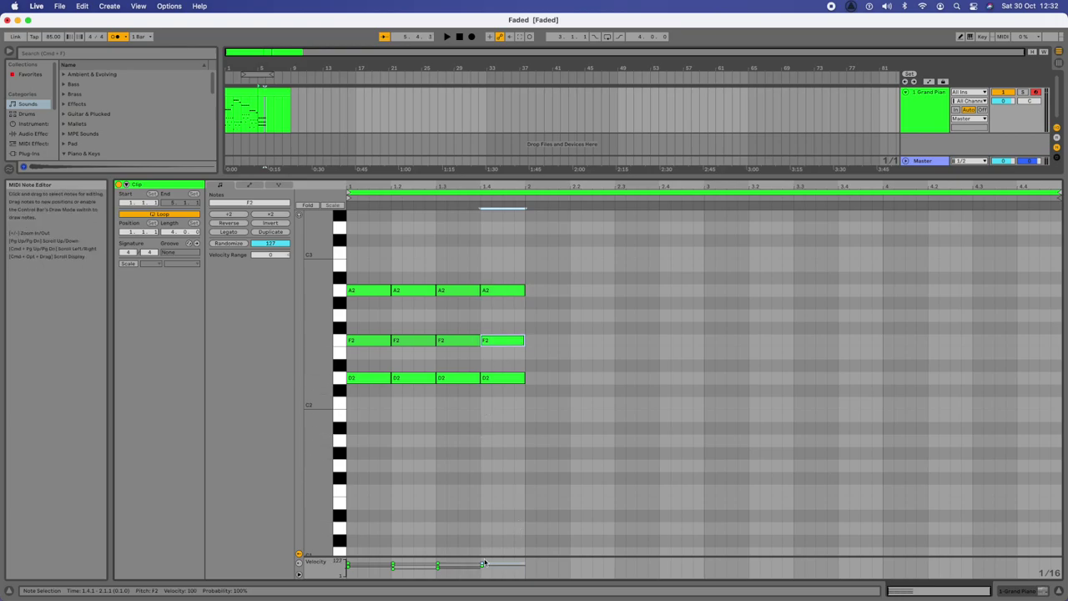
drag(481, 566, 482, 575)
key(space)
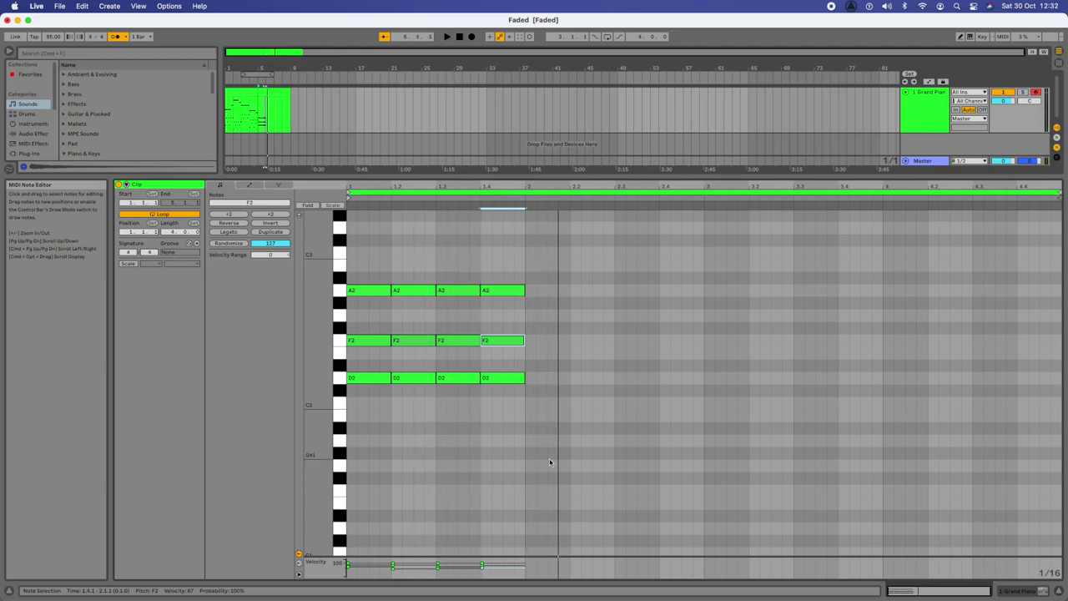
Duplicate all four chords of the first bar into the second bar of the clip.
drag(365, 410, 507, 257)
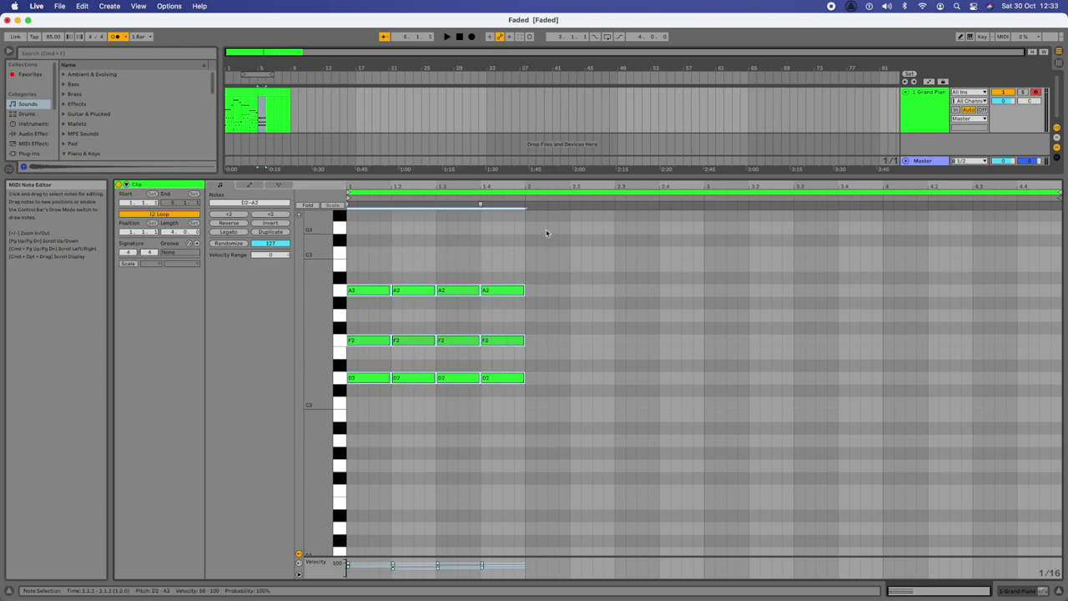
key(super+d)
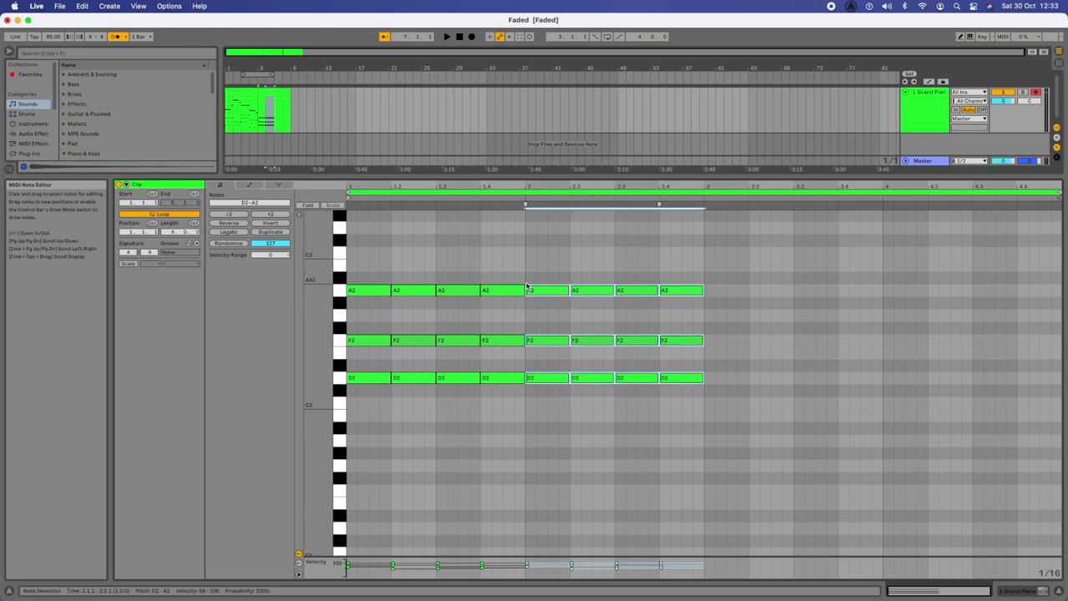
click(637, 317)
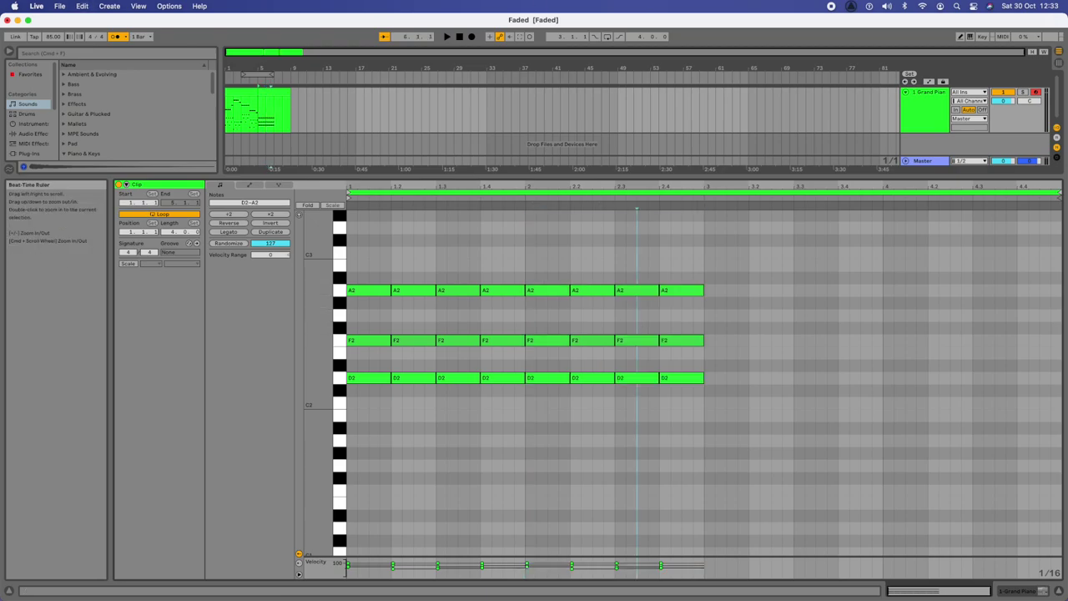
Check the chord loop score, raise the second bar's four A2 notes to A#2, and play back the chords.
click(17, 20)
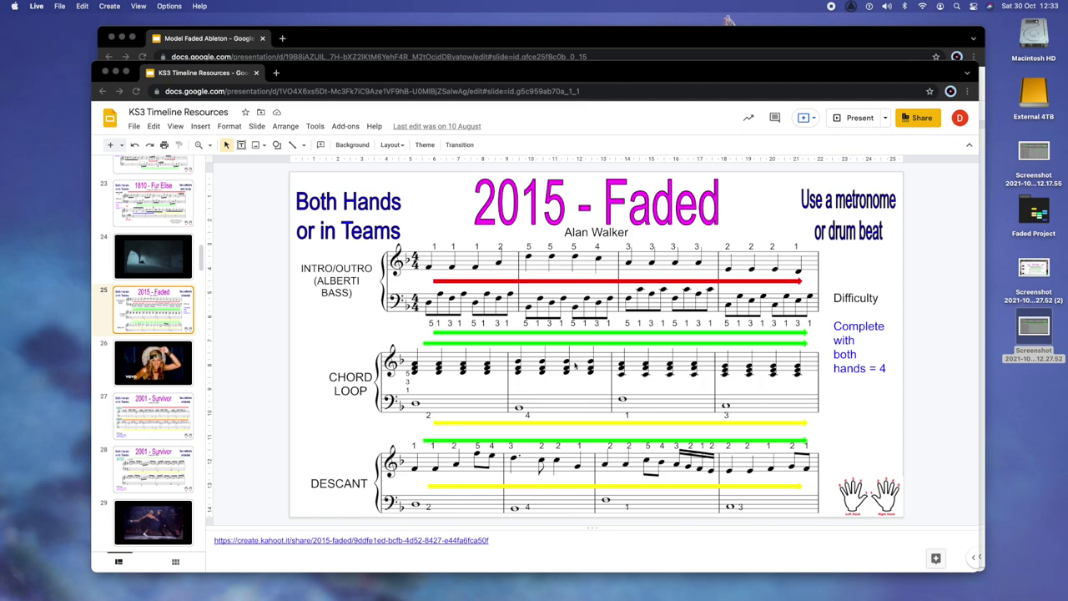
mouse_move(535, 597)
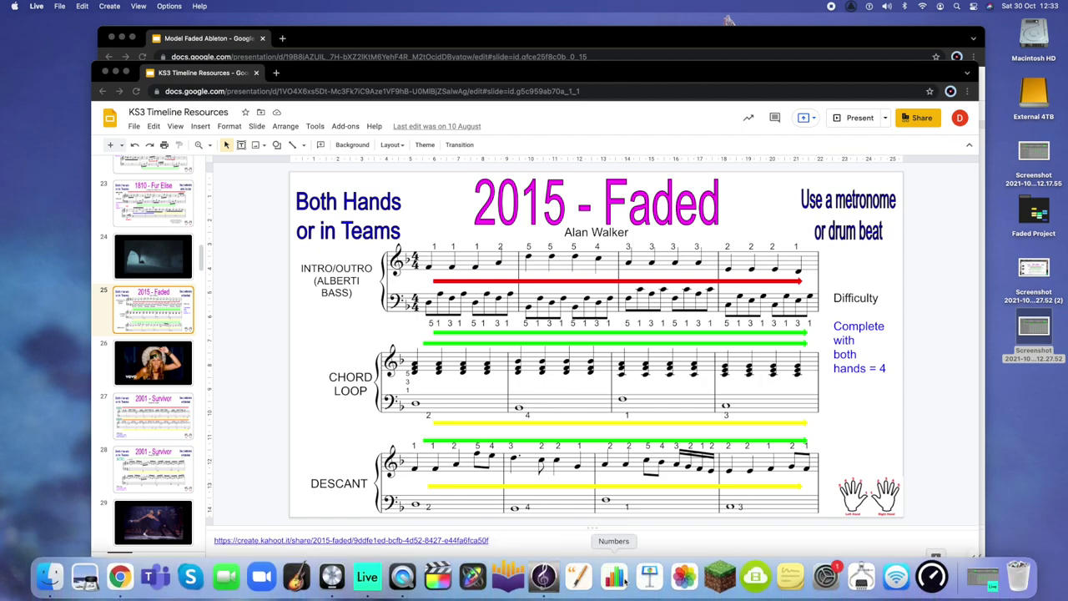
click(976, 580)
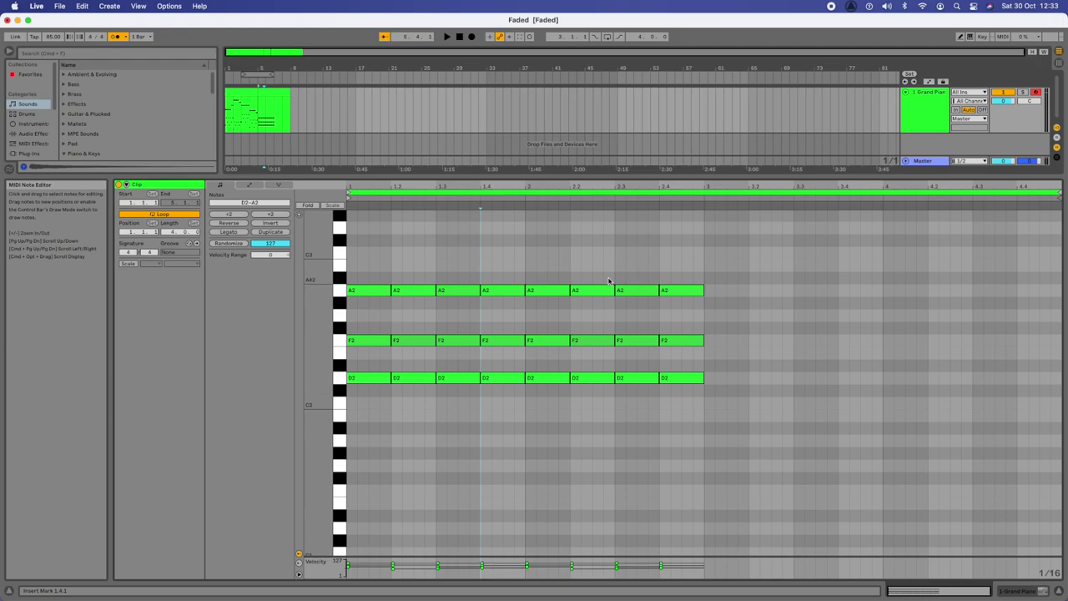
drag(547, 306, 674, 282)
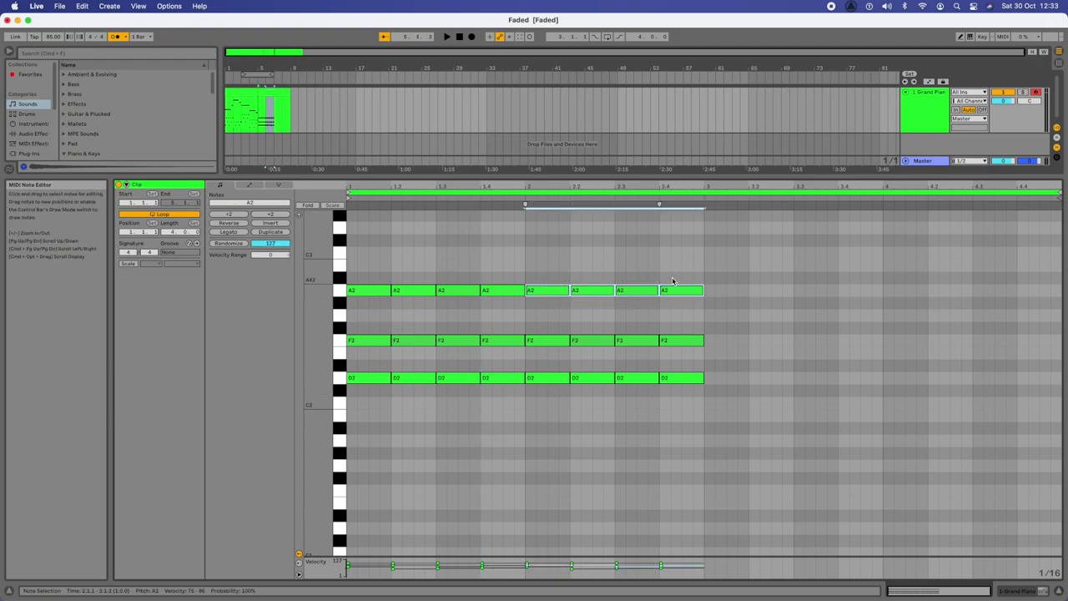
drag(538, 294, 544, 287)
click(564, 302)
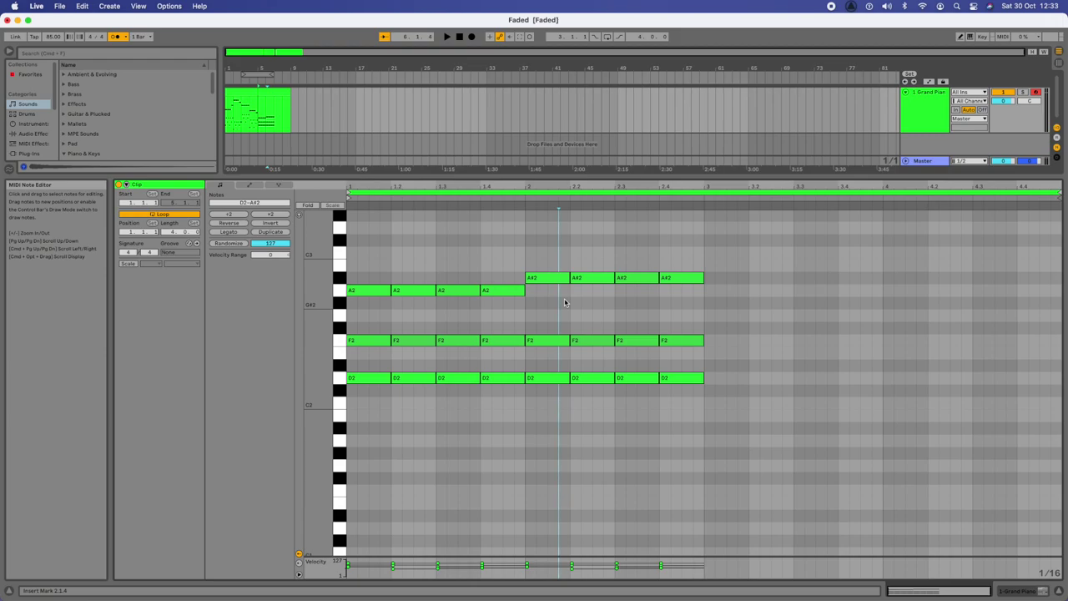
key(space)
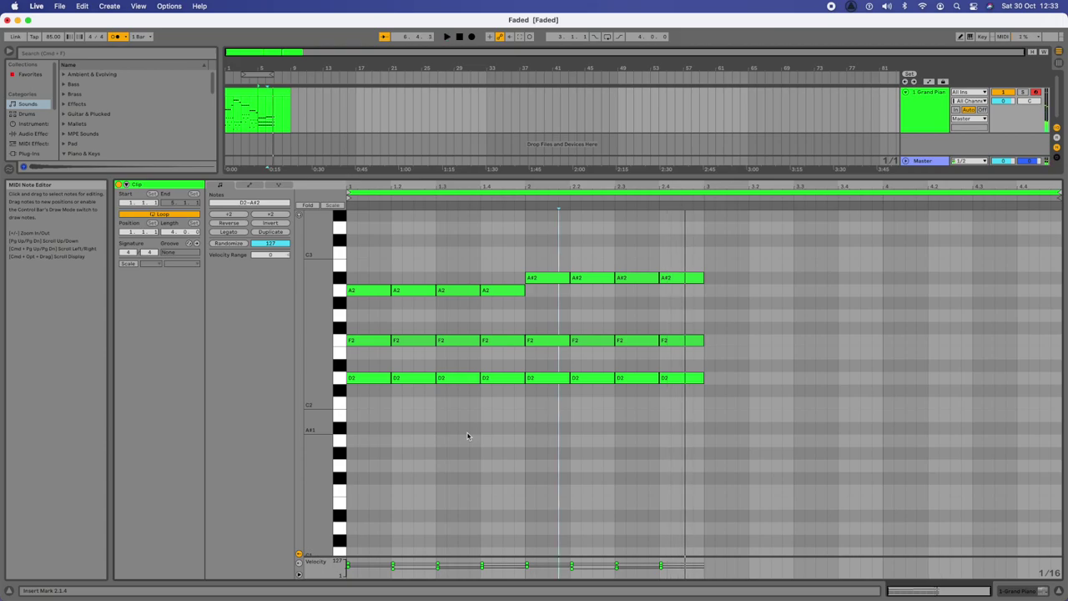
Check the score's third chord in Google Slides and copy the first bar's four chords to bar 3 of the Ableton Live clip.
click(123, 574)
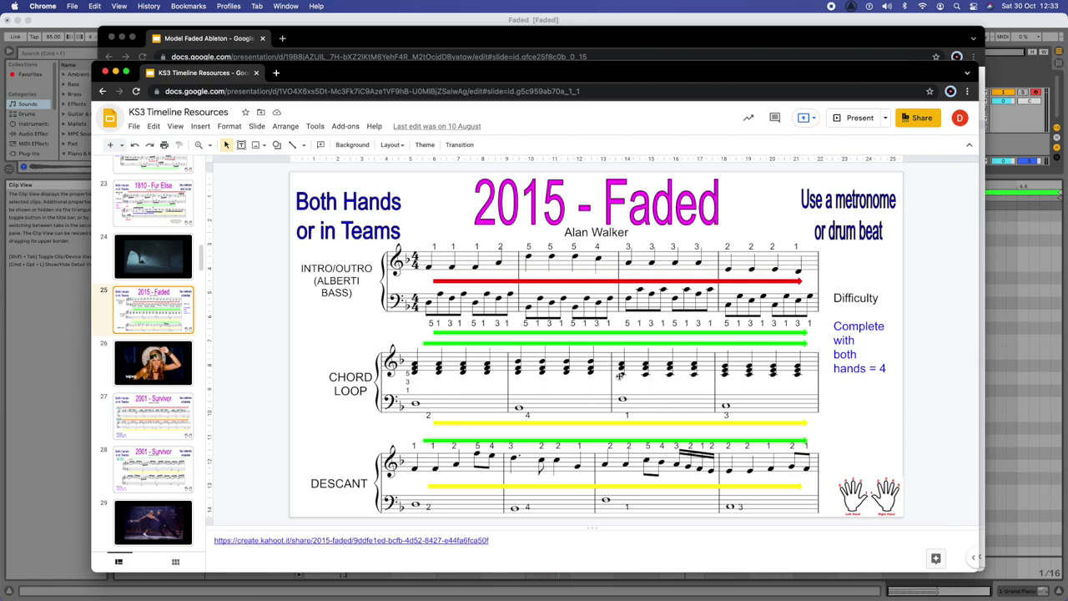
click(1047, 344)
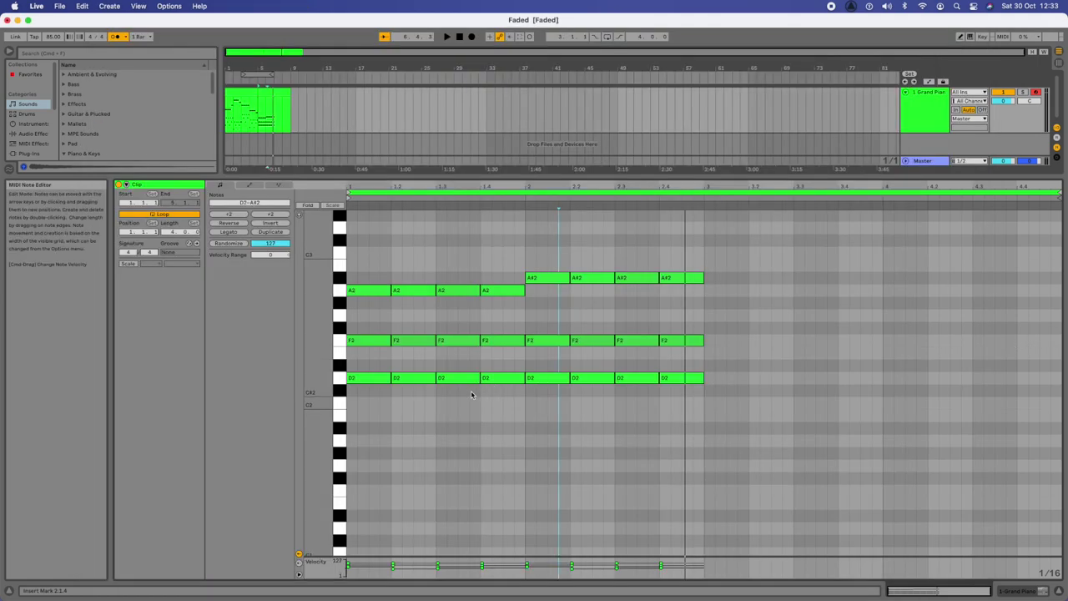
drag(371, 396, 499, 284)
click(709, 295)
key(cmd+v)
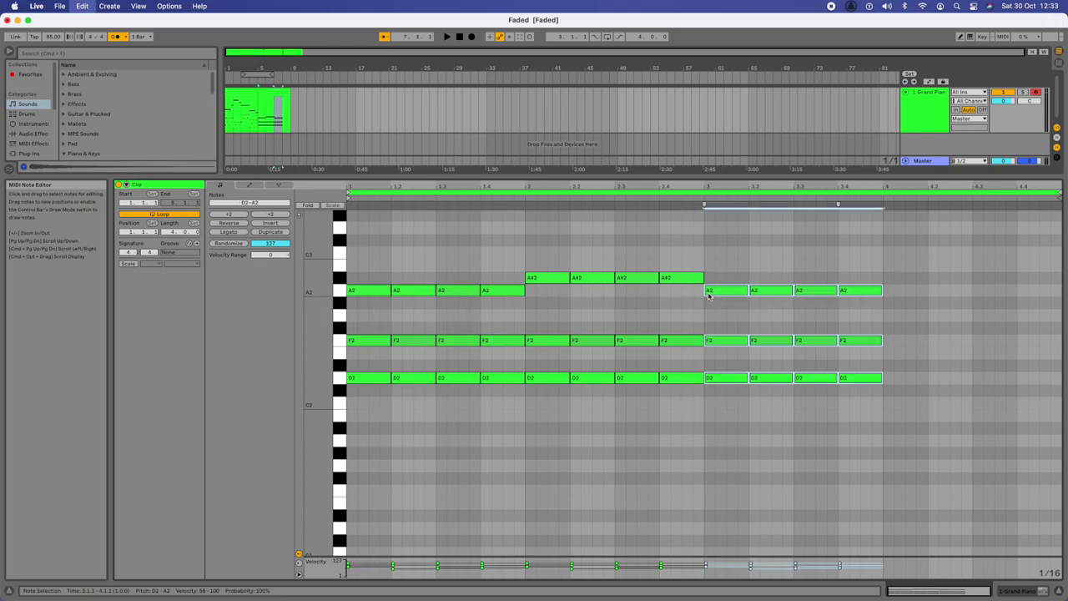
Lower the four D2 notes in bar 3 of the clip to C2 and play back the chords.
click(718, 417)
drag(720, 401, 860, 383)
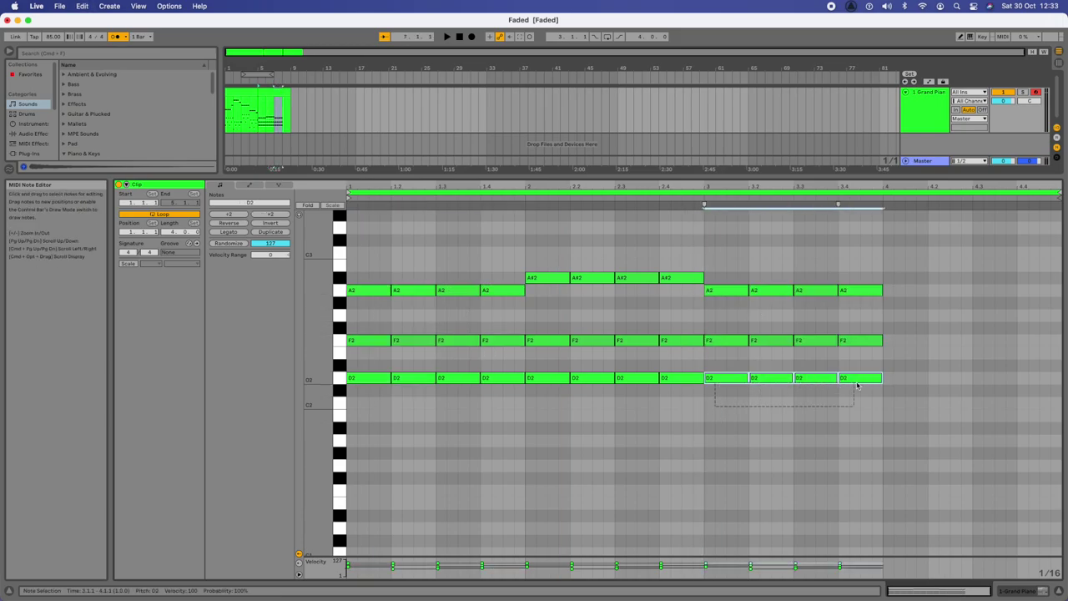
drag(715, 378, 718, 407)
key(space)
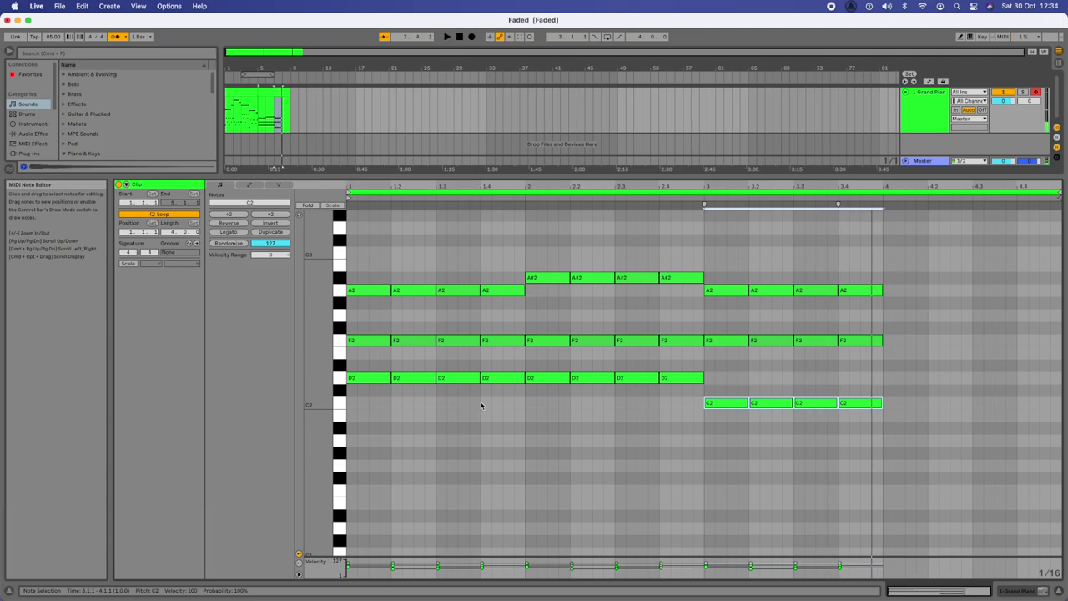
Check the fourth chord in the Google Slides score and copy the first bar's four chords to bar 4 of the Ableton Live clip.
key(super+Tab)
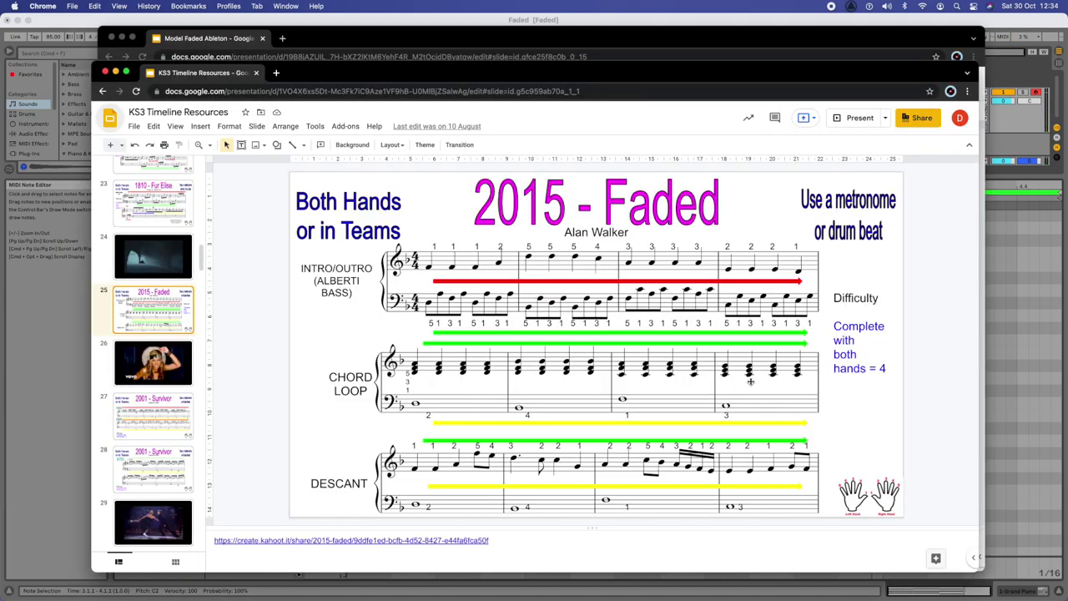
key(super+Tab)
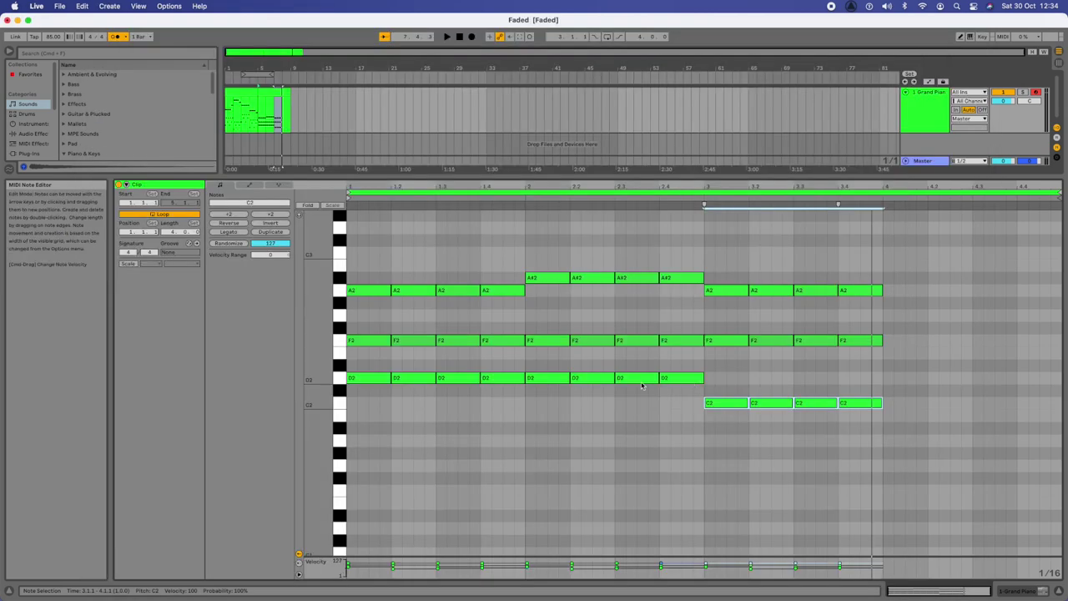
drag(373, 399, 511, 275)
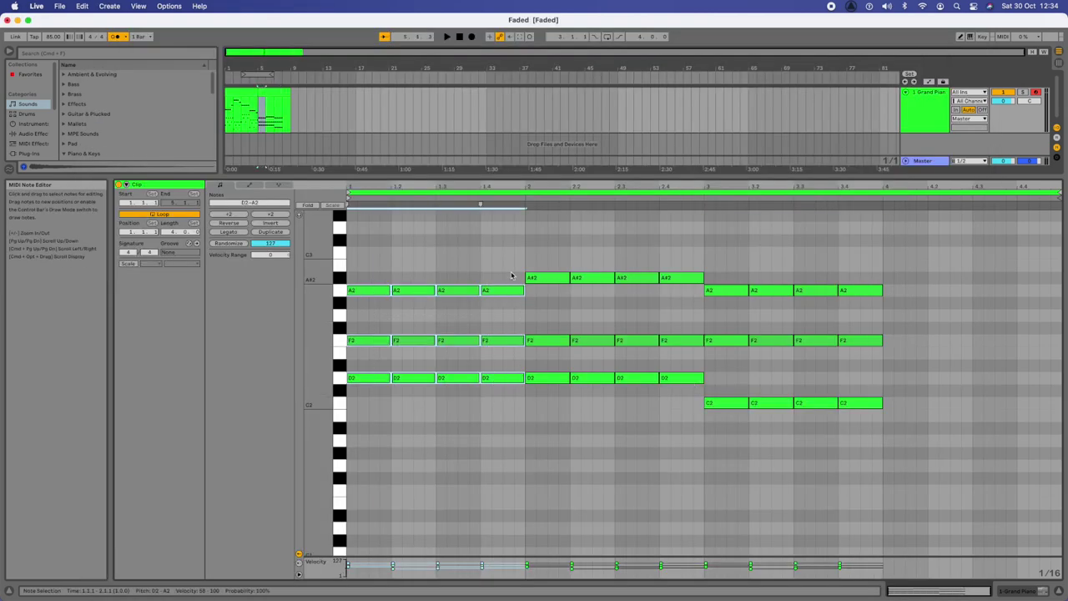
click(886, 263)
key(super+v)
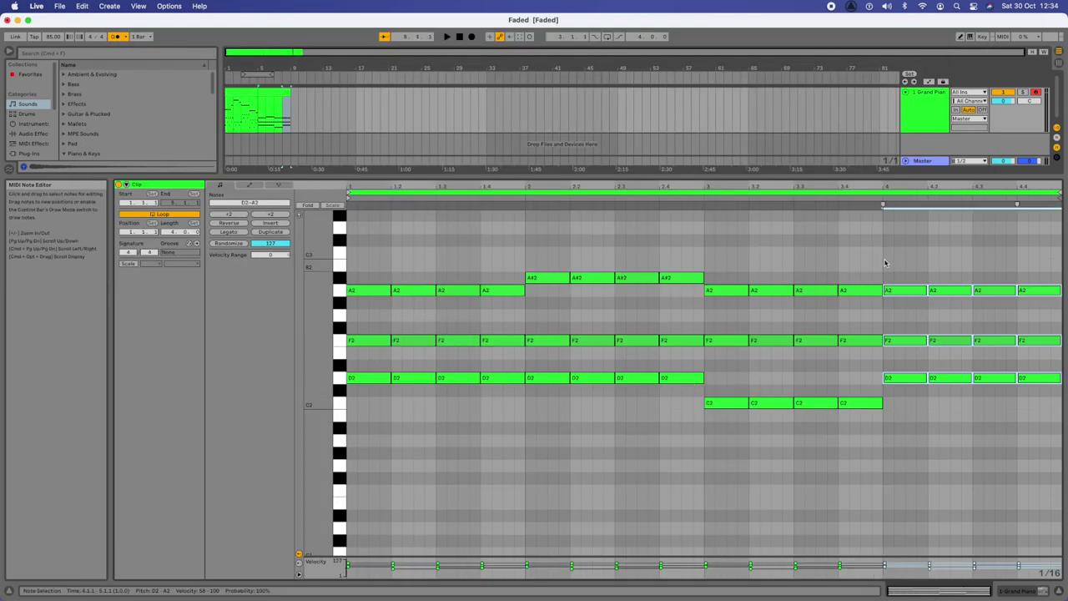
Lower bar 4's chords to C2, E2 and G2 and play back the chord loop.
drag(903, 380, 901, 406)
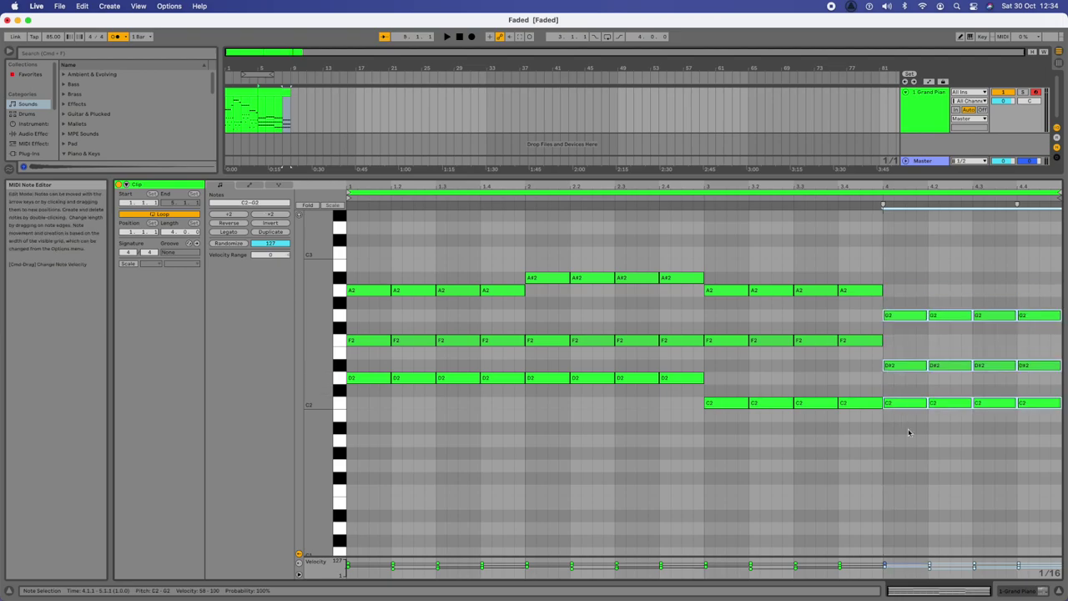
drag(895, 381, 1025, 348)
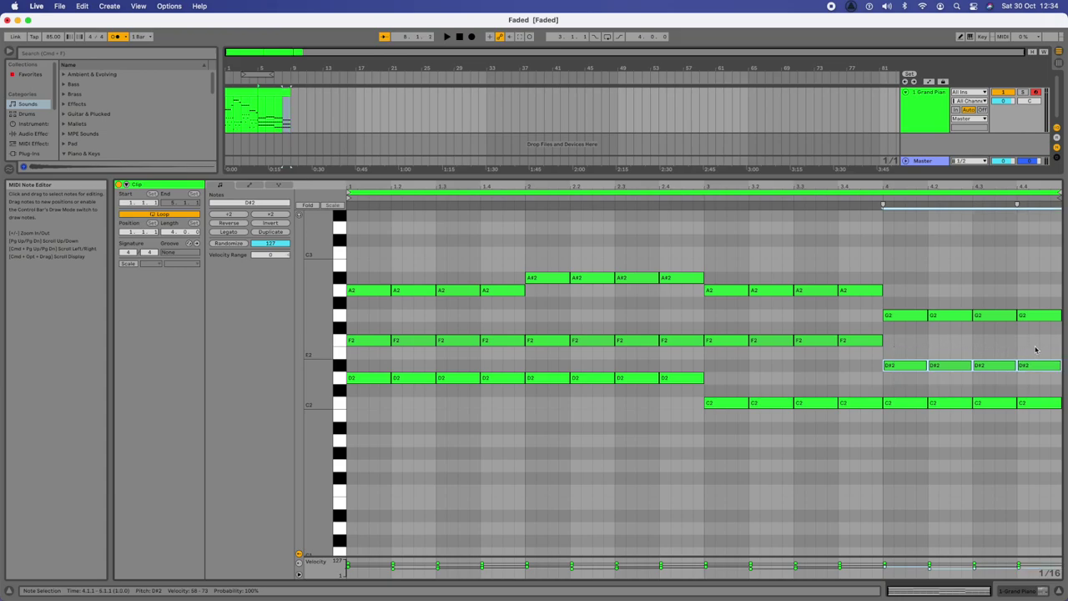
drag(905, 368, 903, 359)
click(922, 452)
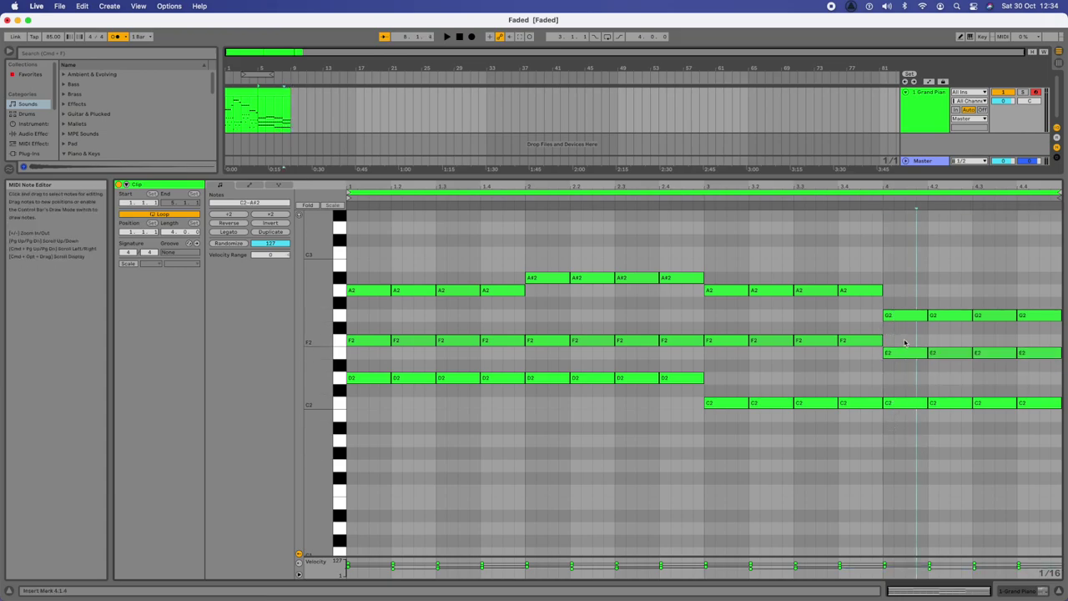
key(space)
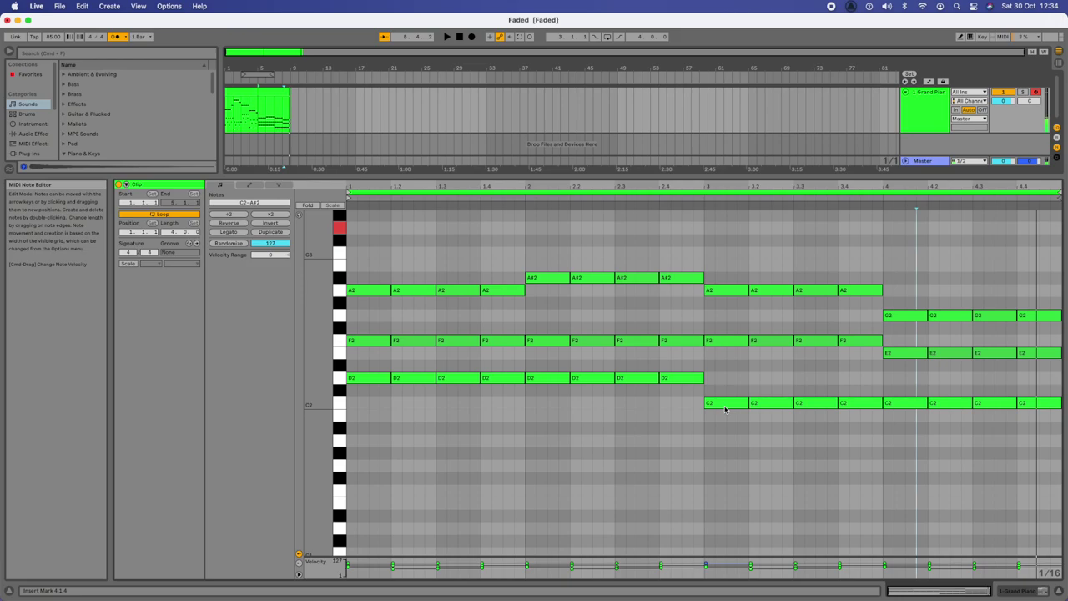
drag(363, 468, 794, 398)
click(619, 474)
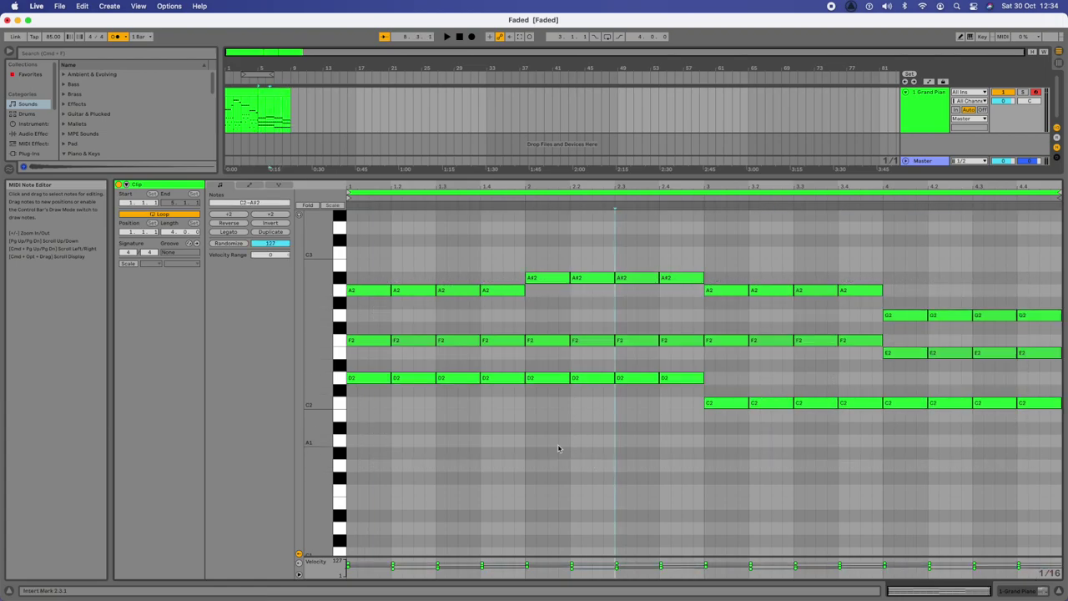
scroll(559, 448, up, 2)
scroll(558, 448, down, 1)
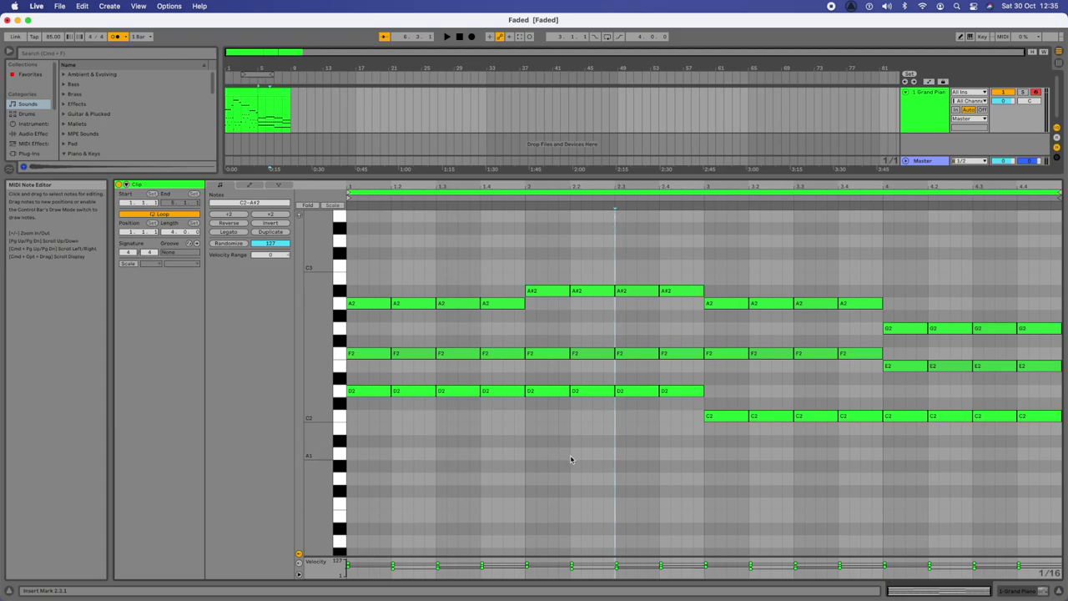
Switch to the Model Faded Ableton presentation in Google Slides and duplicate slides 4 and 5 together.
click(17, 22)
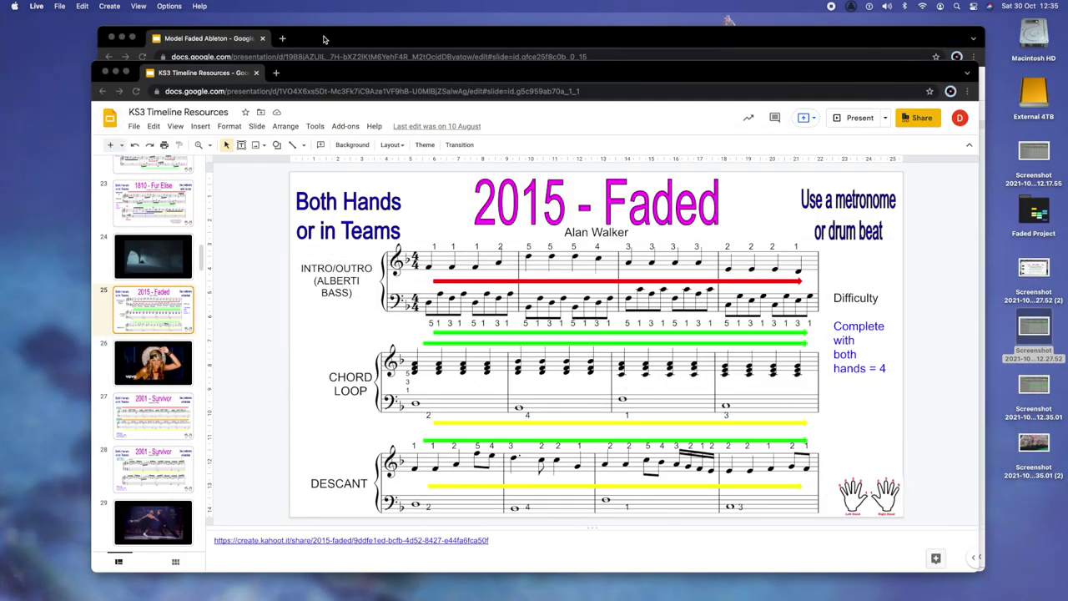
click(324, 39)
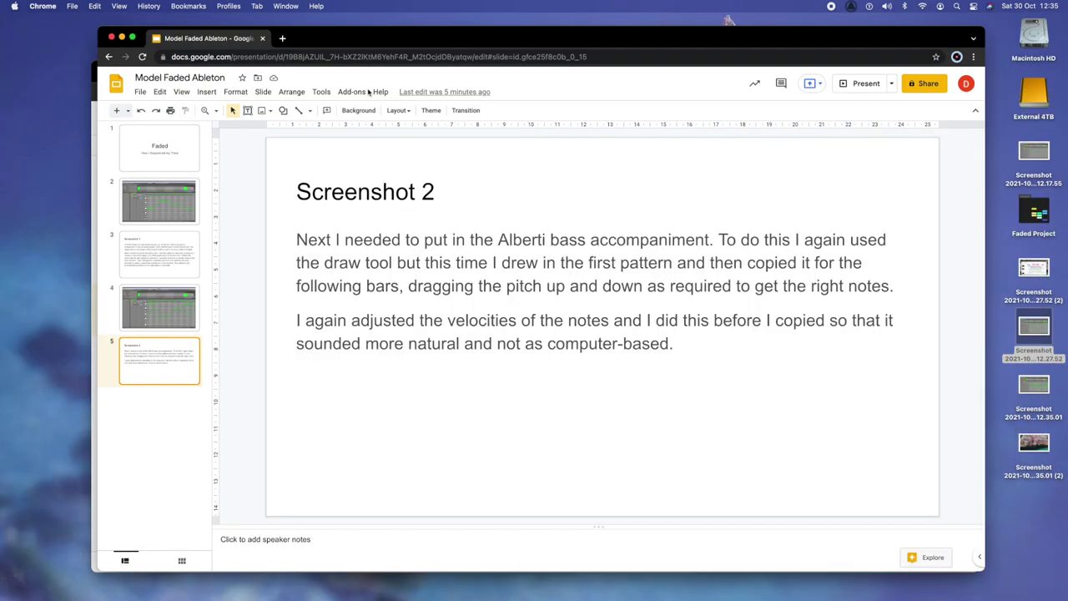
click(144, 298)
click(167, 364)
right_click(167, 364)
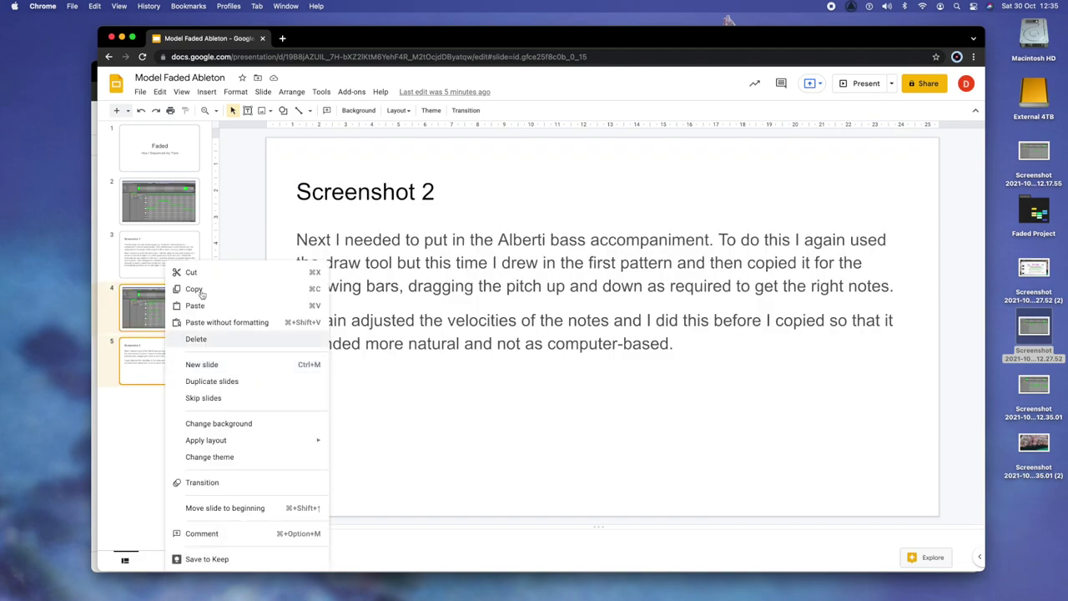
click(212, 380)
Replace the image on slide 6 with the 12.35.01 screenshot from the desktop.
click(146, 368)
click(158, 413)
click(465, 370)
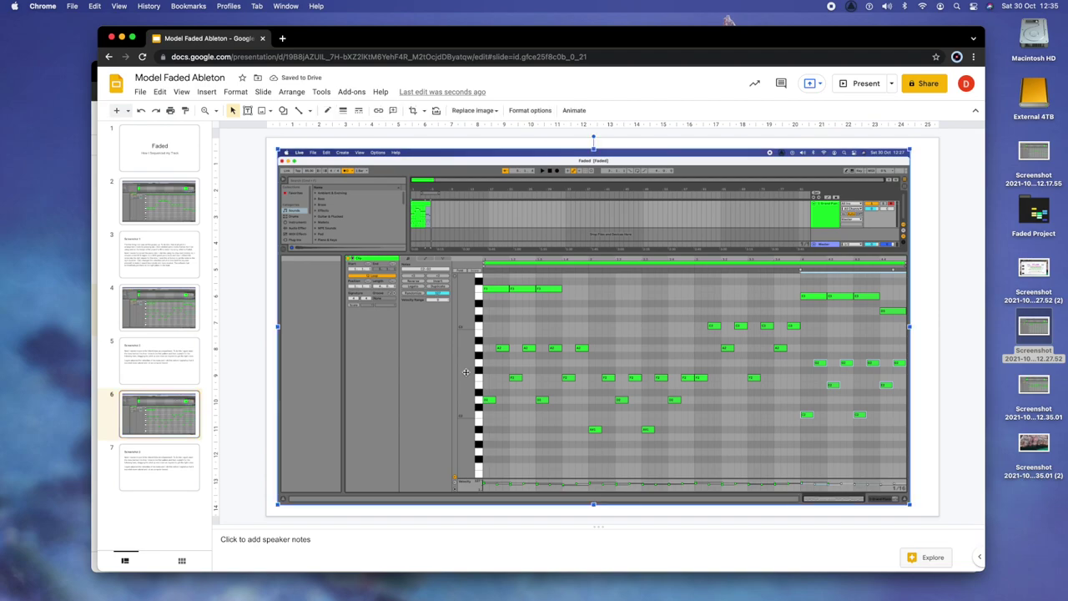
key(Delete)
drag(1034, 386, 651, 370)
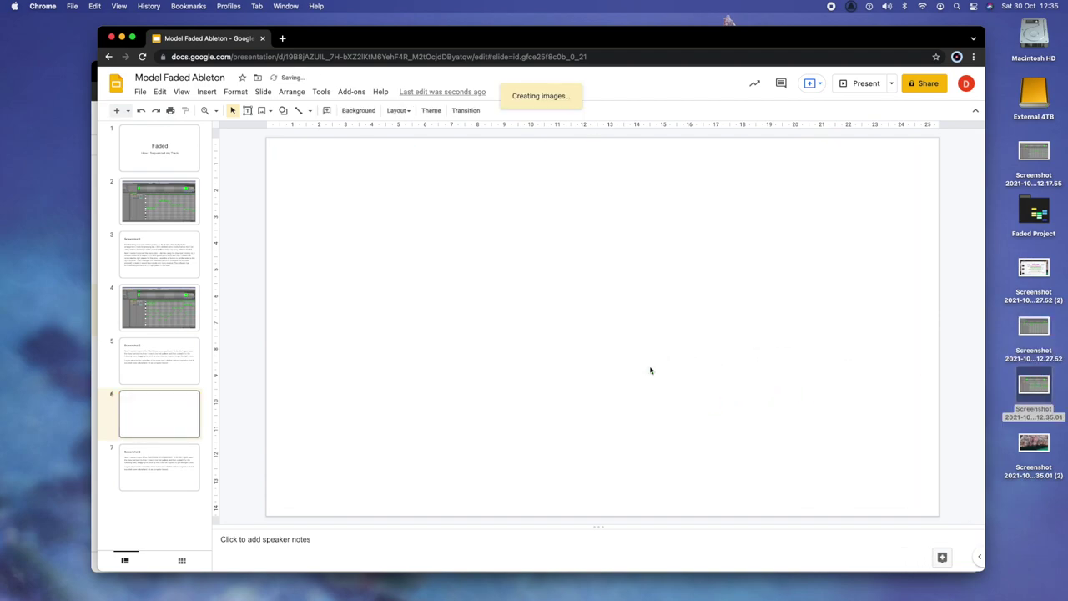
Change the title of slide 7 to "Screenshot 3".
click(158, 467)
click(432, 193)
key(BackSpace)
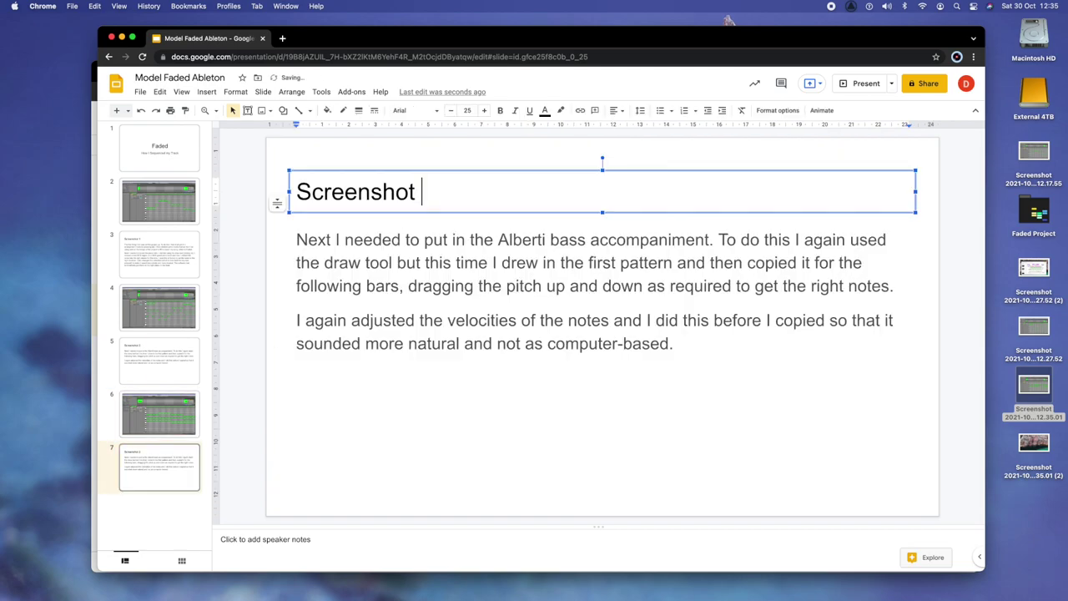
text(3)
Replace slide 7's body with text beginning "Next I needed to put in the chord part of the start of the verse. To do this I found the notes".
drag(676, 343, 292, 247)
text(Next I needed to)
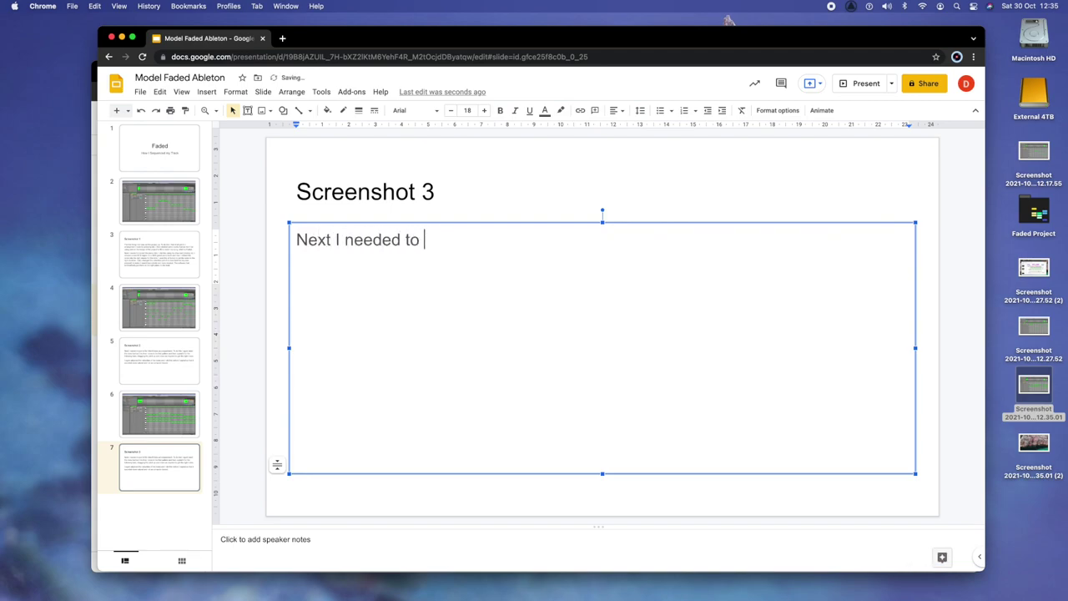
text( put in the ch)
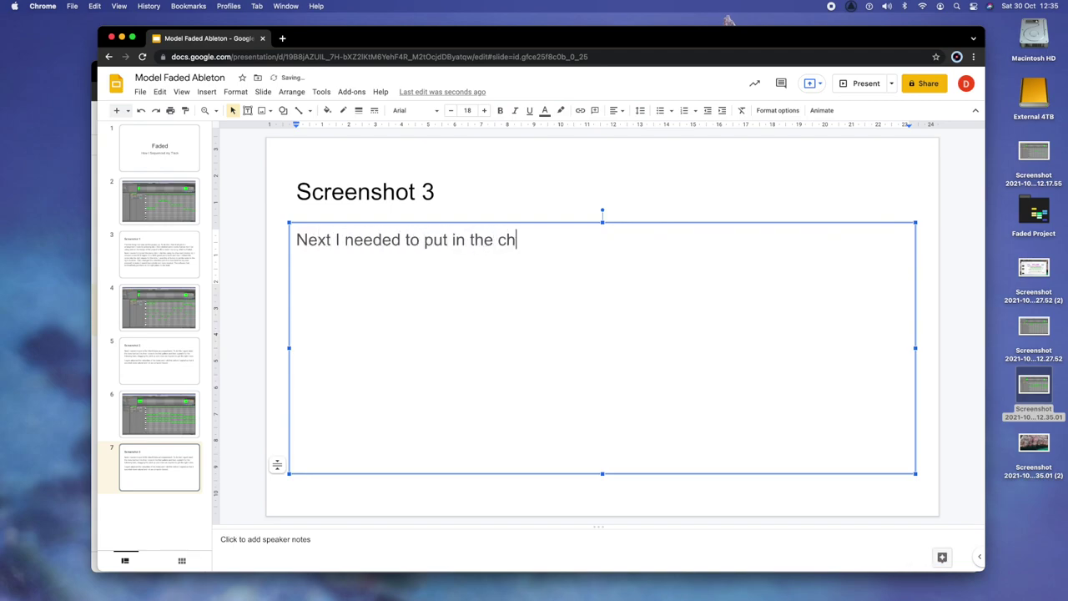
text(ord part of the s)
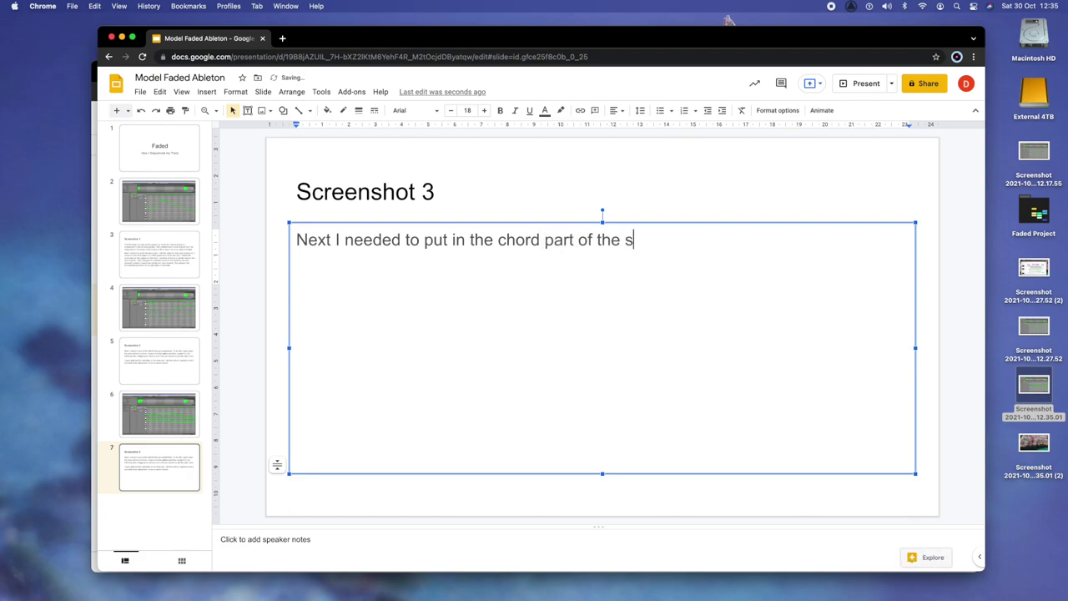
text(tart pof)
key(BackSpace)
key(BackSpace)
key(BackSpace)
key(BackSpace)
text(f the )
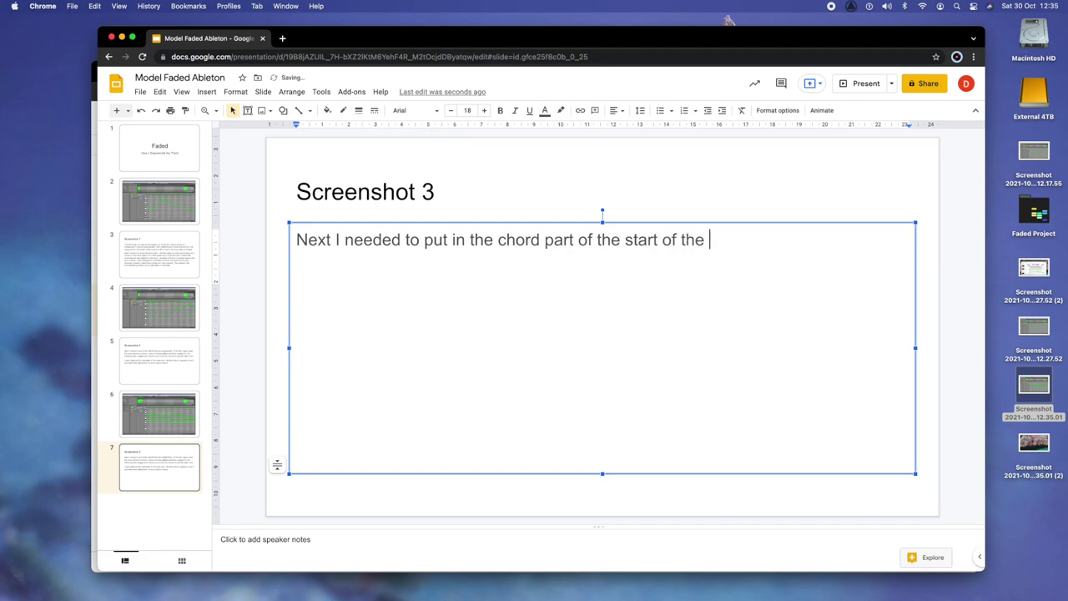
text(verse. To do this I found the not)
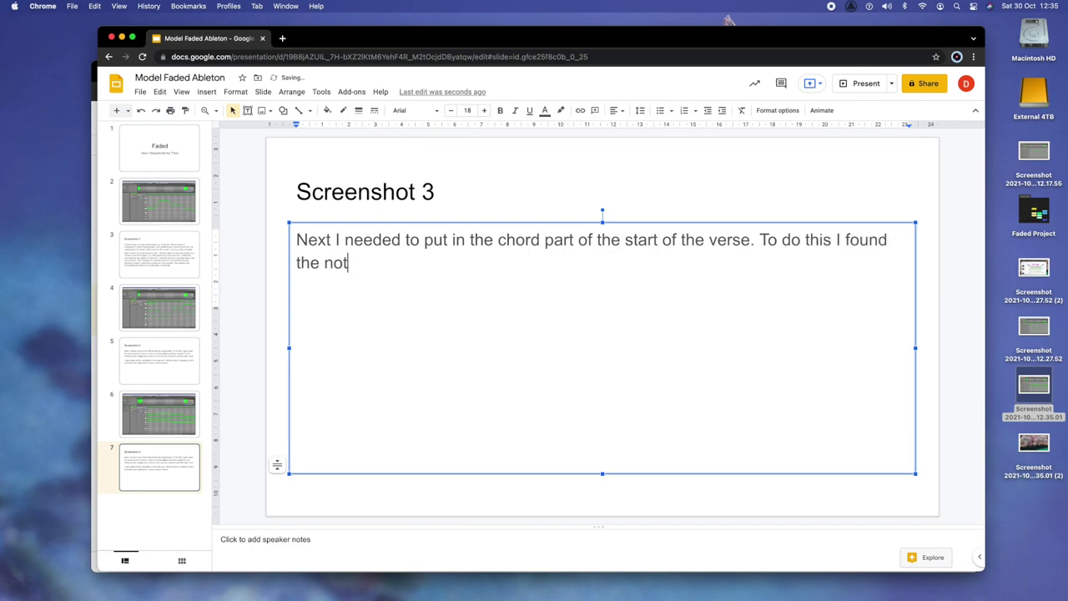
text(es on the keyboard and th)
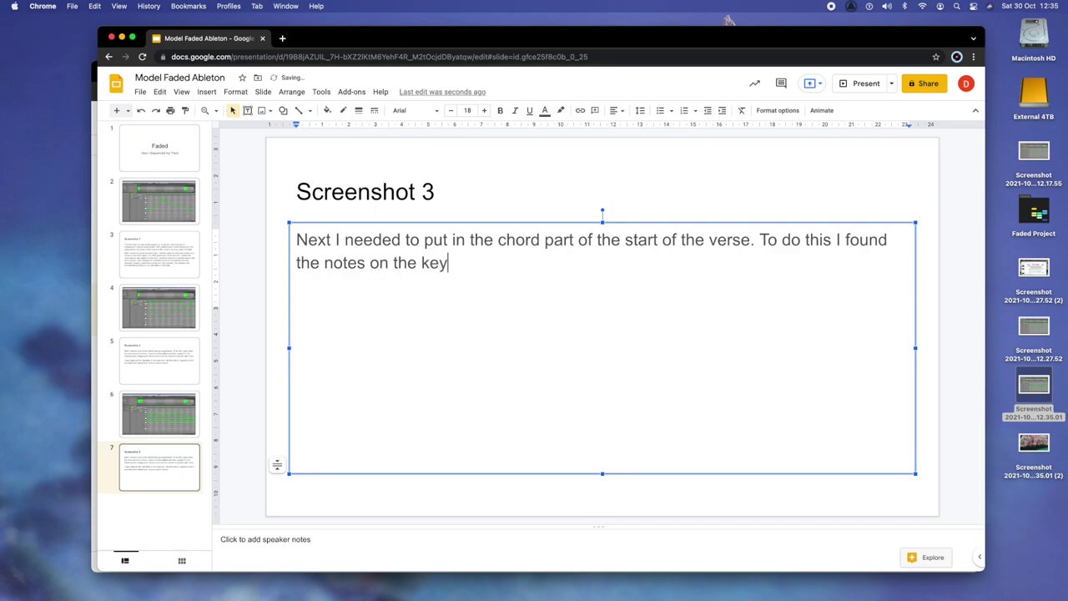
text(en)
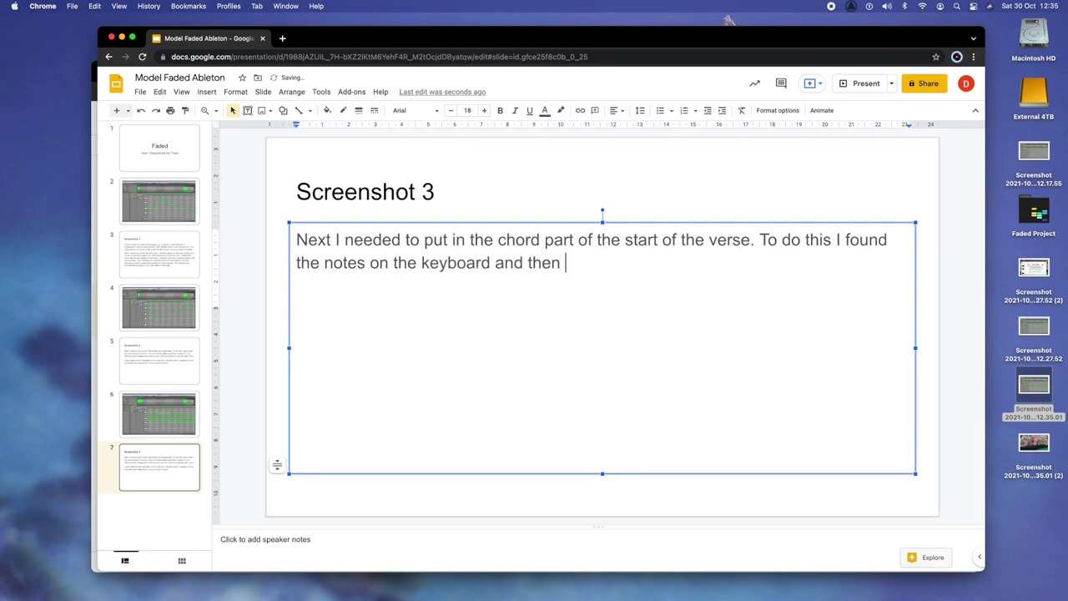
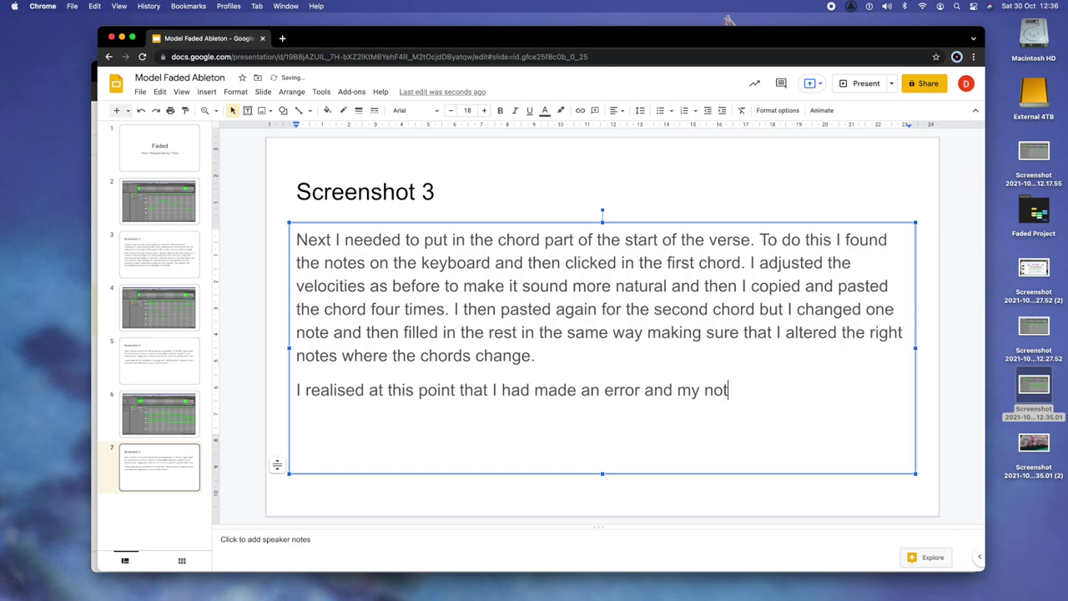
Complete the second paragraph with "chords were too low, so I selected all of them and dragged them up by 1 octave.".
text(ords were too low, )
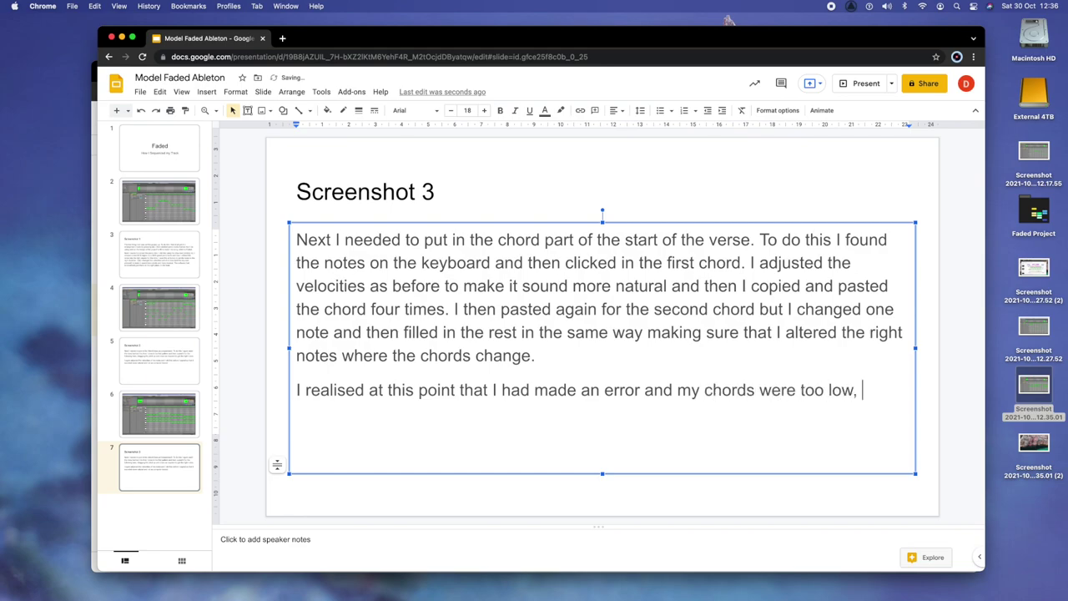
text(so I selected all of th)
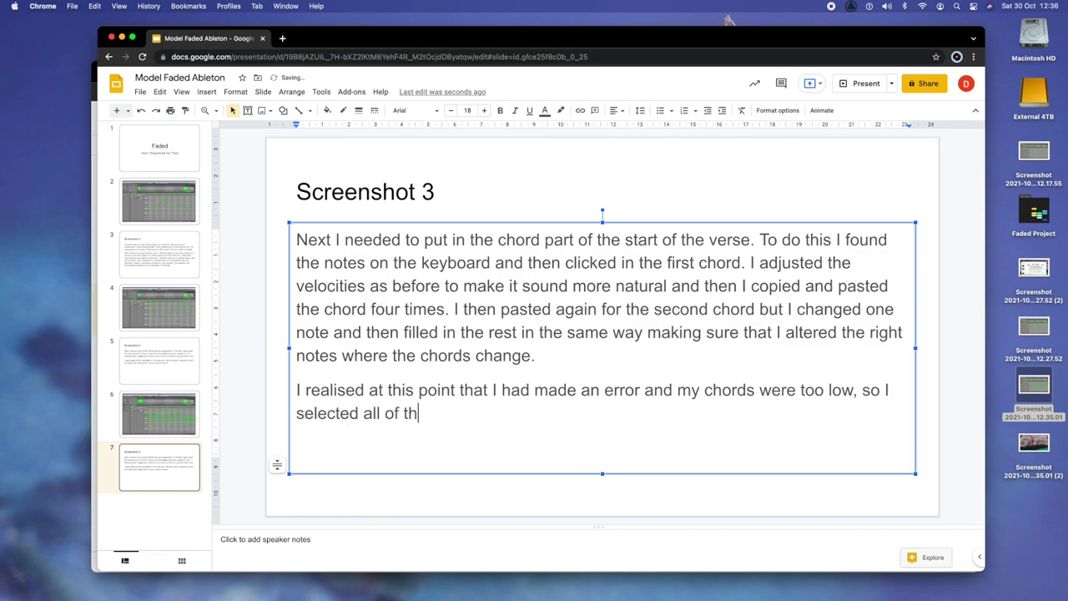
text(em and dragged)
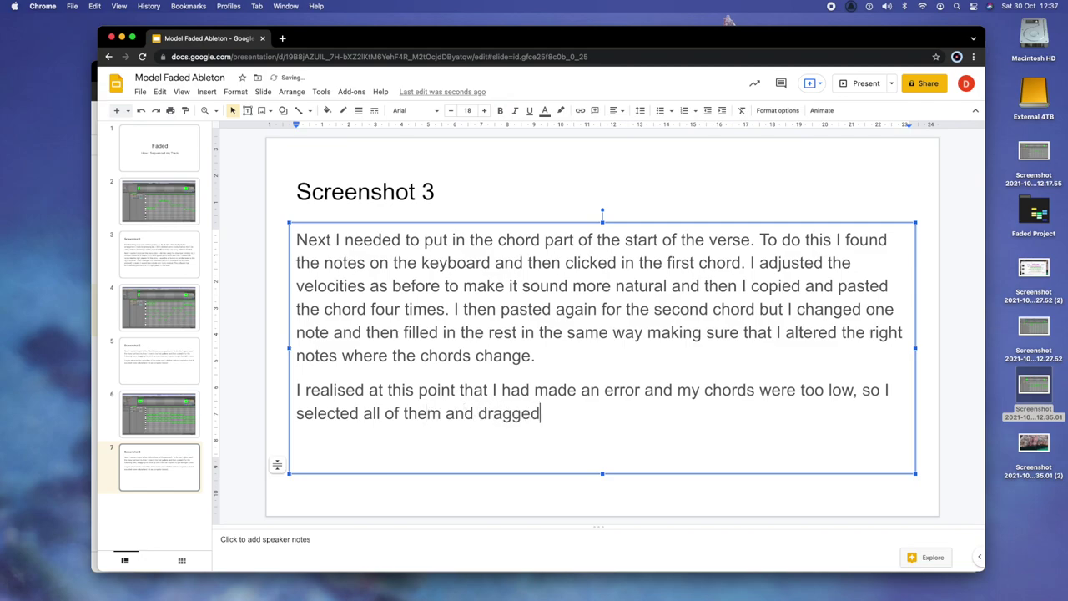
text( them up by 1 octave.)
Switch to Ableton Live, raise all notes of the four-bar chord loop by one octave, and play it back.
mouse_move(983, 596)
click(984, 576)
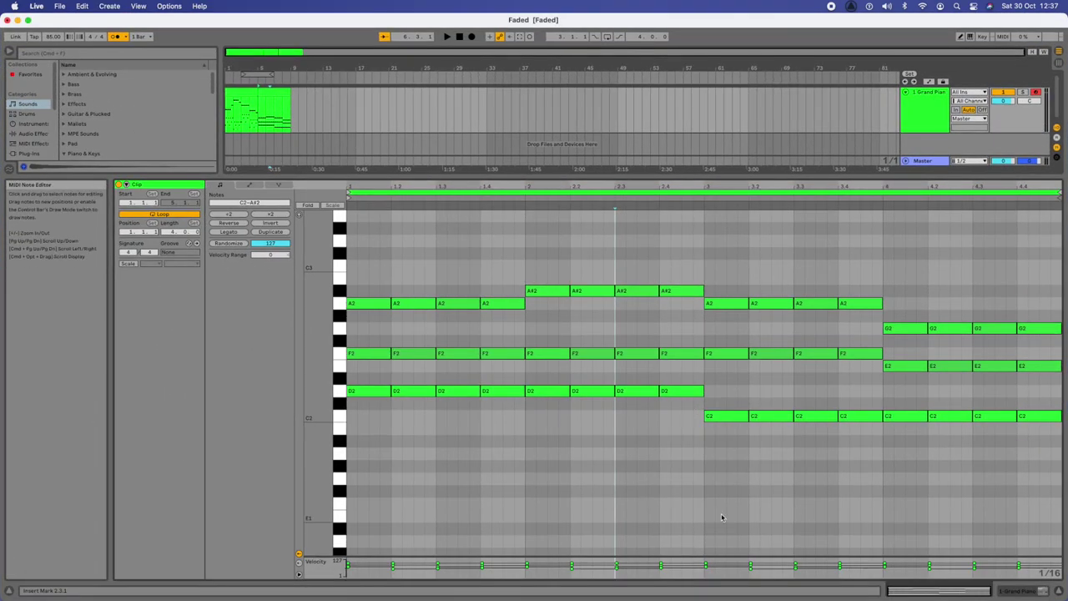
click(873, 524)
click(1006, 517)
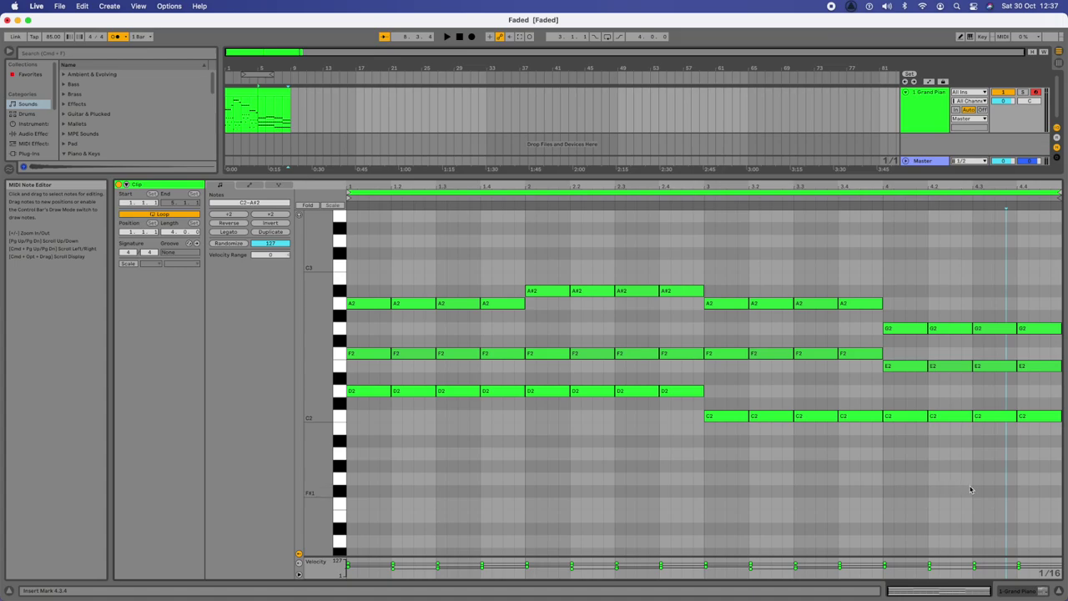
drag(1040, 436, 354, 270)
drag(354, 308, 352, 336)
key(space)
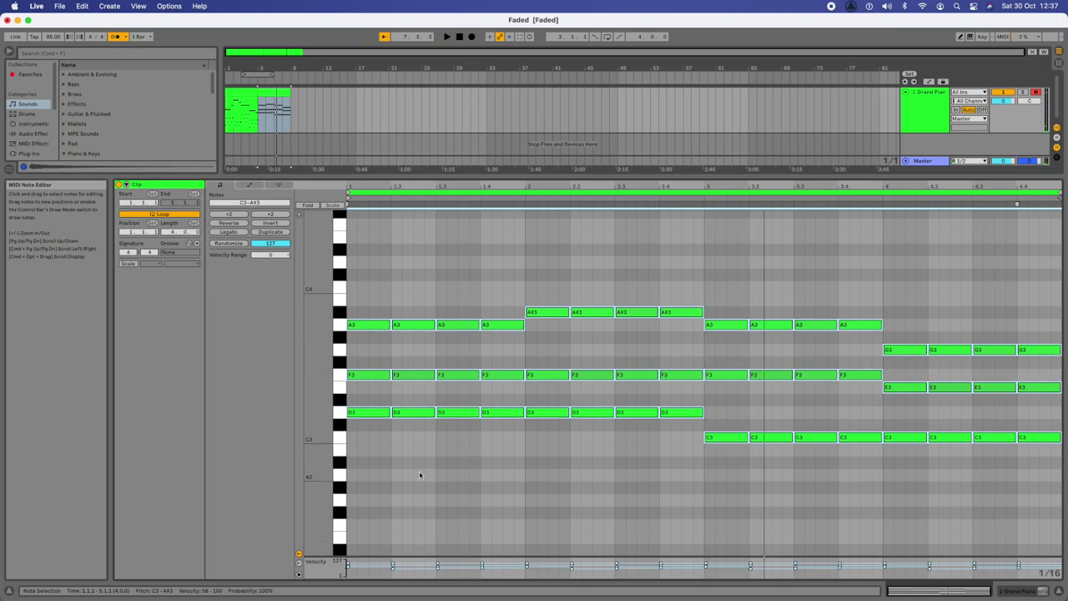
Deselect the raised chords and check the chord loop's bass line in the KS3 Timeline Resources score in Google Slides.
click(468, 482)
scroll(514, 457, down, 3)
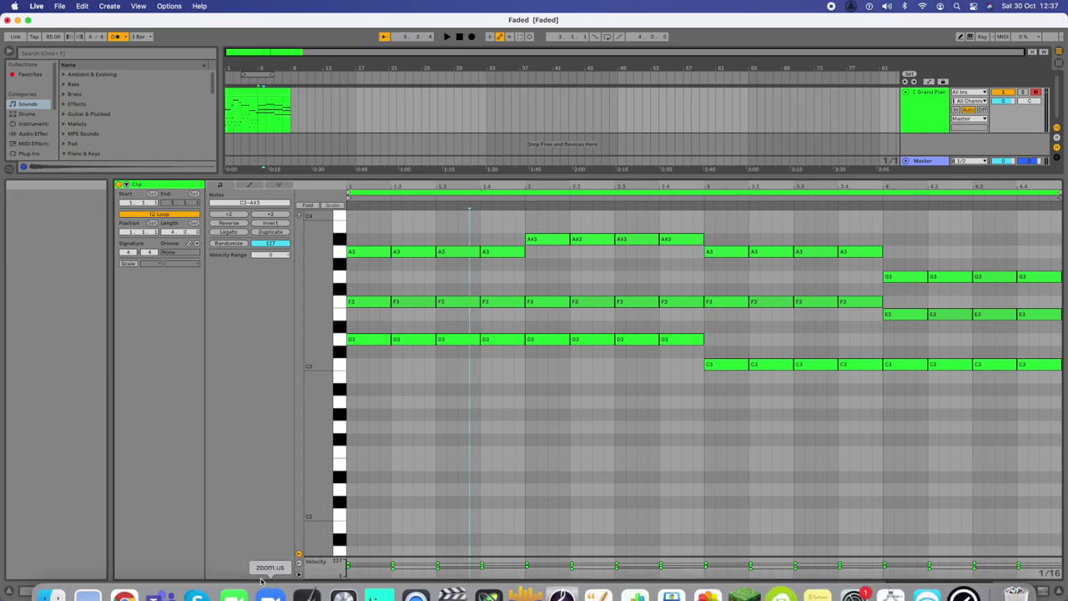
click(123, 593)
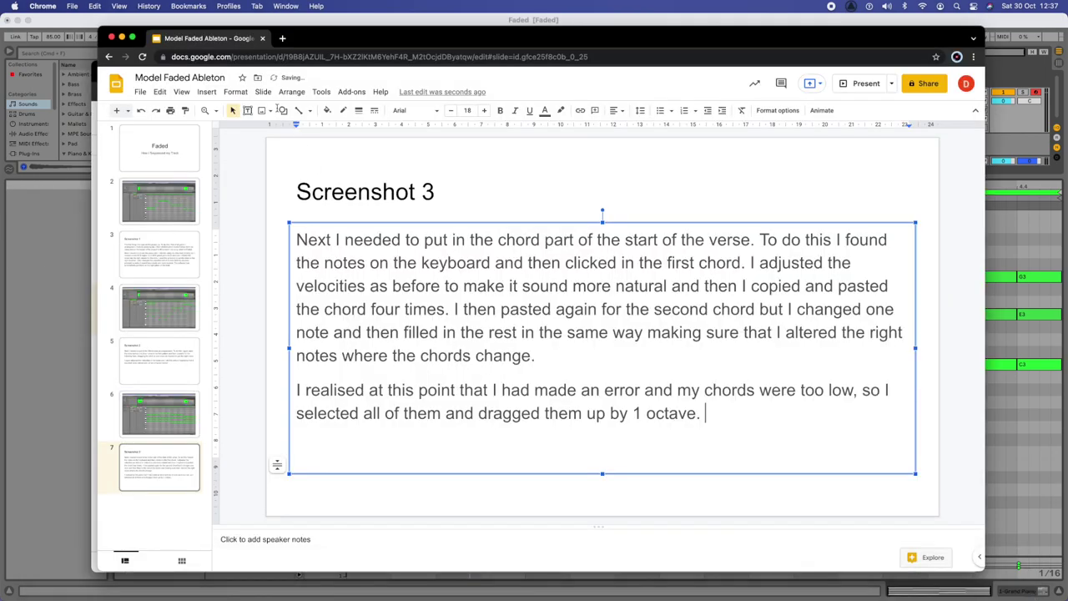
key(super+grave)
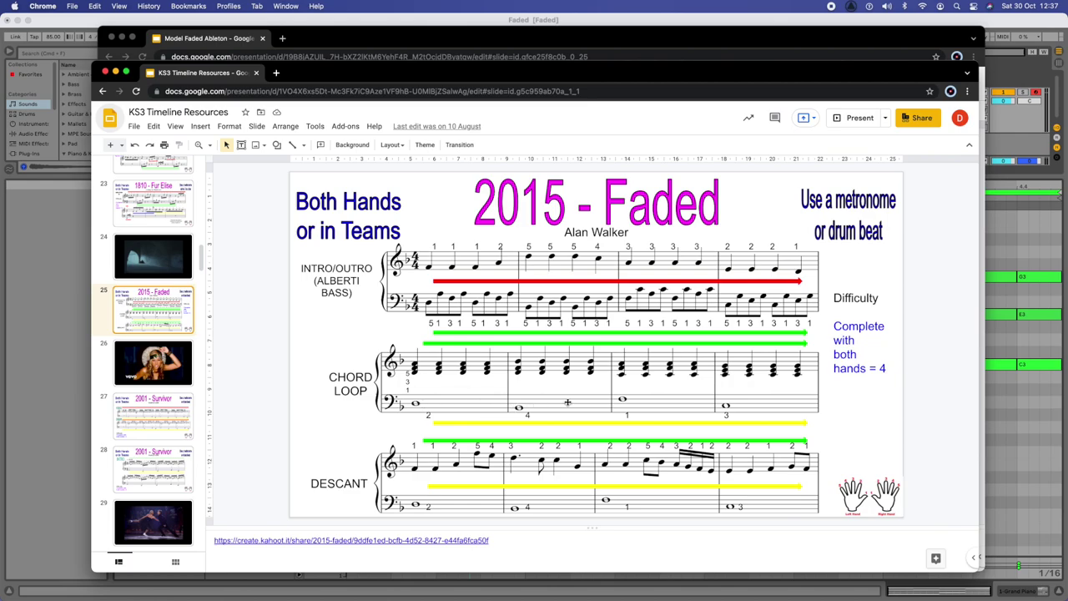
Switch to Ableton Live and draw bass notes D2 and D1 at the start of bar 1 in the chord loop clip.
click(1019, 415)
scroll(562, 417, down, 3)
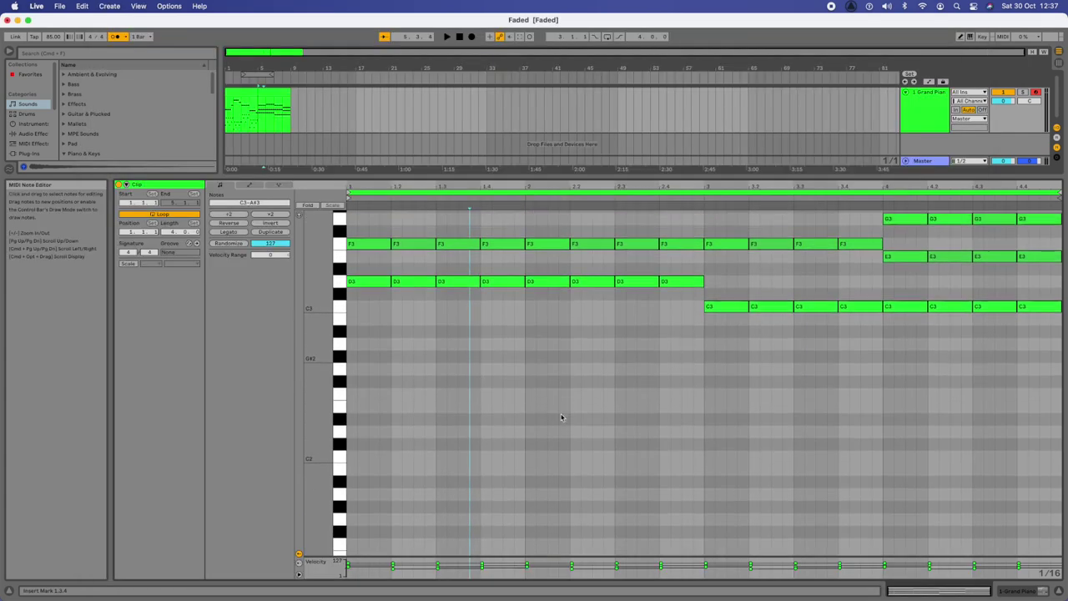
scroll(562, 417, up, 2)
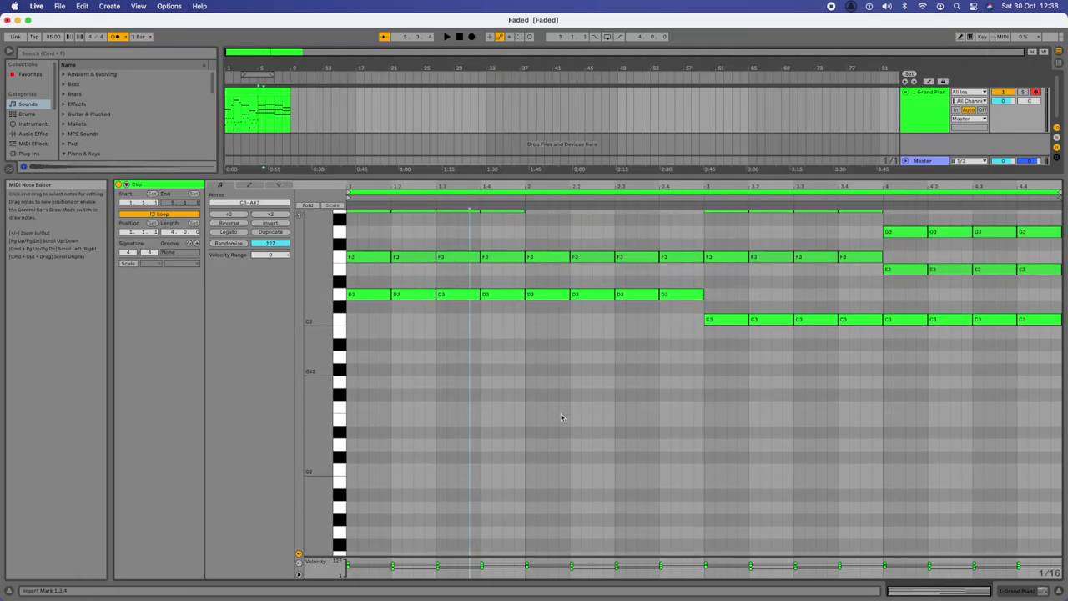
click(351, 448)
click(350, 448)
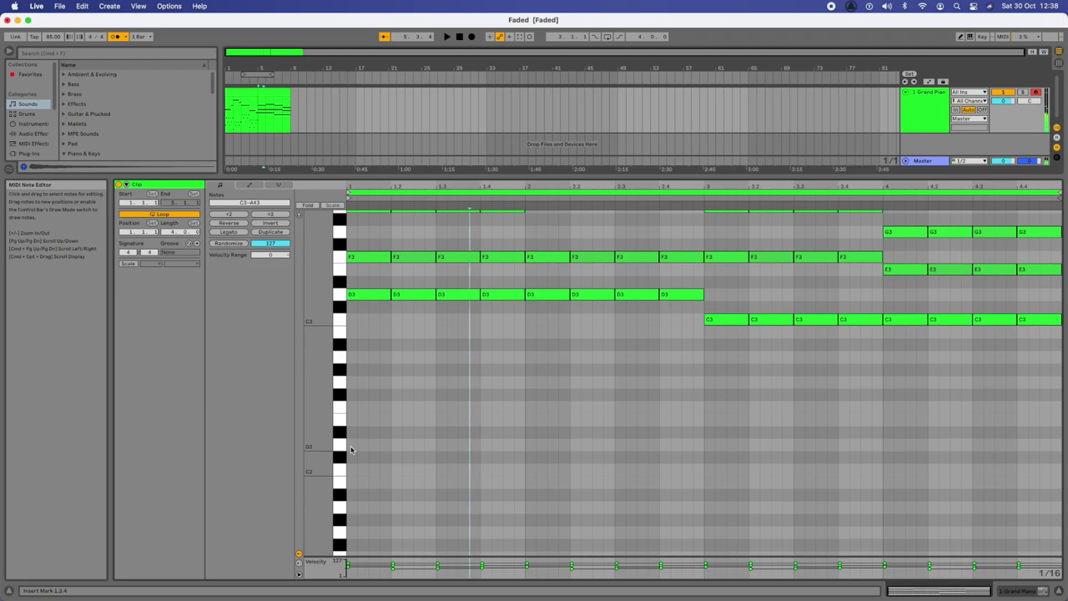
scroll(351, 449, down, 5)
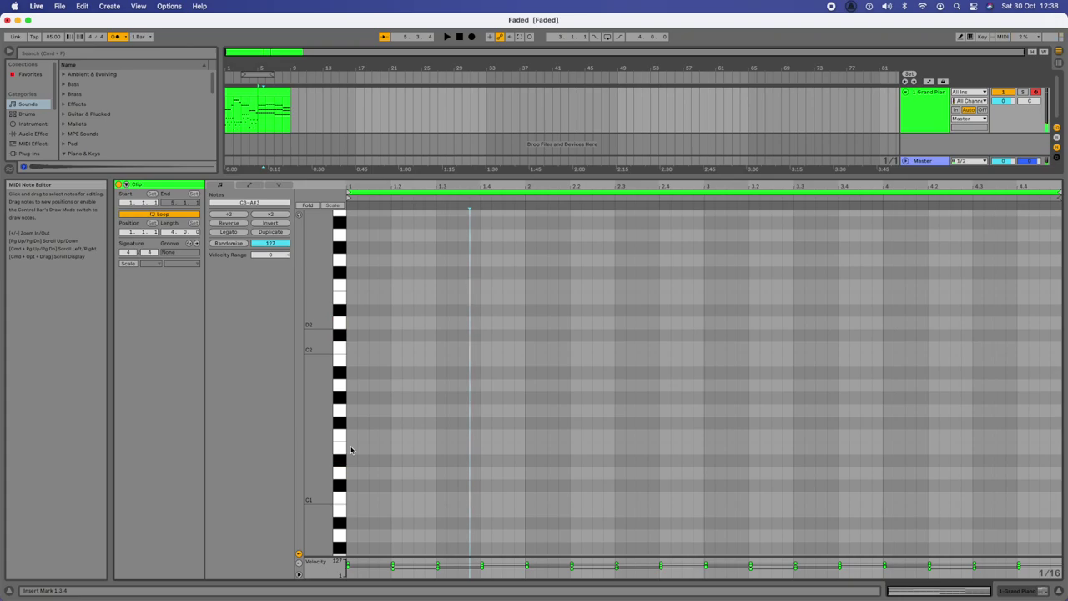
click(960, 36)
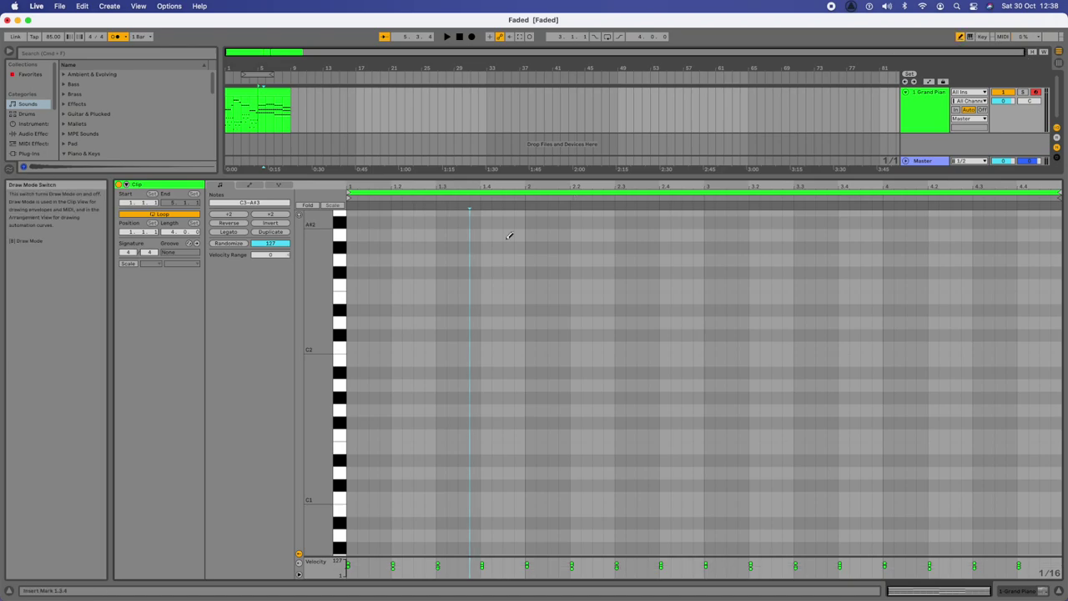
click(351, 322)
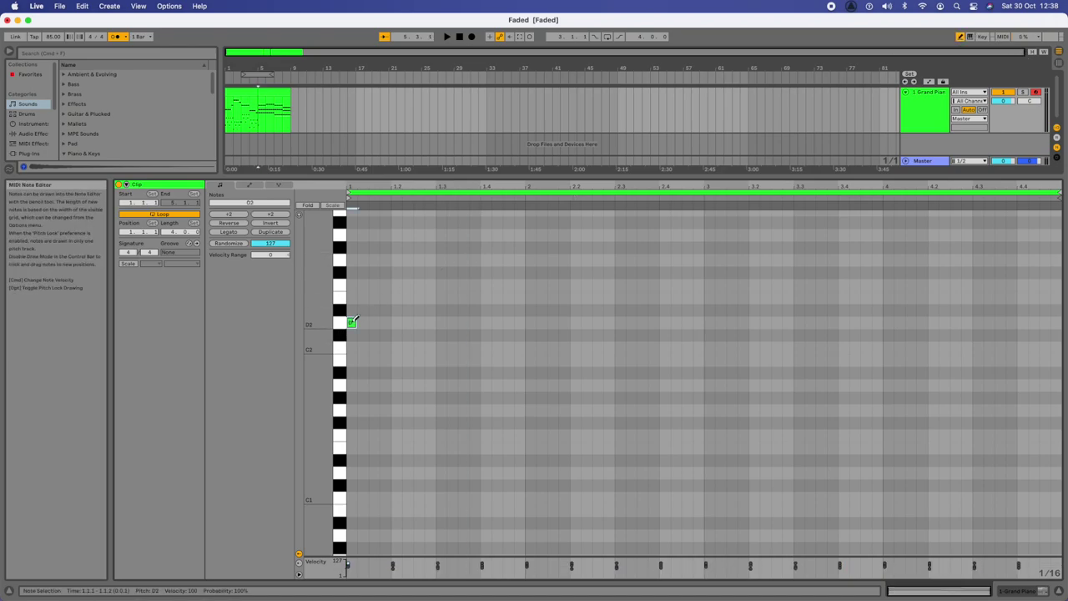
click(351, 472)
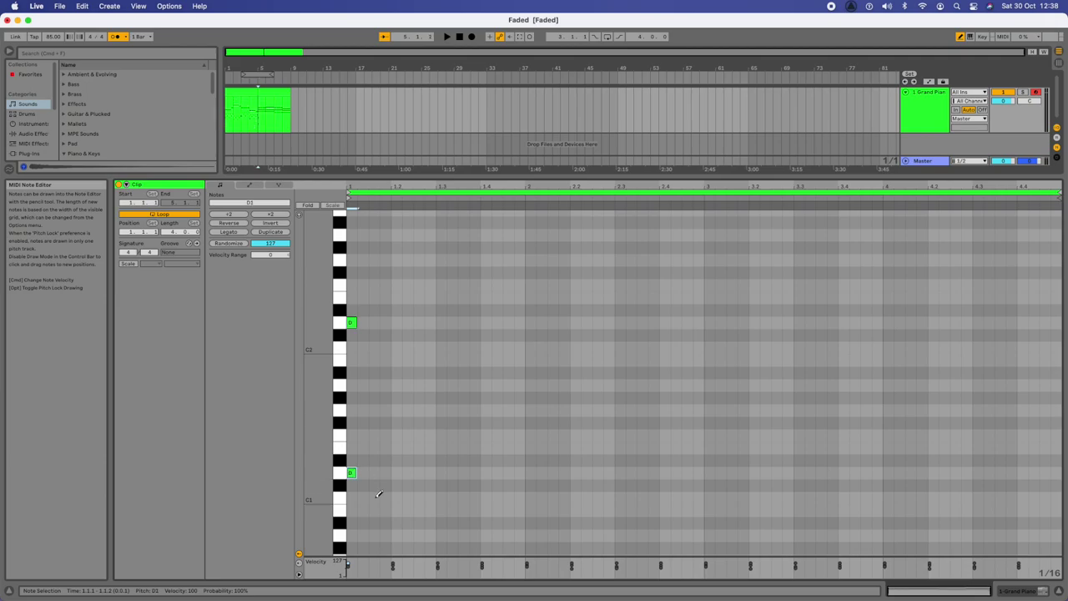
key(b)
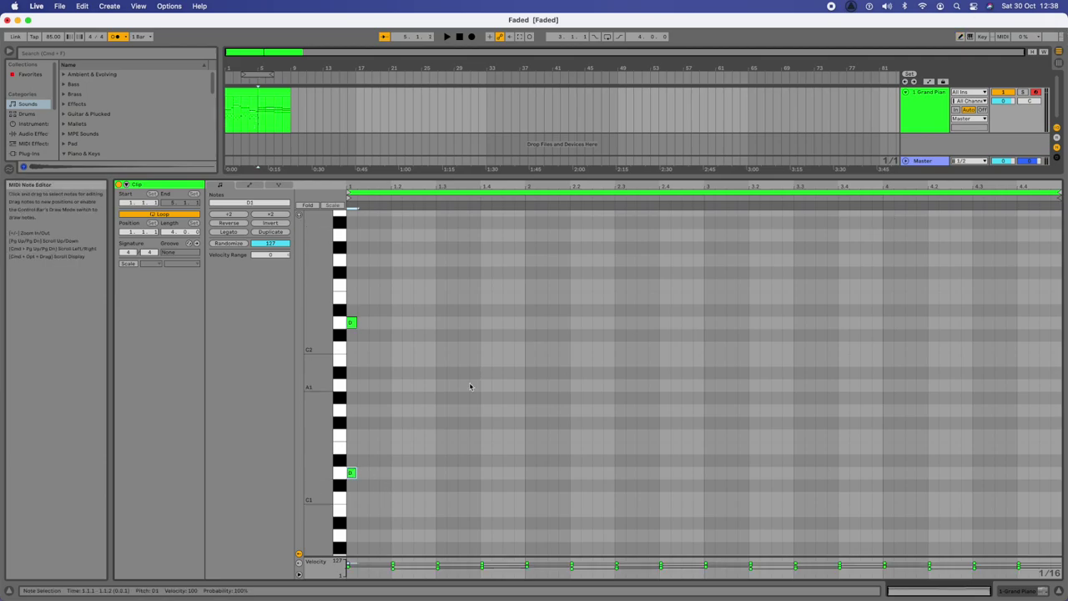
Select both bass D notes and stretch them to fill the whole of bar 1.
drag(361, 504, 347, 292)
click(274, 214)
click(274, 214)
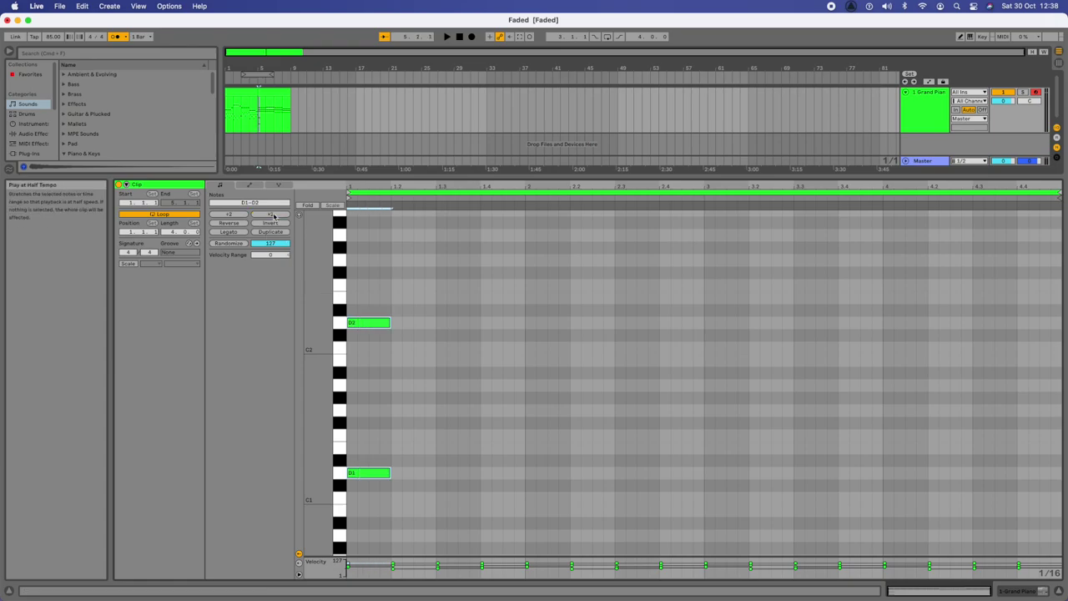
click(274, 214)
click(274, 214)
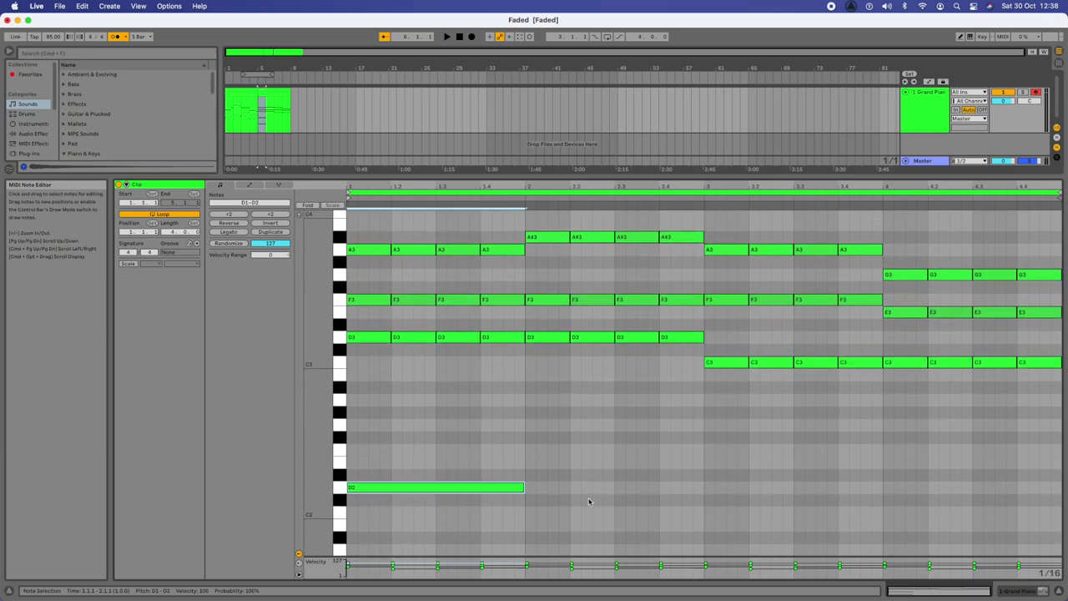
Adjust the velocities of the two bar 1 bass notes and play the bar back.
scroll(588, 500, down, 3)
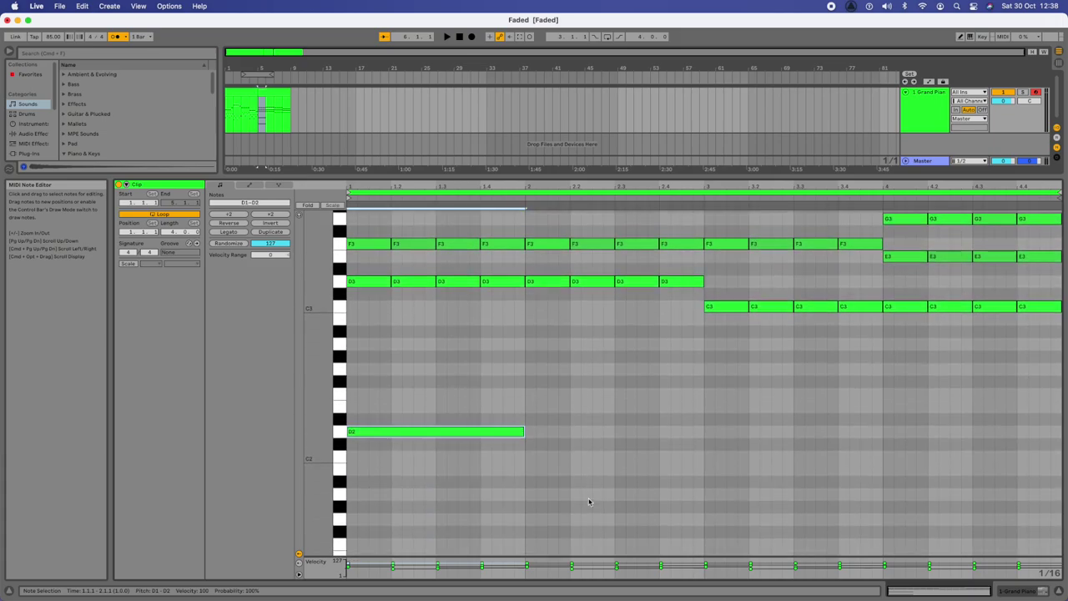
scroll(495, 420, up, 3)
scroll(495, 418, down, 5)
scroll(495, 418, down, 2)
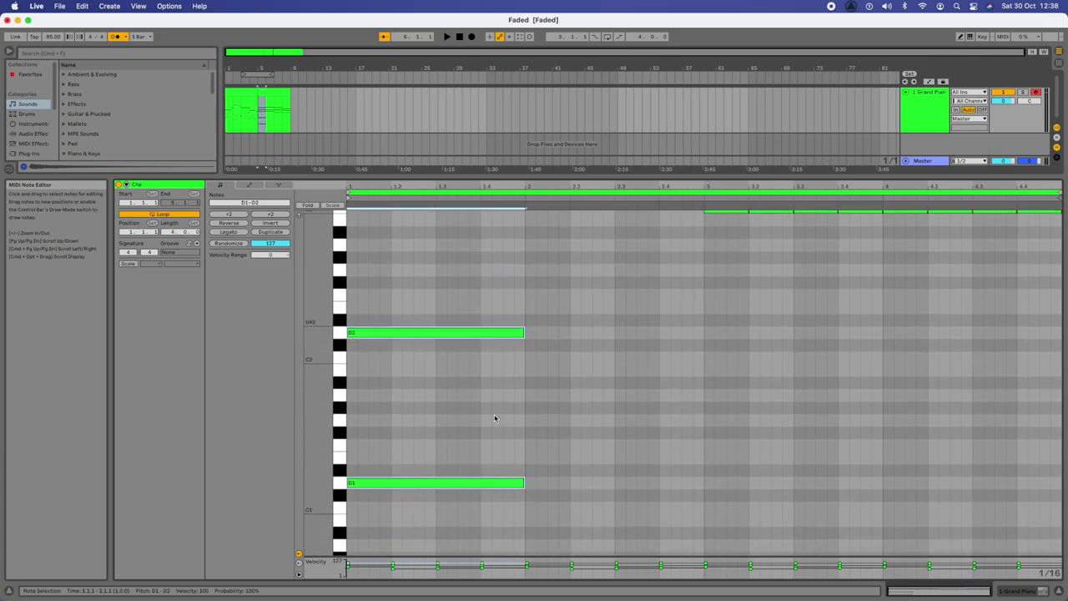
scroll(494, 417, down, 1)
click(382, 298)
click(378, 449)
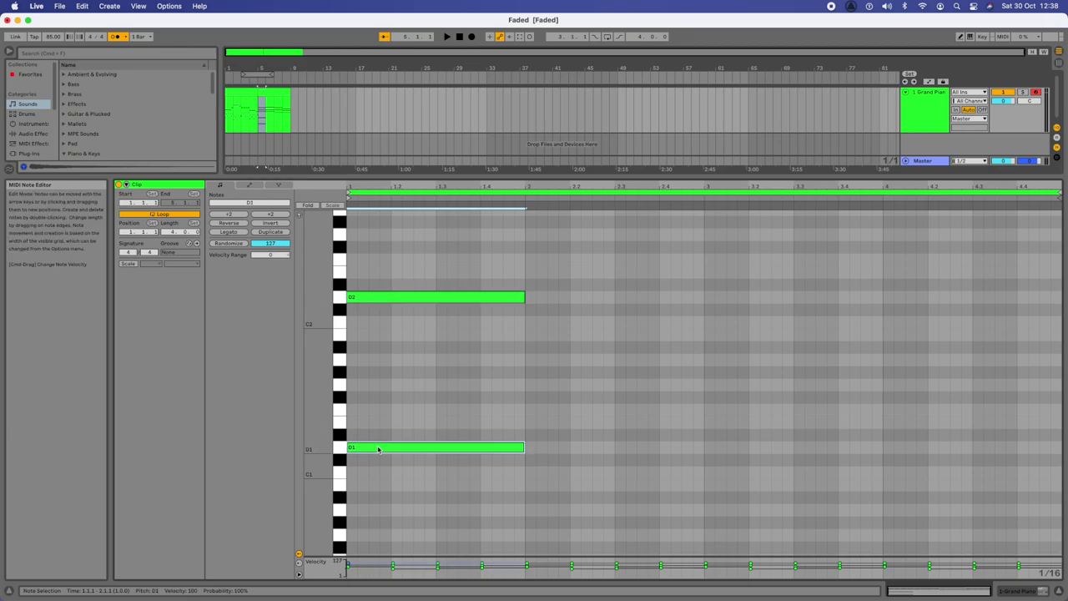
click(356, 297)
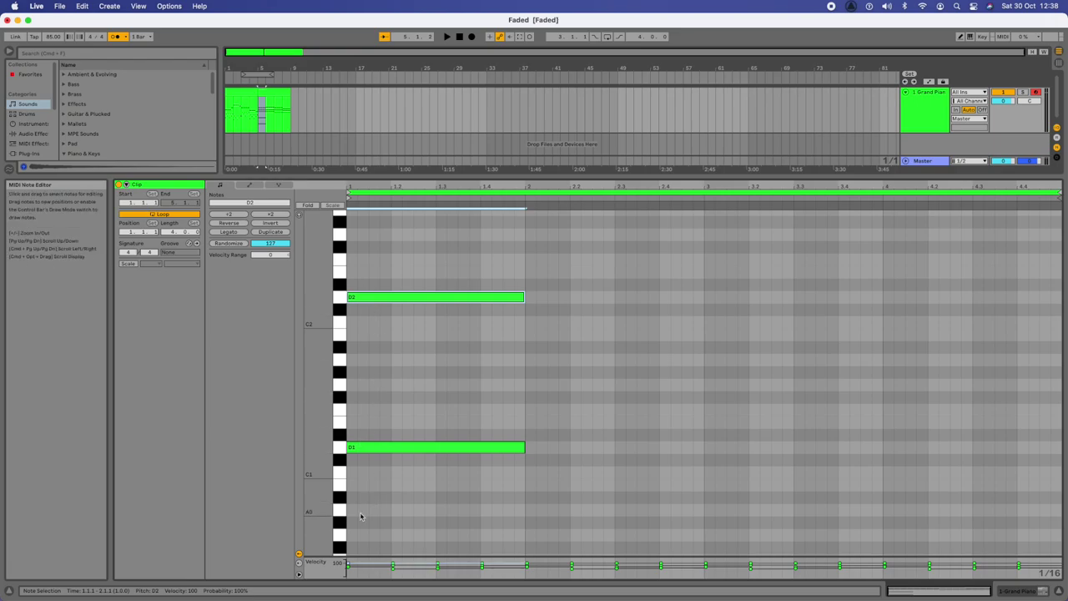
drag(348, 564, 348, 565)
click(357, 448)
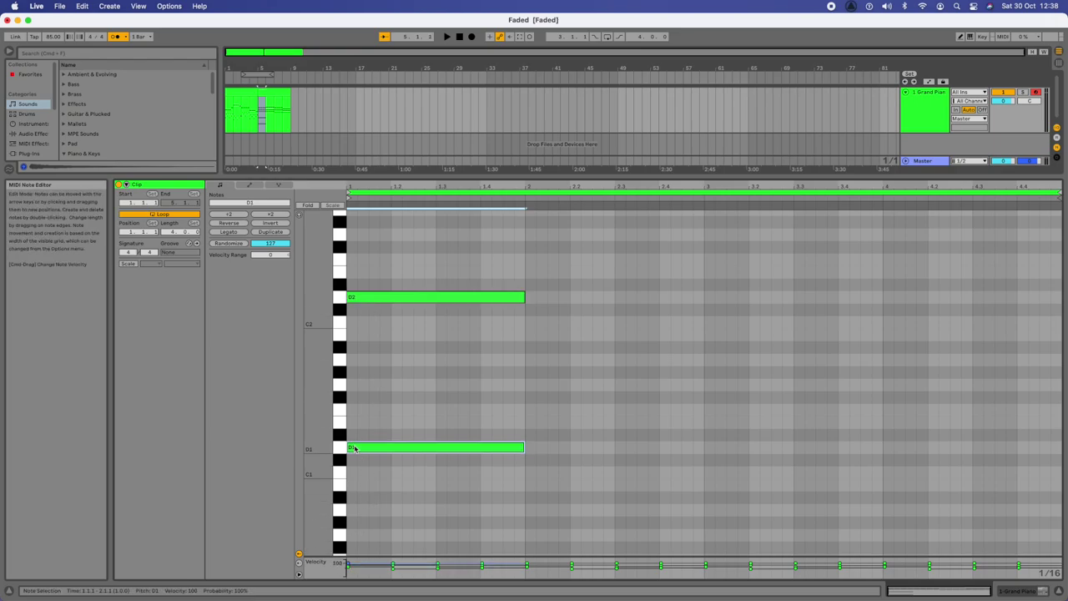
click(349, 569)
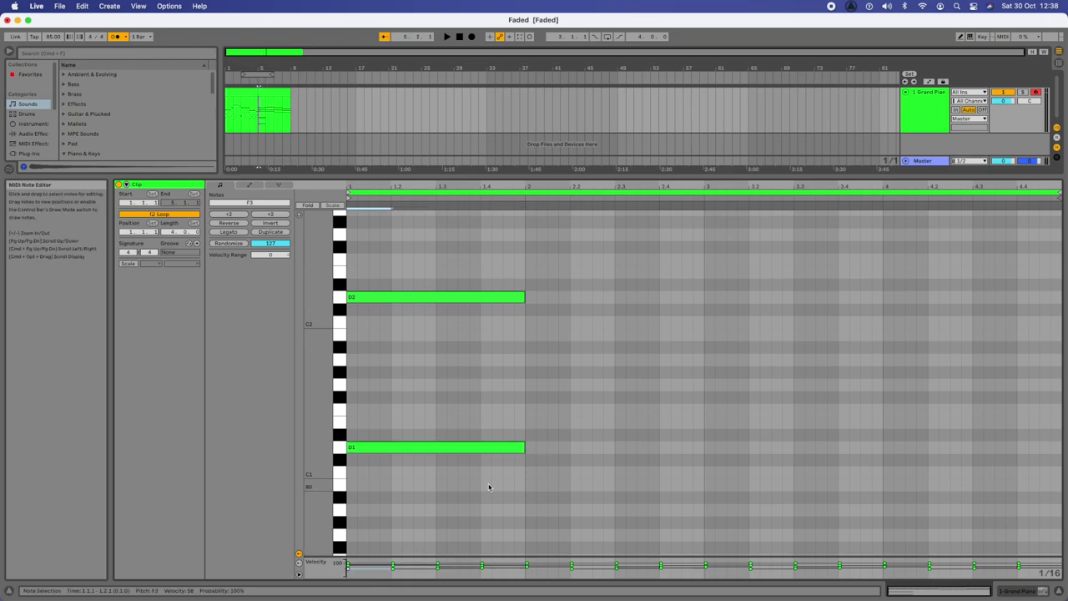
key(space)
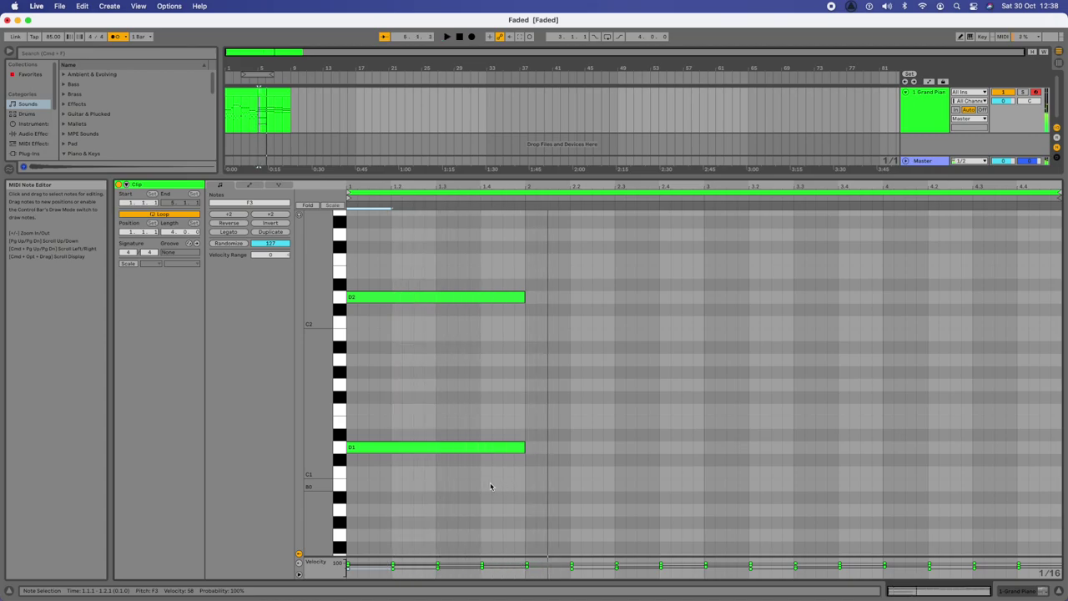
Duplicate both bass notes into bar 2 and lower the copies to A#1 and A#0.
drag(516, 480, 415, 255)
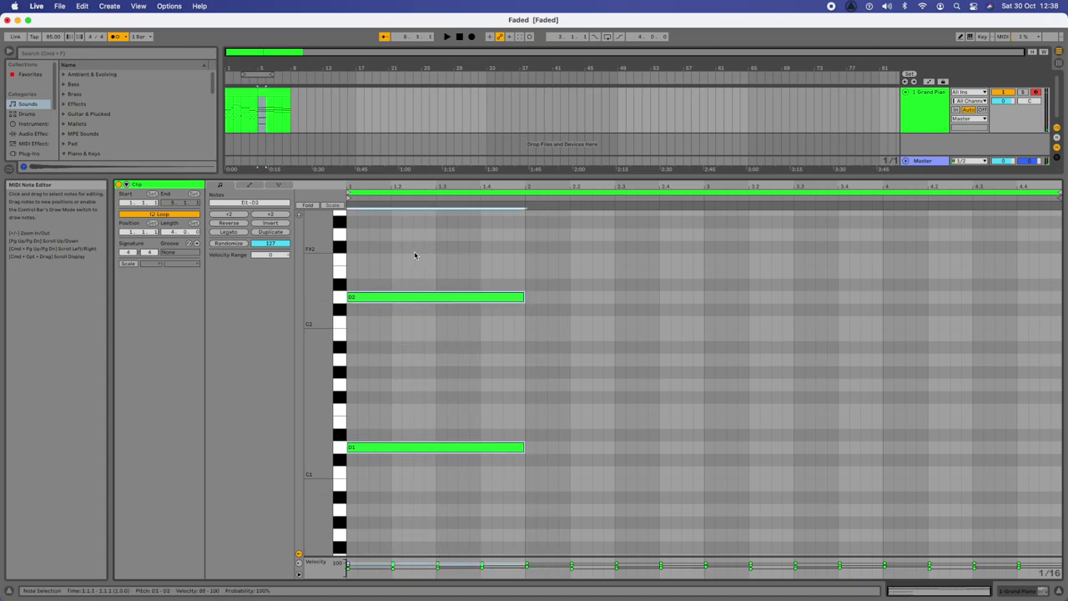
key(super+d)
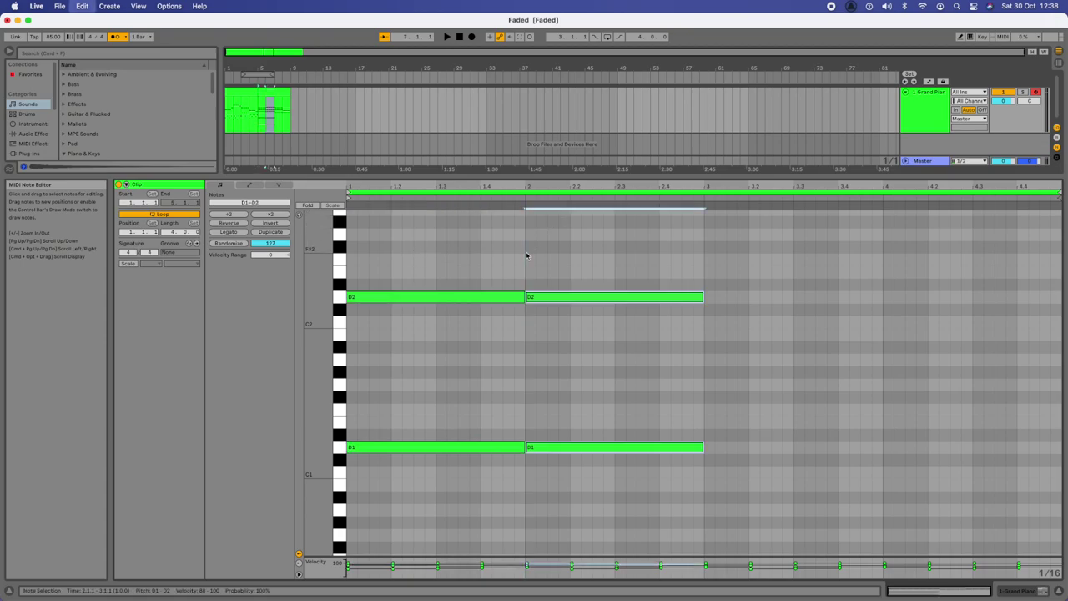
scroll(582, 353, down, 2)
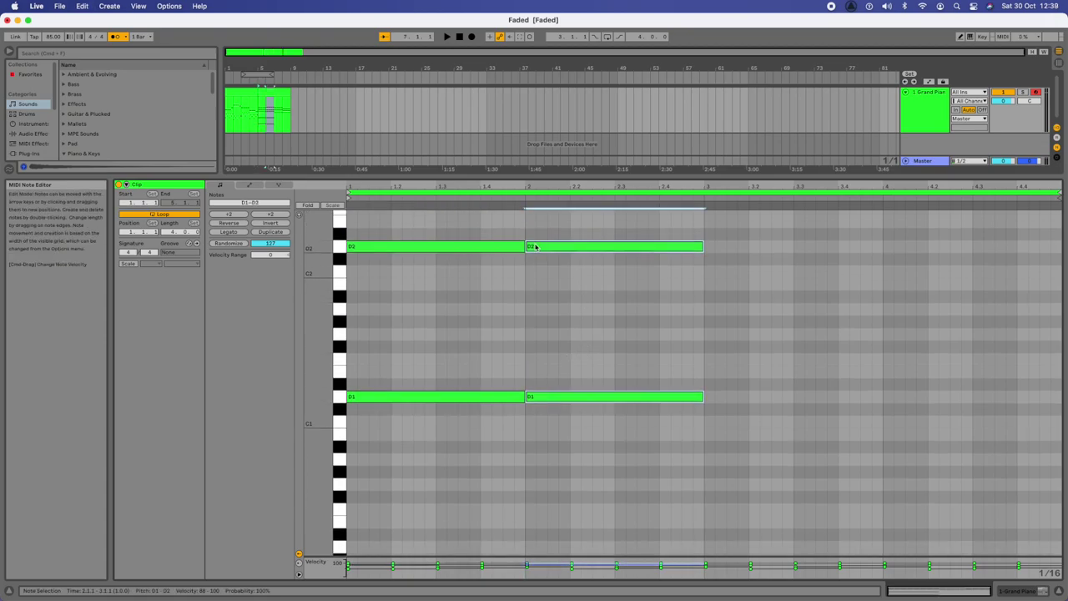
drag(539, 251, 535, 297)
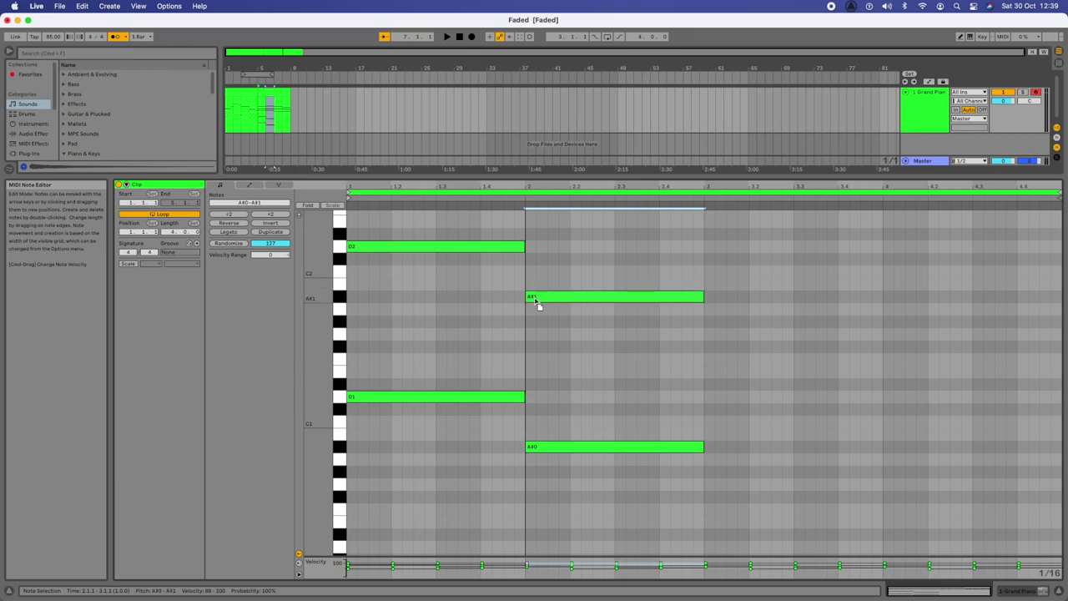
Copy the bar 2 bass notes into bar 3 and raise the copies to F2 and F1.
key(super+c)
key(super+v)
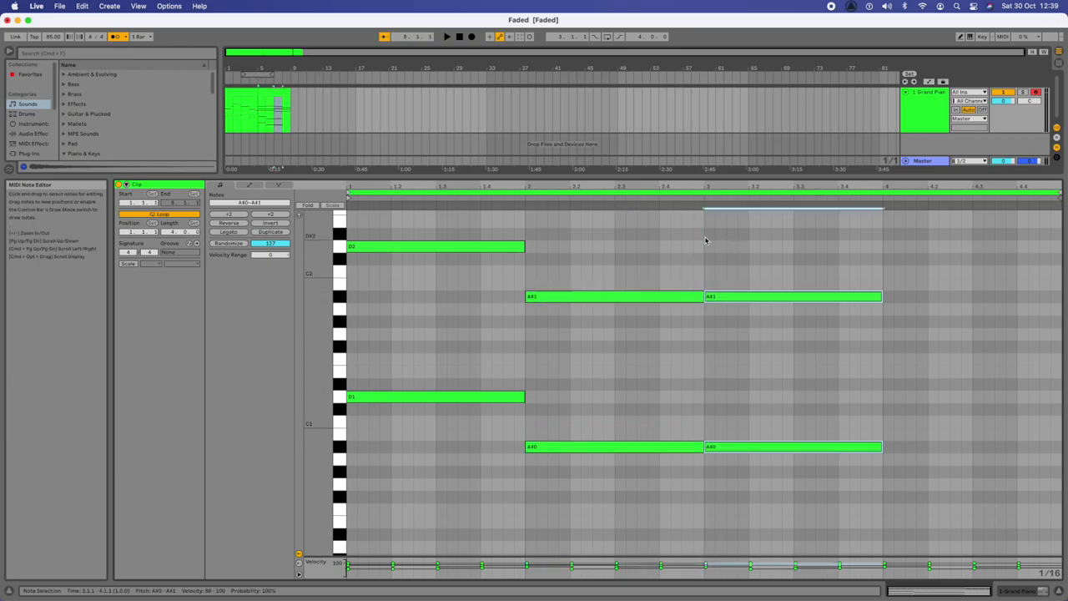
scroll(773, 331, up, 3)
click(723, 383)
mouse_move(716, 383)
mouse_down()
mouse_move(719, 341)
mouse_move(717, 381)
mouse_up()
drag(741, 548, 729, 297)
scroll(842, 343, down, 1)
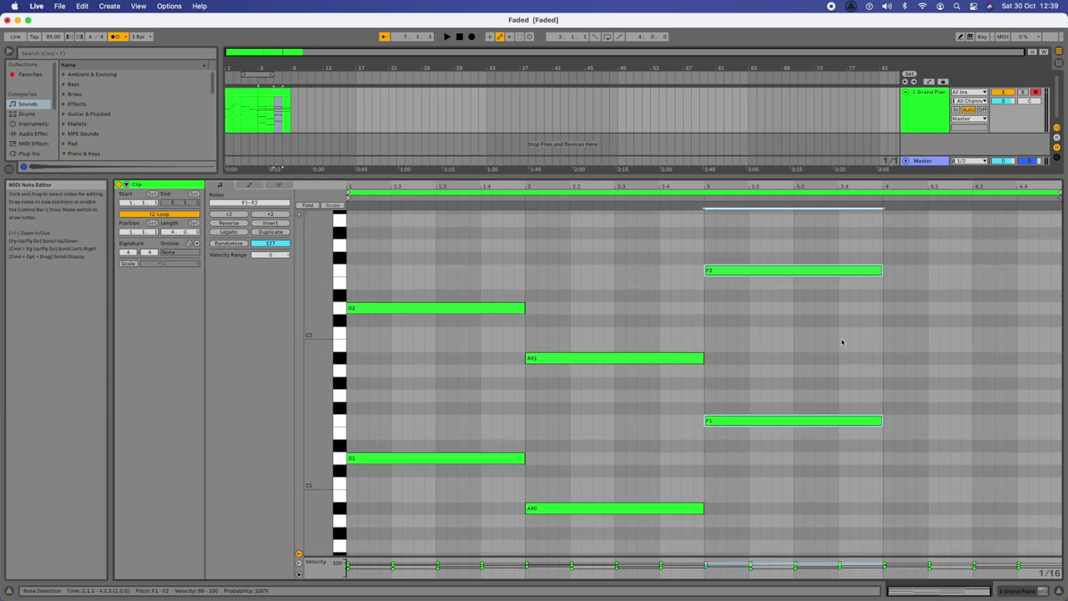
Paste the copied bass notes into bar 4 and raise them to C2 and C1.
click(888, 384)
key(super+v)
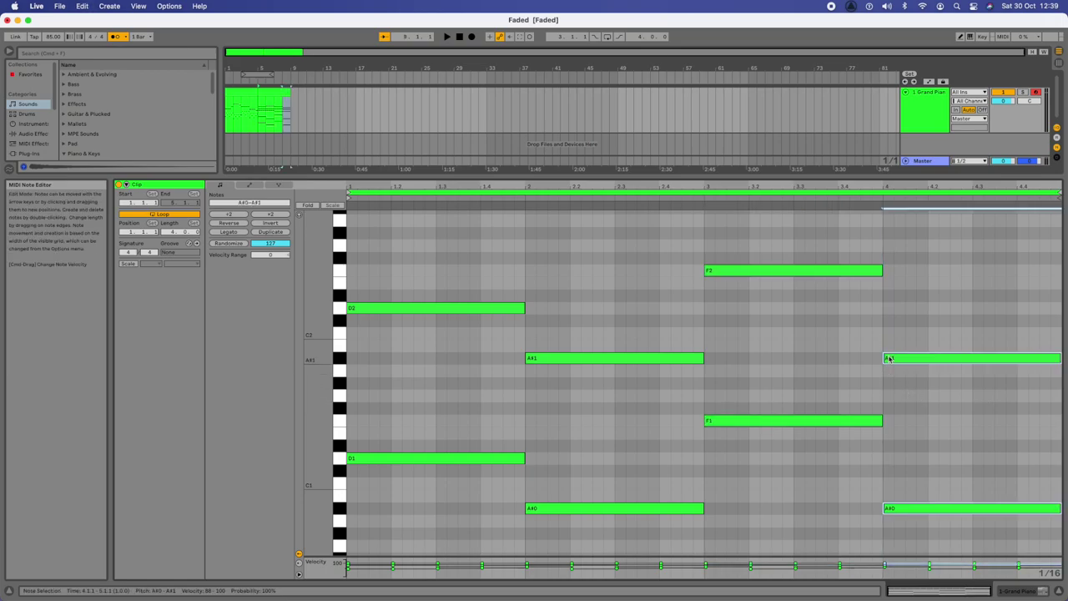
drag(890, 358, 890, 338)
Play back the chord loop with its bass line, and play the arrangement from the start of bar 1.
key(space)
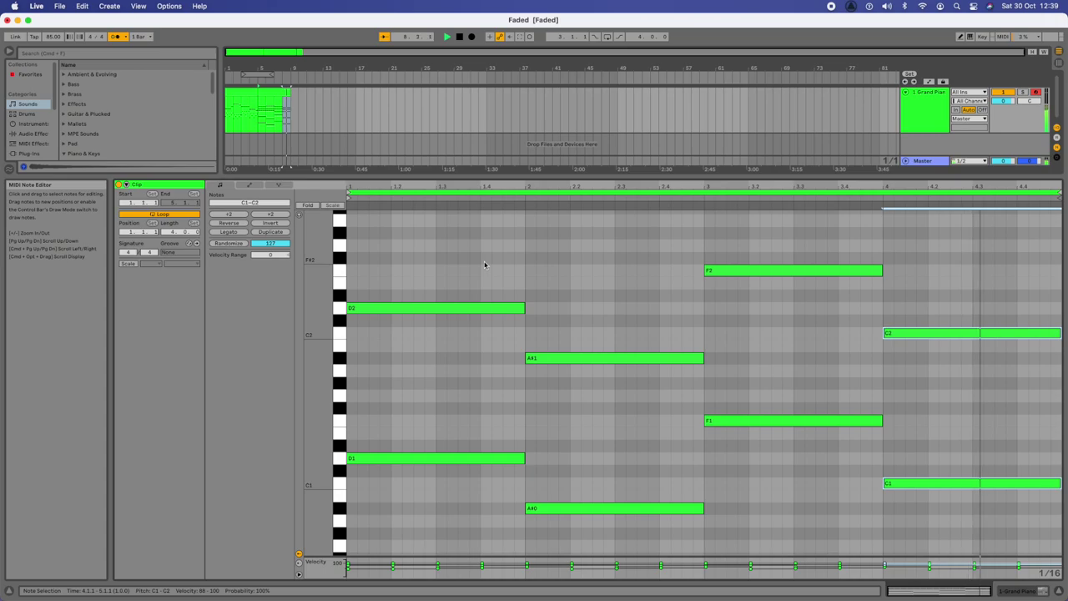
key(space)
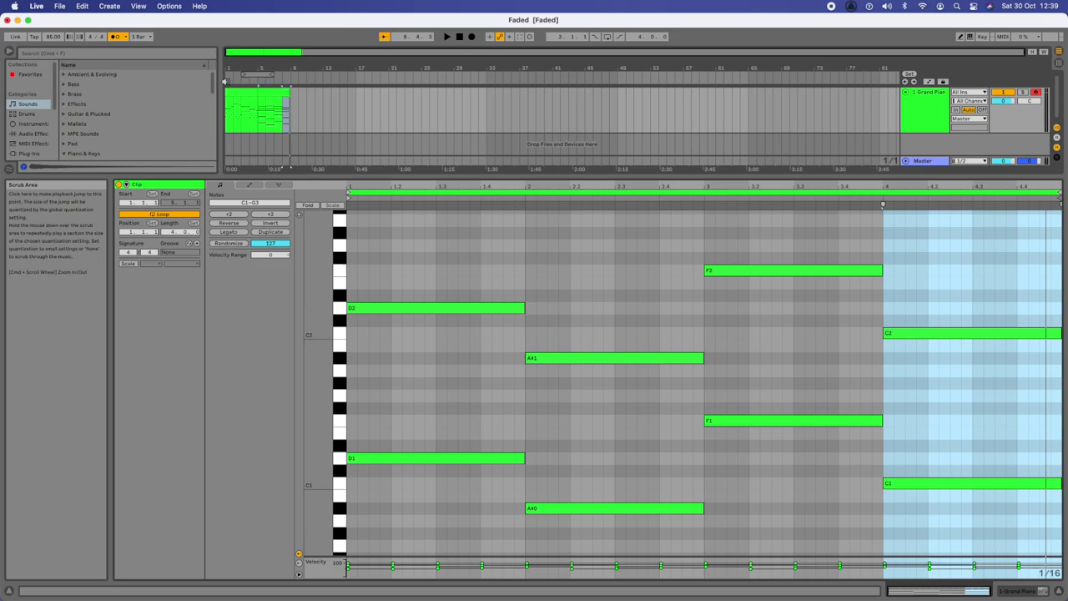
click(224, 81)
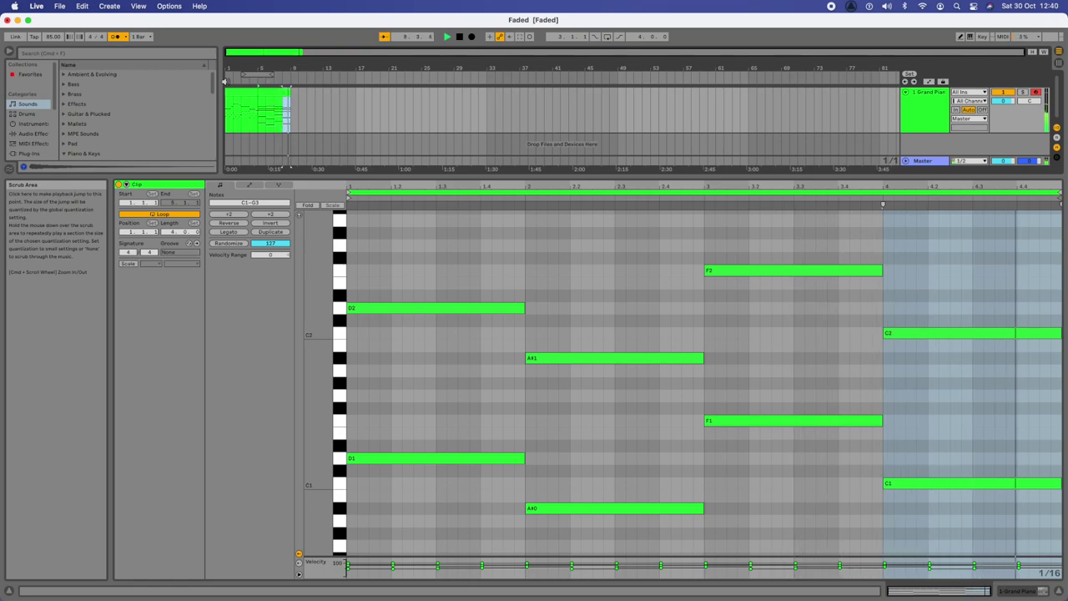
key(space)
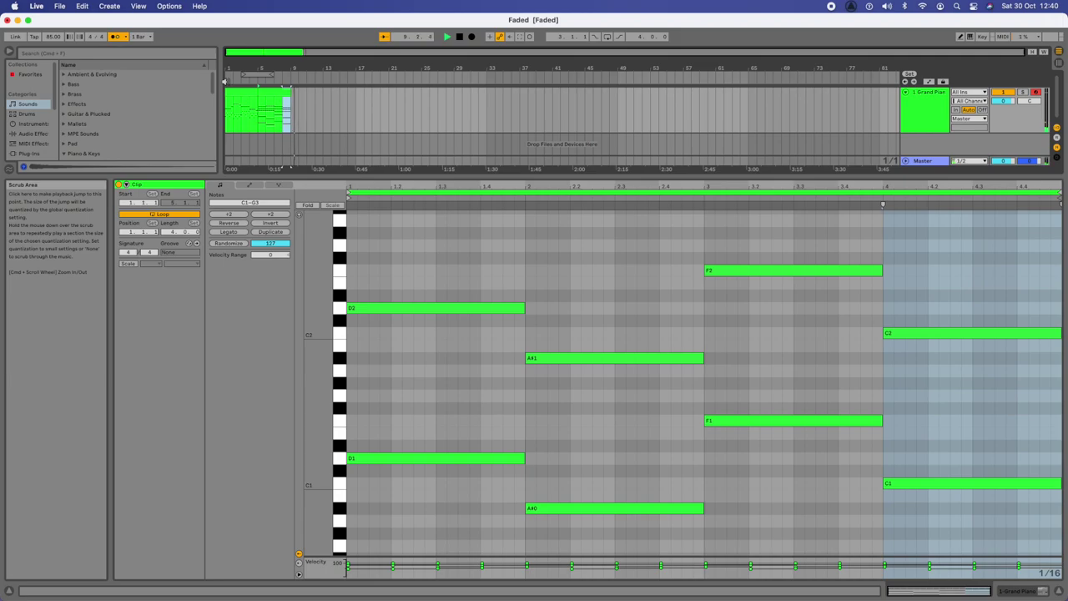
scroll(656, 337, down, 3)
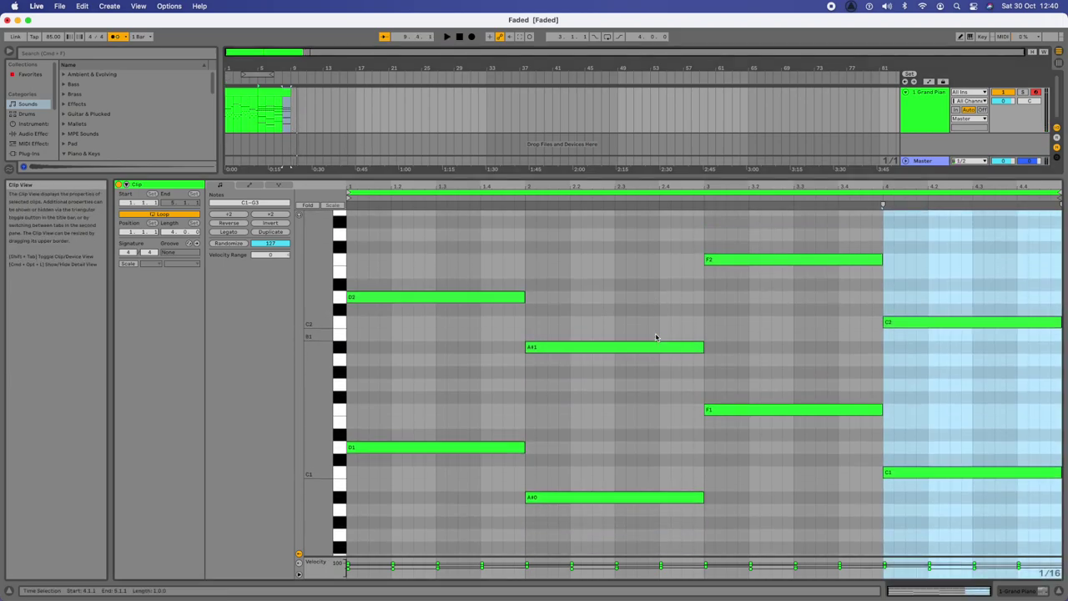
Minimize Ableton Live and bring the Model Faded Ableton presentation to the front at its Screenshot 3 slide.
click(17, 20)
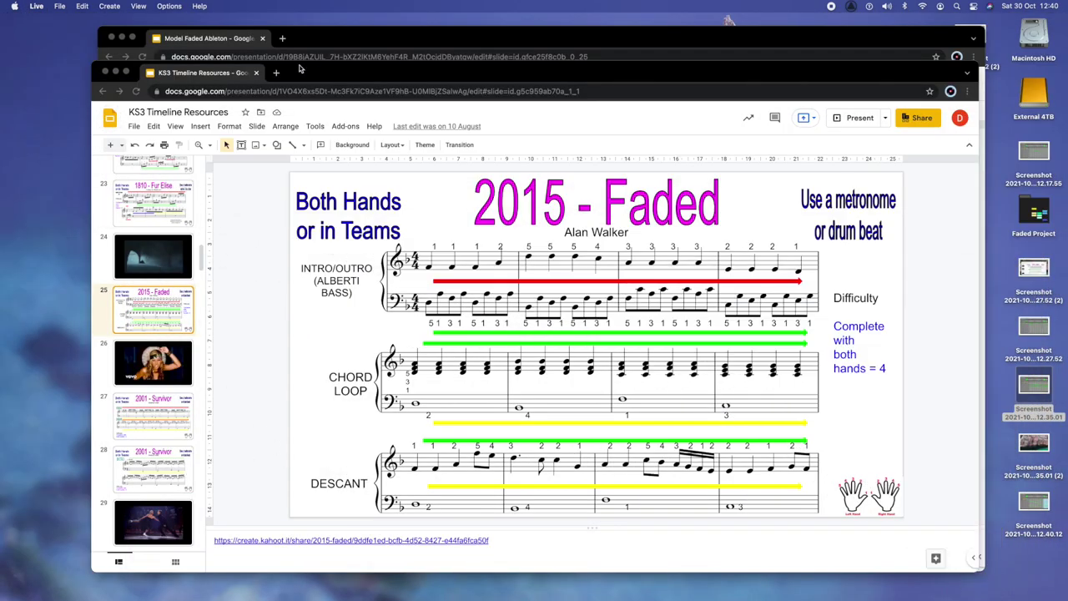
click(314, 37)
drag(716, 36, 667, 28)
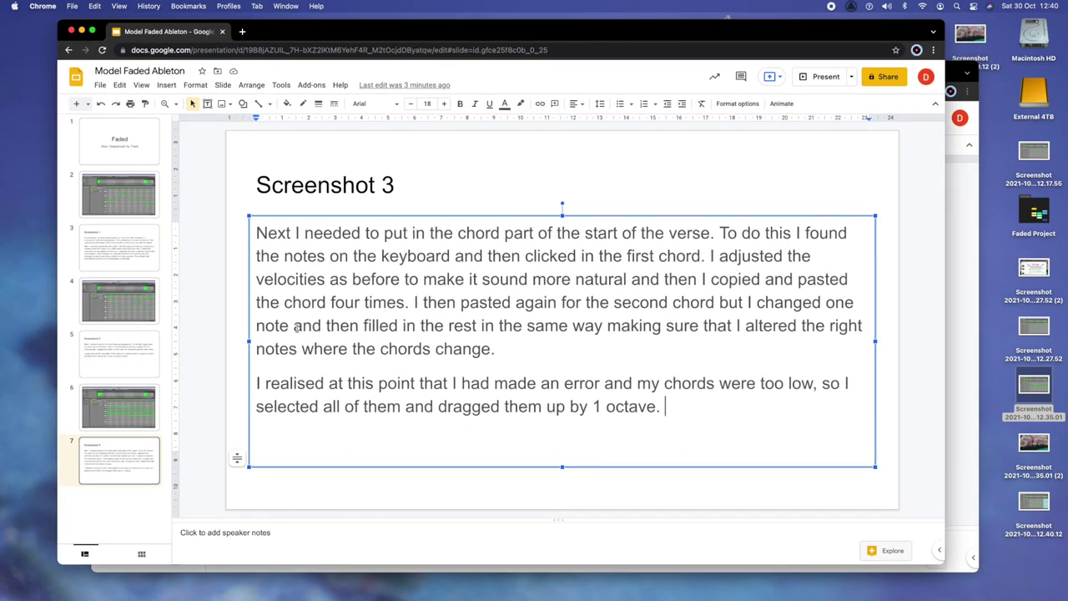
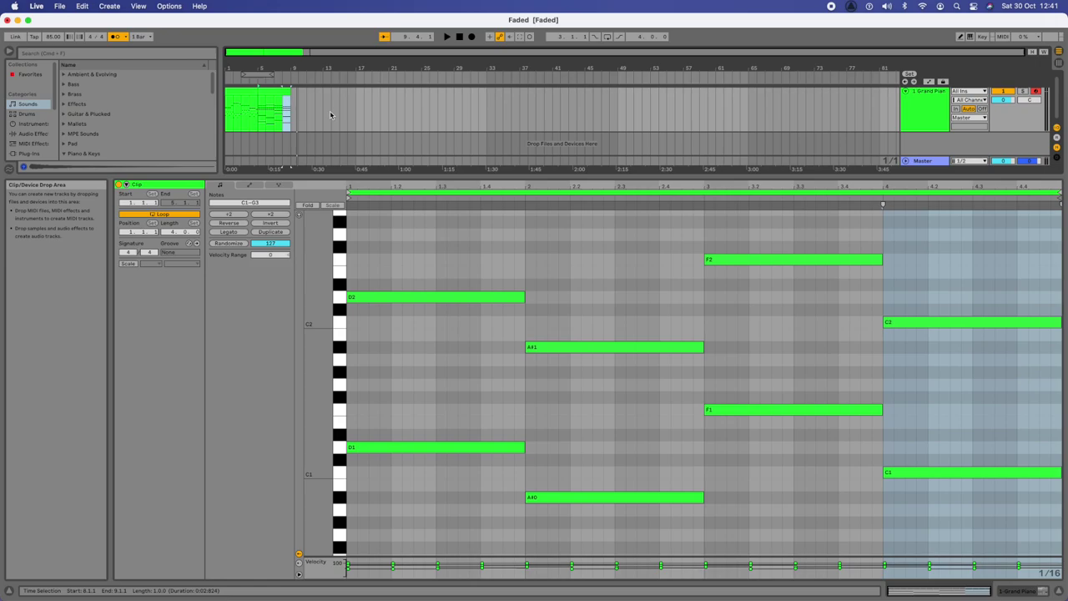
Select the chord loop clip starting at bar 5 in the arrangement and play it back.
click(275, 91)
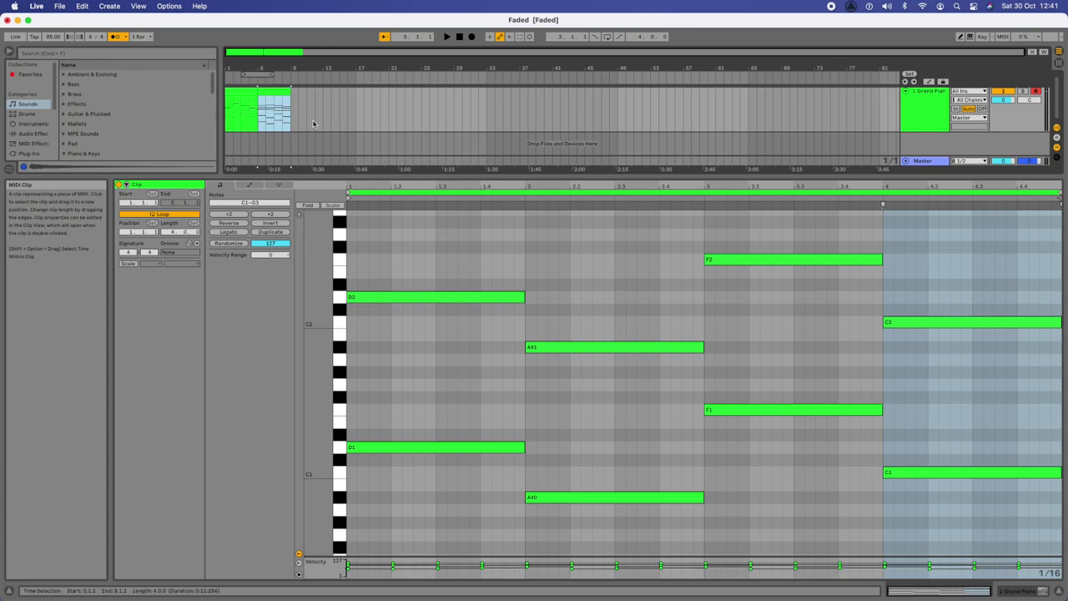
scroll(326, 131, up, 5)
scroll(326, 131, left, 10)
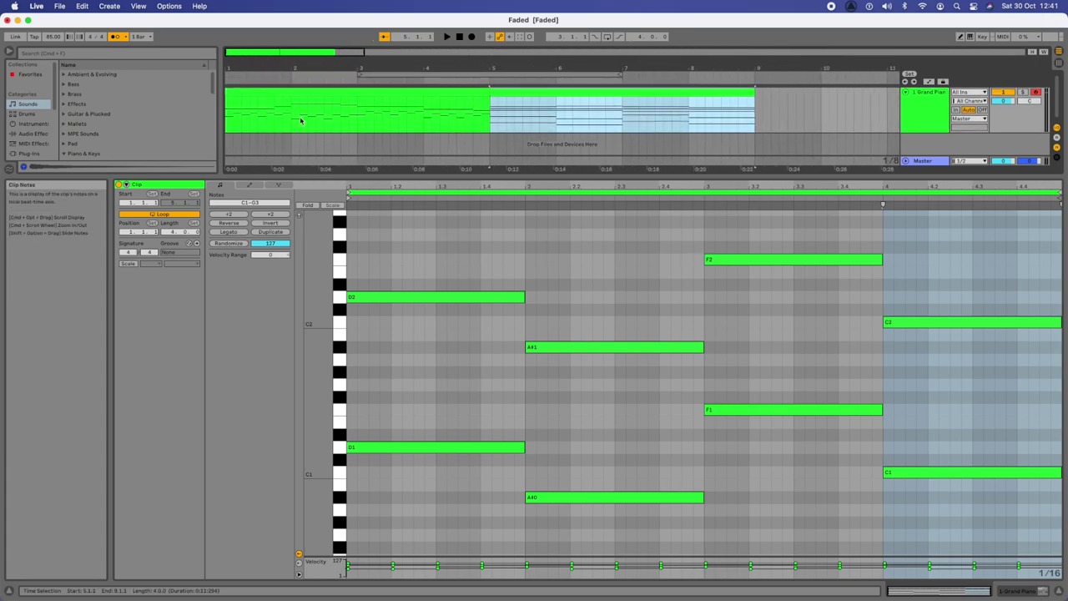
scroll(481, 110, right, 5)
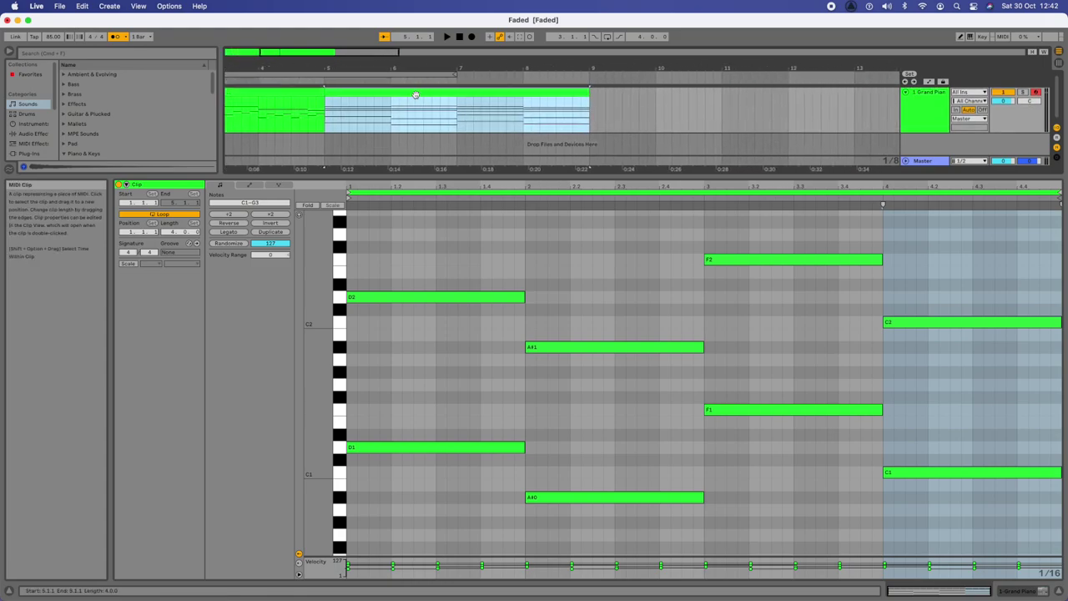
click(325, 83)
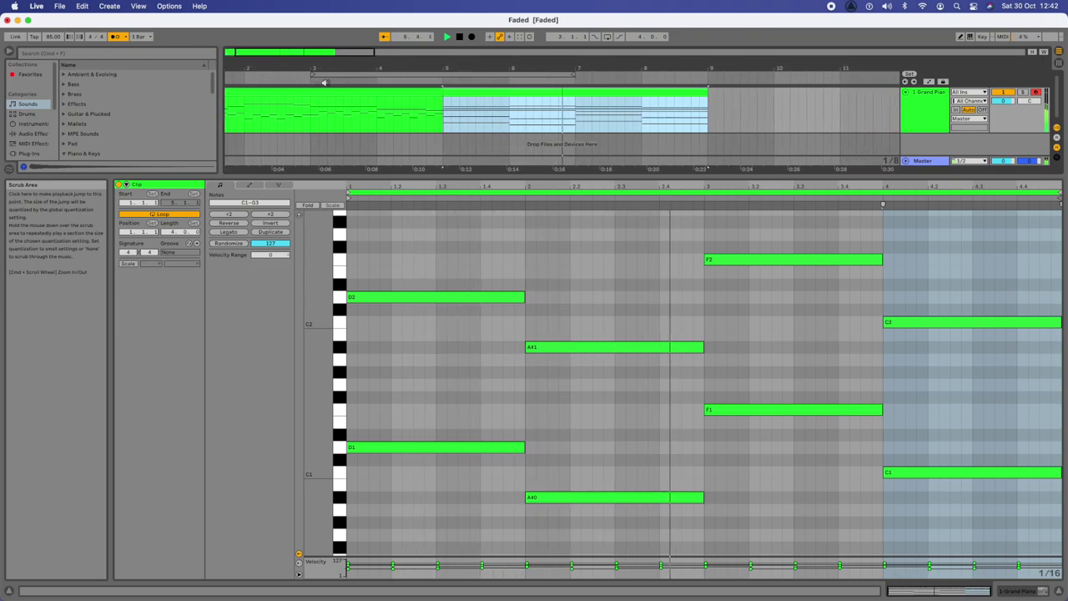
key(space)
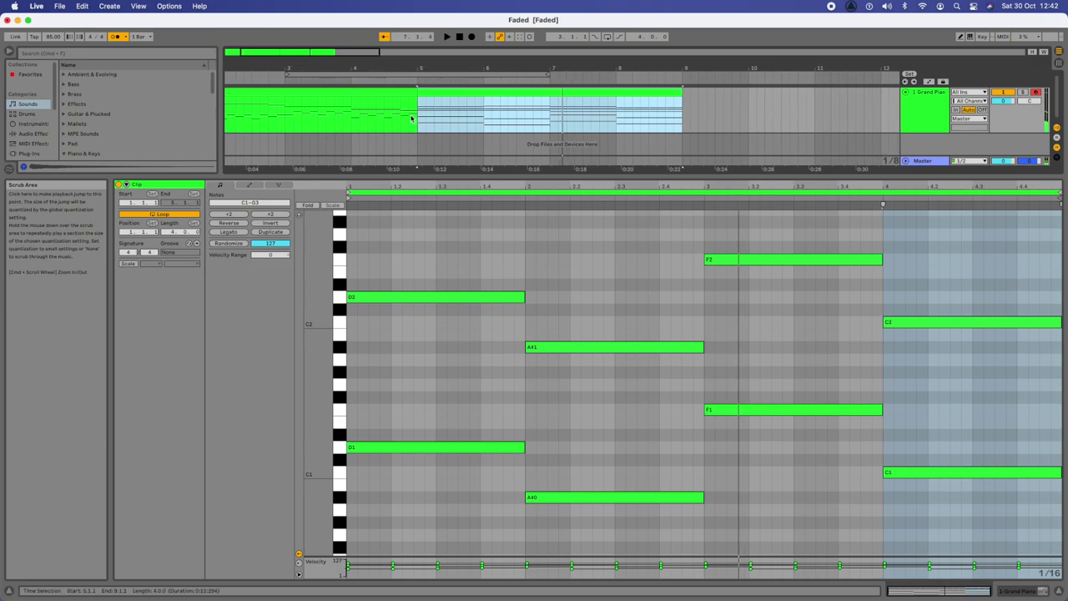
Duplicate the chord loop clip into bars 9 to 12 and play back both loops from bar 5.
scroll(500, 121, right, 5)
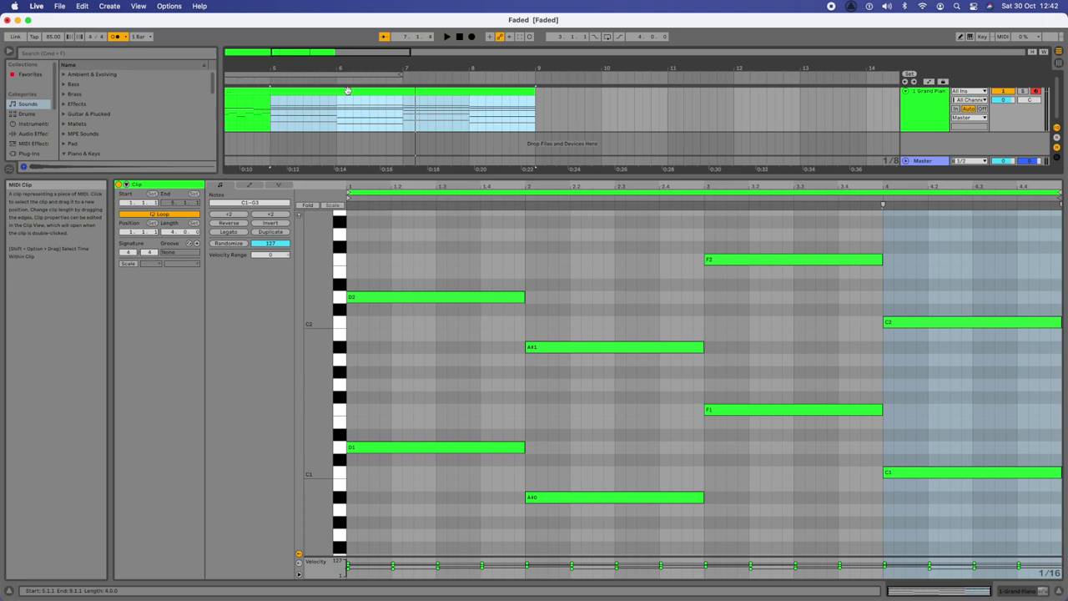
click(537, 95)
key(super+d)
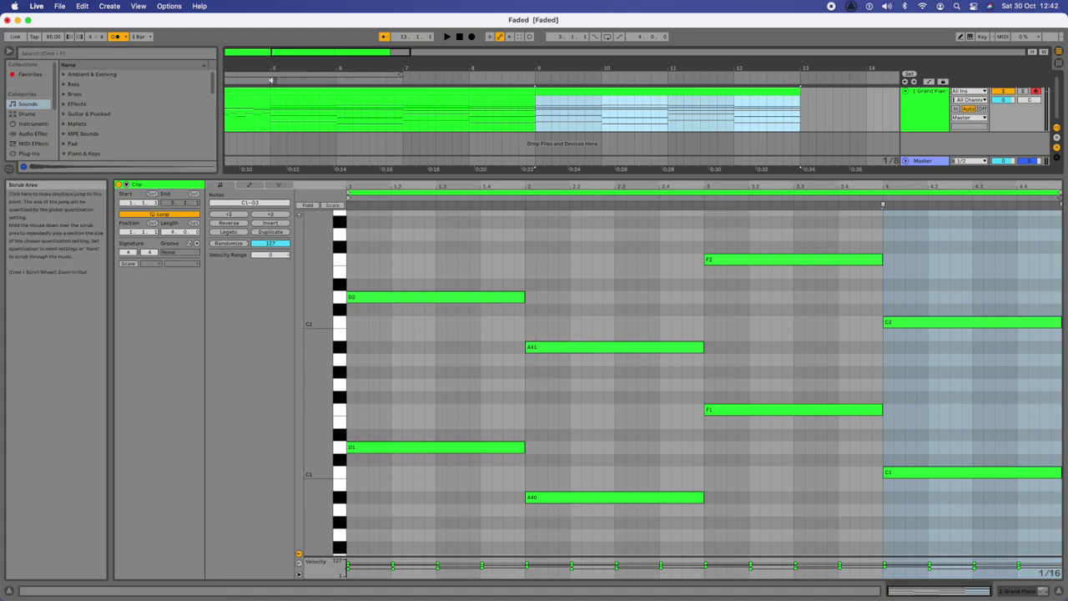
click(271, 80)
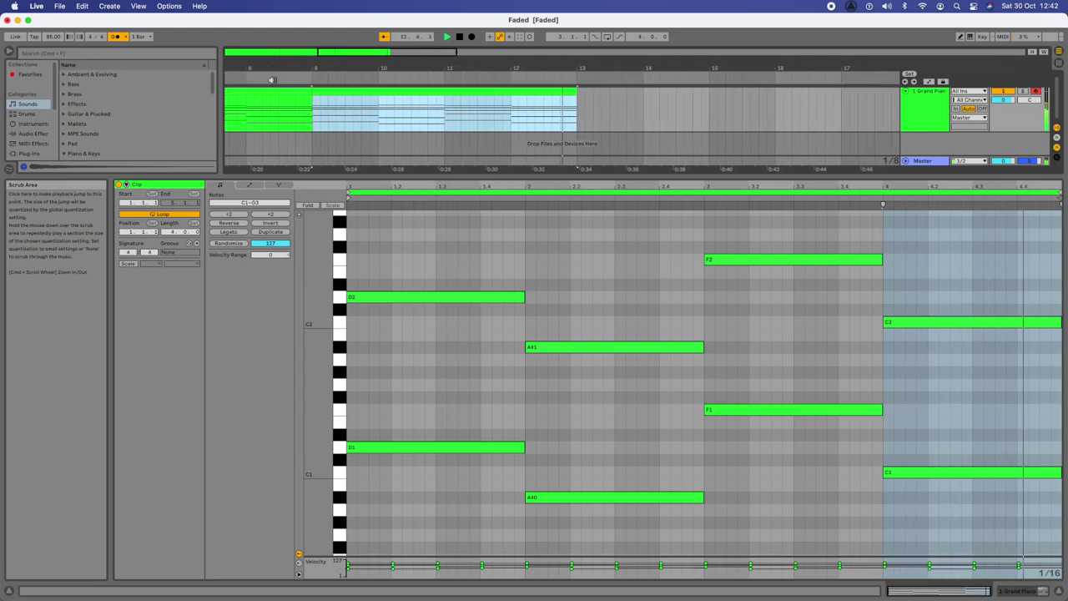
key(space)
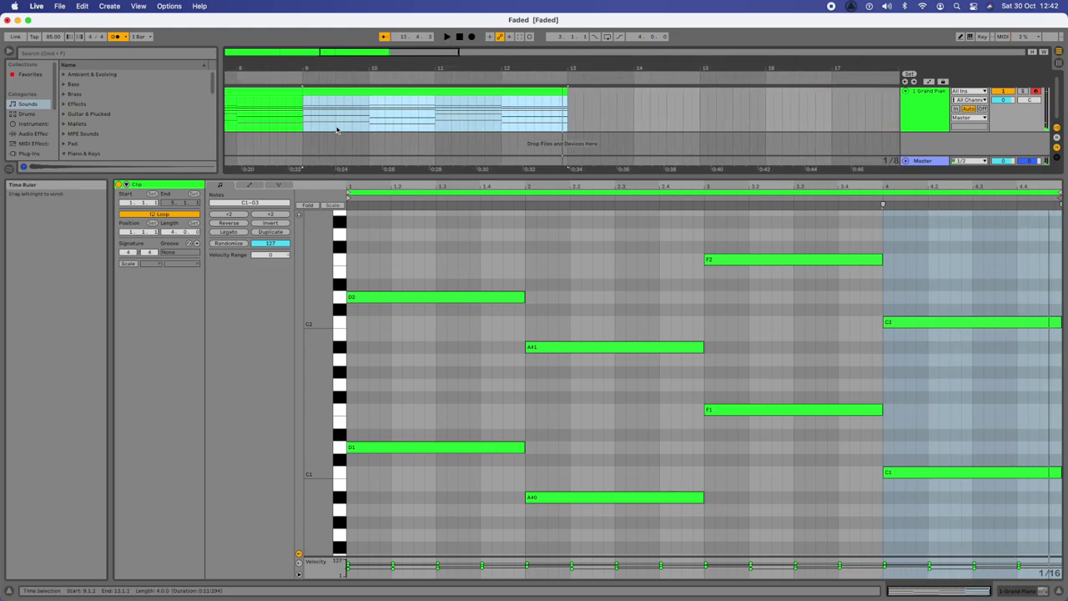
Enlarge the arrangement area and frame the piano clips so that both chord loops fit in view.
scroll(338, 129, left, 10)
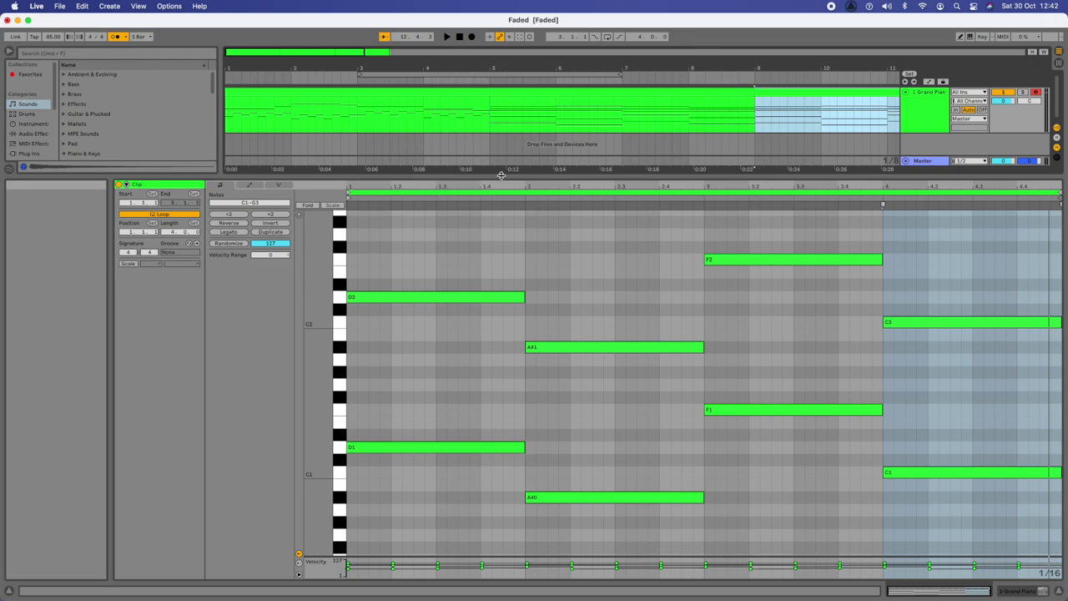
drag(481, 175, 429, 196)
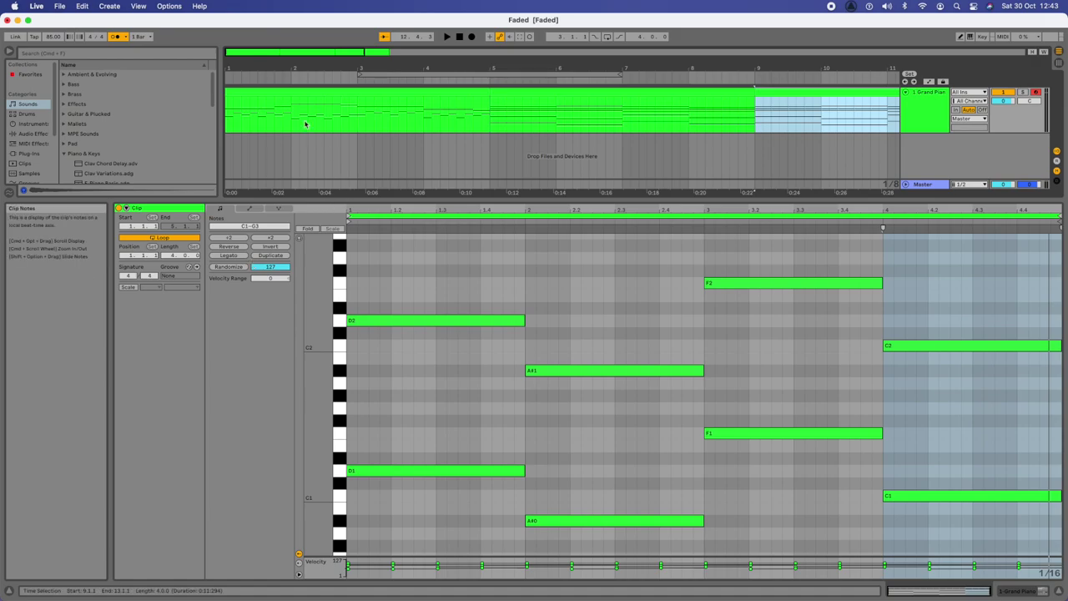
scroll(597, 150, down, 5)
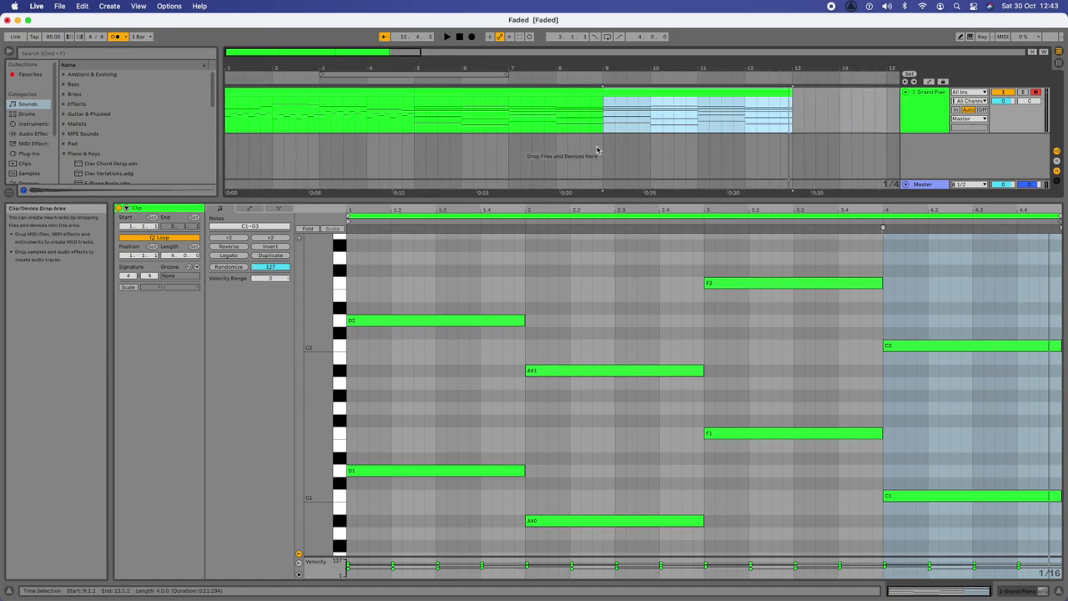
scroll(597, 150, right, 2)
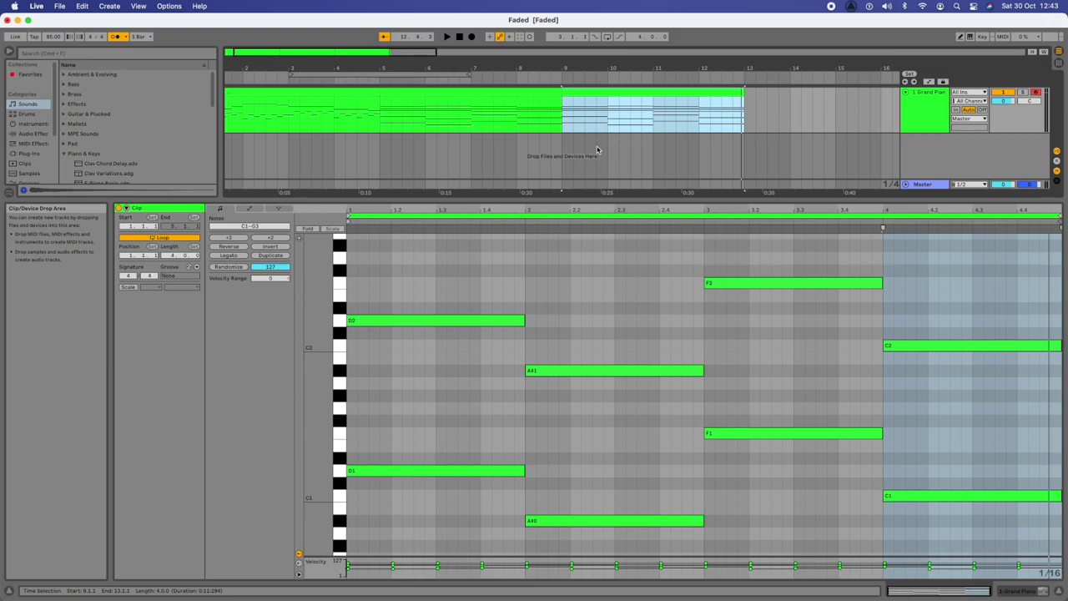
Minimize Ableton Live and return to the Screenshot 4 slides of the Model Faded Ableton presentation in Chrome.
click(18, 20)
click(103, 466)
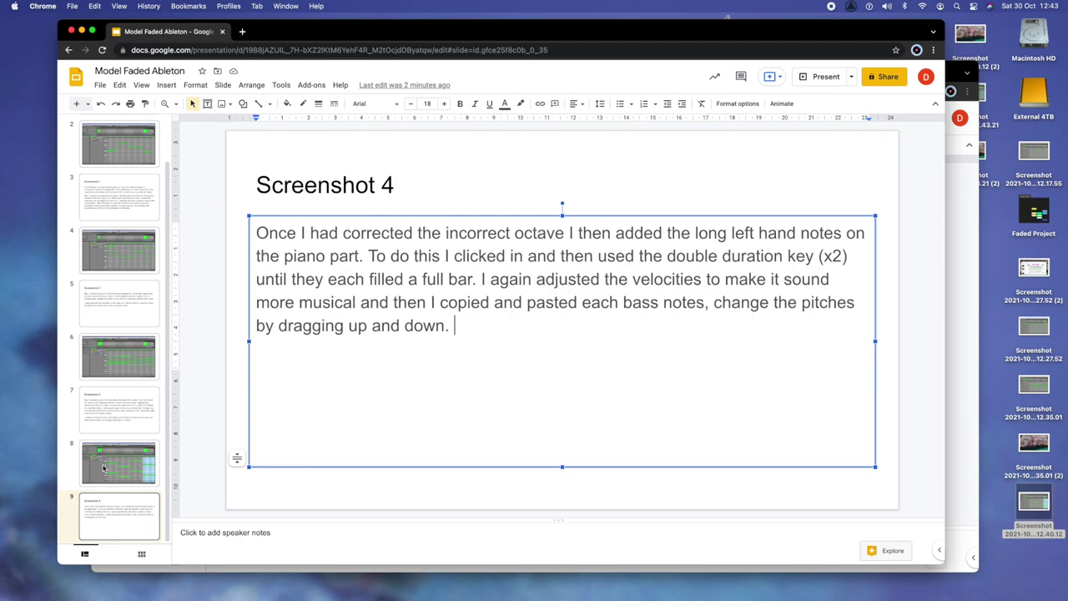
click(105, 469)
click(122, 508)
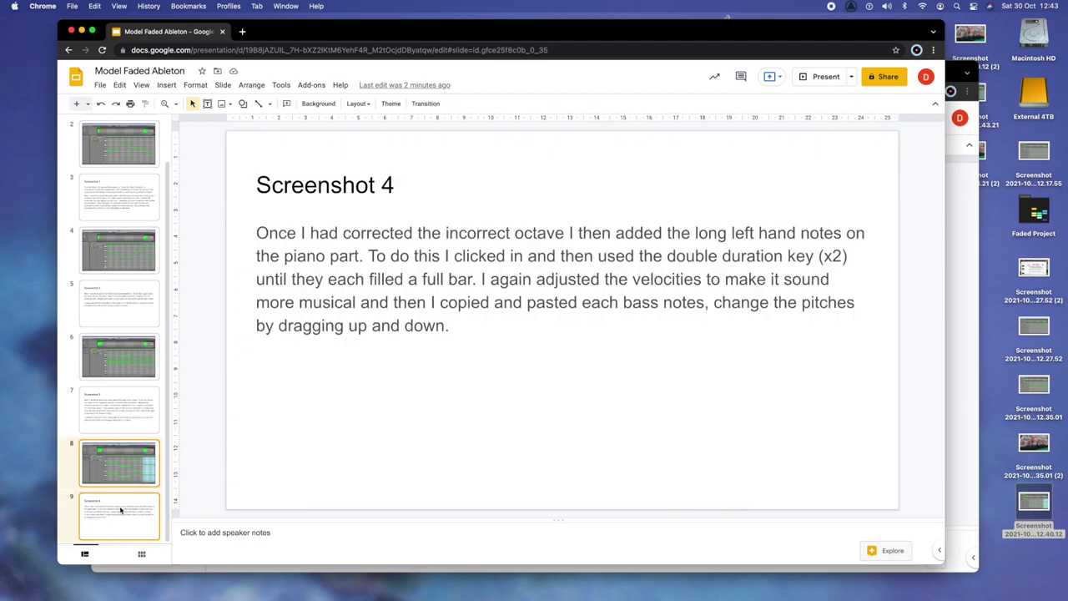
right_click(121, 509)
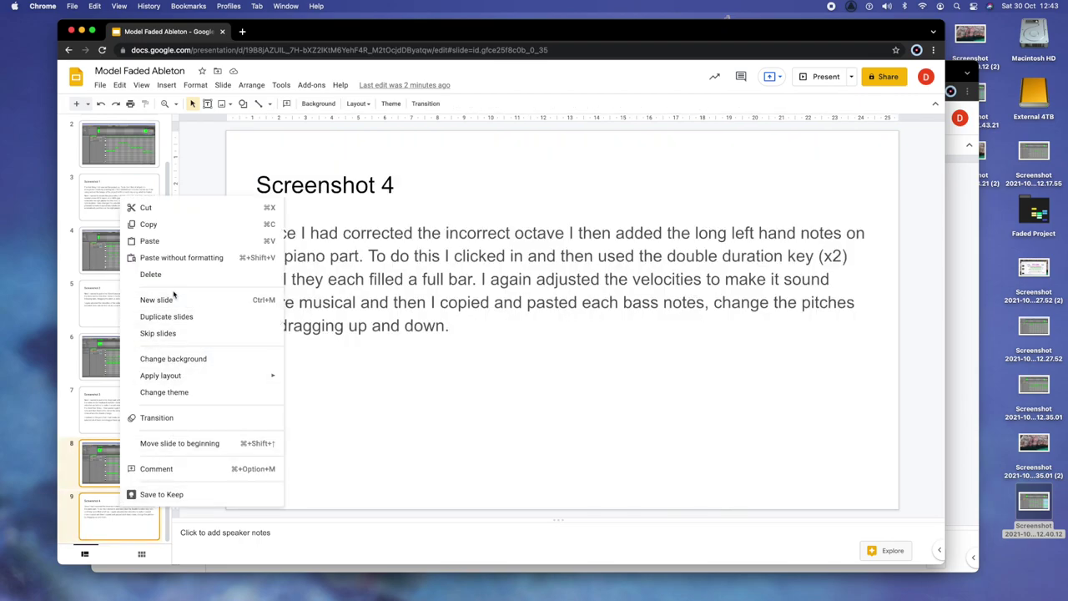
click(168, 300)
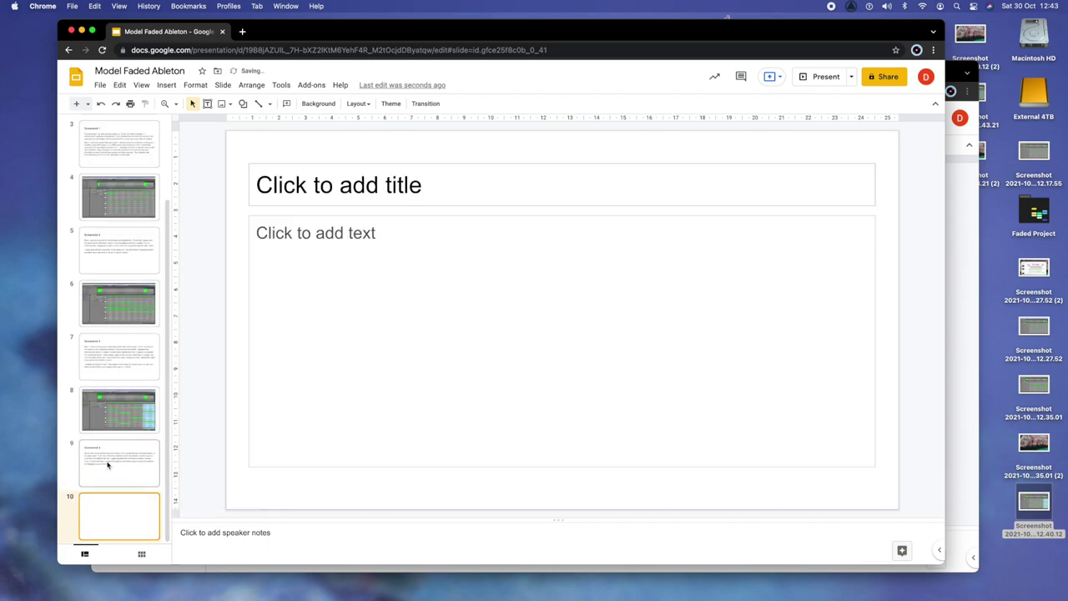
click(106, 466)
click(112, 405)
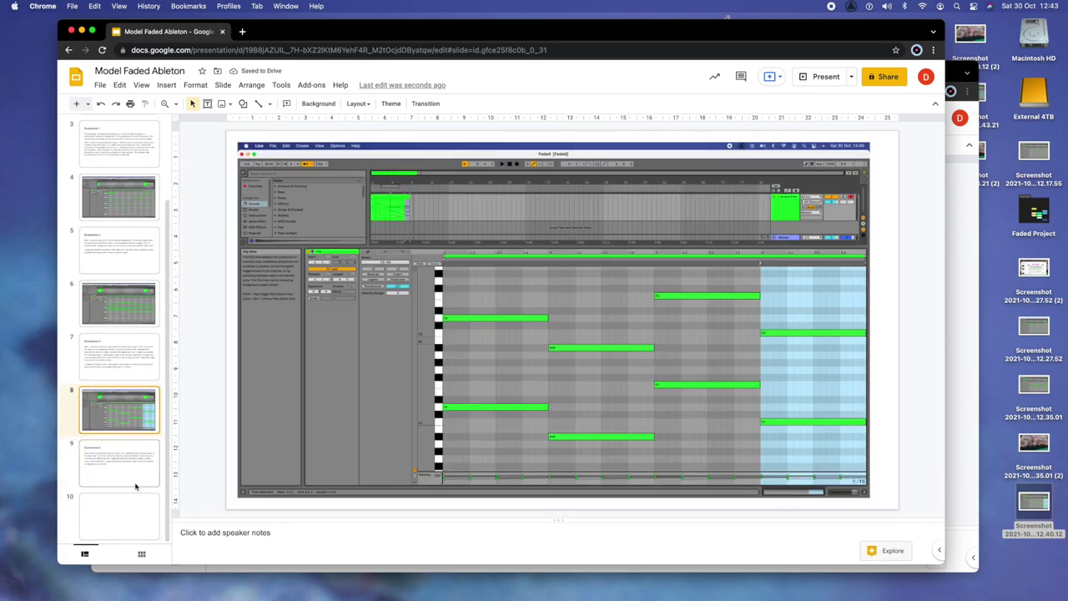
click(119, 516)
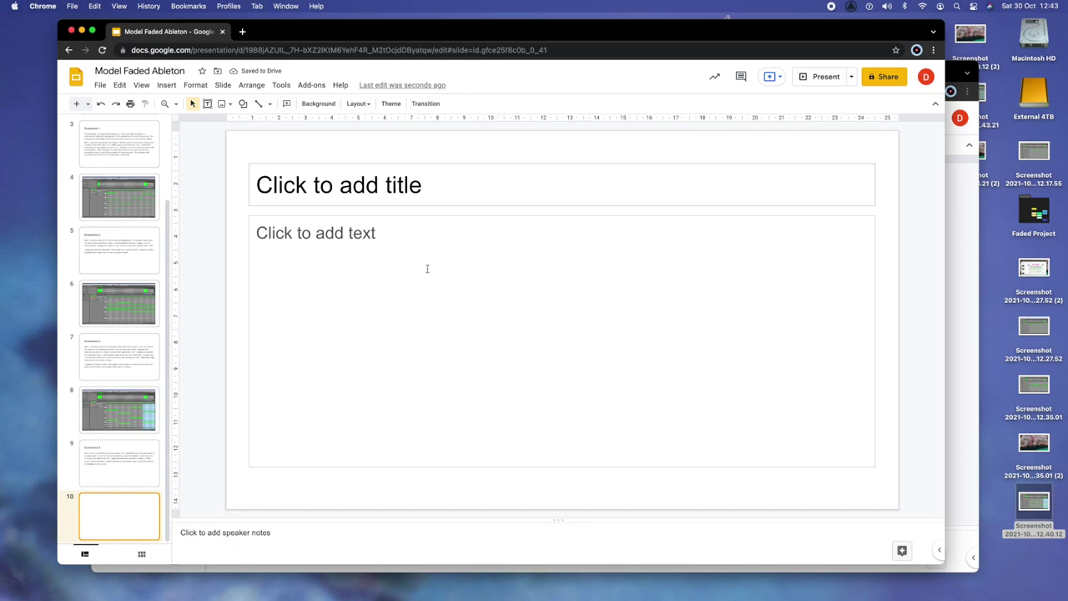
right_click(126, 503)
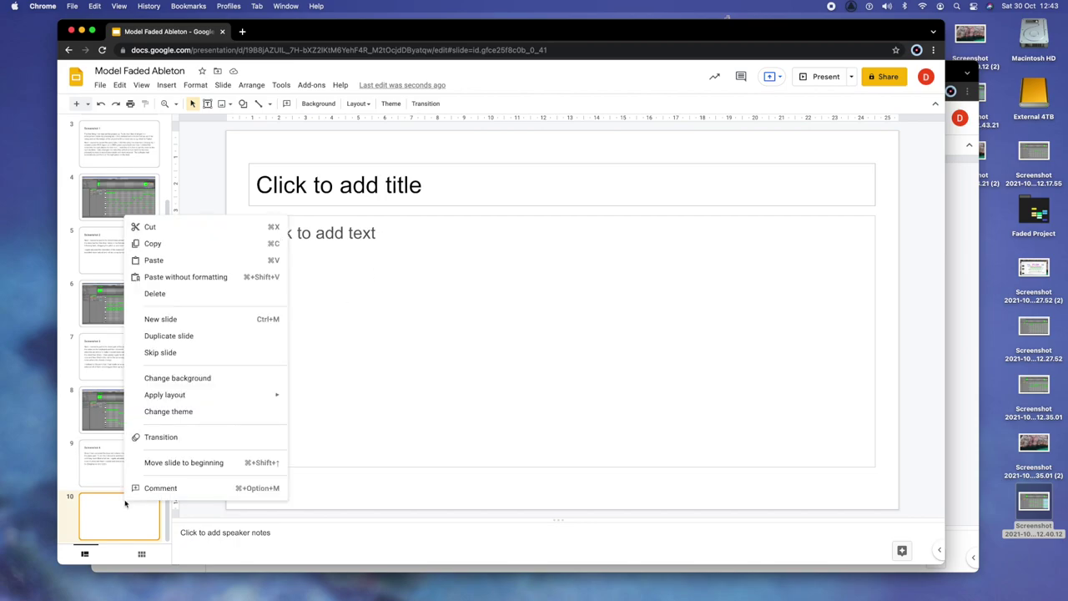
click(154, 293)
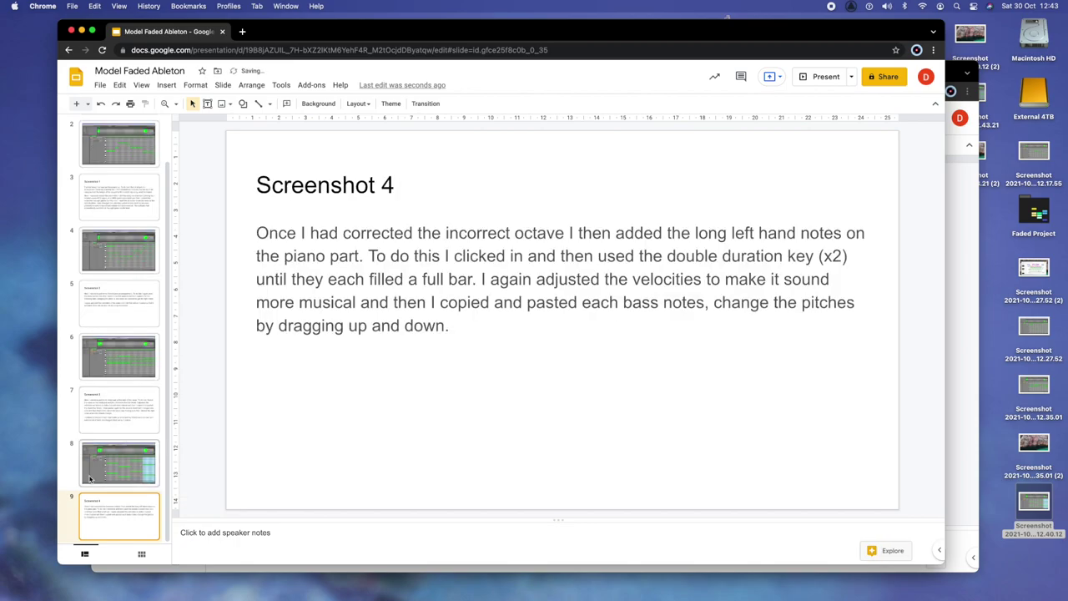
Duplicate slides 8 and 9, the Screenshot 4 image slide and its text slide.
click(90, 478)
click(105, 514)
right_click(105, 514)
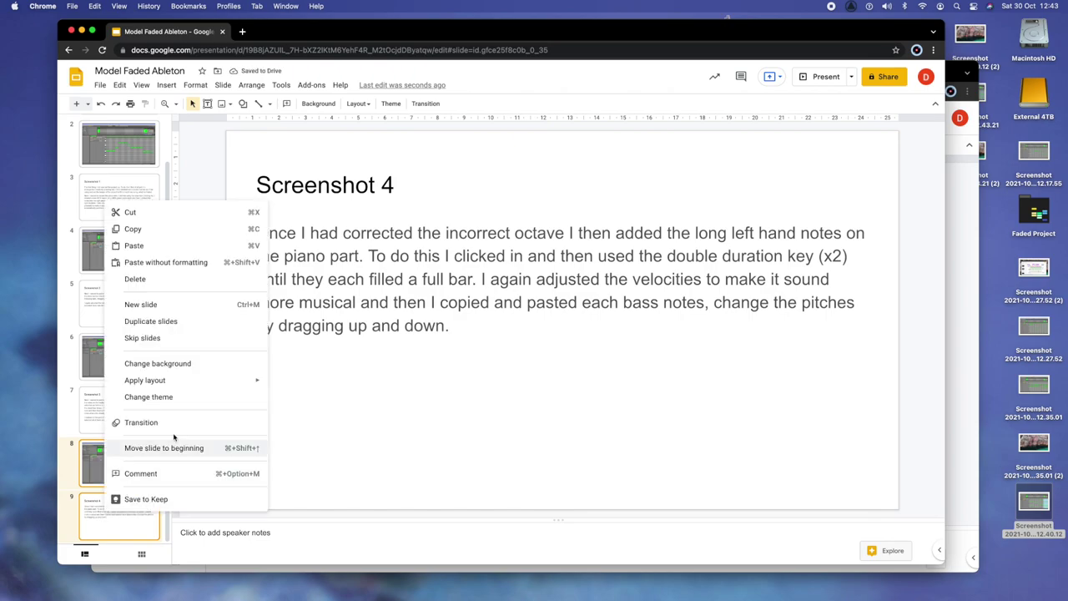
click(151, 322)
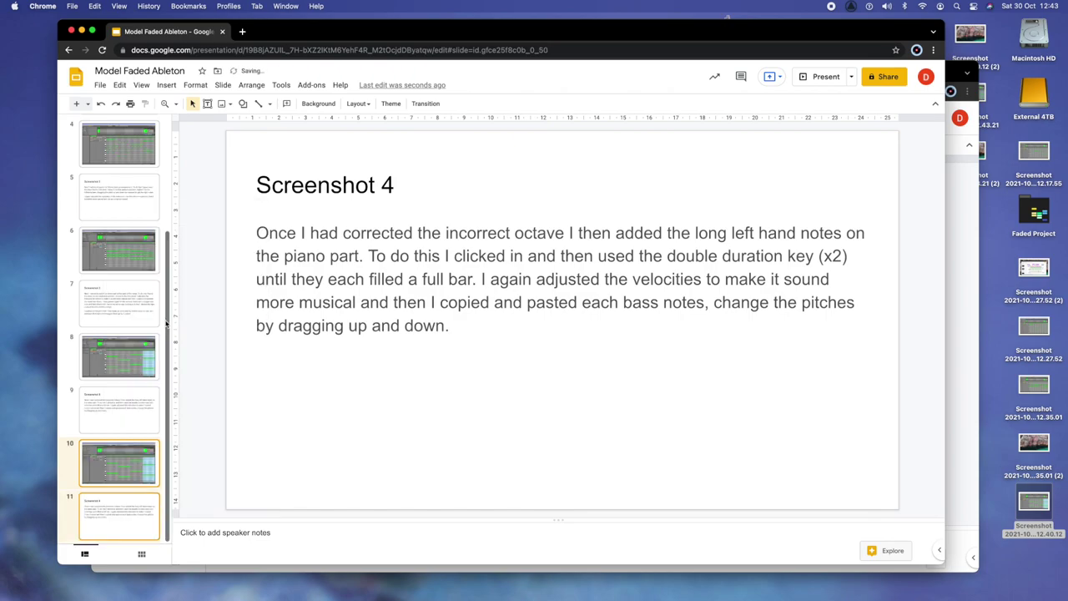
Replace the image on the duplicated slide 10 with the newest Ableton screenshot from the desktop.
click(114, 451)
click(424, 317)
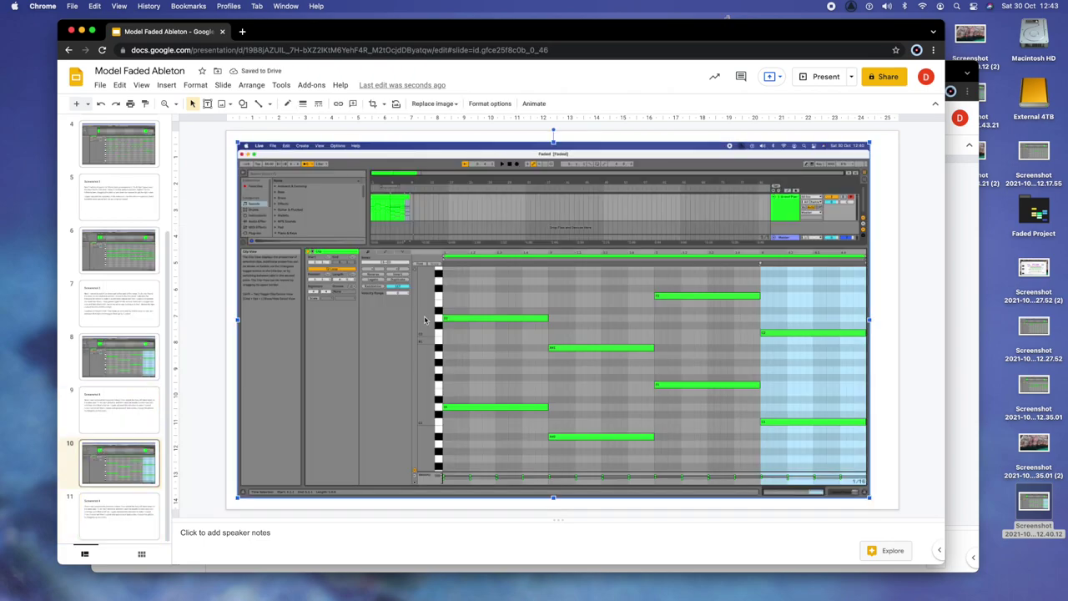
key(BackSpace)
drag(1034, 501, 601, 301)
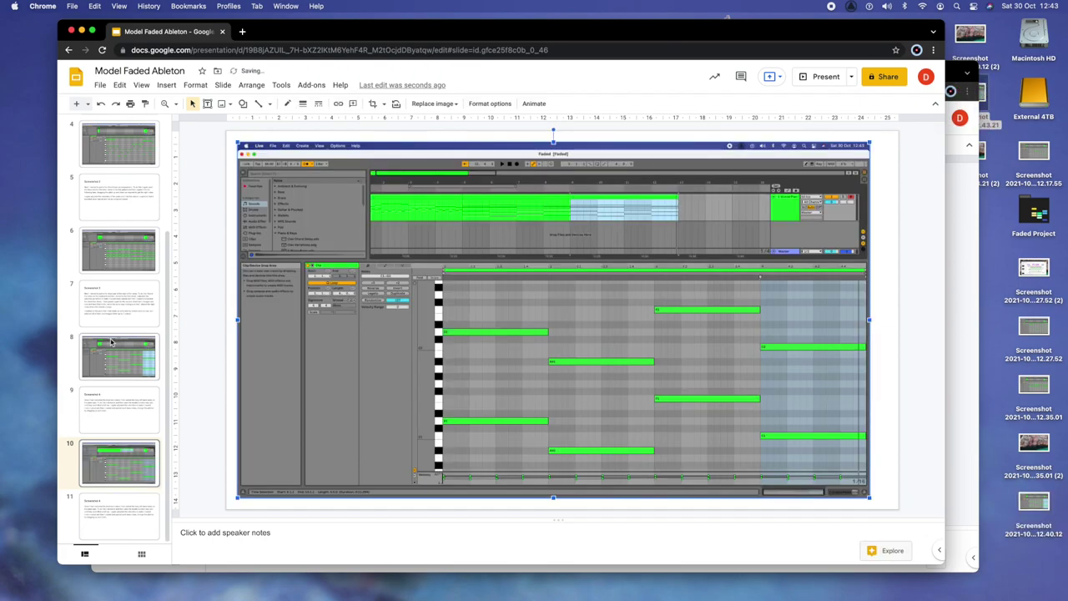
Change the title of slide 11 to "Screenshot 5".
click(104, 531)
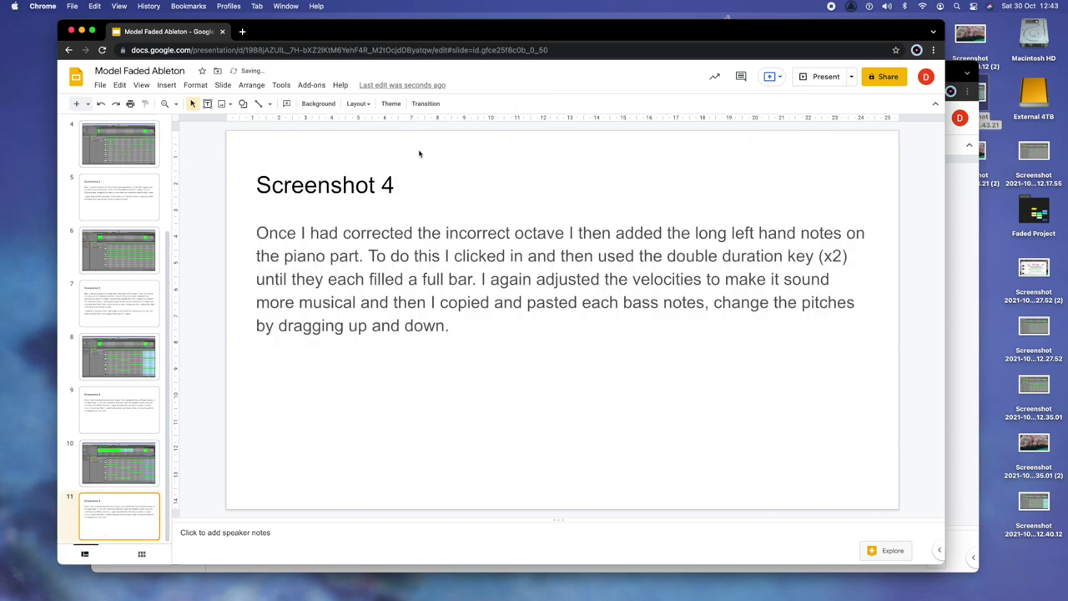
click(395, 184)
key(BackSpace)
text(5)
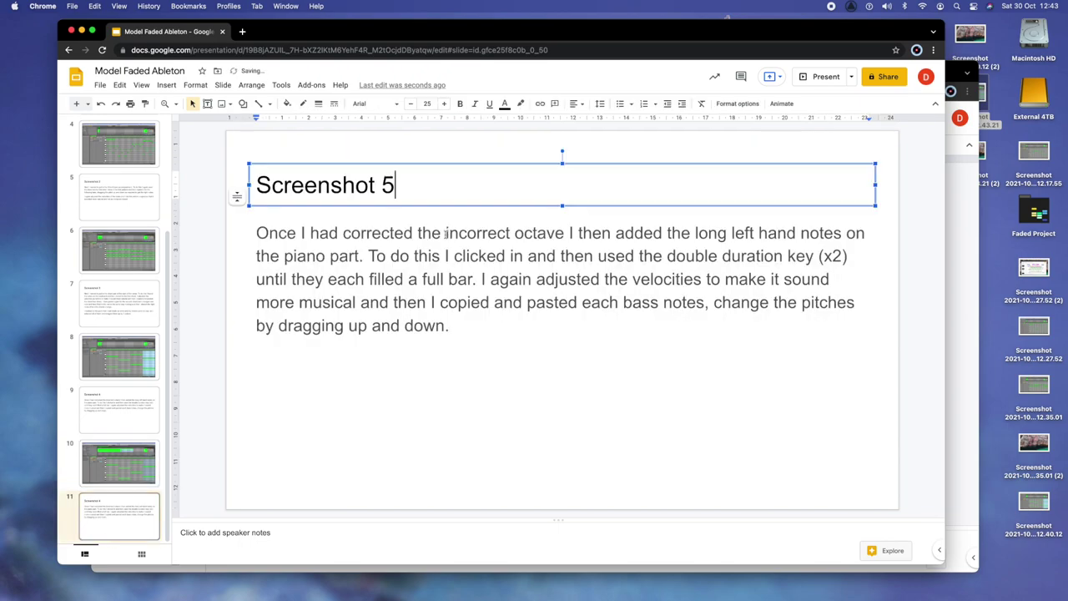
Replace the Screenshot 5 body text with a note that the verse's chord/bass pattern happens twice, so it was copied and pasted to give two chord loops.
drag(447, 327, 256, 234)
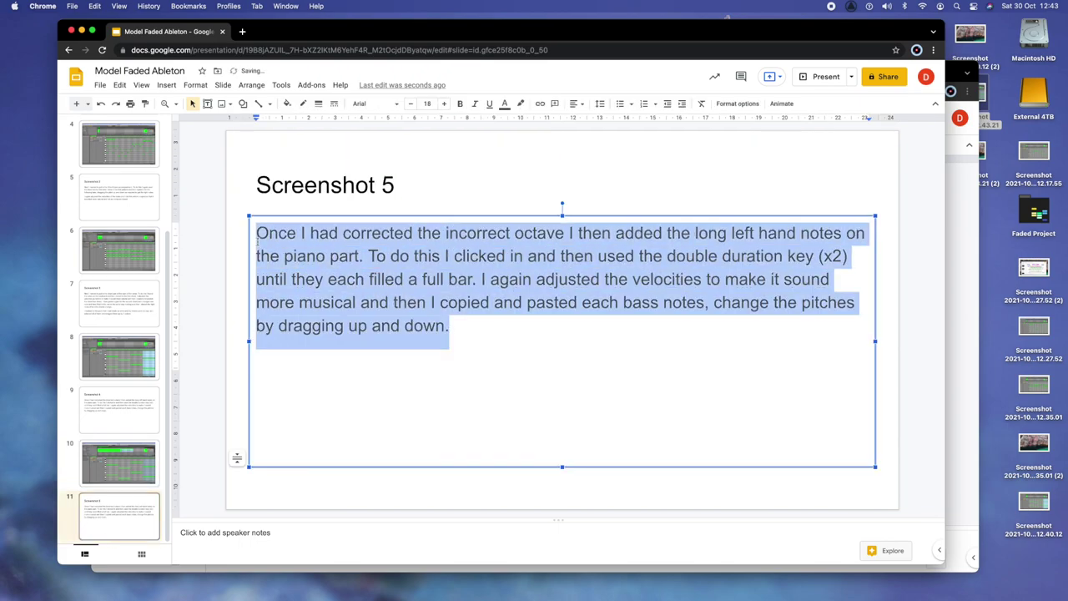
text(The chord/bass pattern)
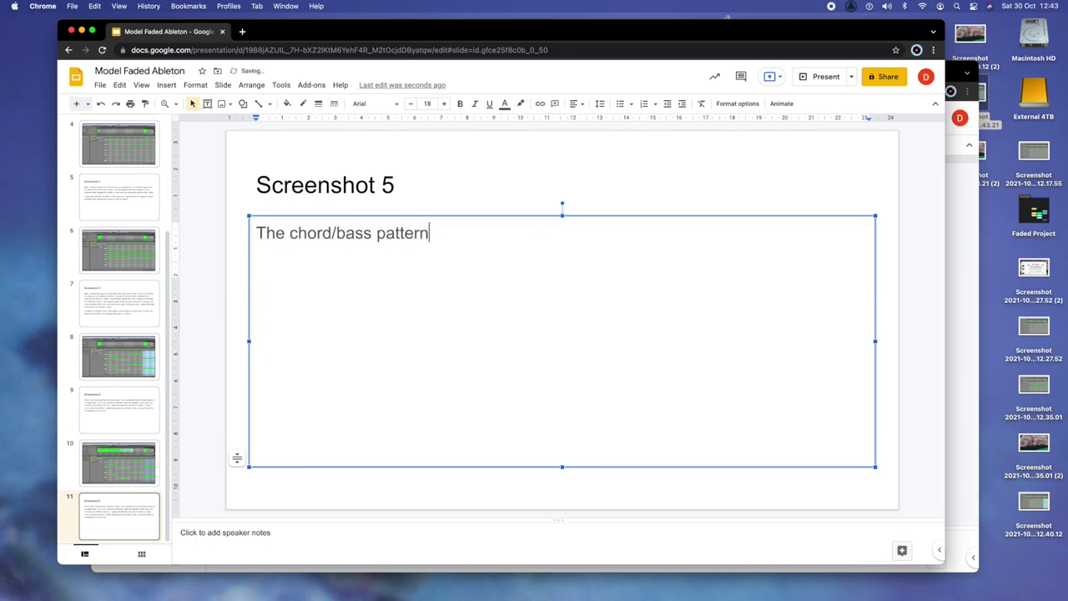
text( for the start of the verse )
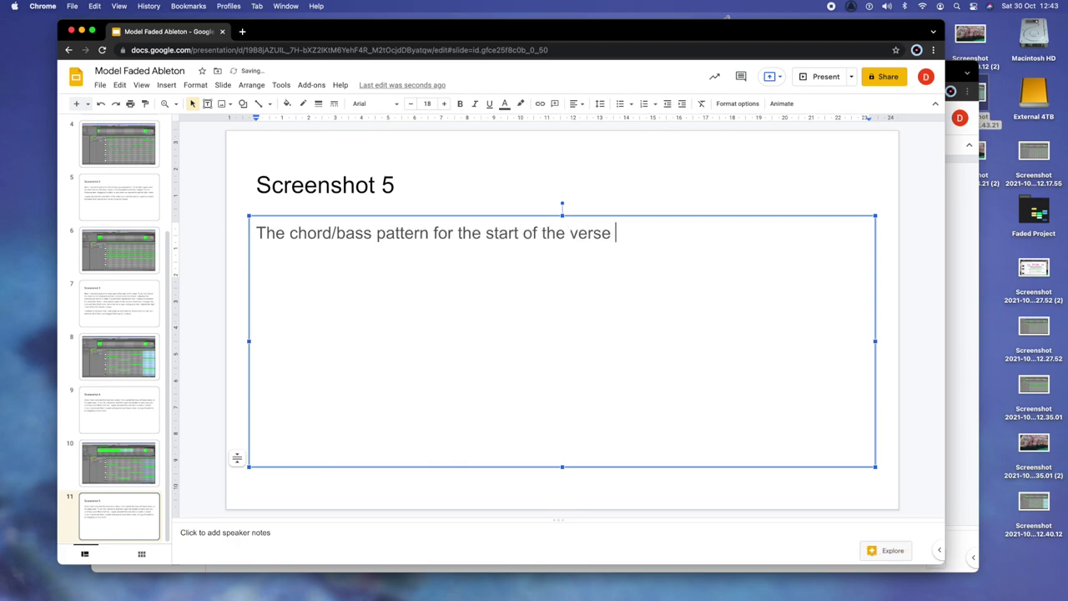
text(happens twice, )
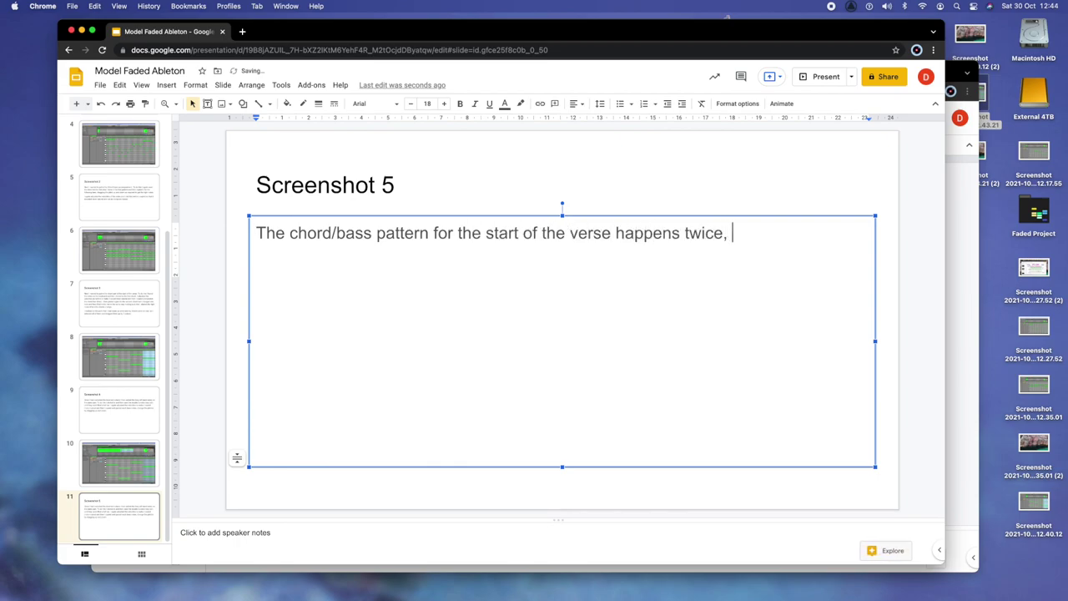
text(so I copy an)
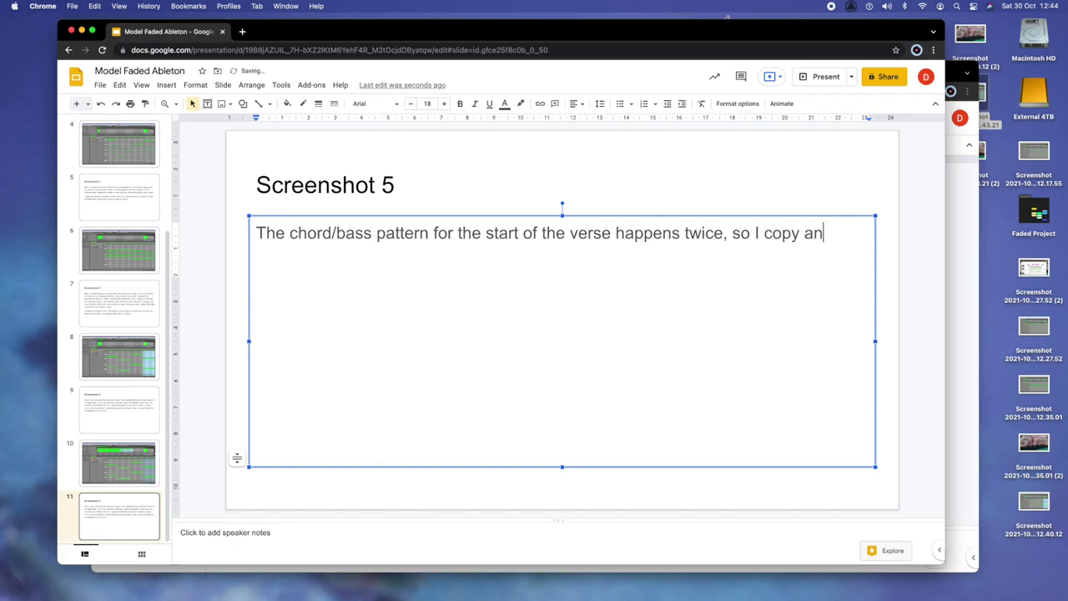
text(d pasted what I had just created in order to have two loops of the chords.)
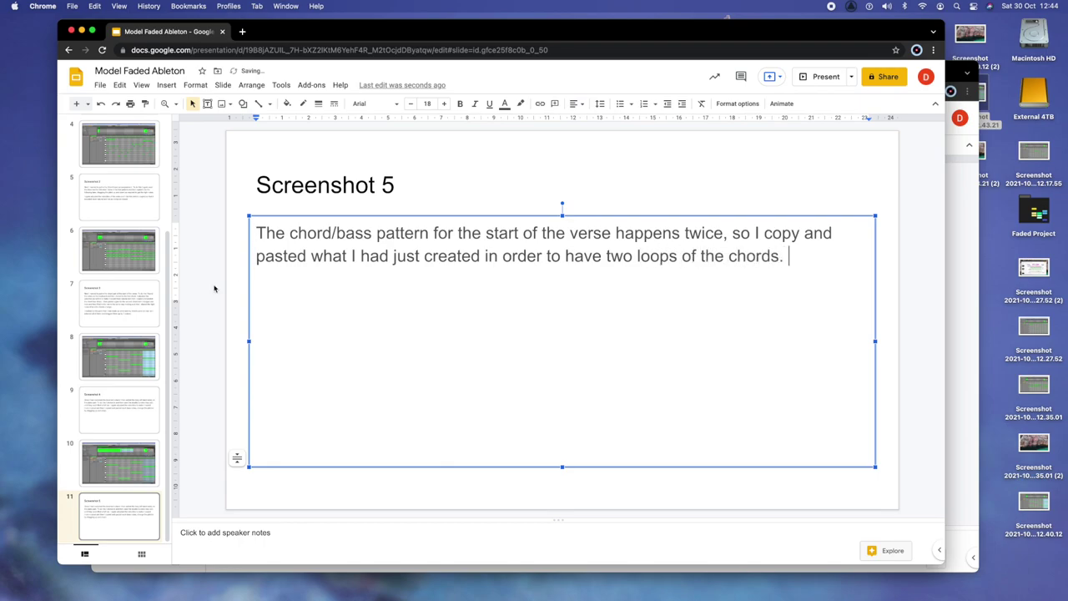
Review the slides made so far and bring the KS3 Timeline Resources presentation to the front at its 2015 - Faded score.
click(104, 405)
click(115, 459)
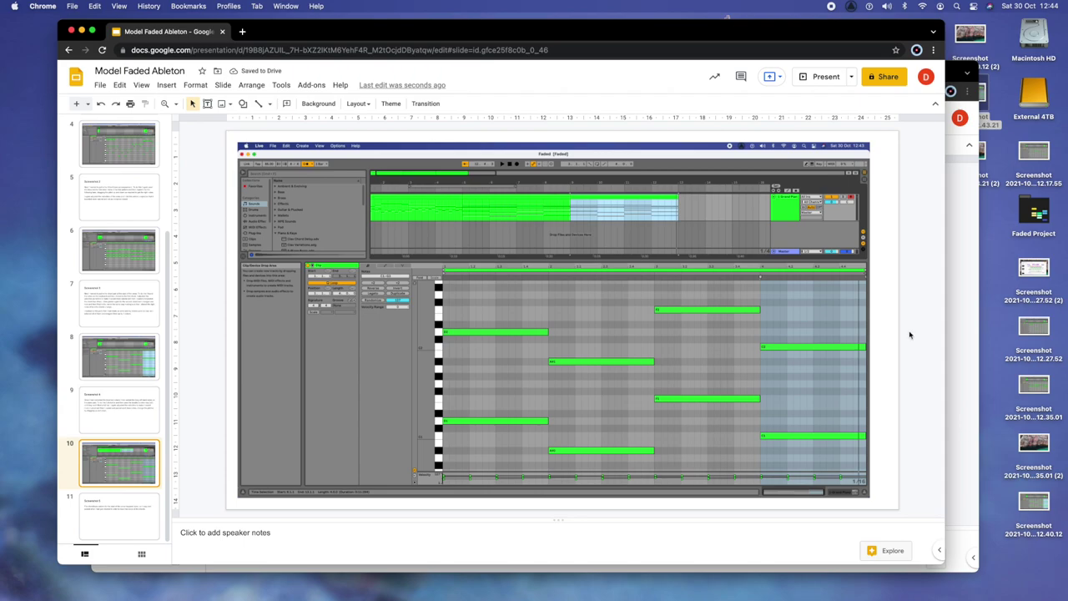
drag(540, 32, 575, 53)
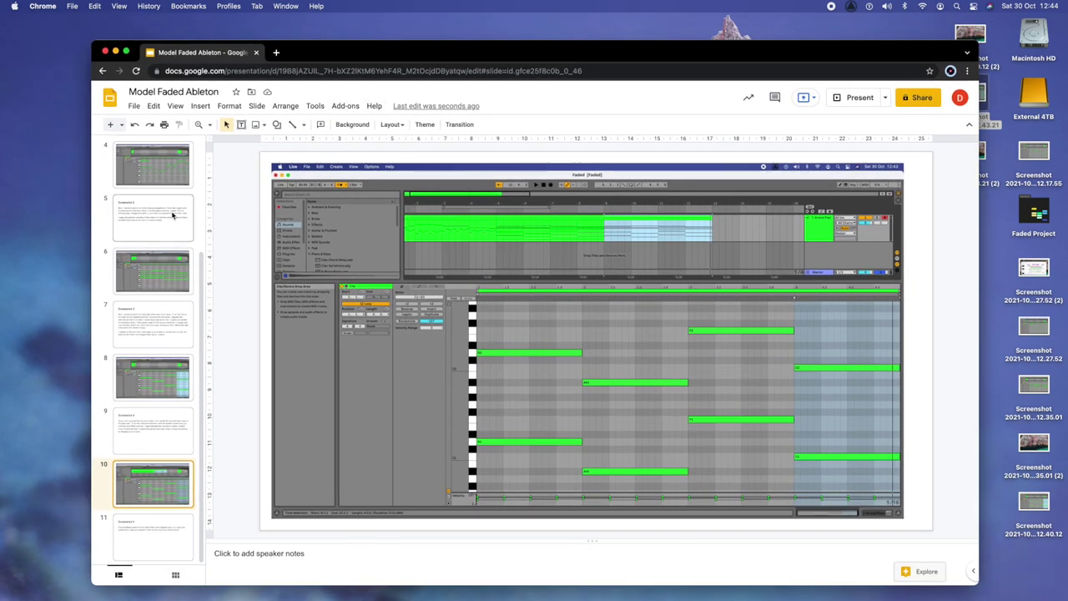
scroll(173, 215, up, 5)
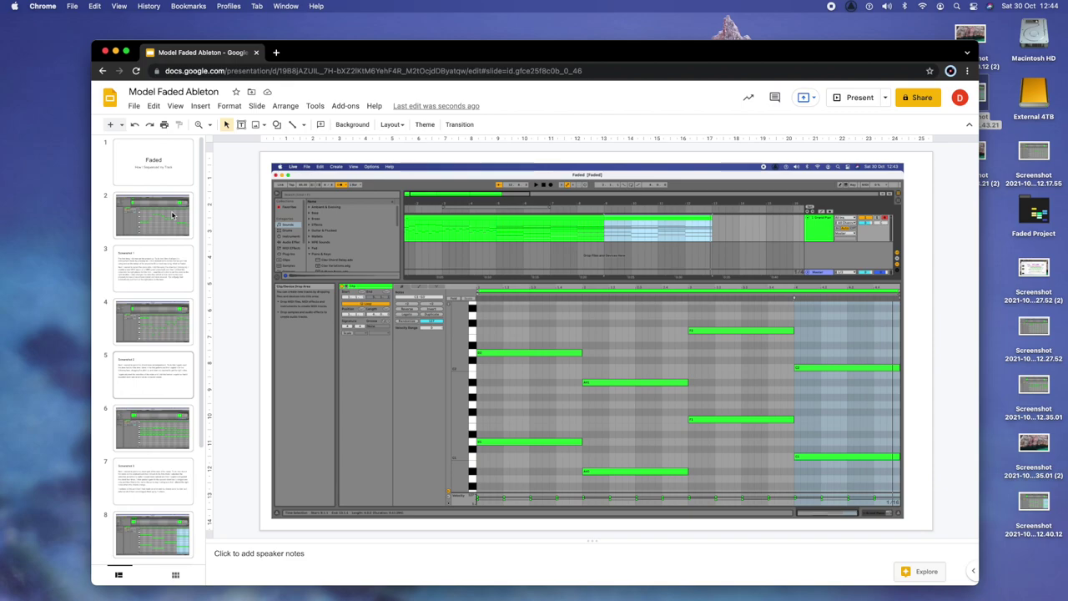
scroll(127, 276, down, 5)
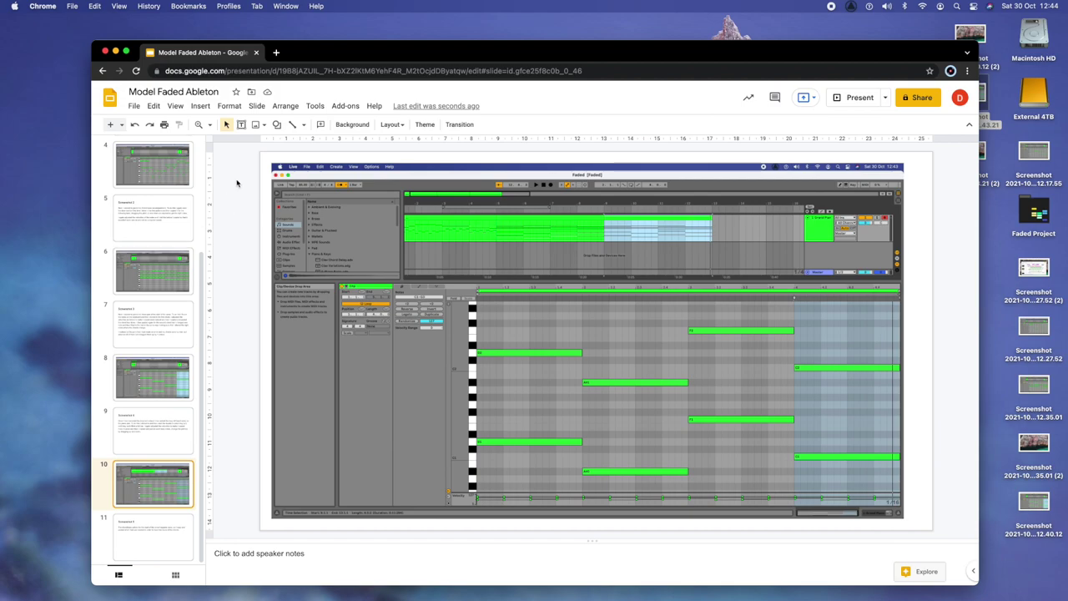
drag(361, 60, 341, 48)
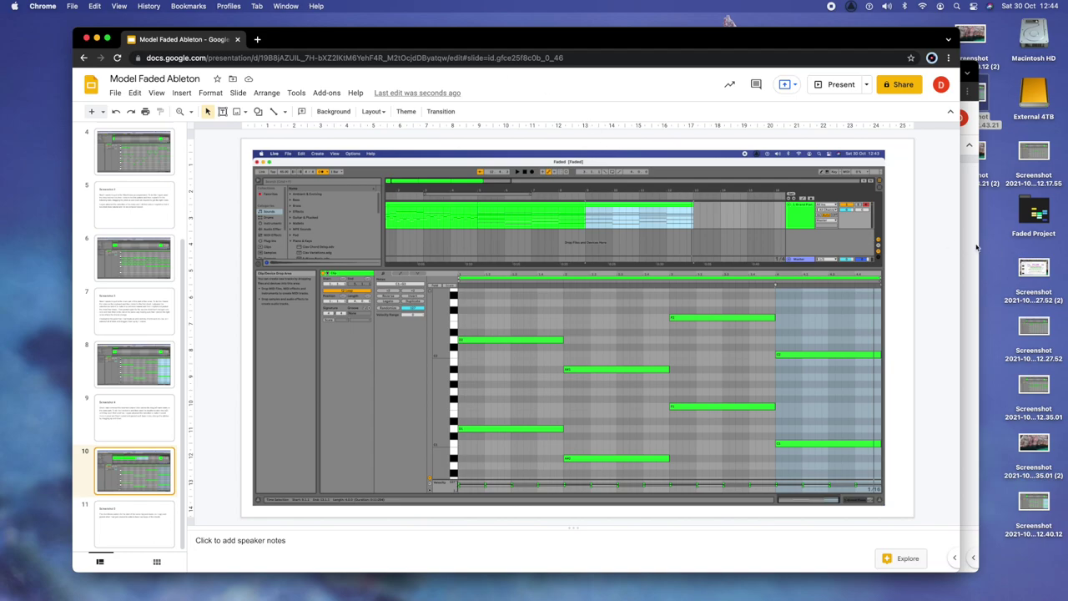
key(super+grave)
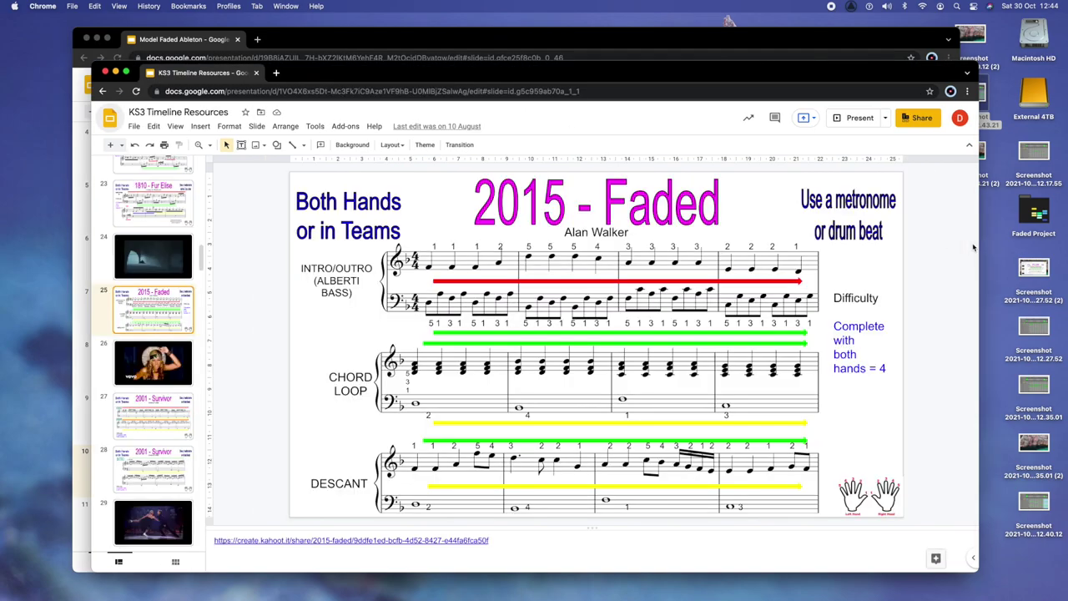